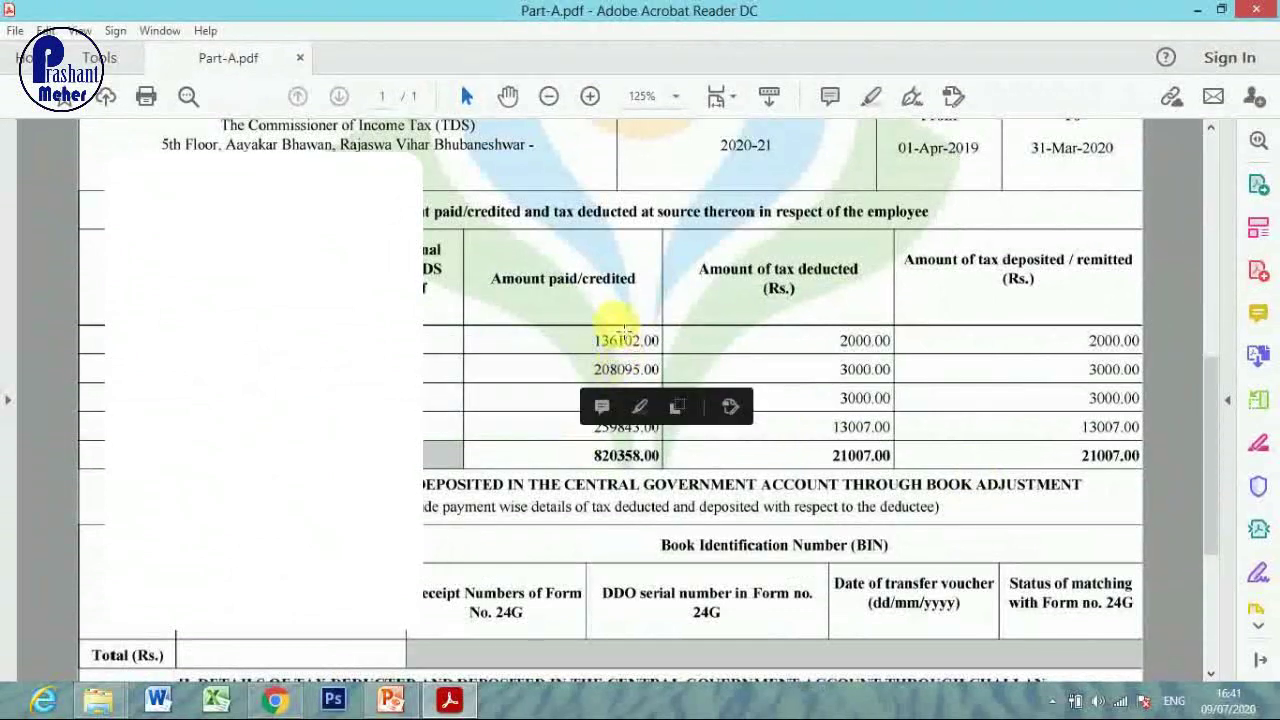
# - Examine the quarterly amounts paid, the tax deducted and their totals in Part A of Form 16
pyautogui.moveTo(585, 342); pyautogui.dragTo(674, 453)
pyautogui.moveTo(818, 334); pyautogui.dragTo(900, 434)
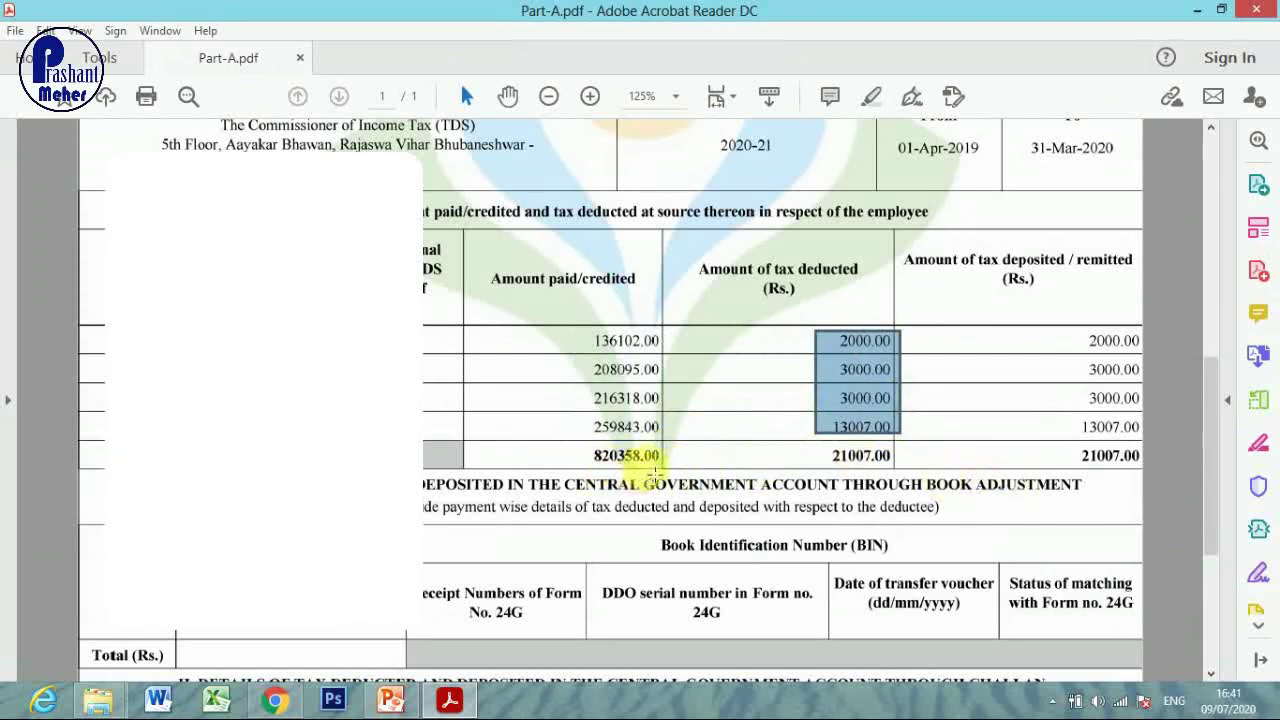
pyautogui.moveTo(673, 467); pyautogui.dragTo(572, 449)
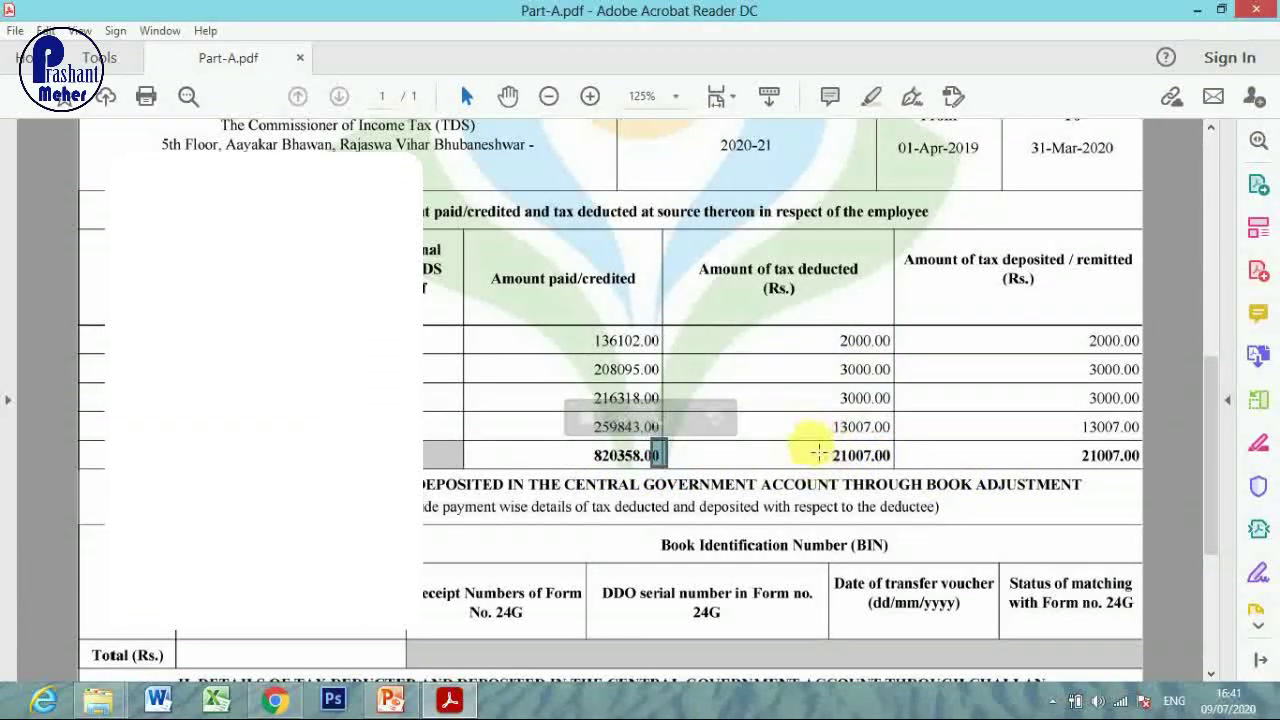
pyautogui.moveTo(828, 454); pyautogui.dragTo(893, 468)
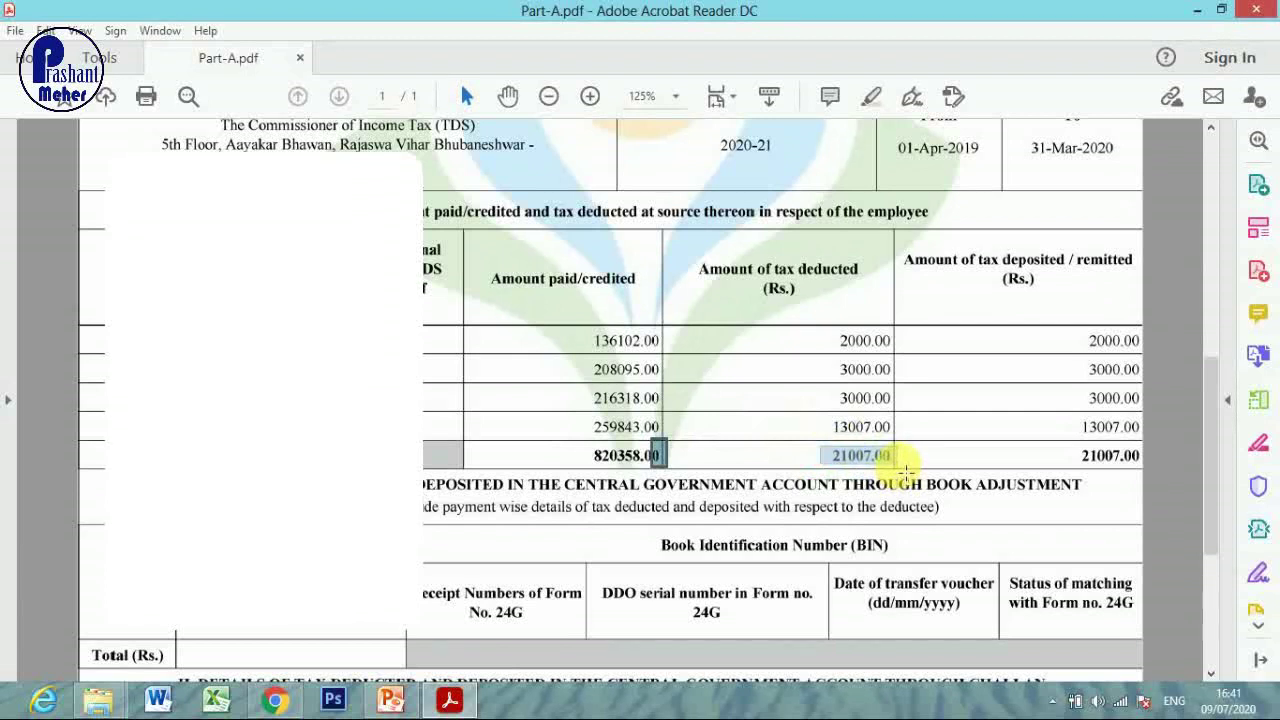
pyautogui.moveTo(905, 470); pyautogui.dragTo(907, 468)
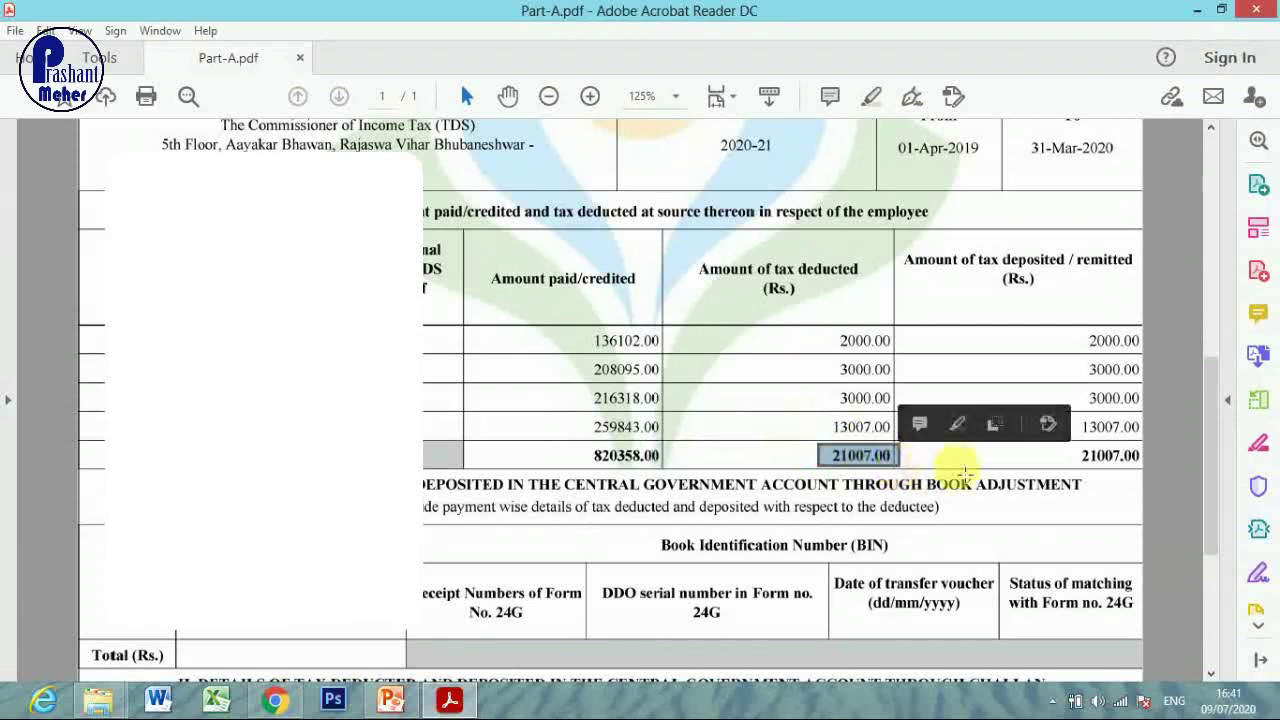
pyautogui.scroll(-5, 703, 505)
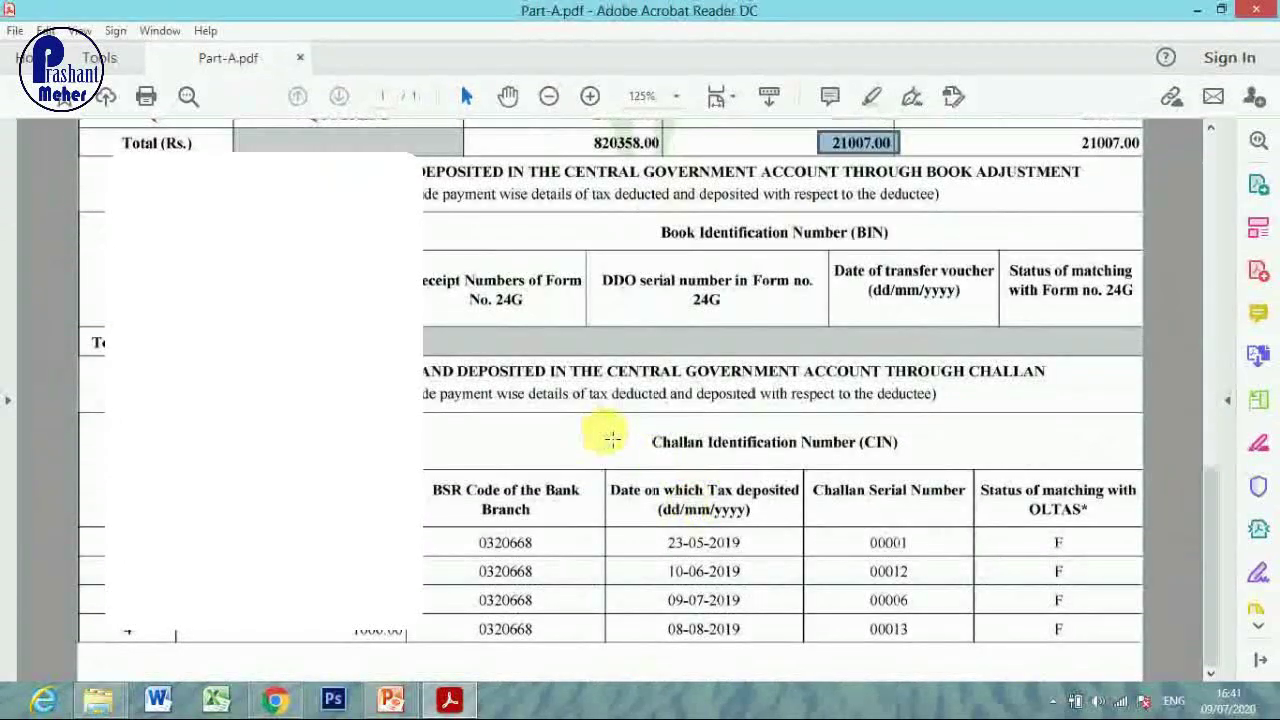
pyautogui.scroll(5, 612, 438)
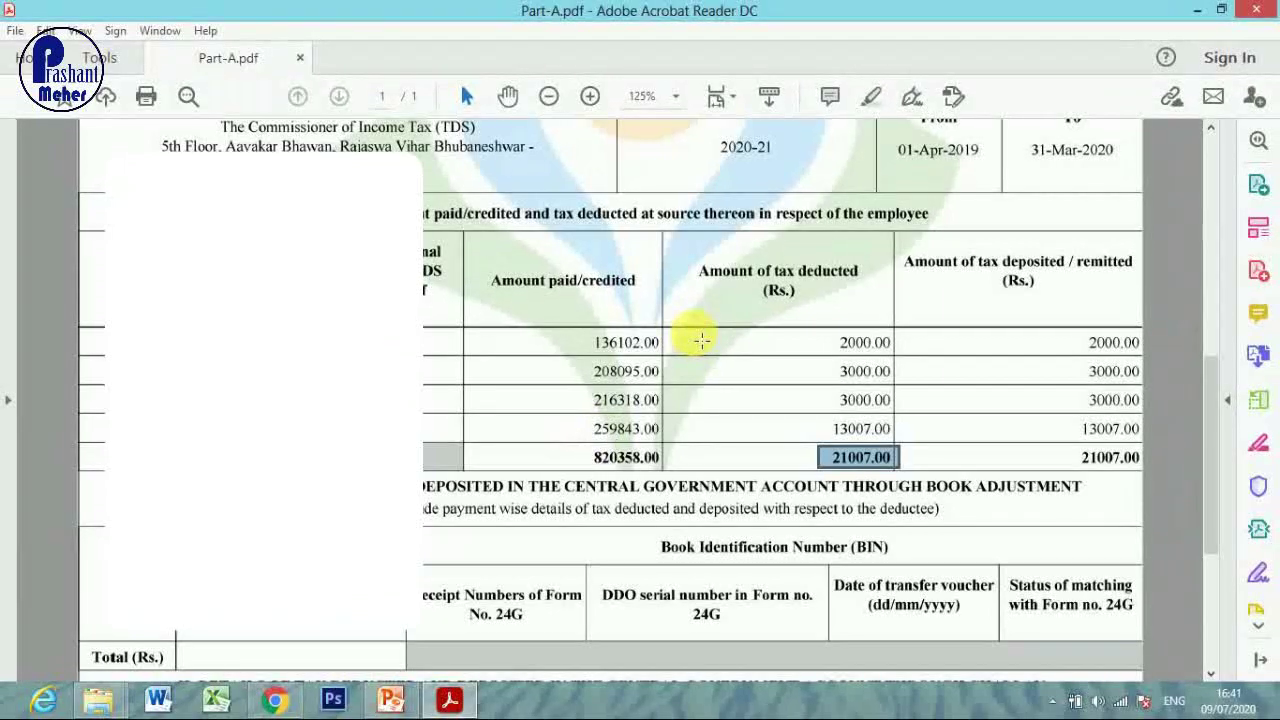
pyautogui.scroll(2, 701, 341)
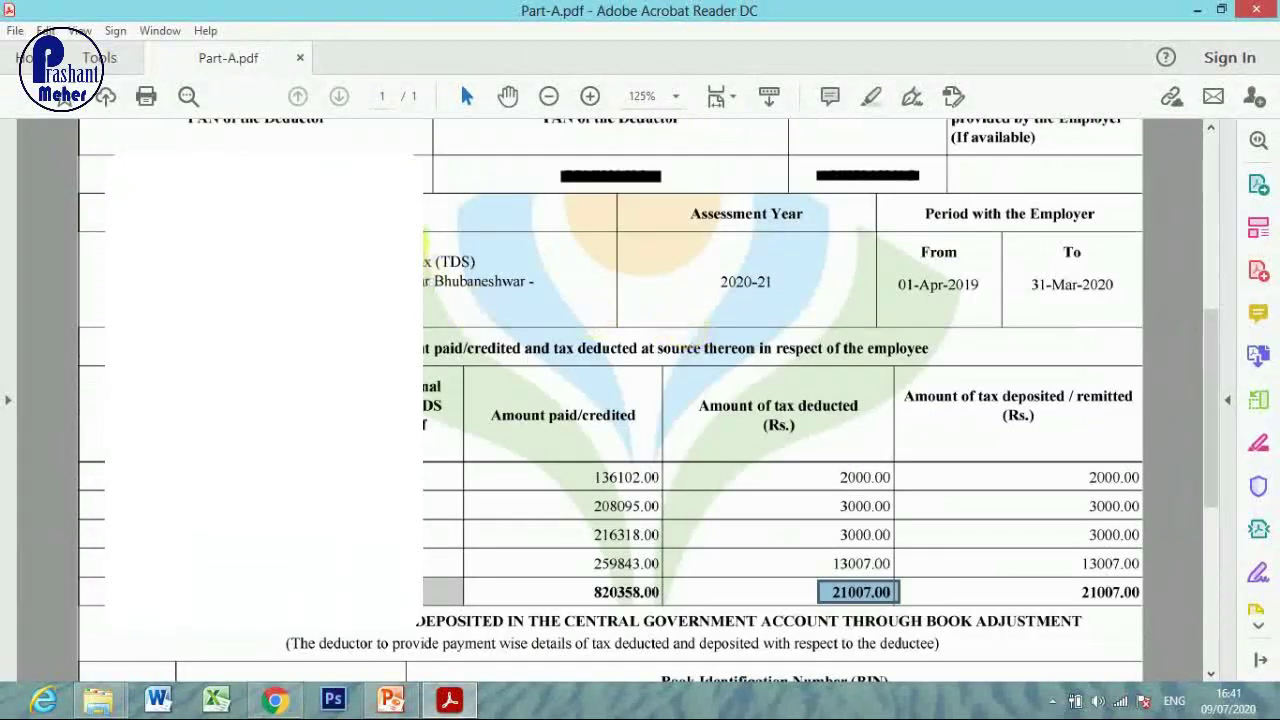
# - Open Part-B.pdf from the ITR FILING folder and collapse the tools pane to widen the page
pyautogui.click(1197, 10)
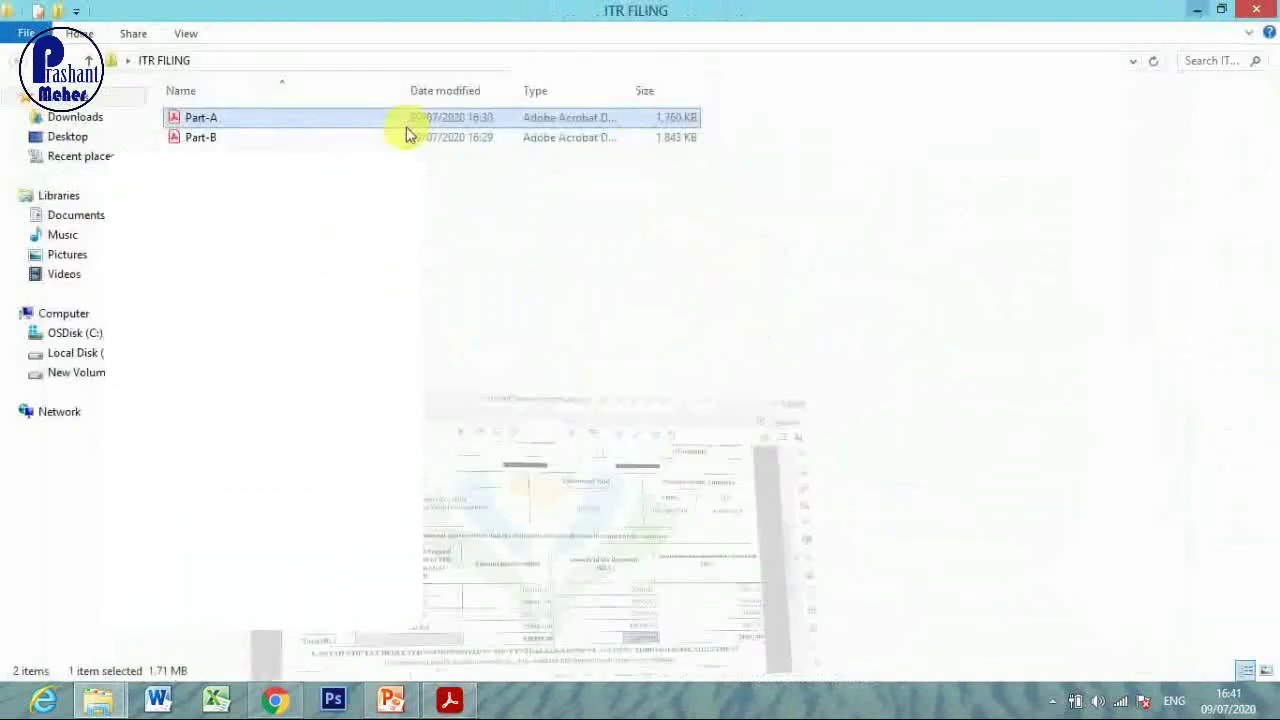
pyautogui.doubleClick(213, 146)
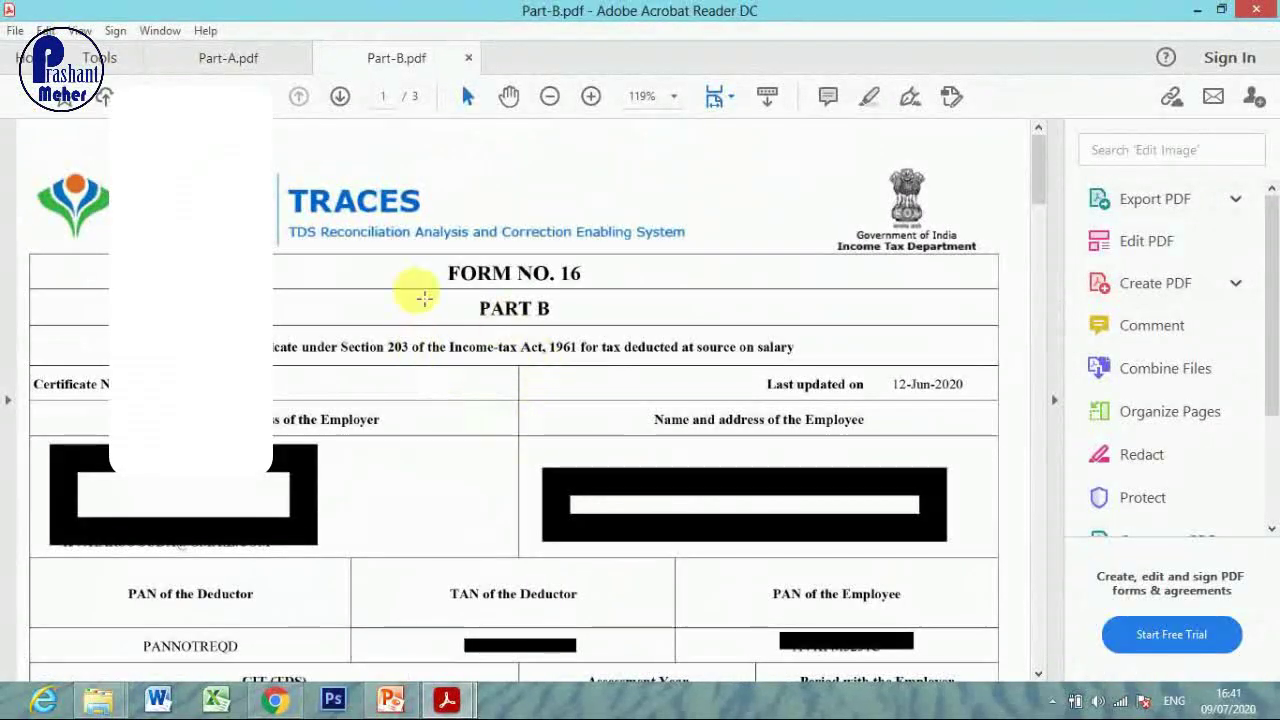
pyautogui.click(1056, 401)
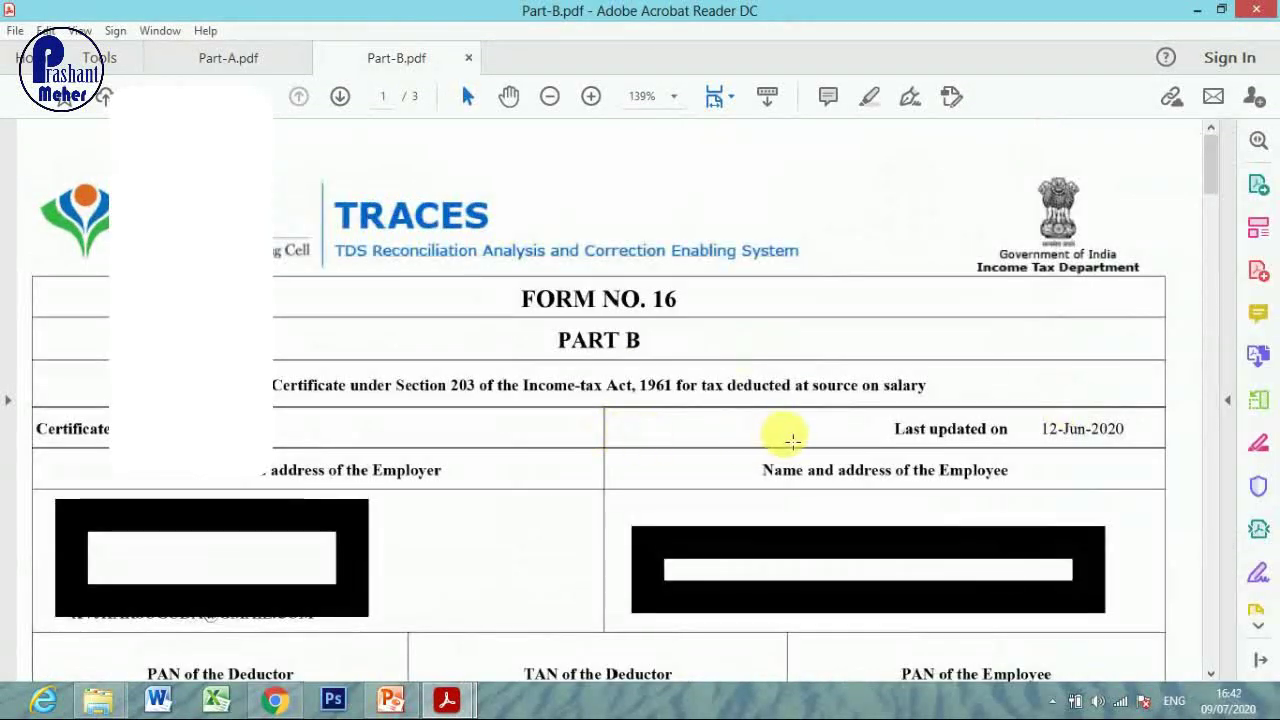
# - Review the header details of Part B and the gross salary rows under sections 17(1), 17(2) and 17(3), including the total
pyautogui.scroll(-3, 790, 438)
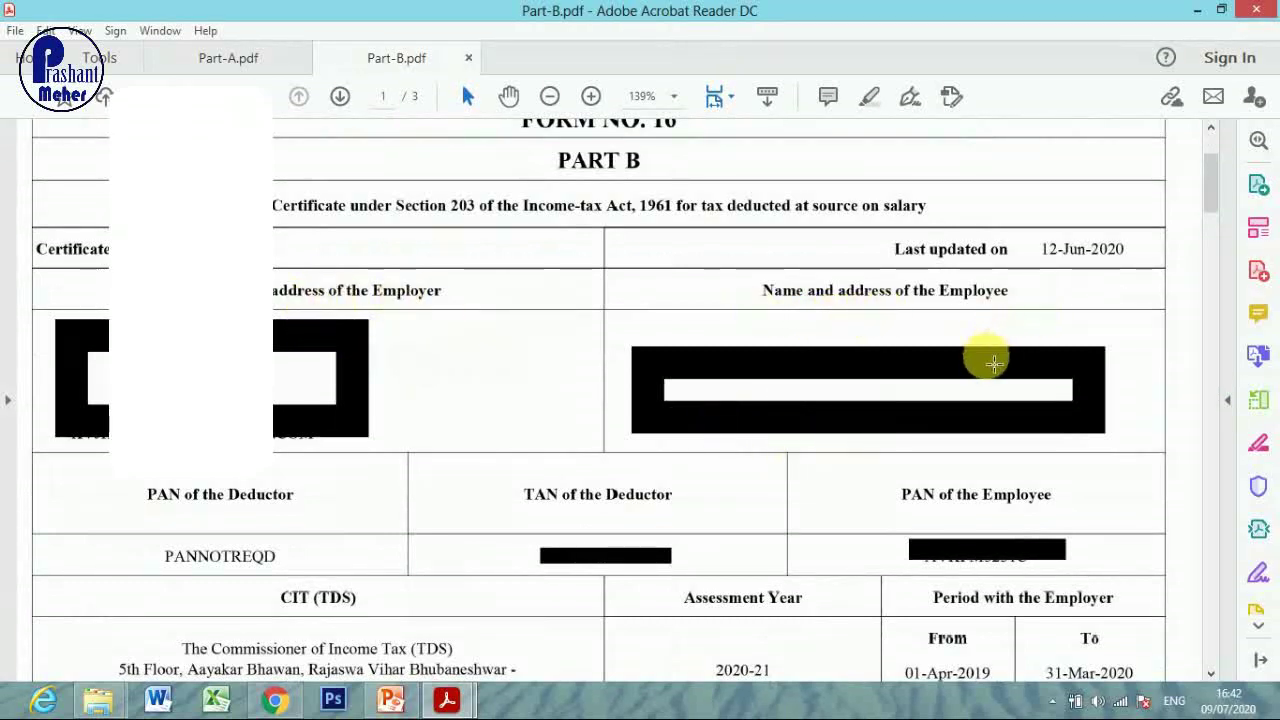
pyautogui.scroll(-4, 985, 360)
pyautogui.scroll(-3, 820, 369)
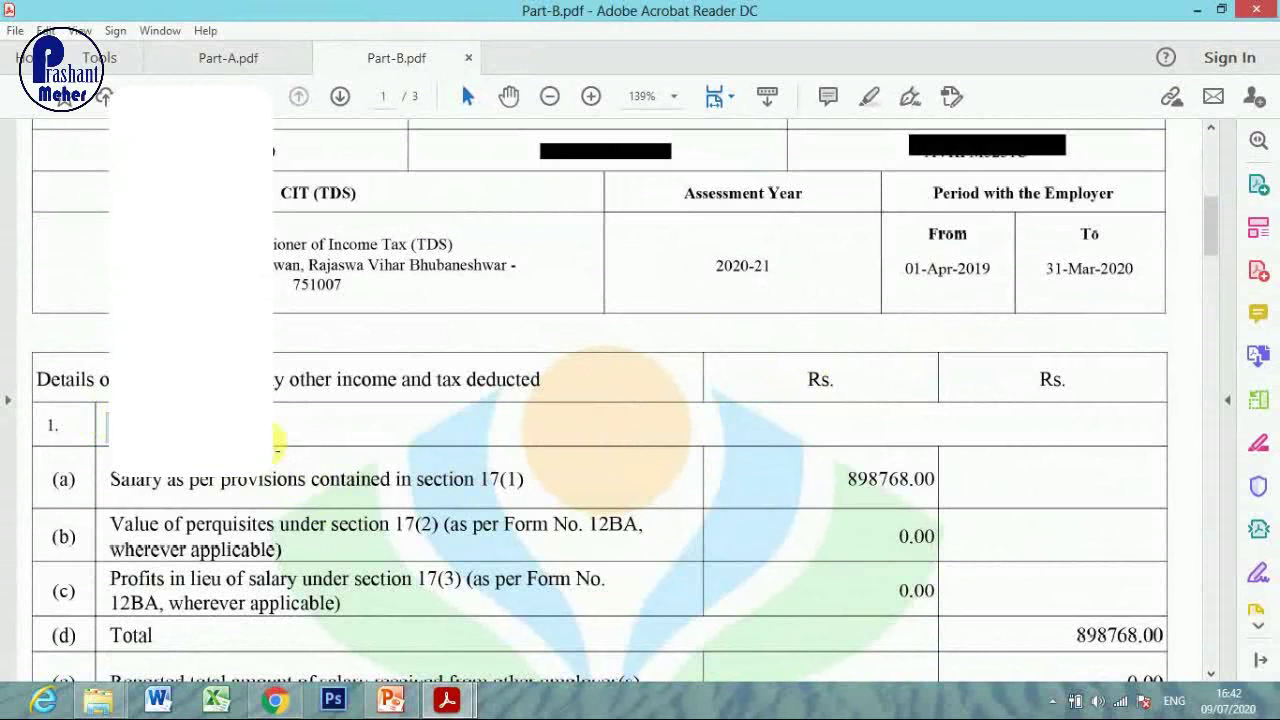
pyautogui.moveTo(833, 466); pyautogui.dragTo(966, 512)
pyautogui.scroll(-3, 990, 502)
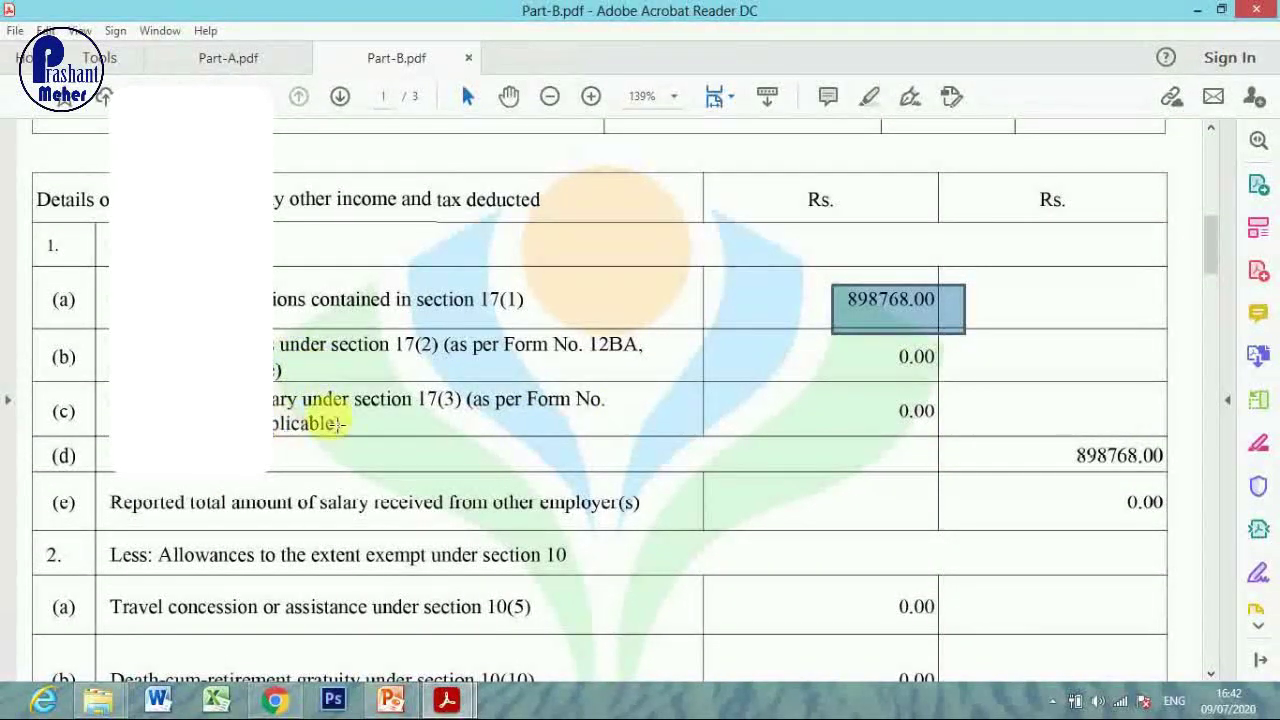
pyautogui.moveTo(868, 348); pyautogui.dragTo(1002, 433)
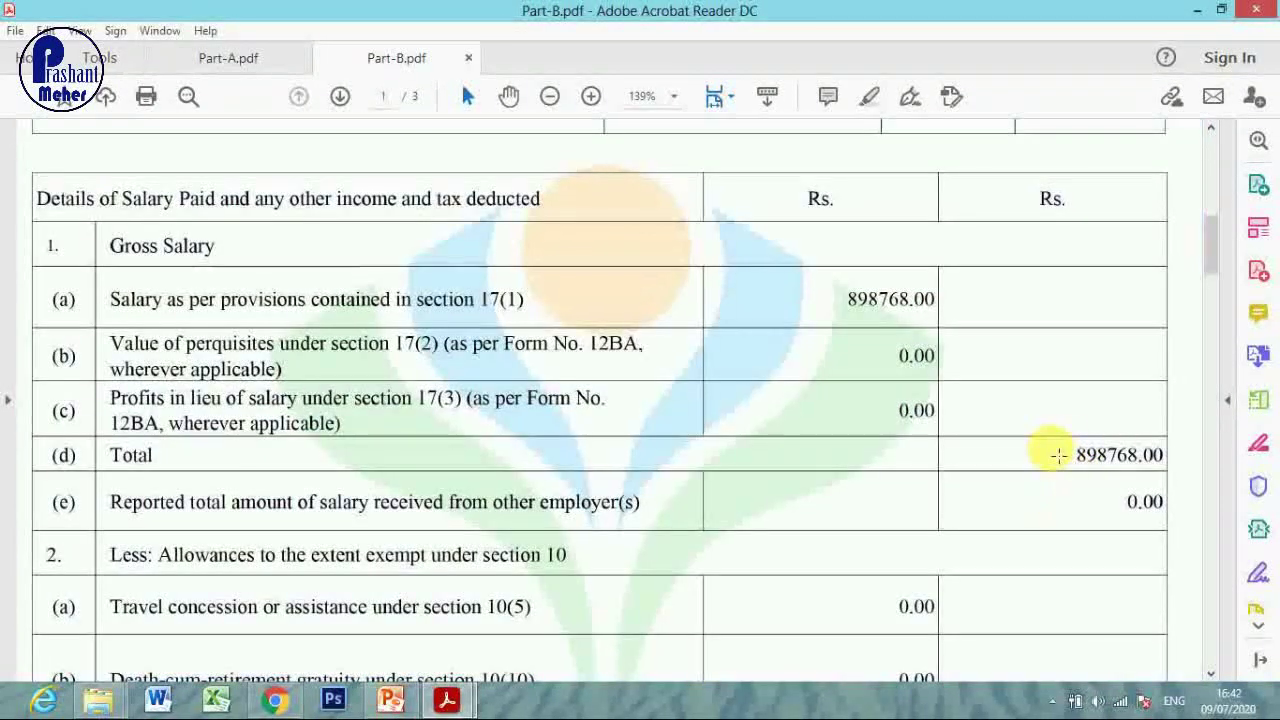
pyautogui.moveTo(1060, 445); pyautogui.dragTo(1178, 472)
# - Examine the section 16 deductions on page 2: standard deduction, tax on employment and the total amount of deductions
pyautogui.scroll(-8, 983, 500)
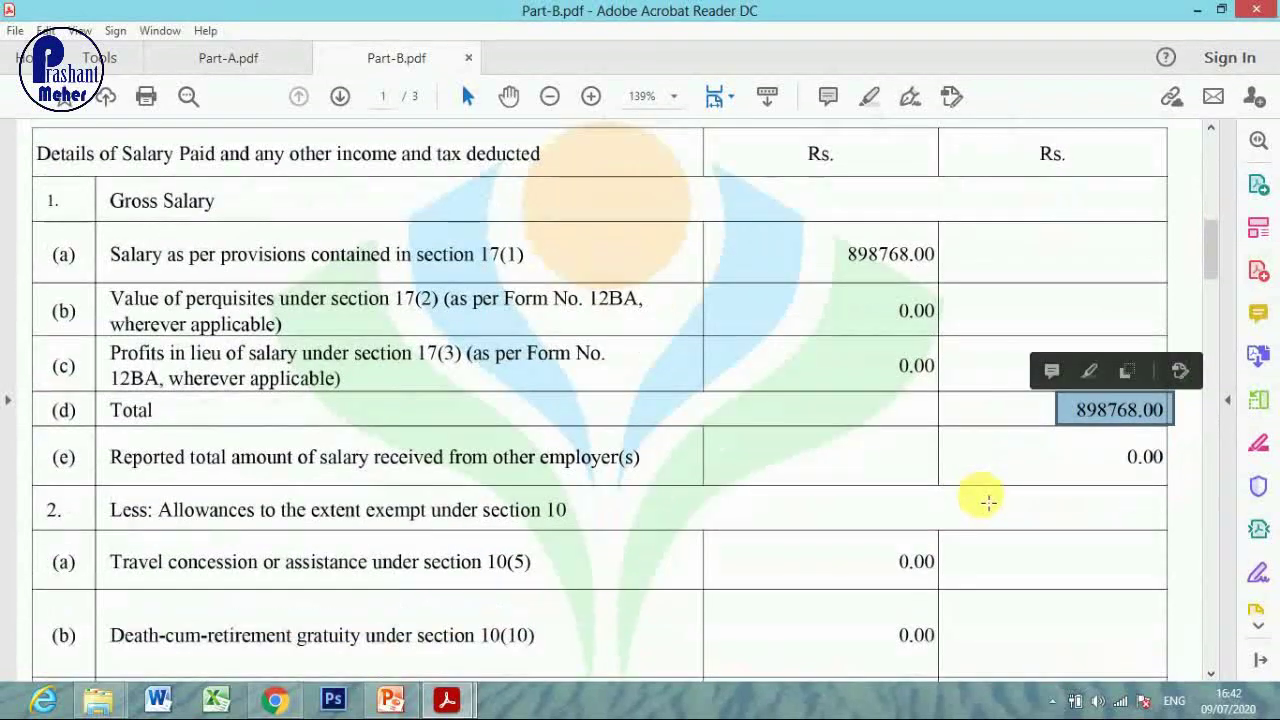
pyautogui.scroll(-5, 610, 400)
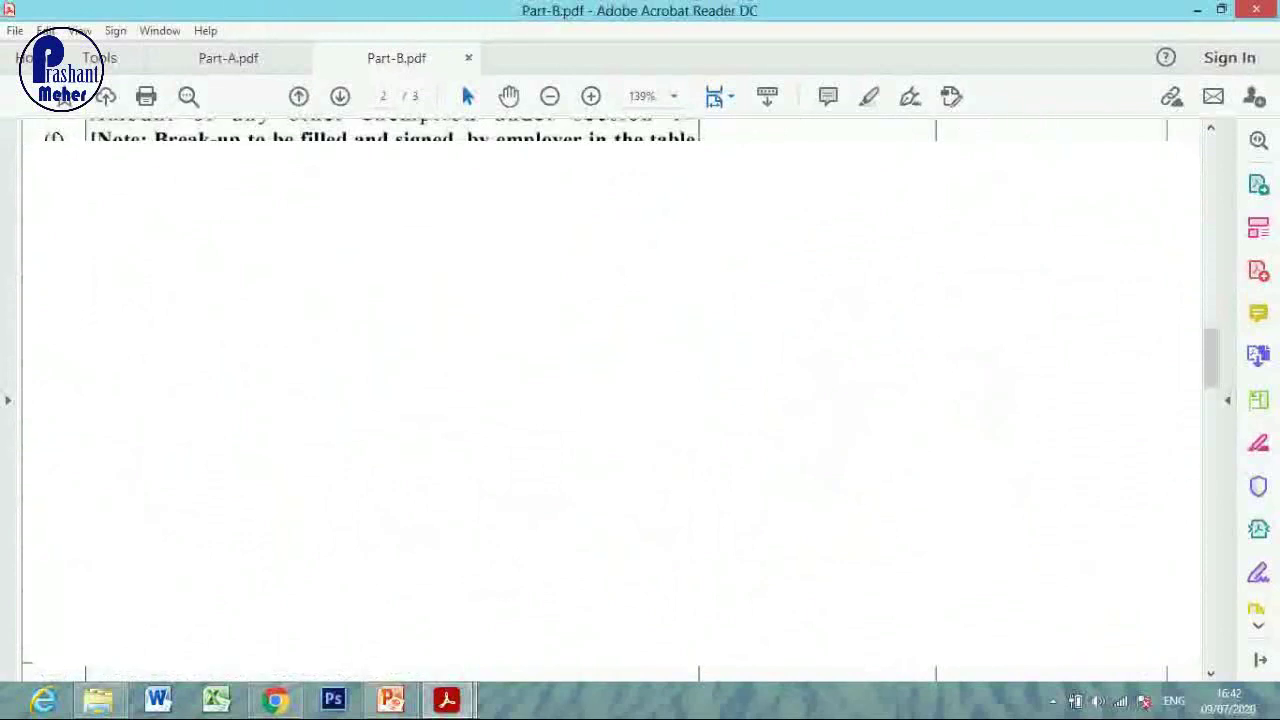
pyautogui.scroll(-2, 610, 400)
pyautogui.scroll(-2, 850, 423)
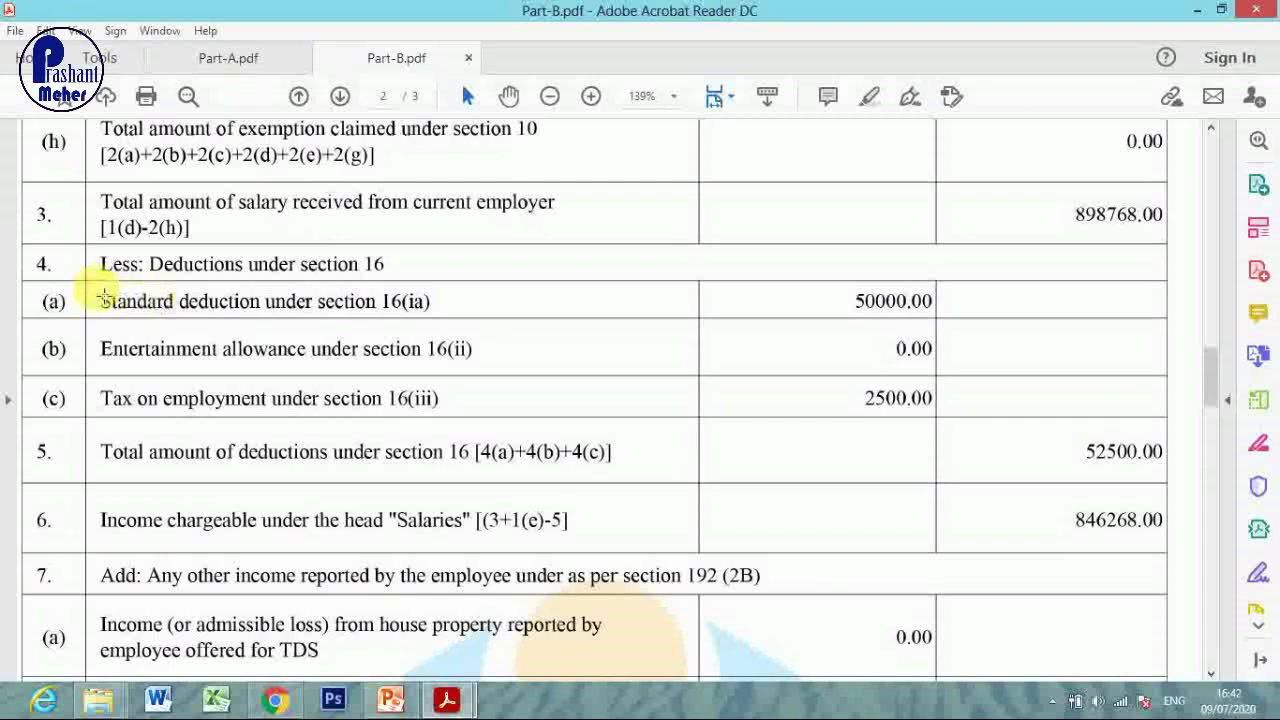
pyautogui.moveTo(103, 296); pyautogui.dragTo(515, 308)
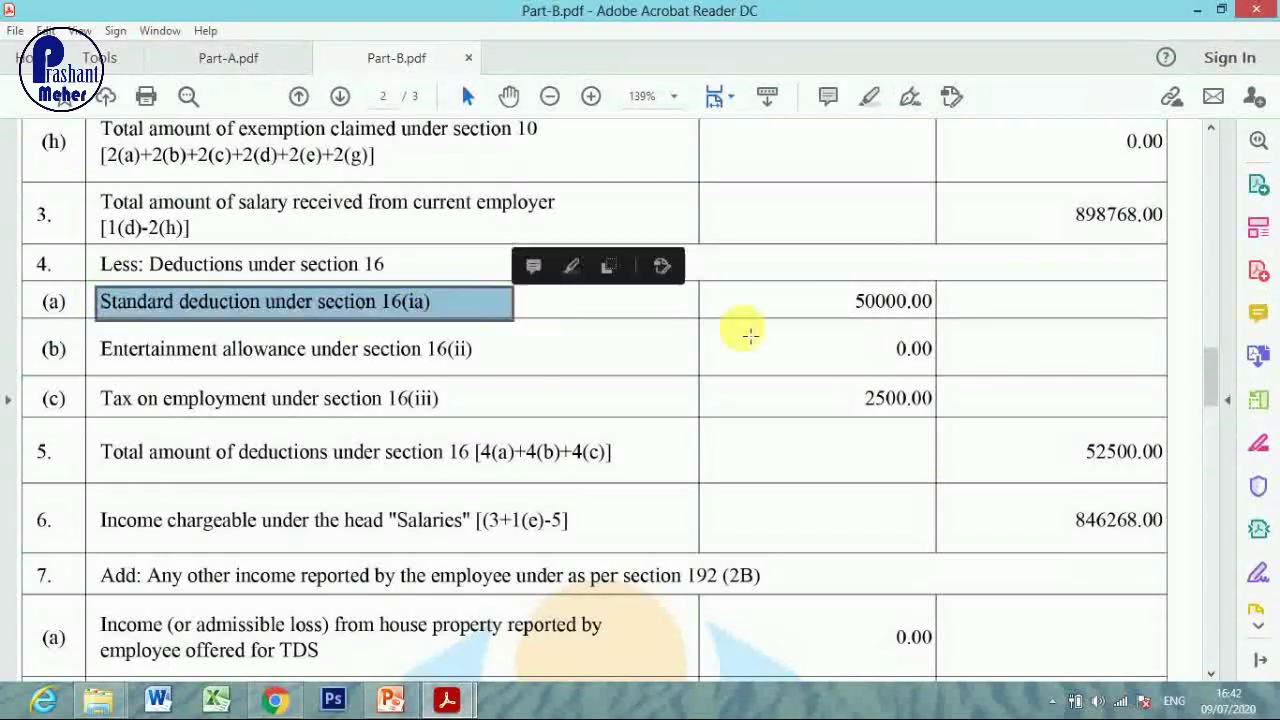
pyautogui.moveTo(840, 291); pyautogui.dragTo(951, 320)
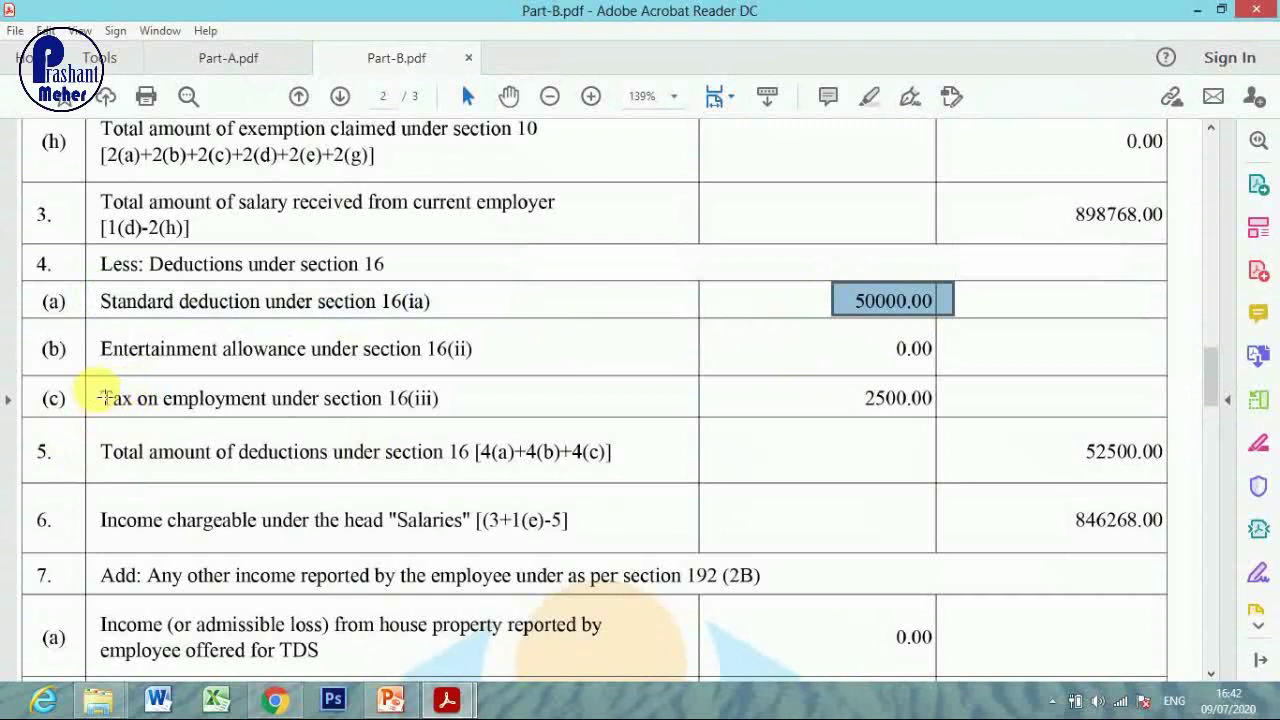
pyautogui.moveTo(116, 397); pyautogui.dragTo(468, 421)
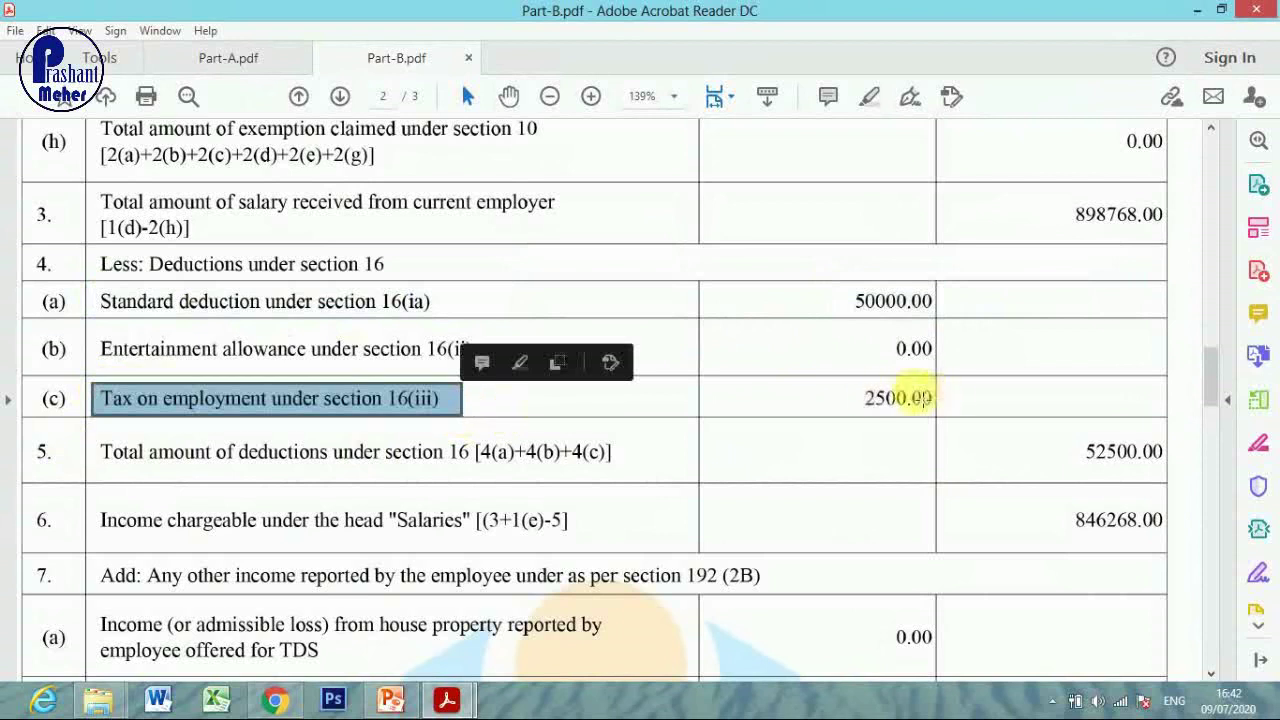
pyautogui.moveTo(858, 397); pyautogui.dragTo(955, 415)
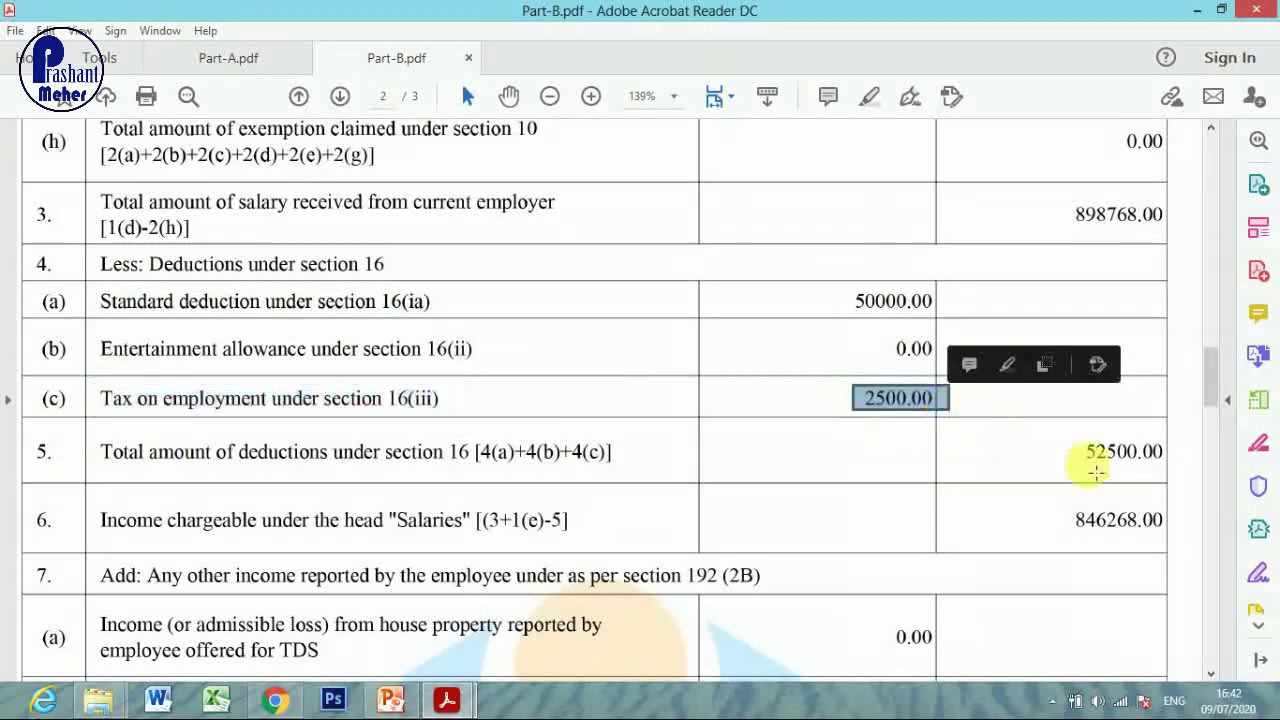
pyautogui.moveTo(1066, 440); pyautogui.dragTo(1181, 481)
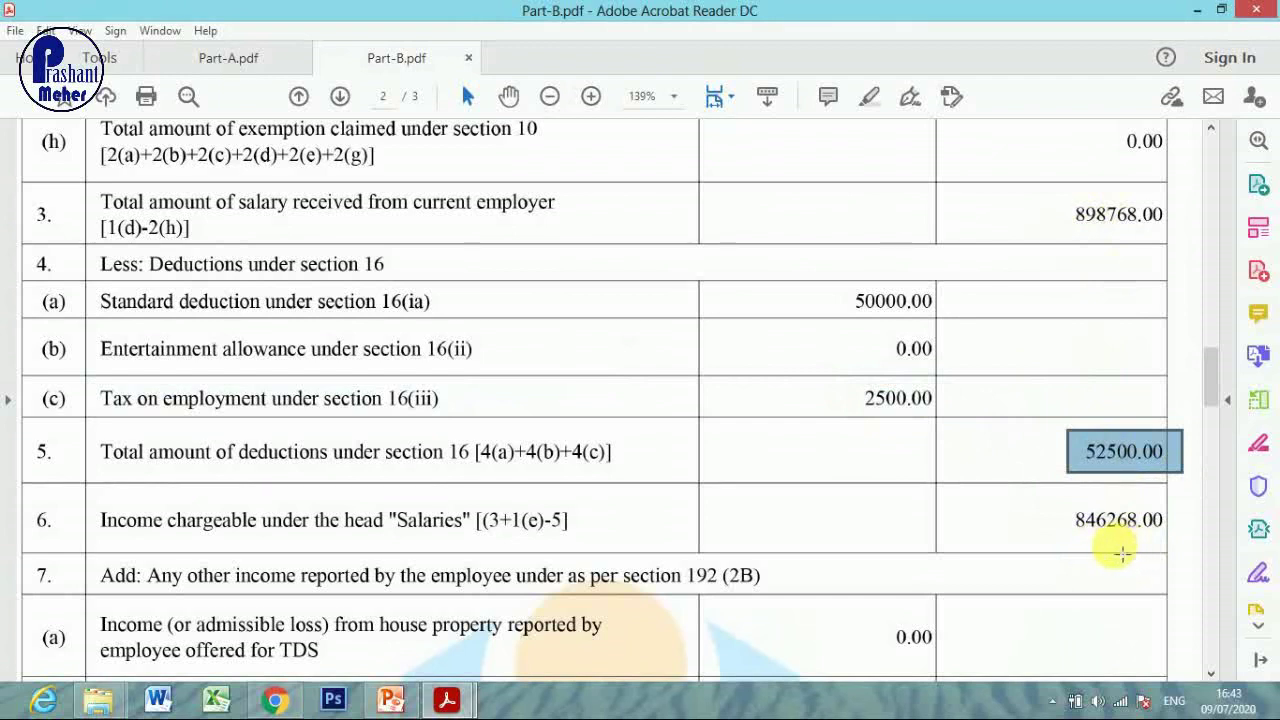
# - Check the income from Other Sources offered for TDS and the gross total income
pyautogui.scroll(-3, 1120, 553)
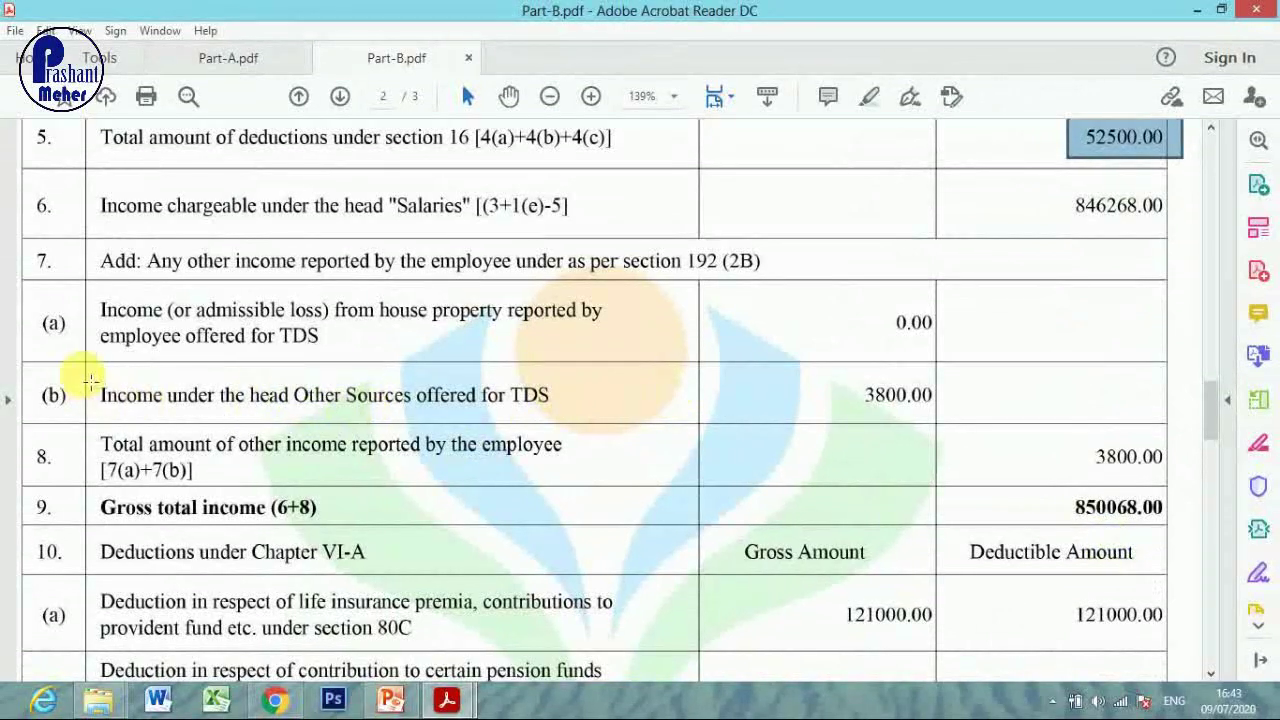
pyautogui.moveTo(101, 380); pyautogui.dragTo(779, 412)
pyautogui.moveTo(851, 380); pyautogui.dragTo(968, 410)
pyautogui.moveTo(1060, 490); pyautogui.dragTo(1194, 530)
# - Examine the Chapter VI-A deductions under 80C, 80CCC and 80CCD (1), comparing gross and deductible amounts
pyautogui.scroll(-5, 986, 523)
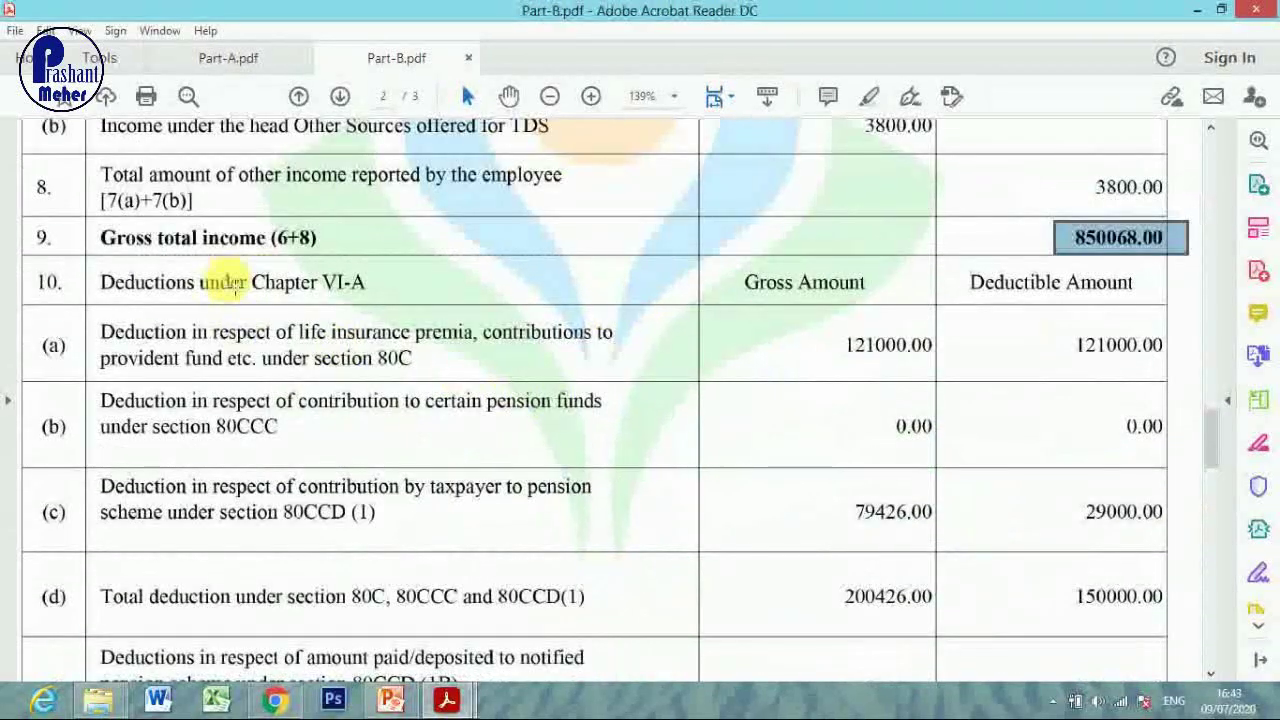
pyautogui.moveTo(100, 280); pyautogui.dragTo(401, 312)
pyautogui.click(680, 334)
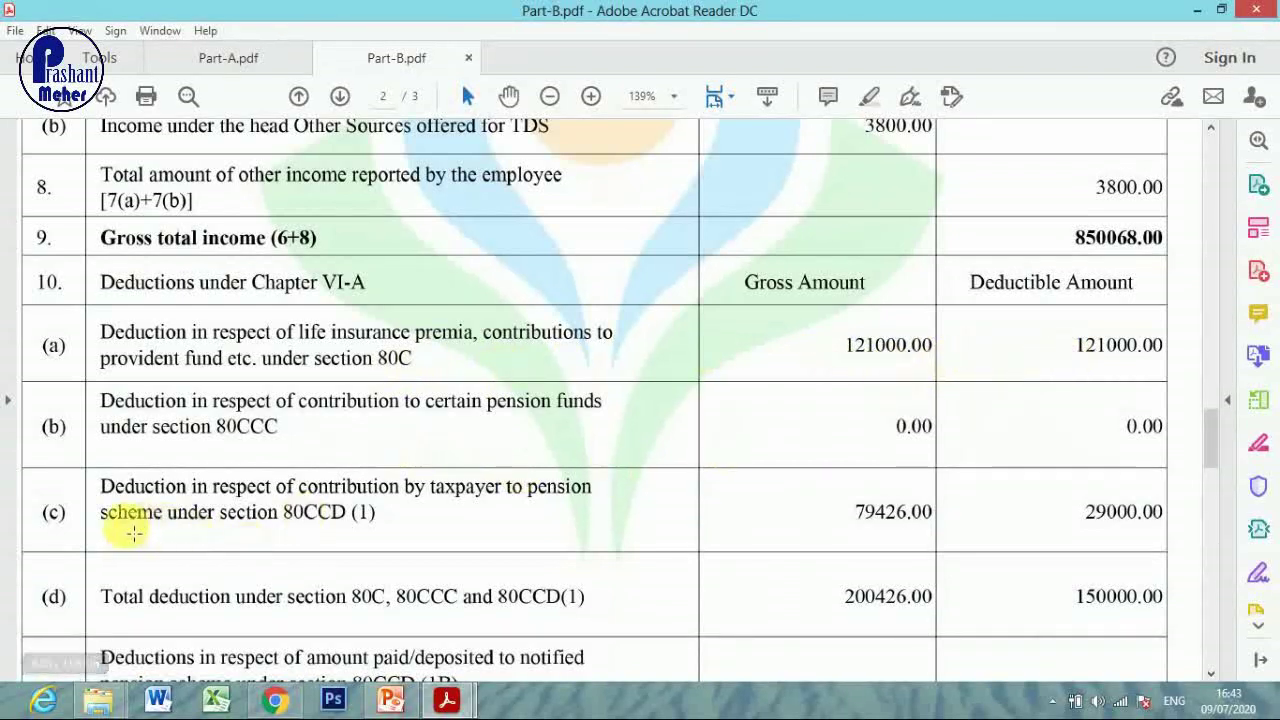
pyautogui.moveTo(252, 498); pyautogui.dragTo(432, 535)
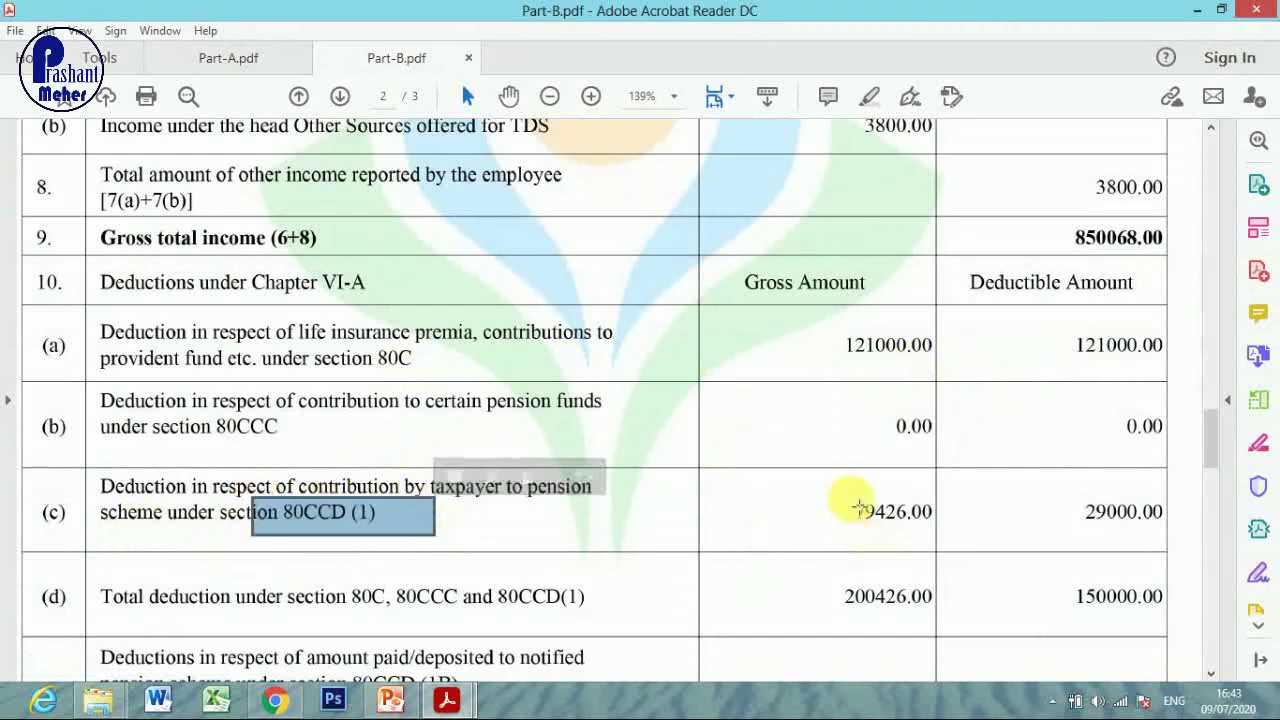
pyautogui.moveTo(847, 497); pyautogui.dragTo(950, 531)
pyautogui.moveTo(1083, 500); pyautogui.dragTo(1183, 543)
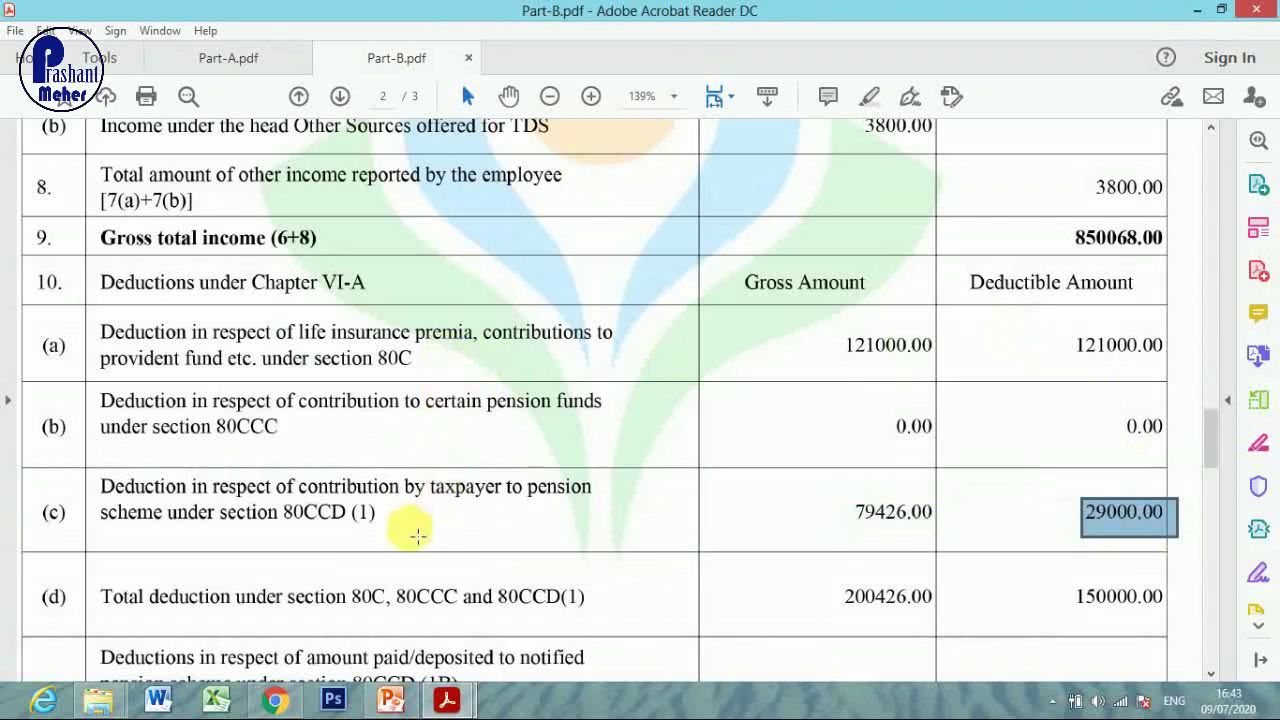
pyautogui.moveTo(1043, 315); pyautogui.dragTo(1192, 548)
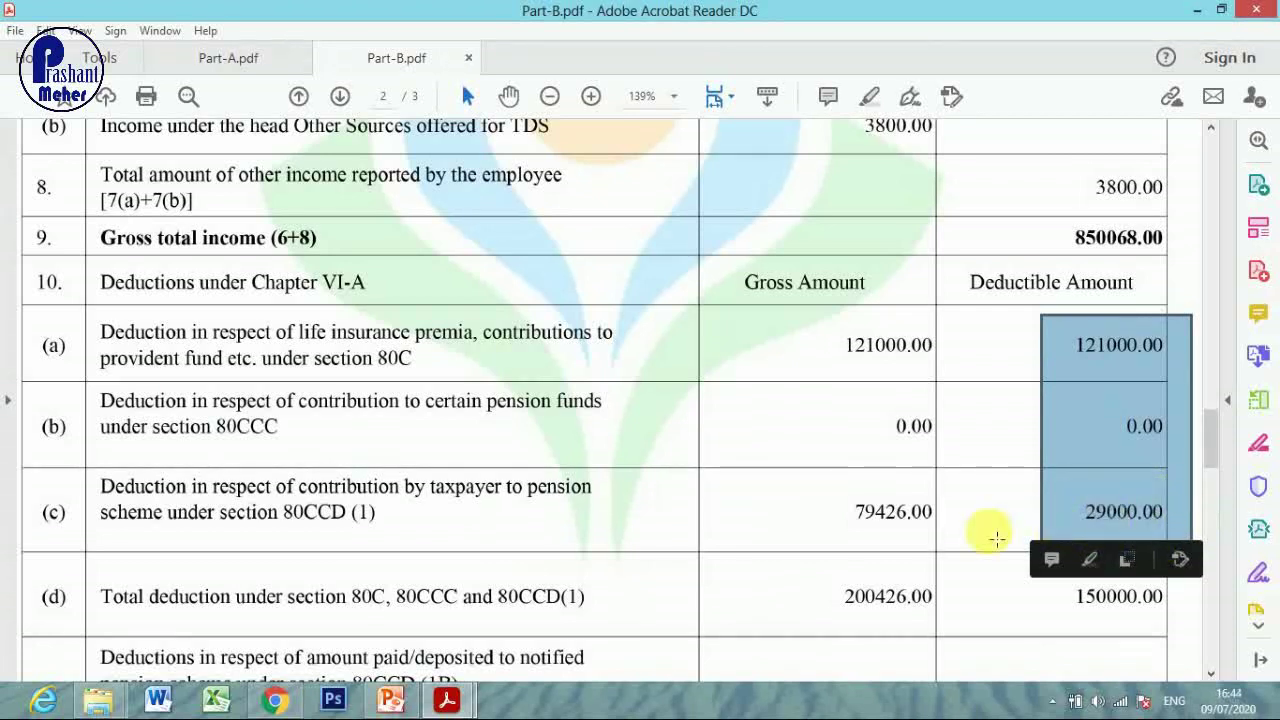
# - Check the deductible amount under section 80CCD (1B) against the deductions in rows (a) to (c)
pyautogui.scroll(-2, 986, 533)
pyautogui.scroll(-2, 1035, 440)
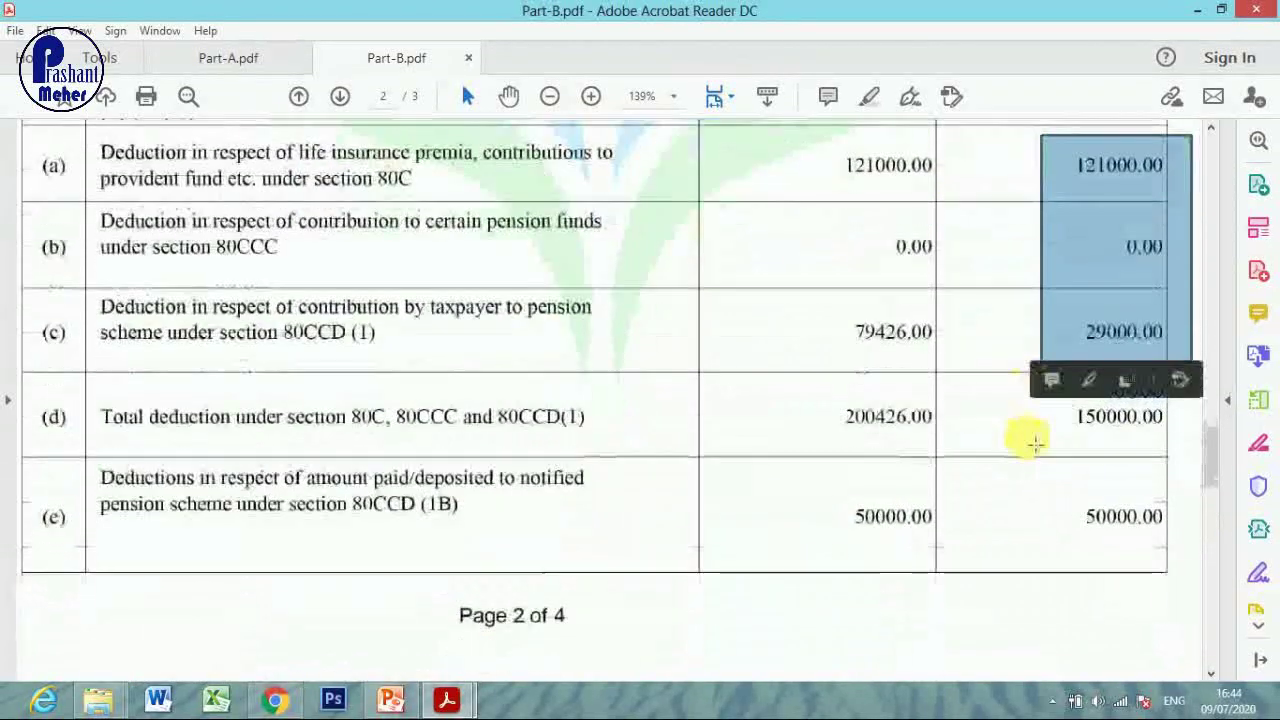
pyautogui.moveTo(383, 505); pyautogui.dragTo(500, 523)
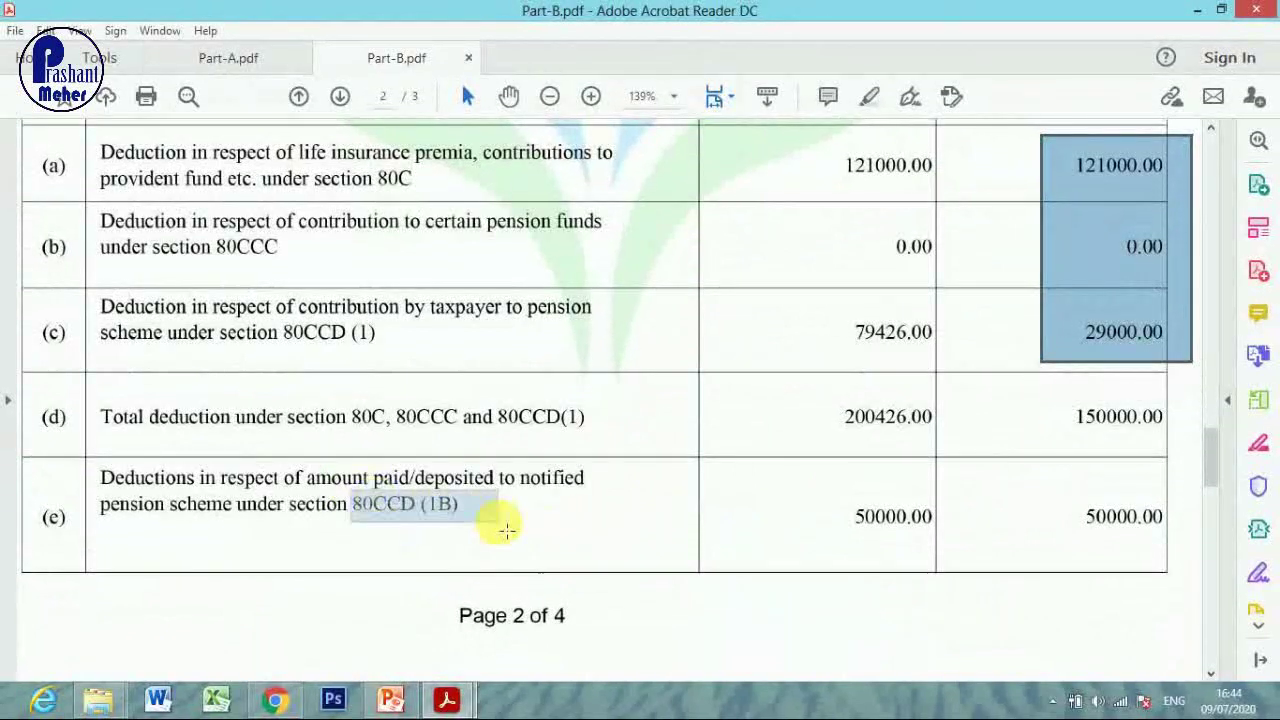
pyautogui.moveTo(955, 523); pyautogui.dragTo(1183, 549)
pyautogui.moveTo(1066, 152); pyautogui.dragTo(1183, 363)
pyautogui.moveTo(1066, 509); pyautogui.dragTo(1188, 549)
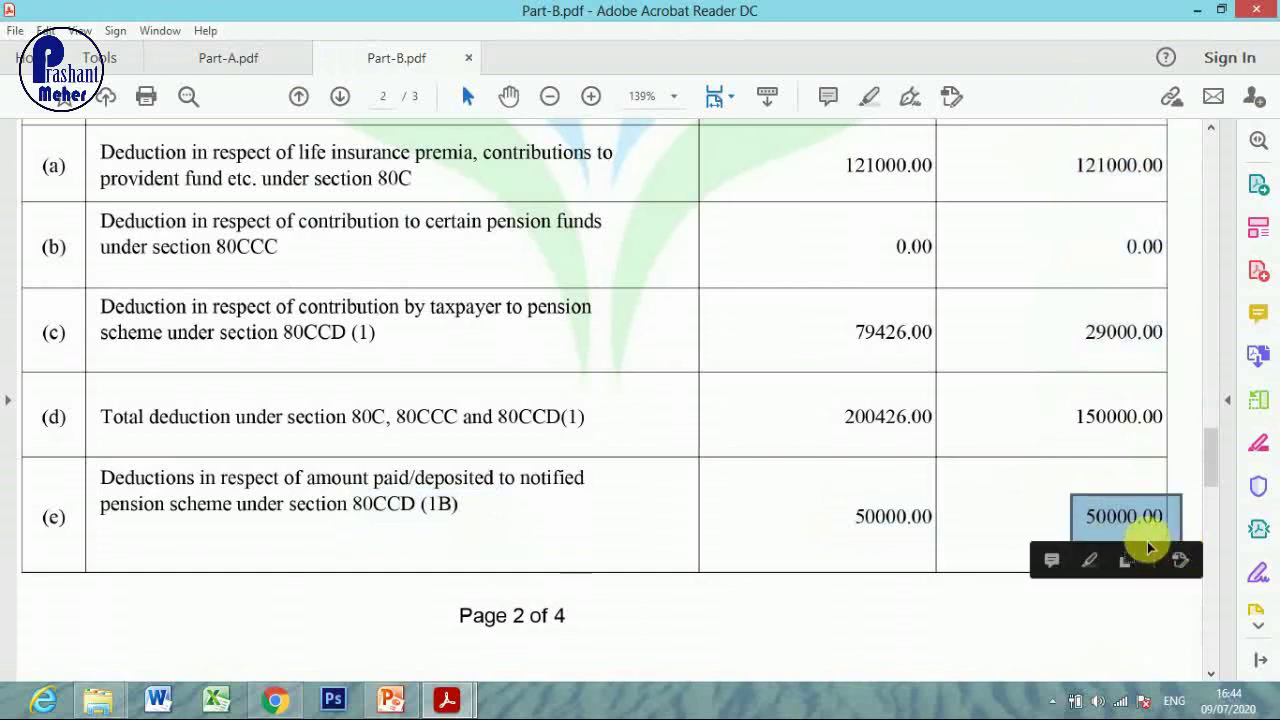
# - Check the employer's pension scheme contribution under section 80CCD (2) and its deductible amount on page 3
pyautogui.scroll(-10, 1008, 503)
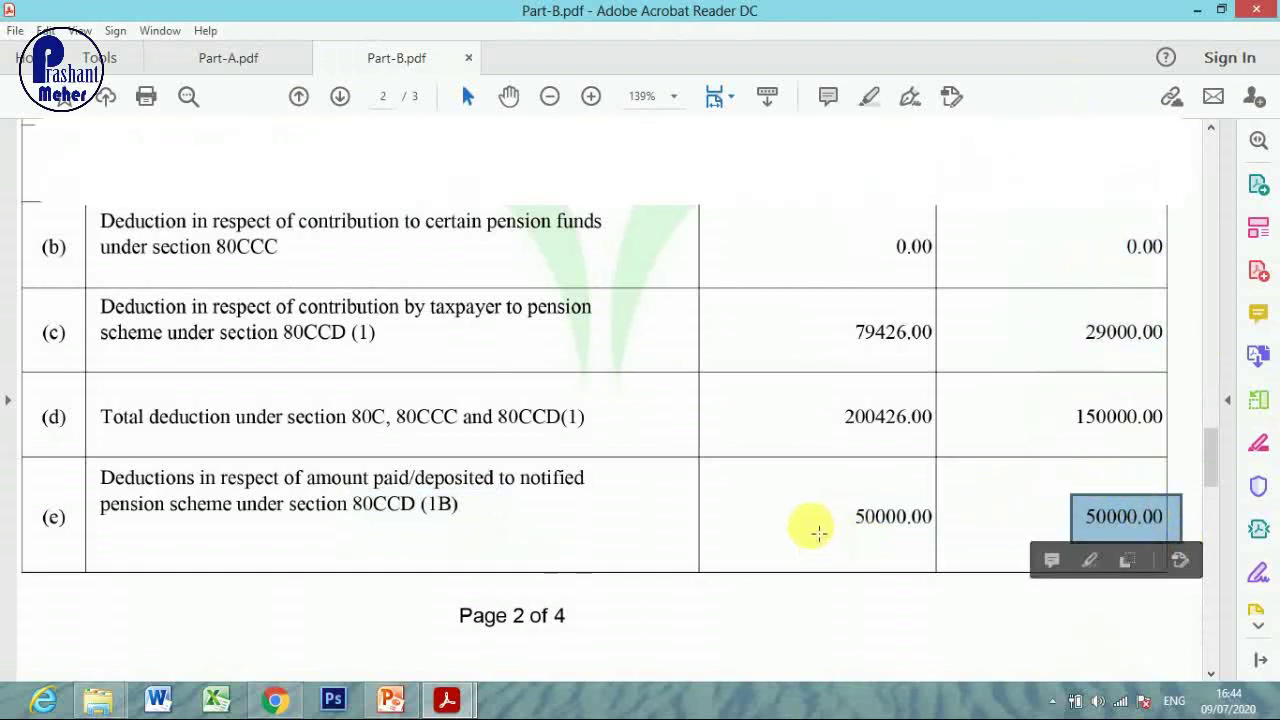
pyautogui.scroll(-4, 600, 400)
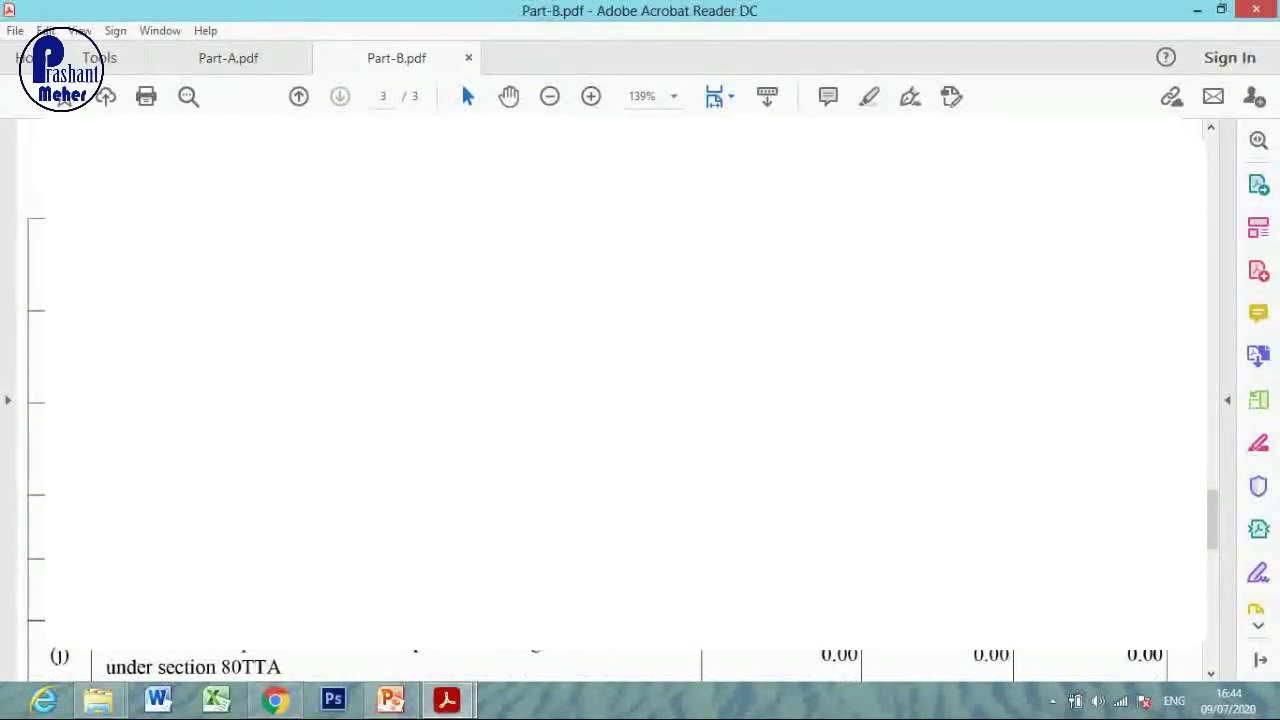
pyautogui.moveTo(288, 254); pyautogui.dragTo(426, 292)
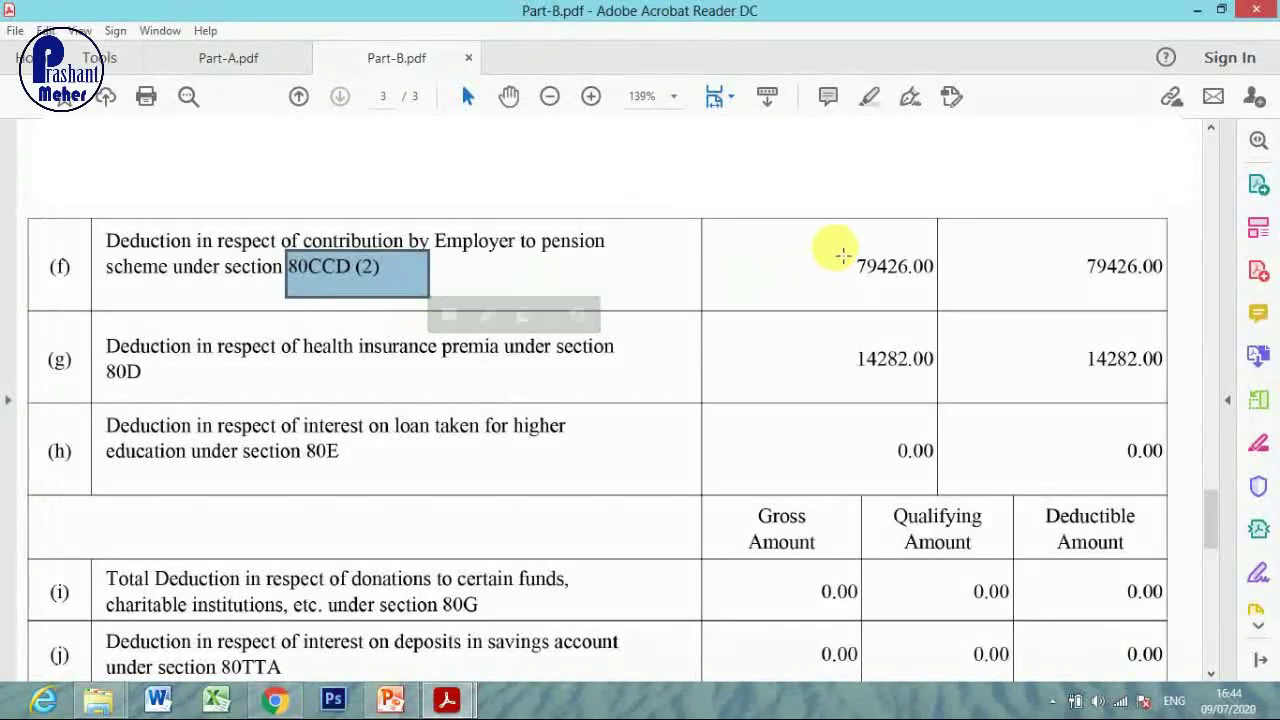
pyautogui.moveTo(1086, 262); pyautogui.dragTo(1194, 286)
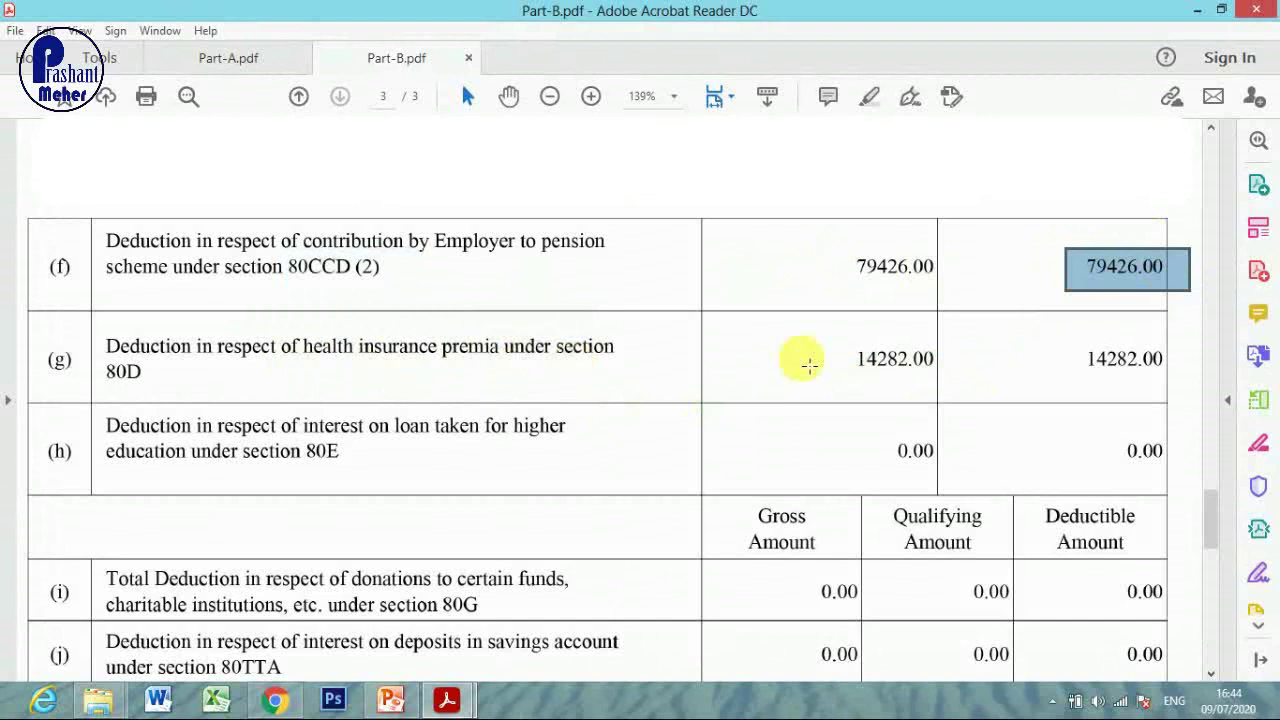
# - Check the health insurance deduction under section 80D and the aggregate deductible amount under Chapter VI-A in row 11
pyautogui.moveTo(1067, 339); pyautogui.dragTo(1194, 374)
pyautogui.scroll(-6, 1040, 452)
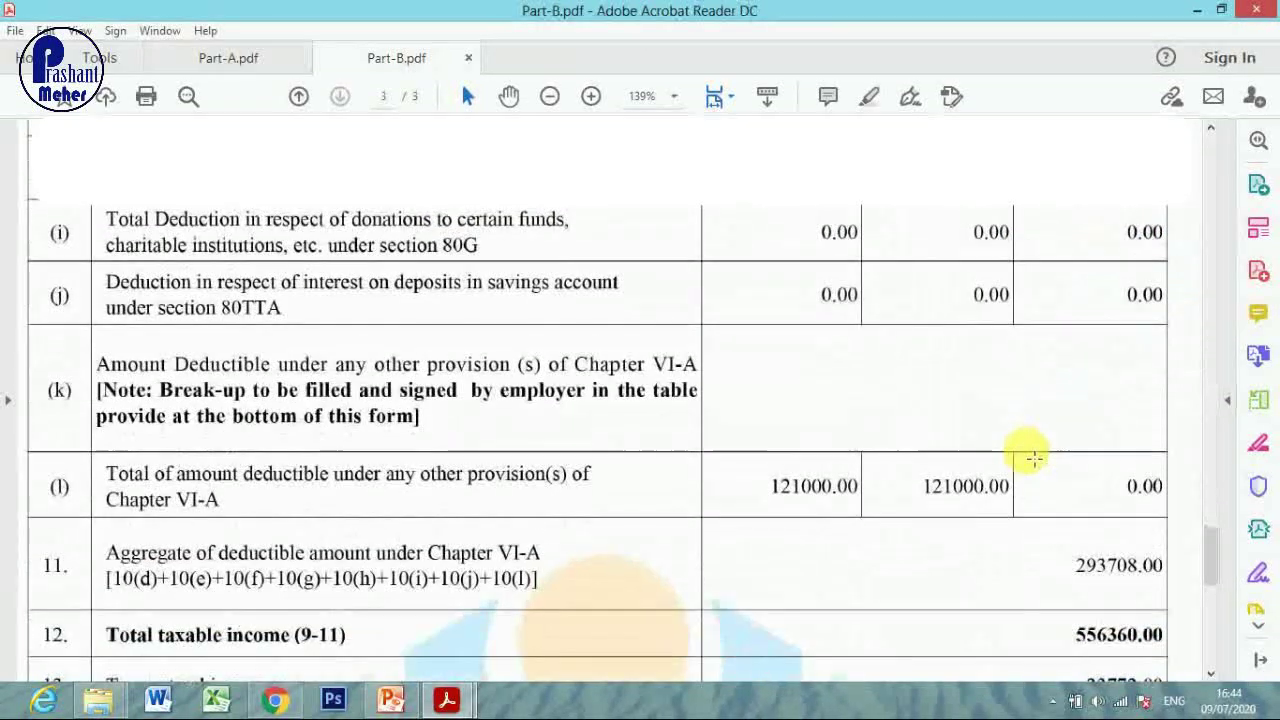
pyautogui.moveTo(1055, 320); pyautogui.dragTo(1180, 360)
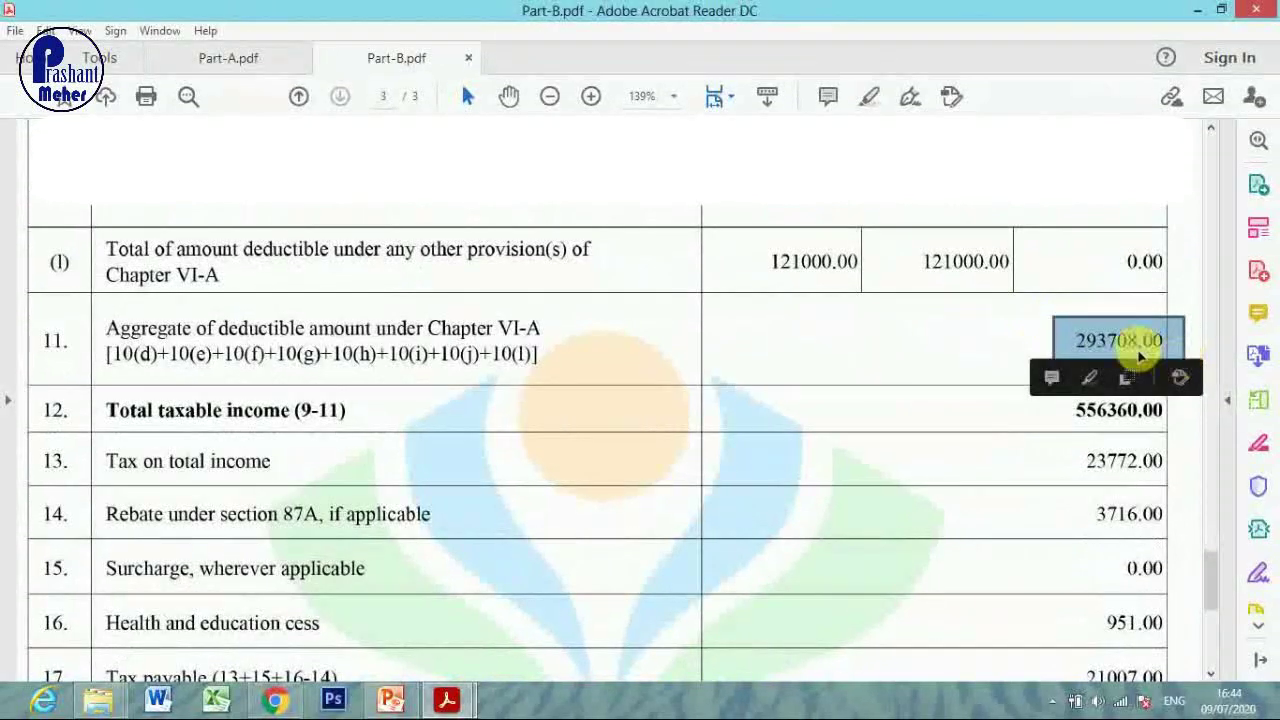
pyautogui.click(890, 354)
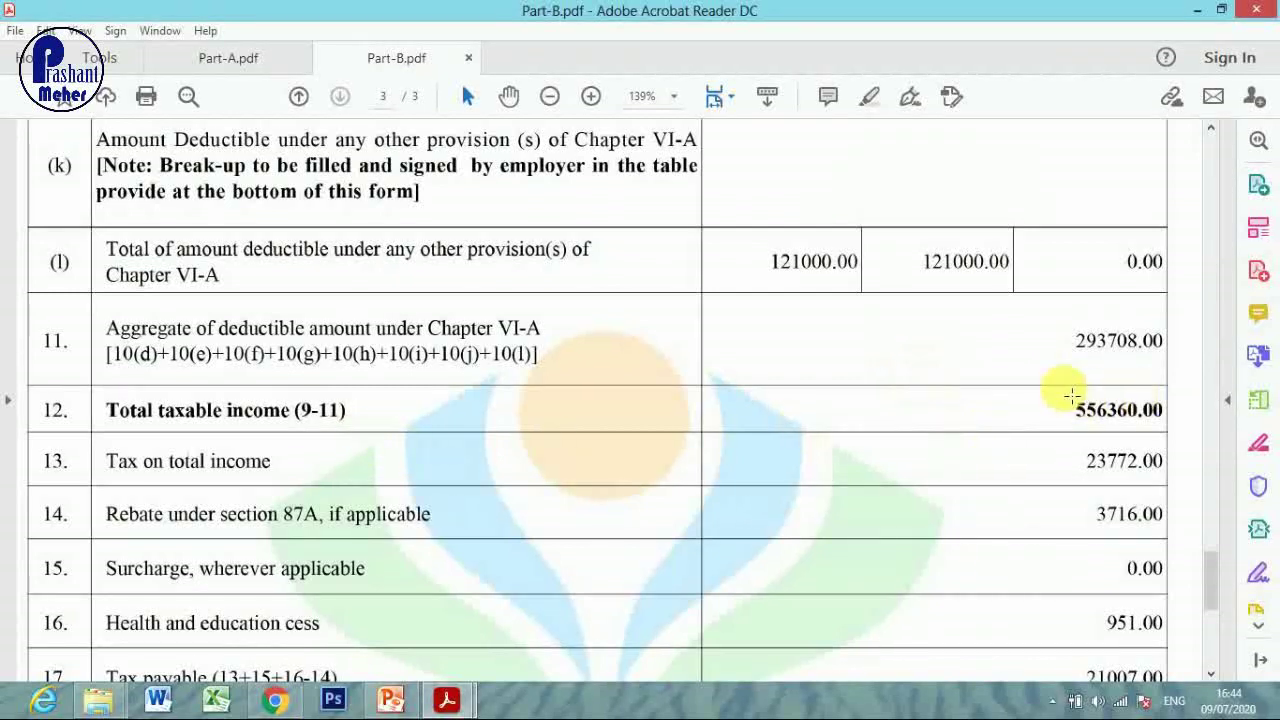
# - Check the total taxable income in row 12 and the net tax payable in row 19 of Part-B
pyautogui.moveTo(1065, 402); pyautogui.dragTo(1178, 438)
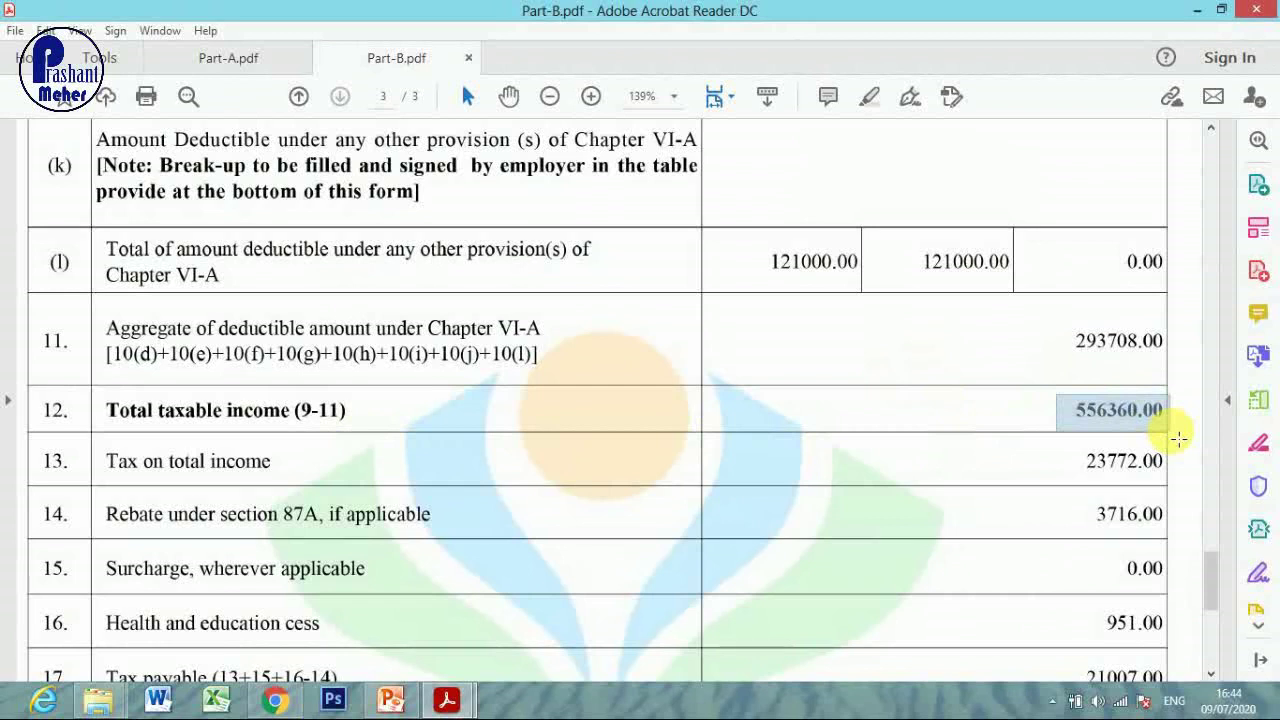
pyautogui.scroll(-5, 803, 509)
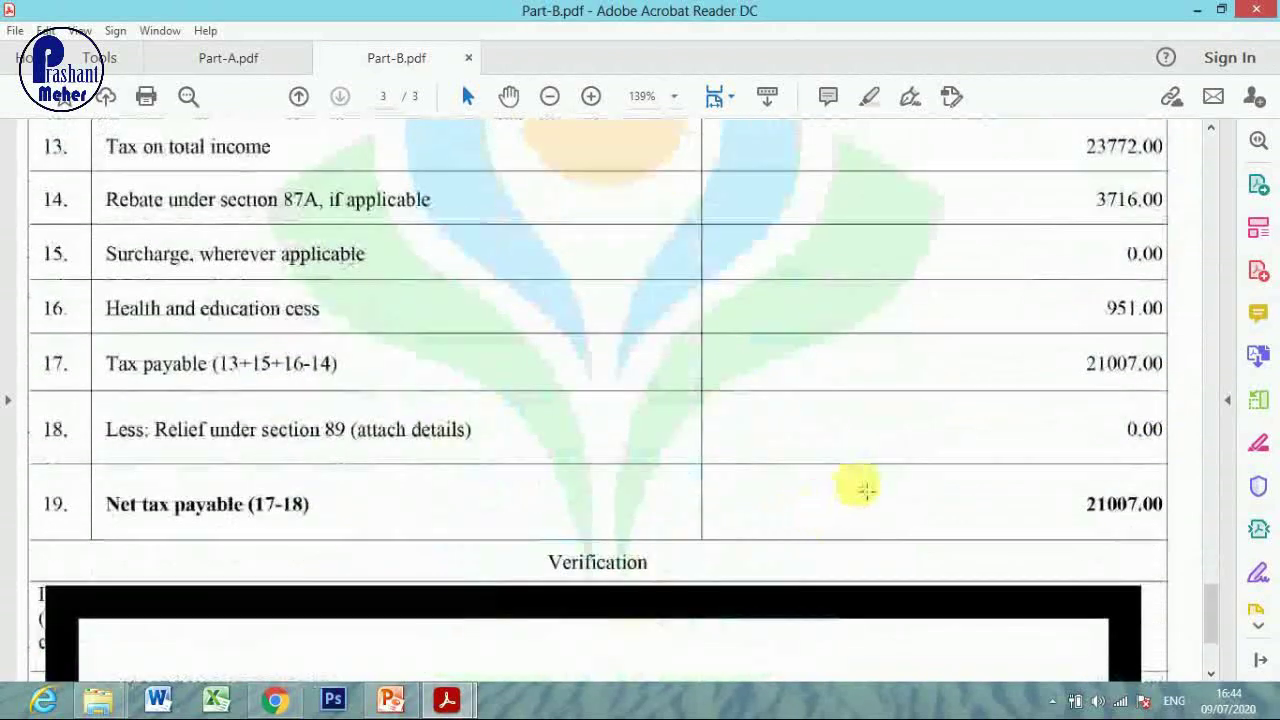
pyautogui.scroll(-3, 865, 489)
pyautogui.moveTo(1060, 269); pyautogui.dragTo(1203, 337)
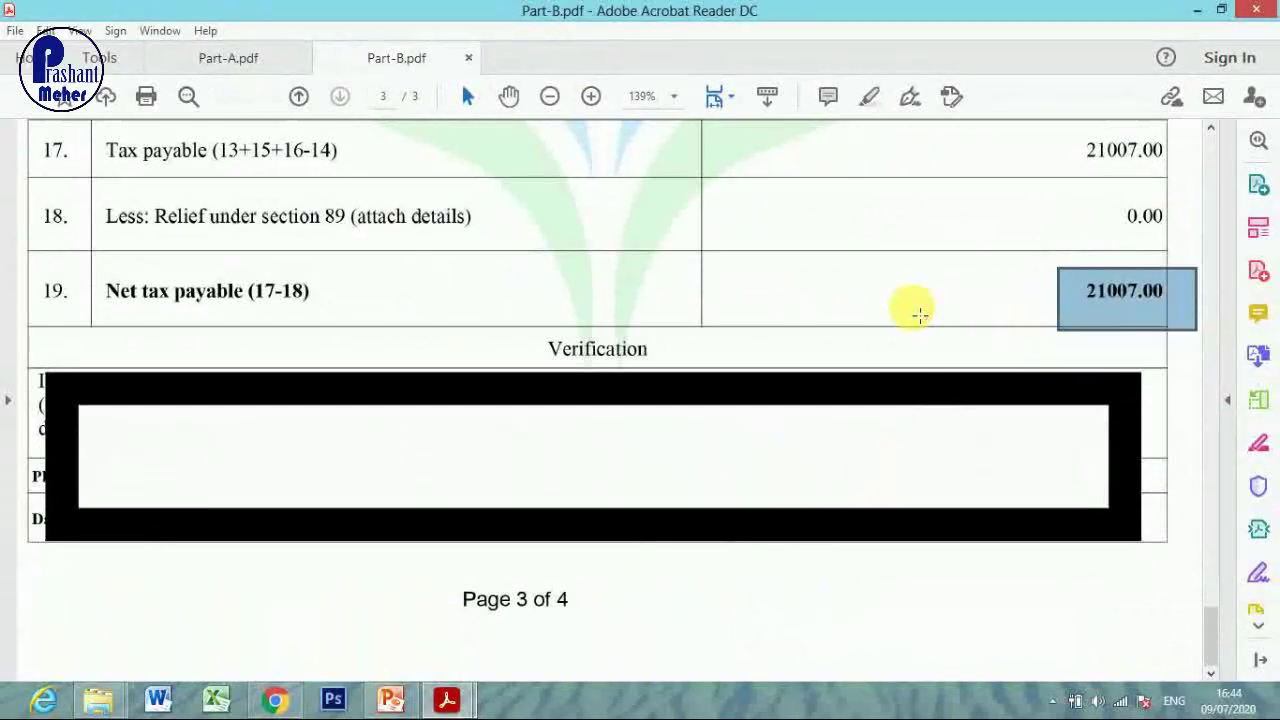
pyautogui.hotkey('ctrl', 'a')
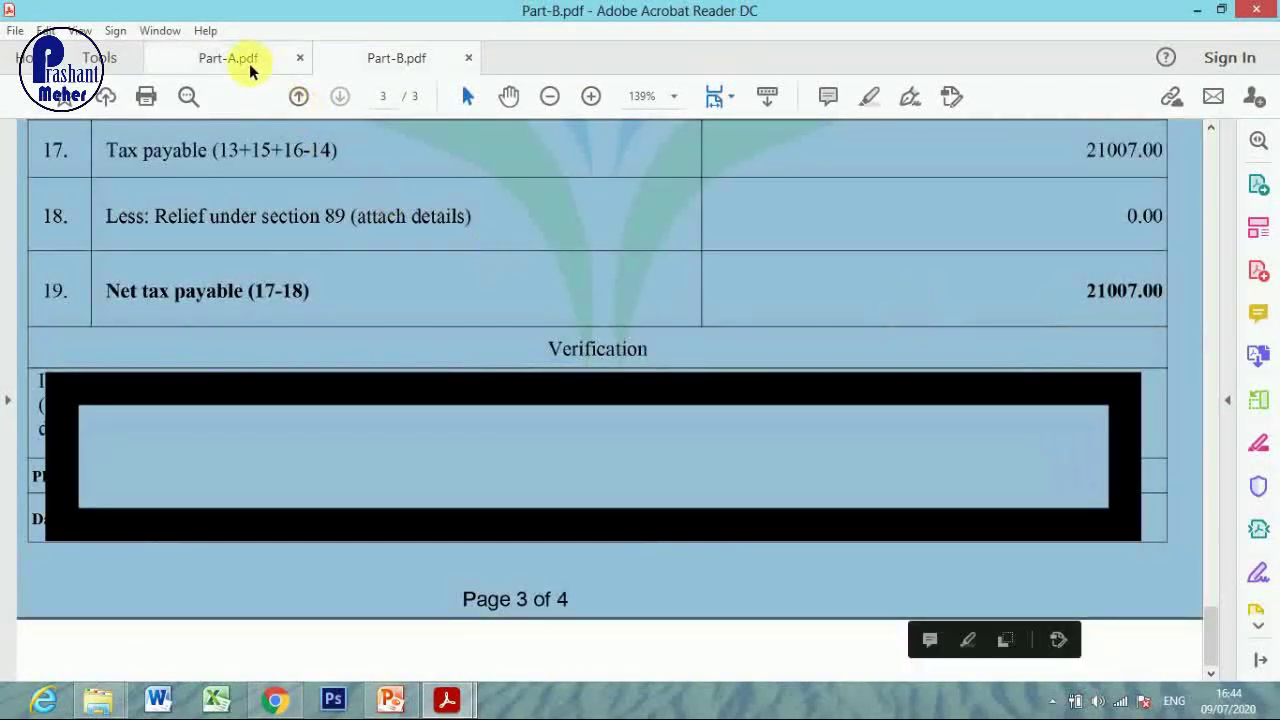
# - Check the total tax deposited in Part-A's quarterly summary against Part-B's net tax payable
pyautogui.click(240, 60)
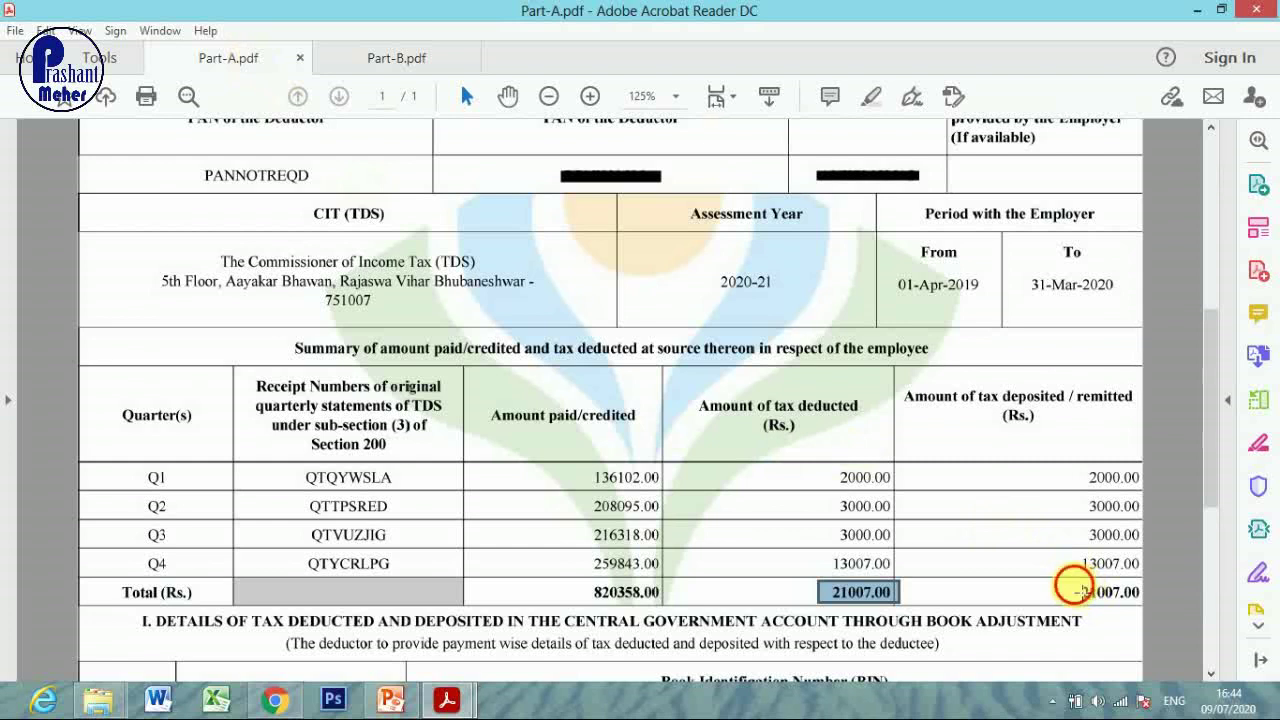
pyautogui.moveTo(1078, 592); pyautogui.dragTo(1183, 614)
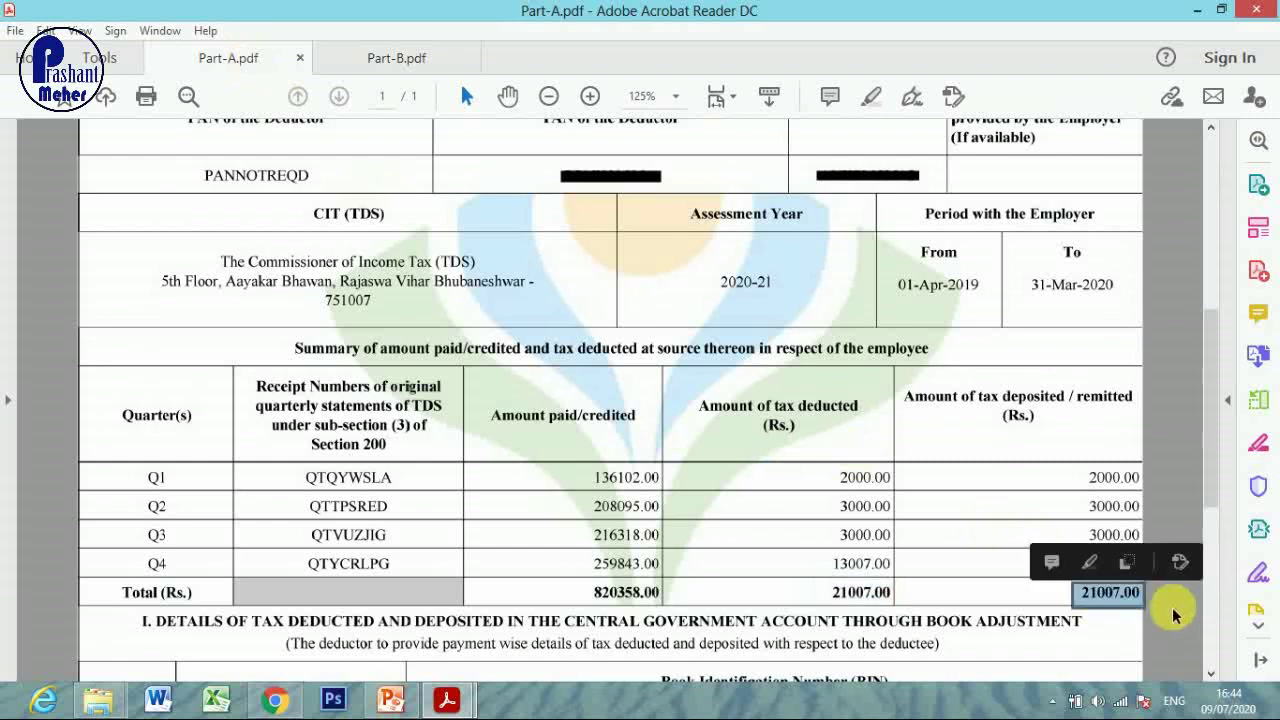
pyautogui.click(1175, 624)
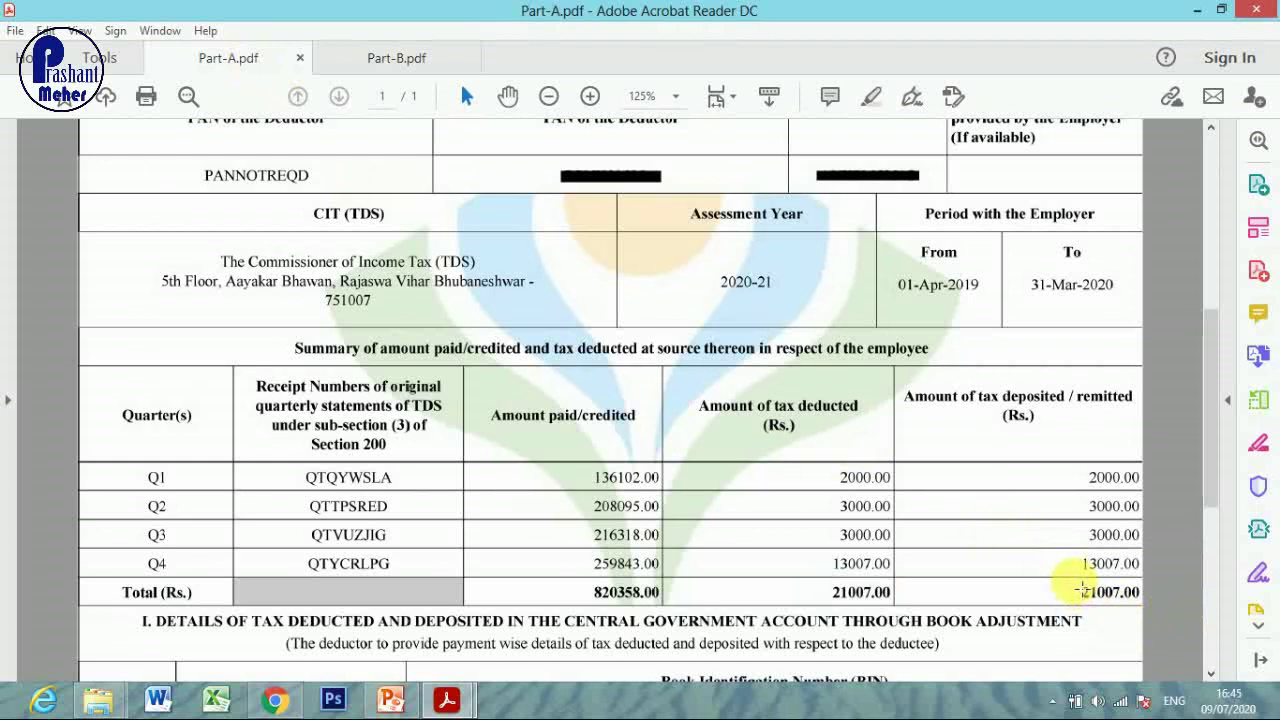
pyautogui.moveTo(1075, 588); pyautogui.dragTo(1160, 612)
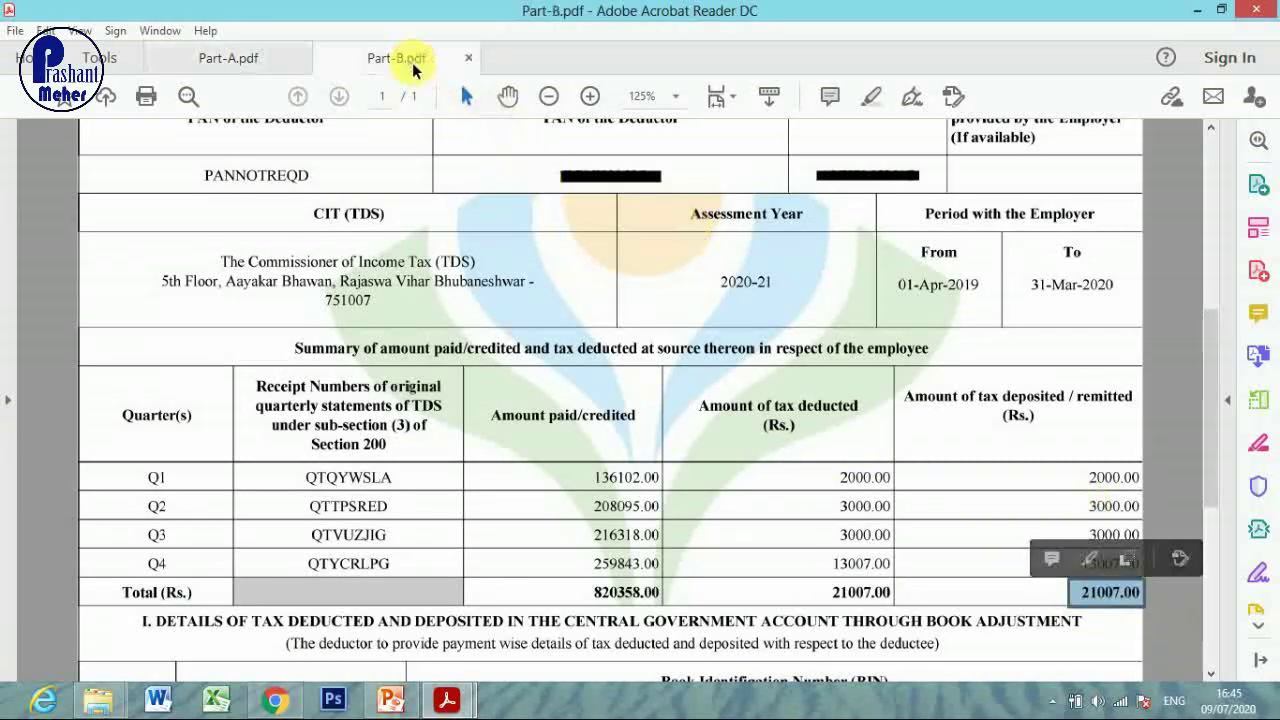
# - Return to Part-B and compare its net tax payable in row 19 with Part-A's total tax deposited
pyautogui.click(400, 57)
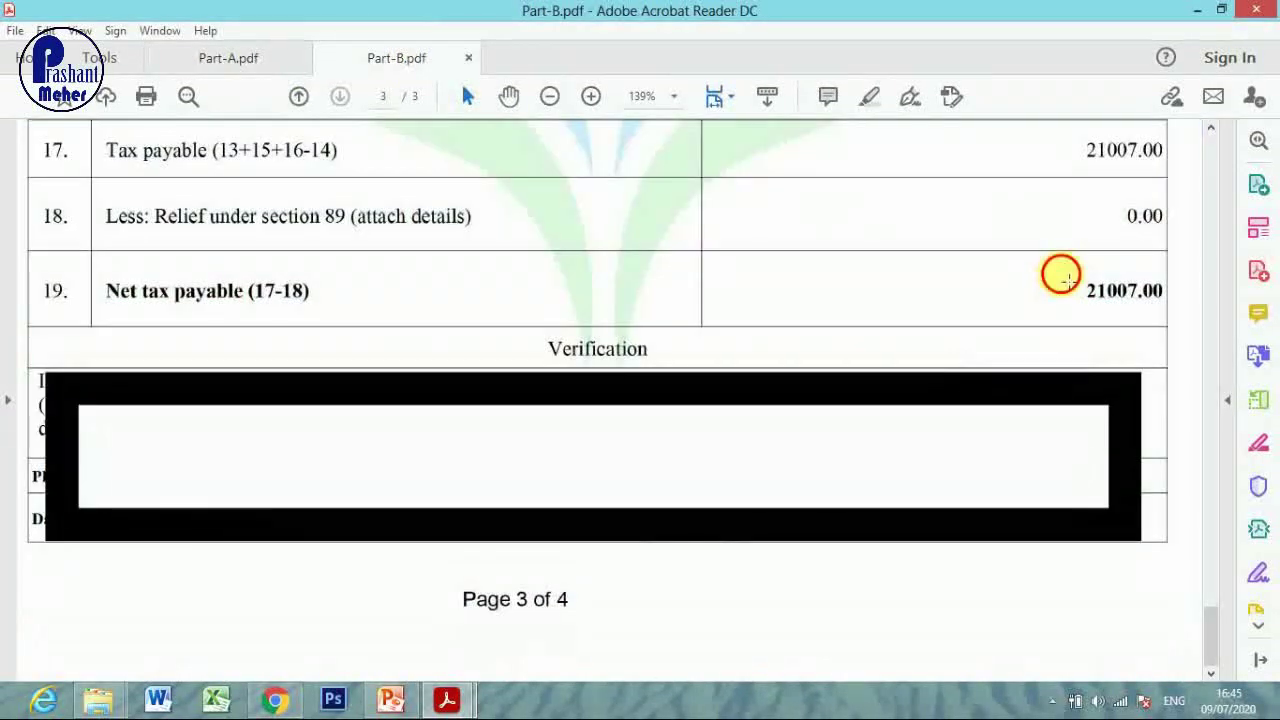
pyautogui.moveTo(1067, 280); pyautogui.dragTo(1177, 320)
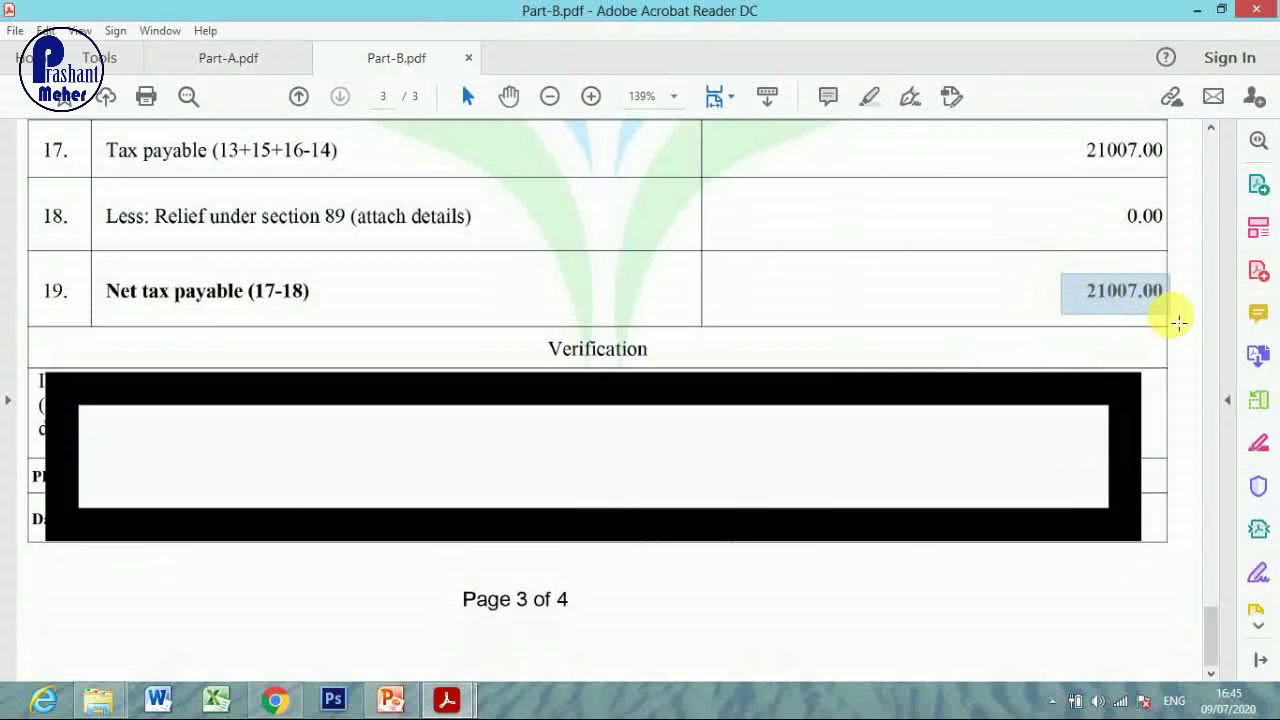
pyautogui.hotkey('ctrl', 'a')
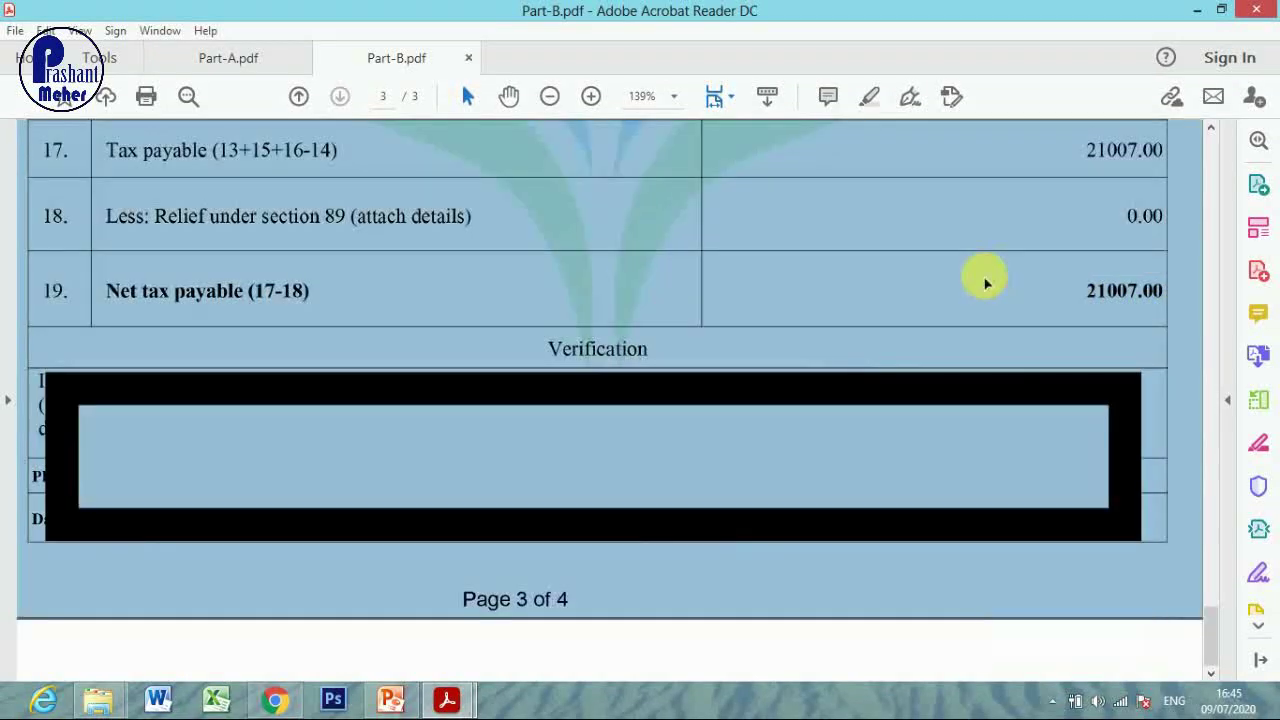
pyautogui.click(985, 283)
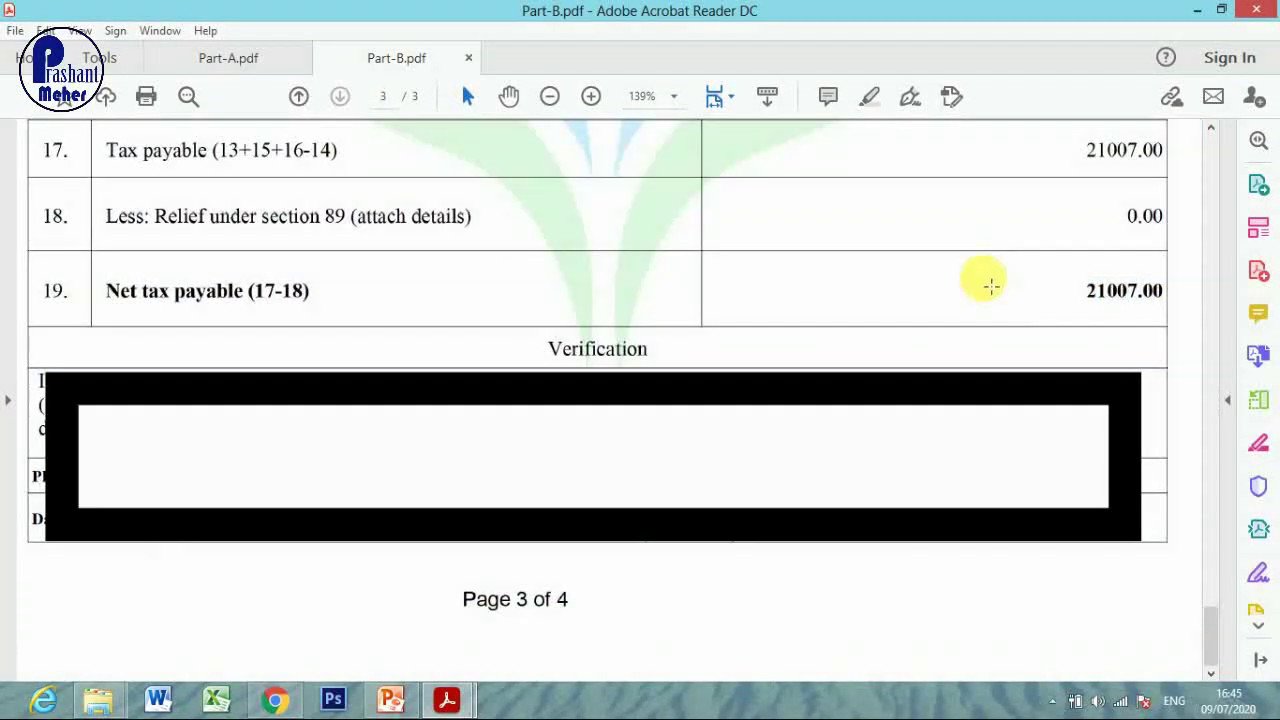
# - Look over Part-A's employee and quarterly tax details once more, followed by the income and tax rows of Part-B
pyautogui.click(232, 62)
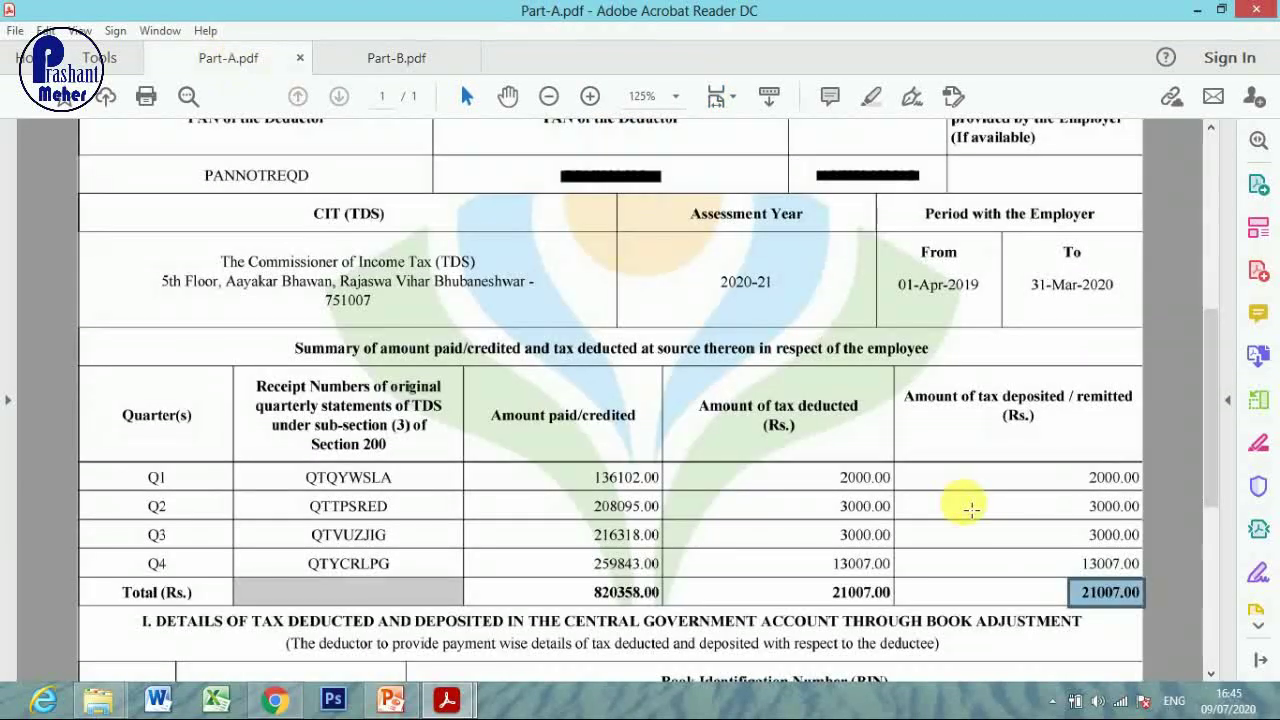
pyautogui.scroll(-2, 970, 505)
pyautogui.scroll(10, 814, 457)
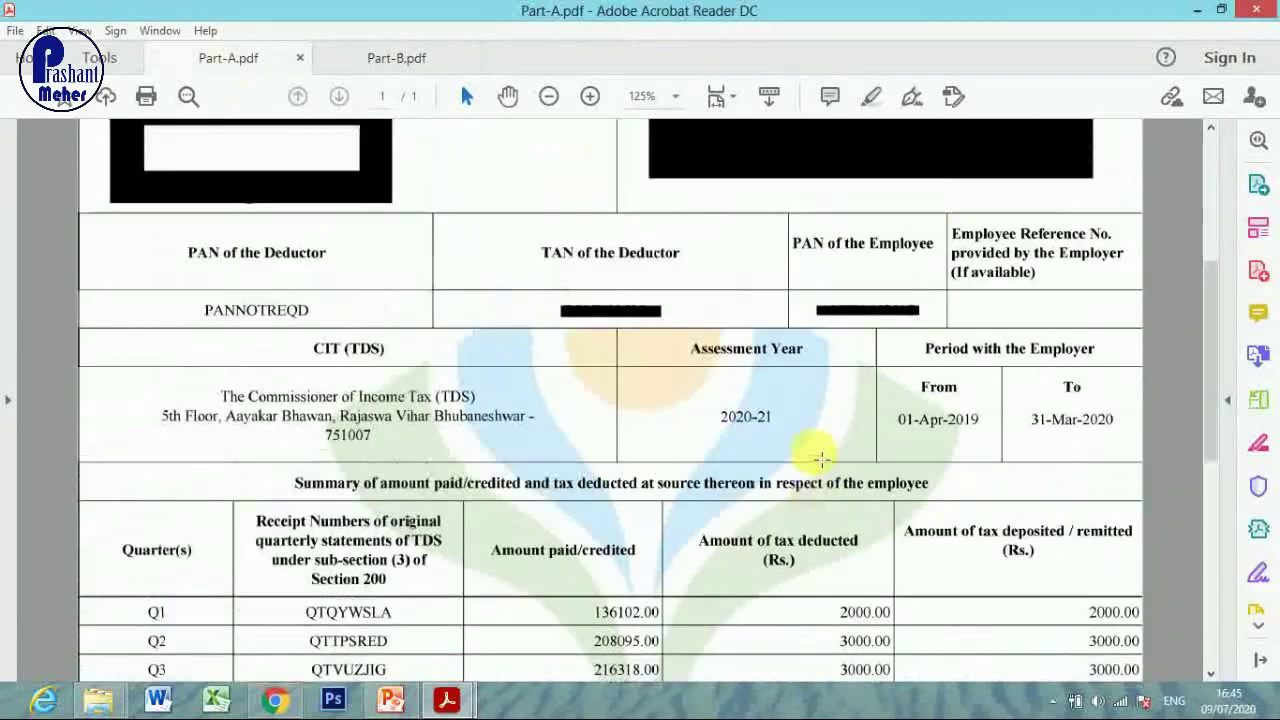
pyautogui.click(406, 62)
pyautogui.scroll(5, 677, 297)
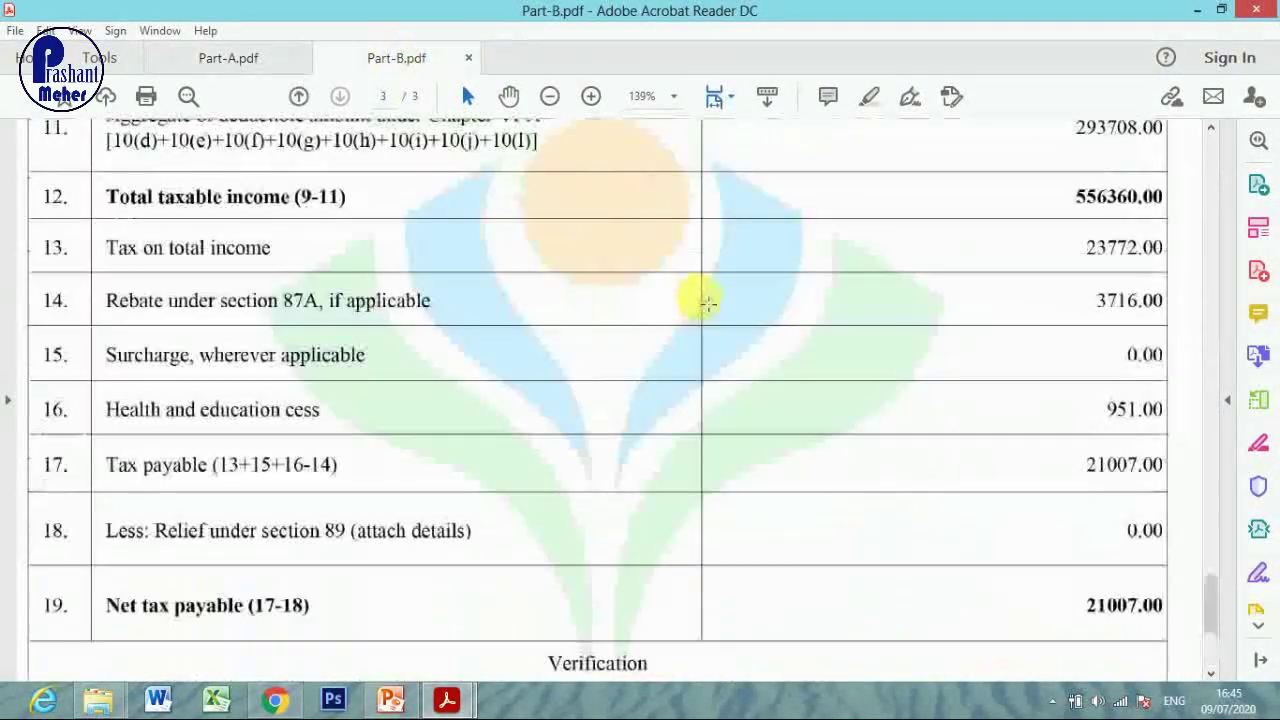
pyautogui.scroll(10, 706, 302)
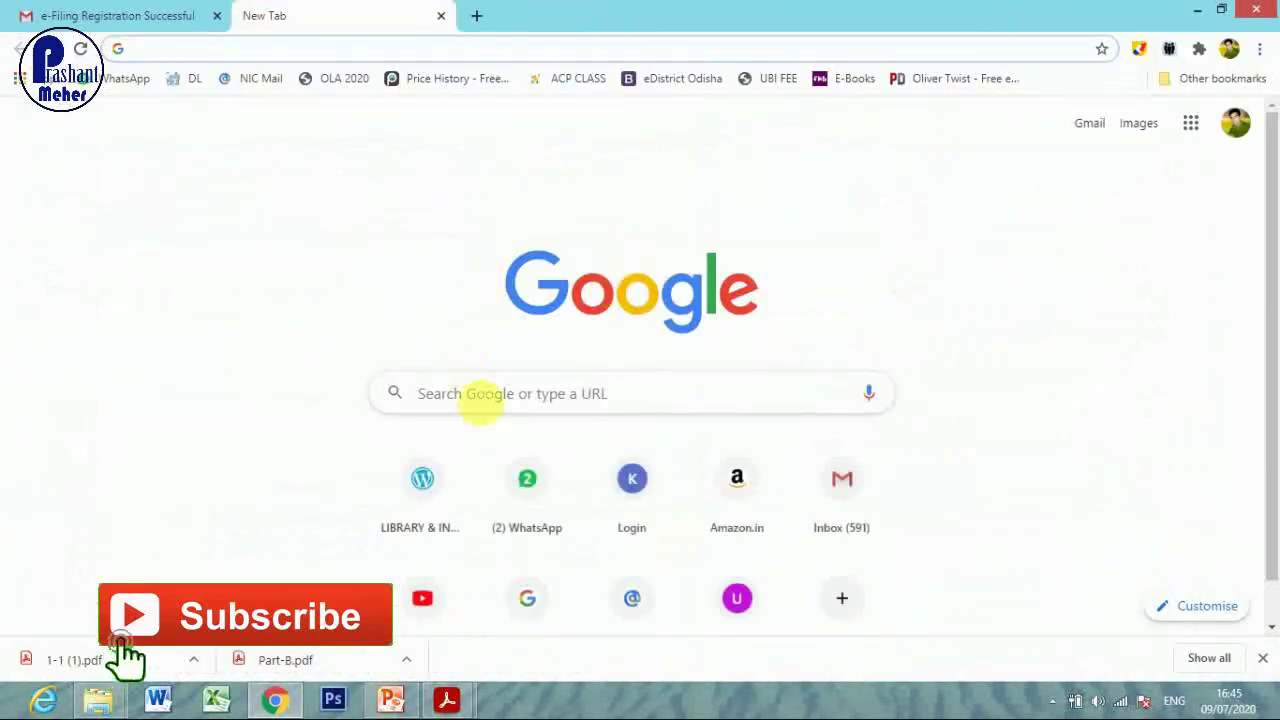
# - In Chrome, search Google for "income tax efiling" and open the Income Tax Department's e-Filing home page
pyautogui.click(483, 405)
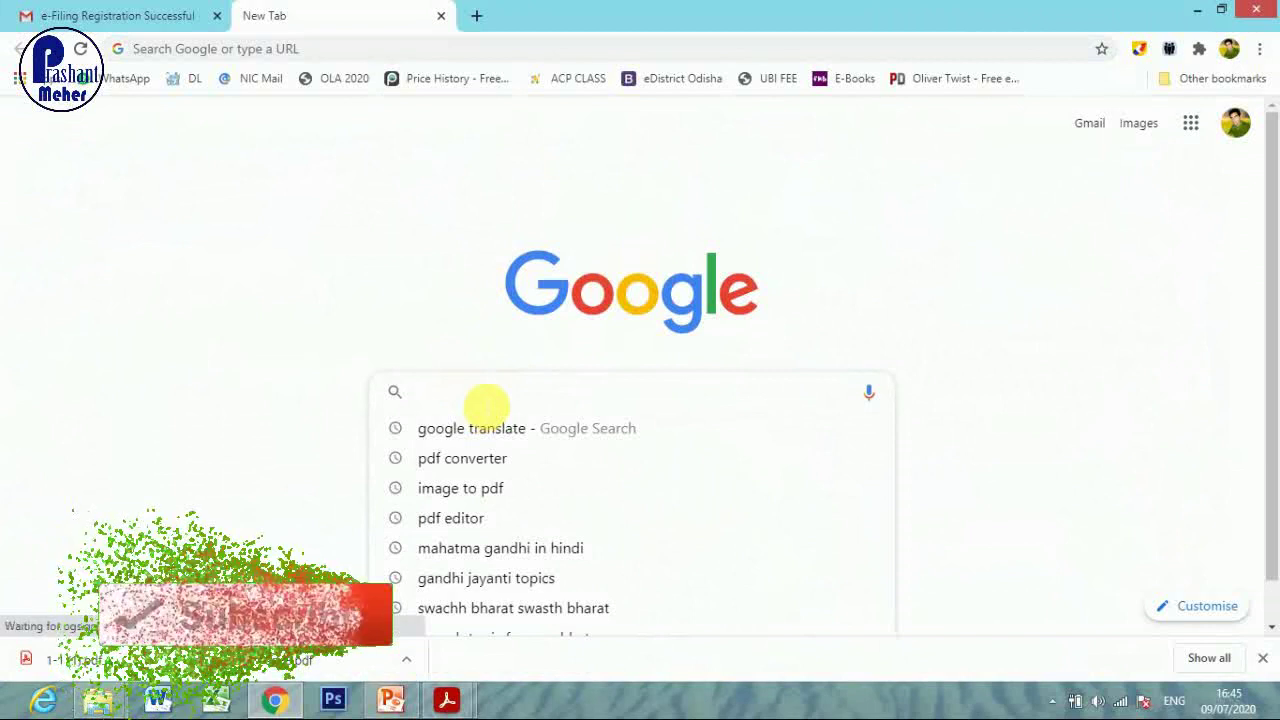
pyautogui.write('income tax efiling')
pyautogui.press('Return')
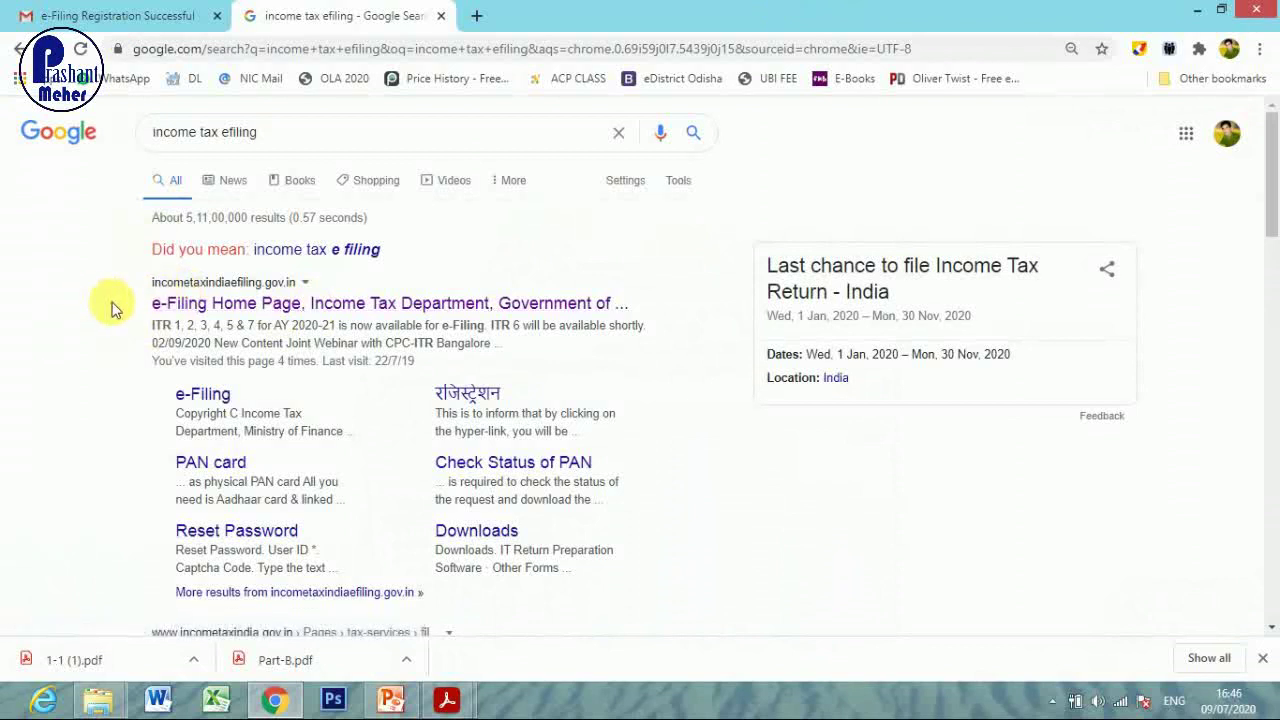
pyautogui.click(180, 300)
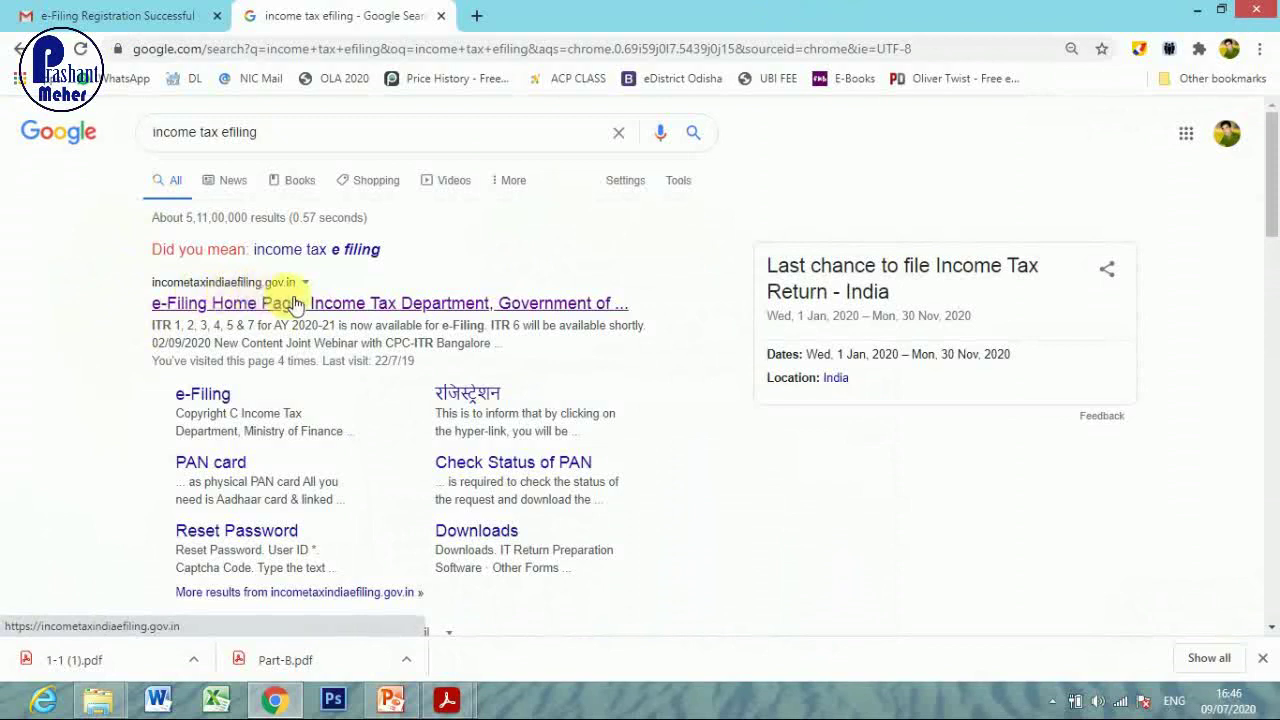
pyautogui.click(240, 308)
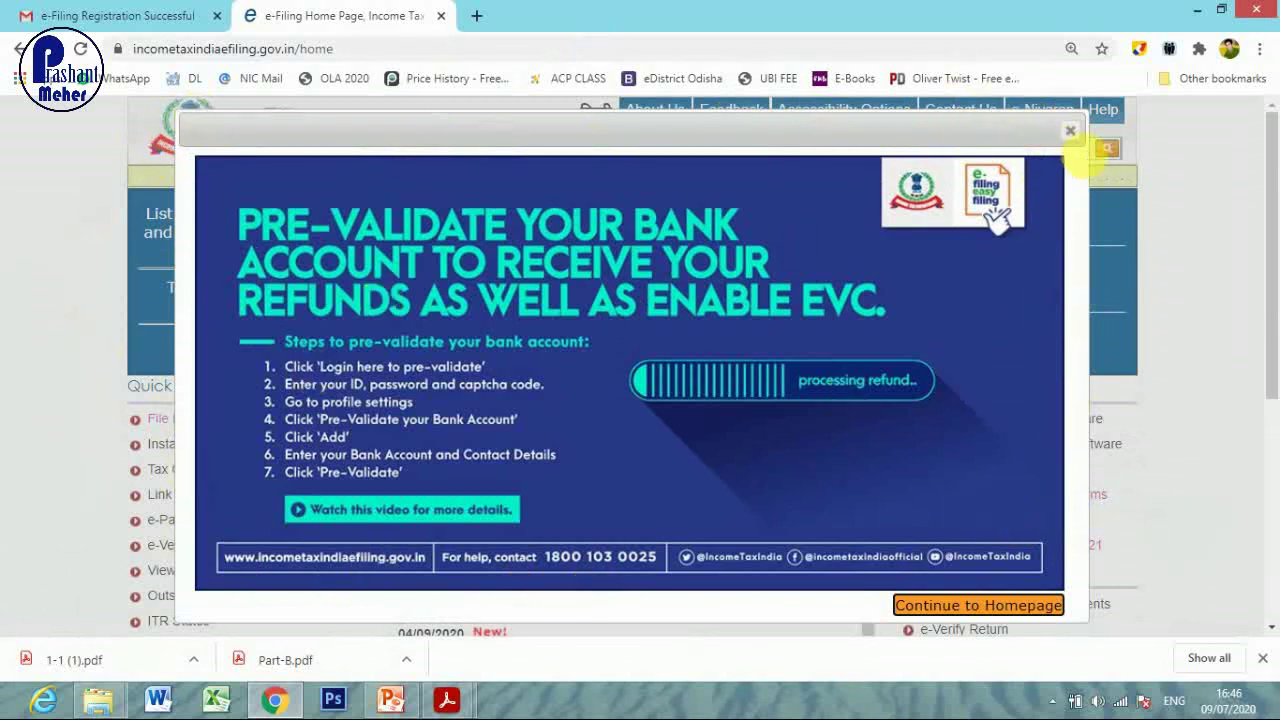
# - Dismiss the bank account pre-validation notice and open the login page for registered users
pyautogui.click(1071, 132)
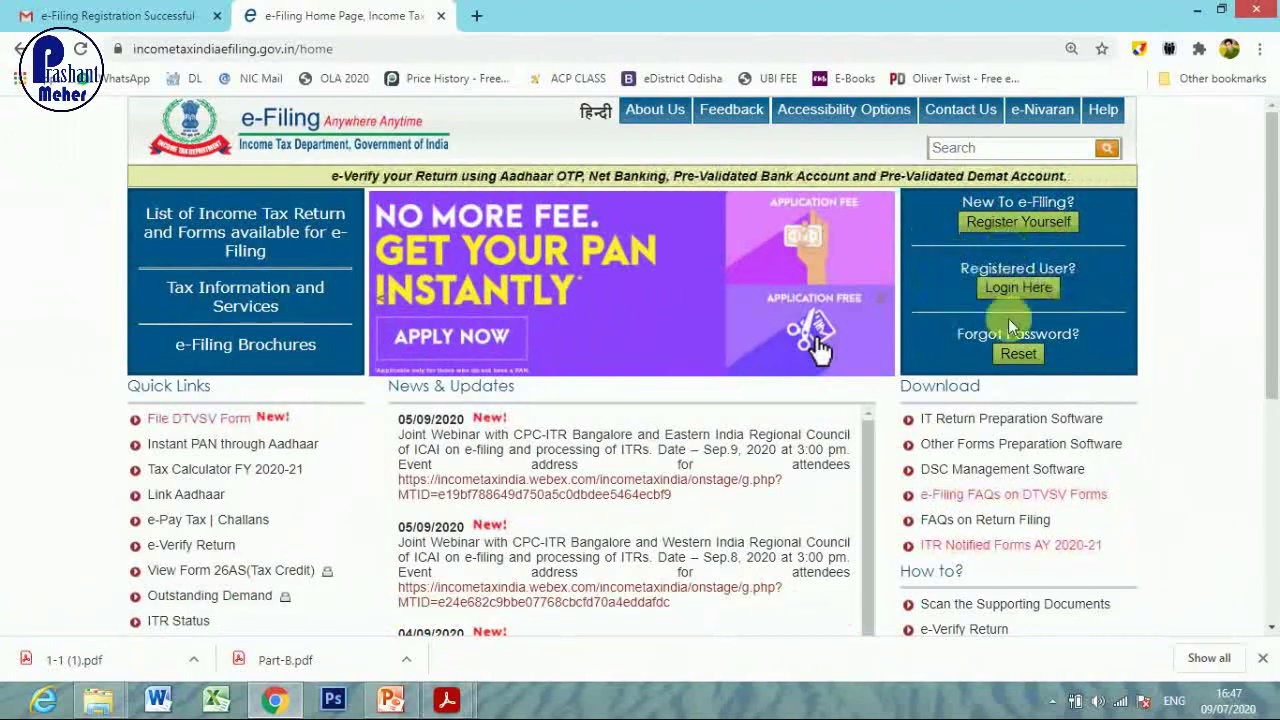
pyautogui.click(1012, 288)
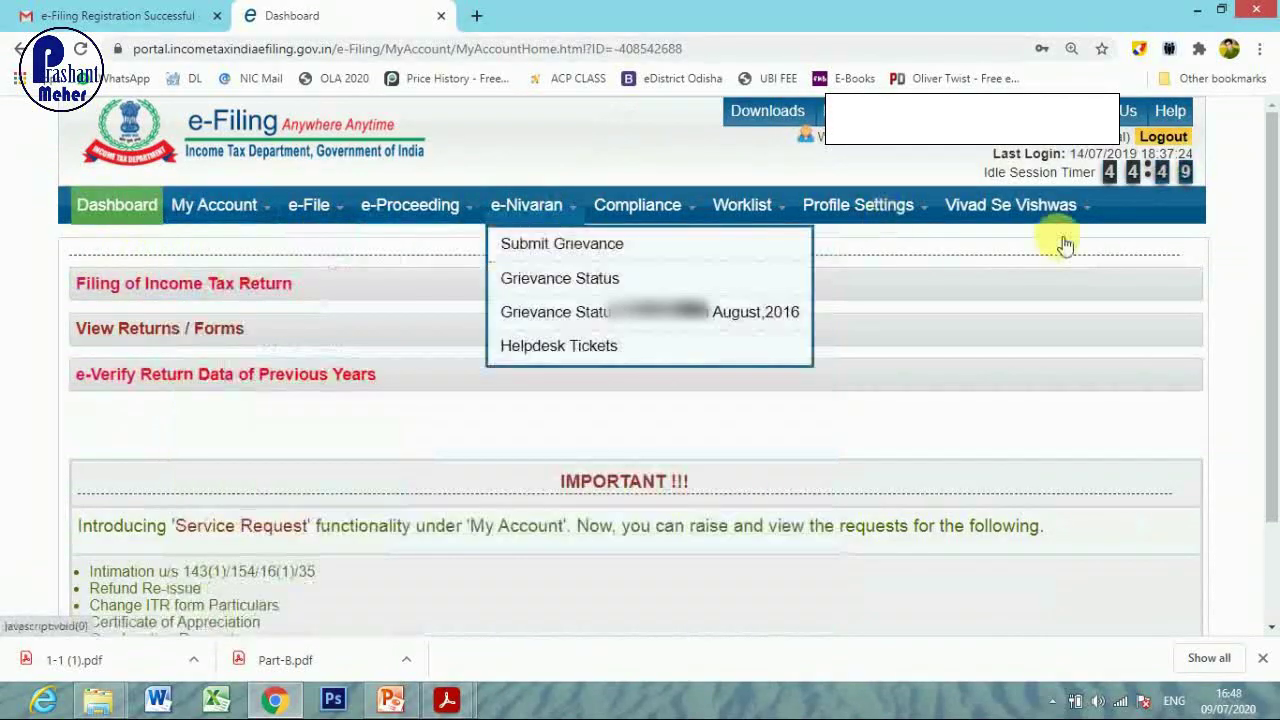
# - Open the Income Tax Return e-filing page from the account dashboard
pyautogui.moveTo(918, 284)
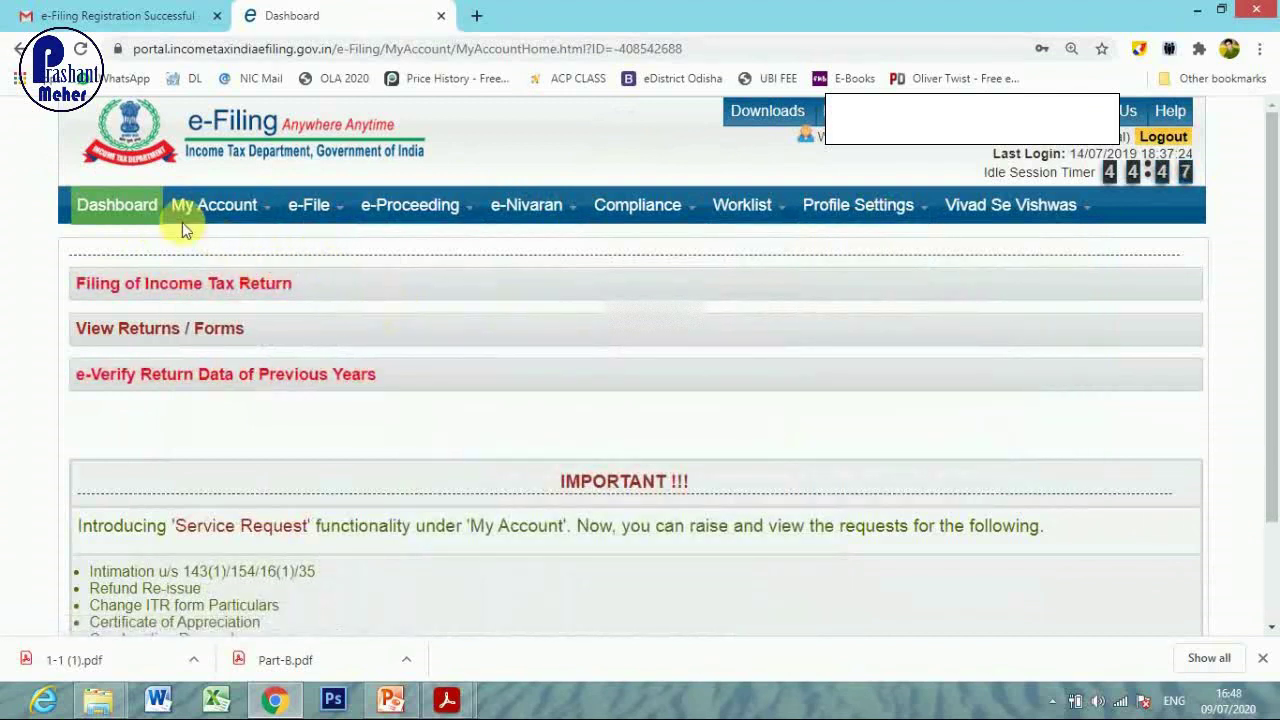
pyautogui.moveTo(205, 218)
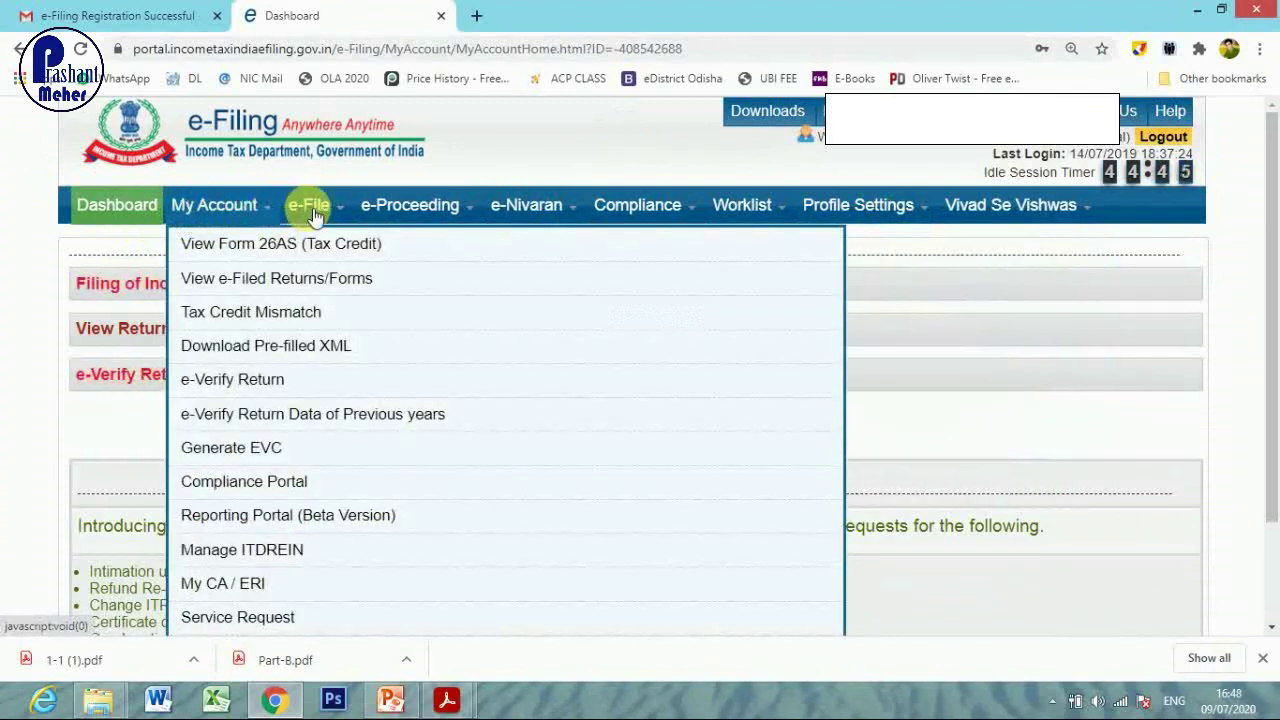
pyautogui.moveTo(320, 218)
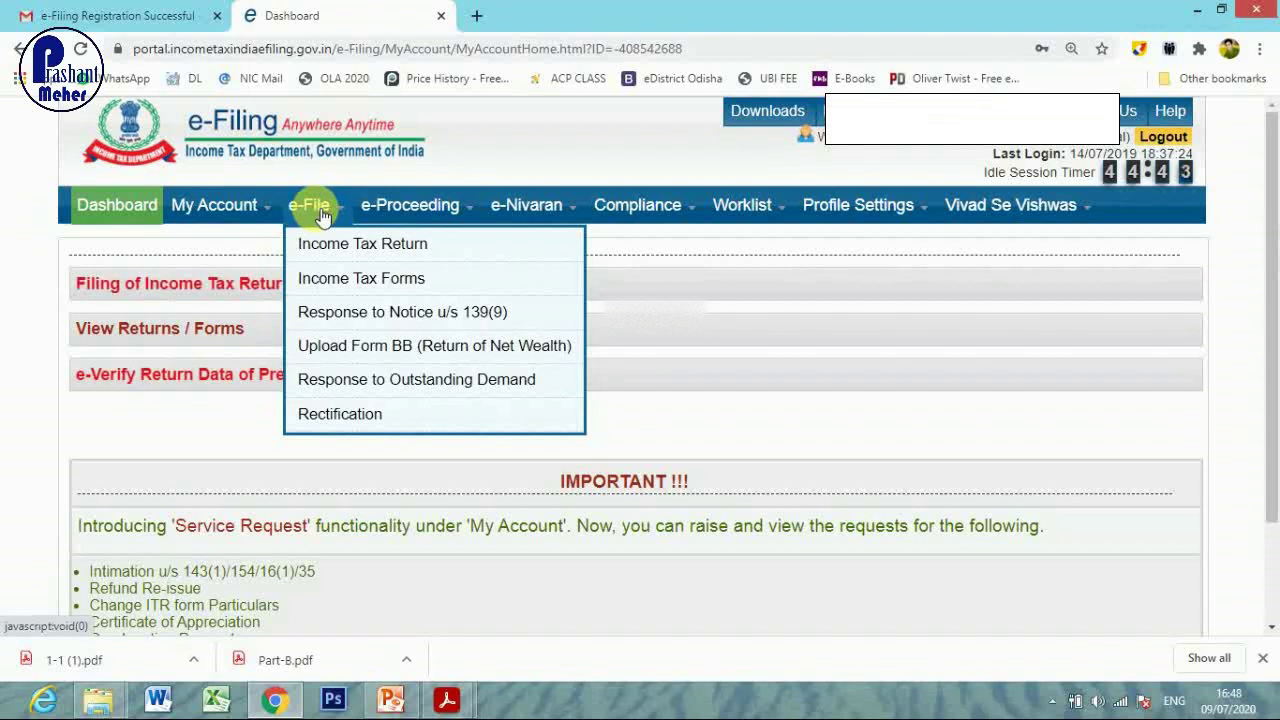
pyautogui.click(372, 250)
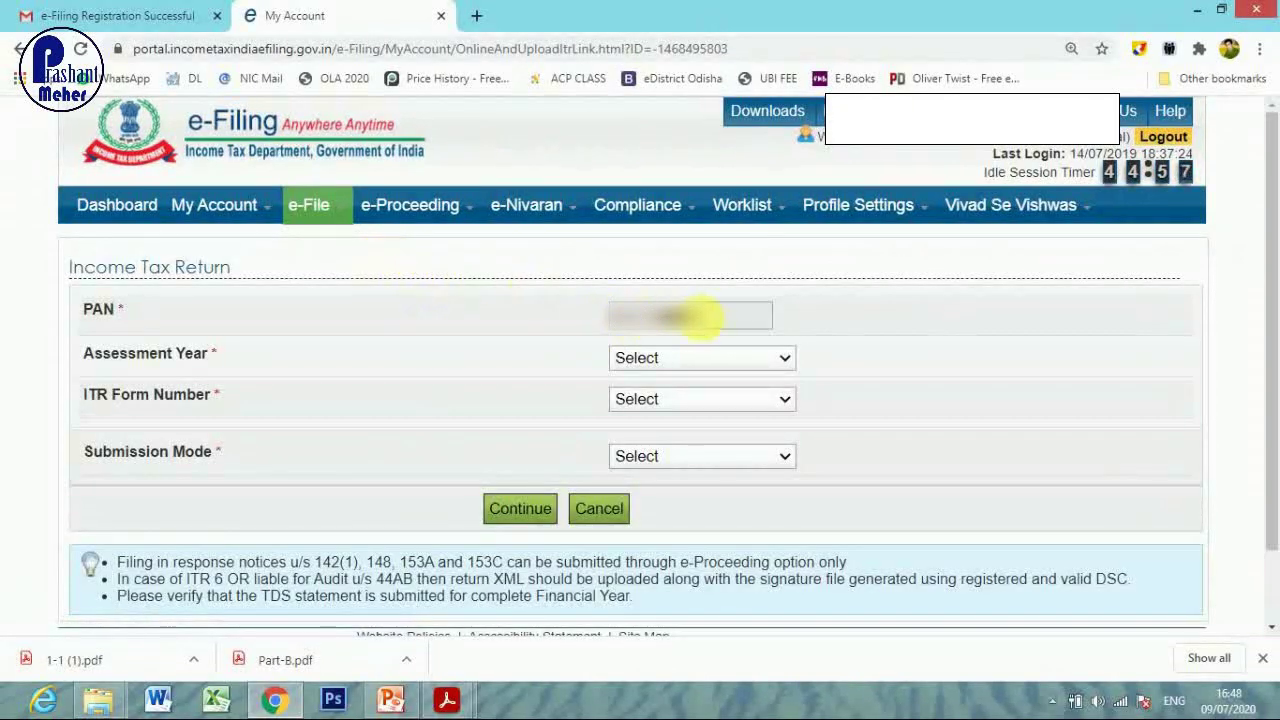
# - Check the prefilled PAN, then set the assessment year to 2020-21 and the ITR form number to ITR-1
pyautogui.moveTo(700, 316); pyautogui.dragTo(587, 327)
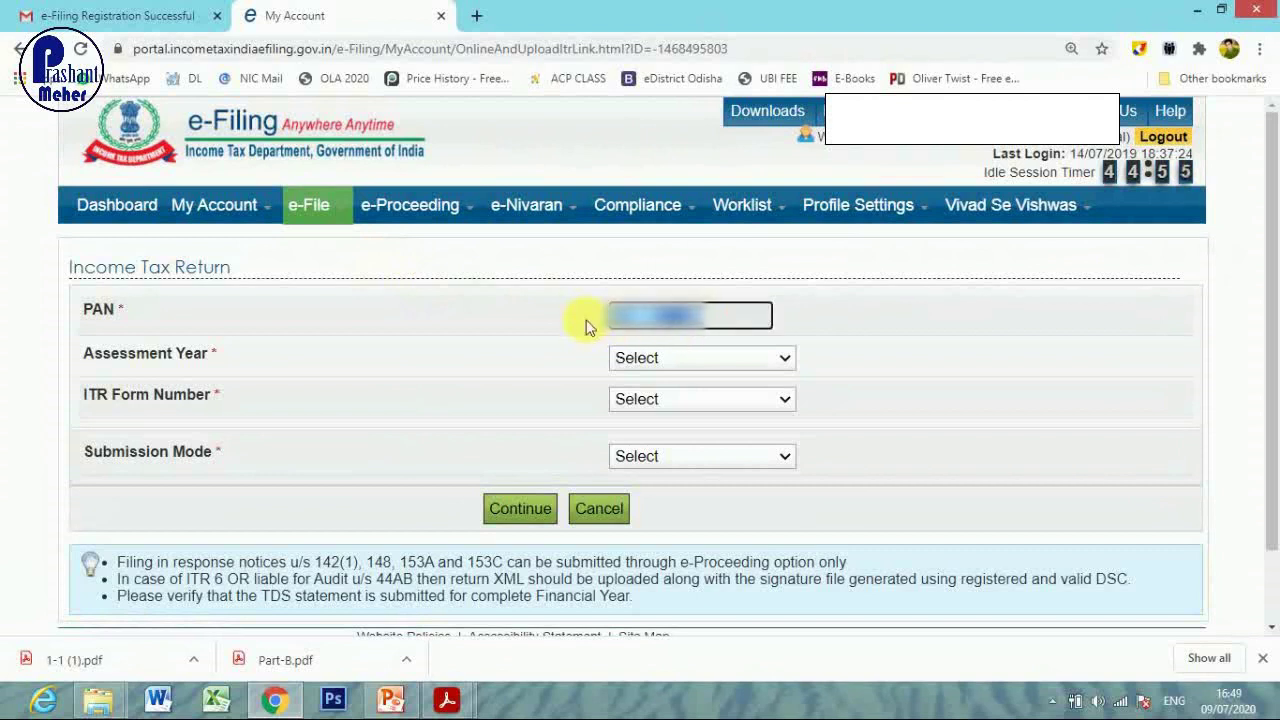
pyautogui.click(570, 318)
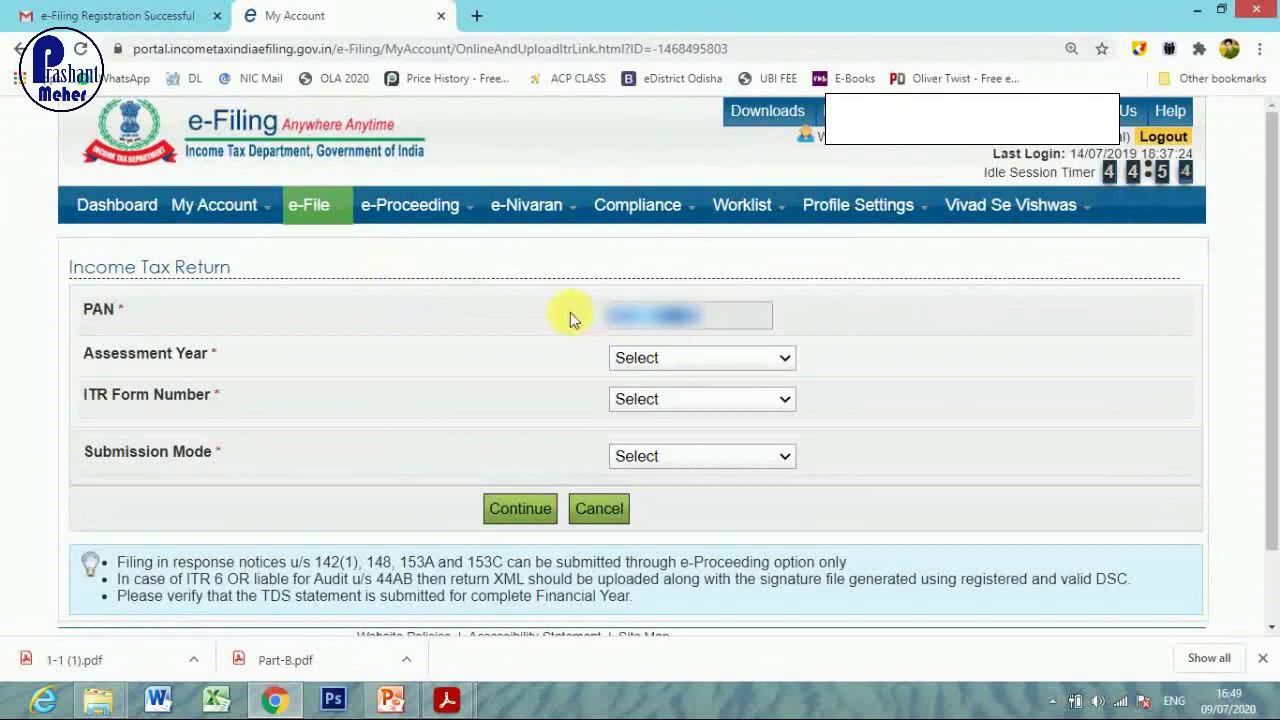
pyautogui.click(672, 357)
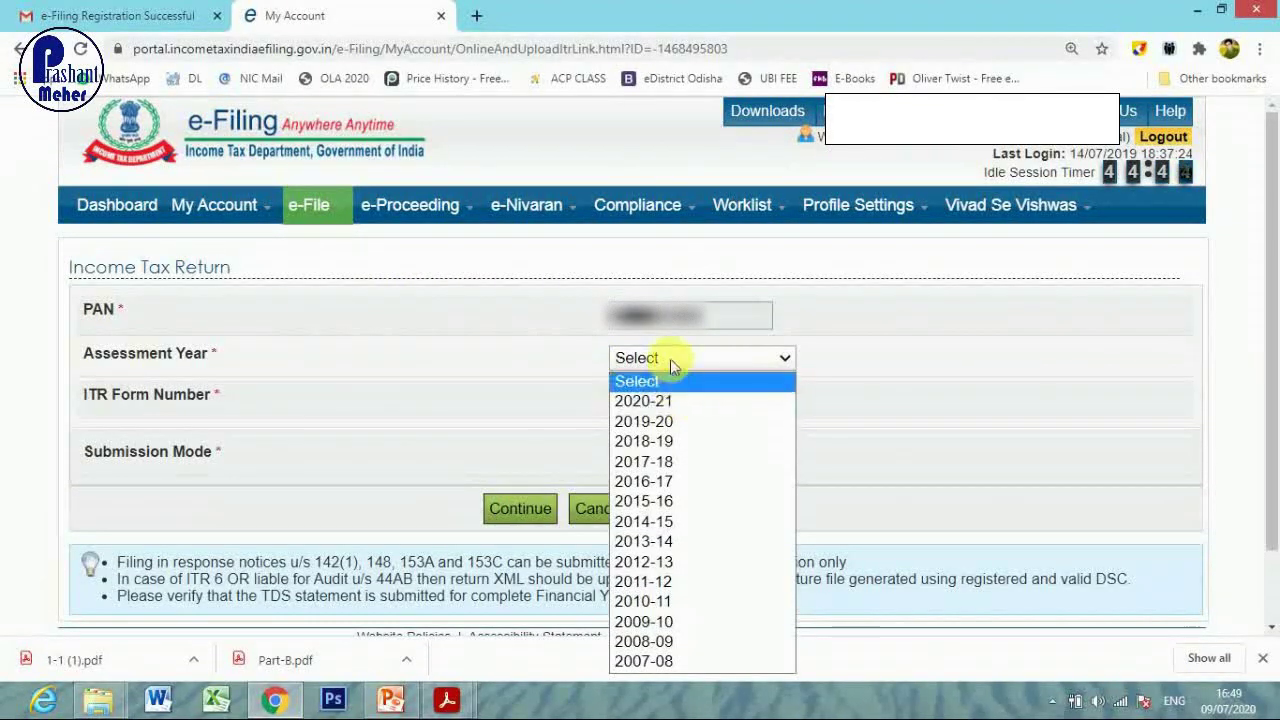
pyautogui.click(680, 404)
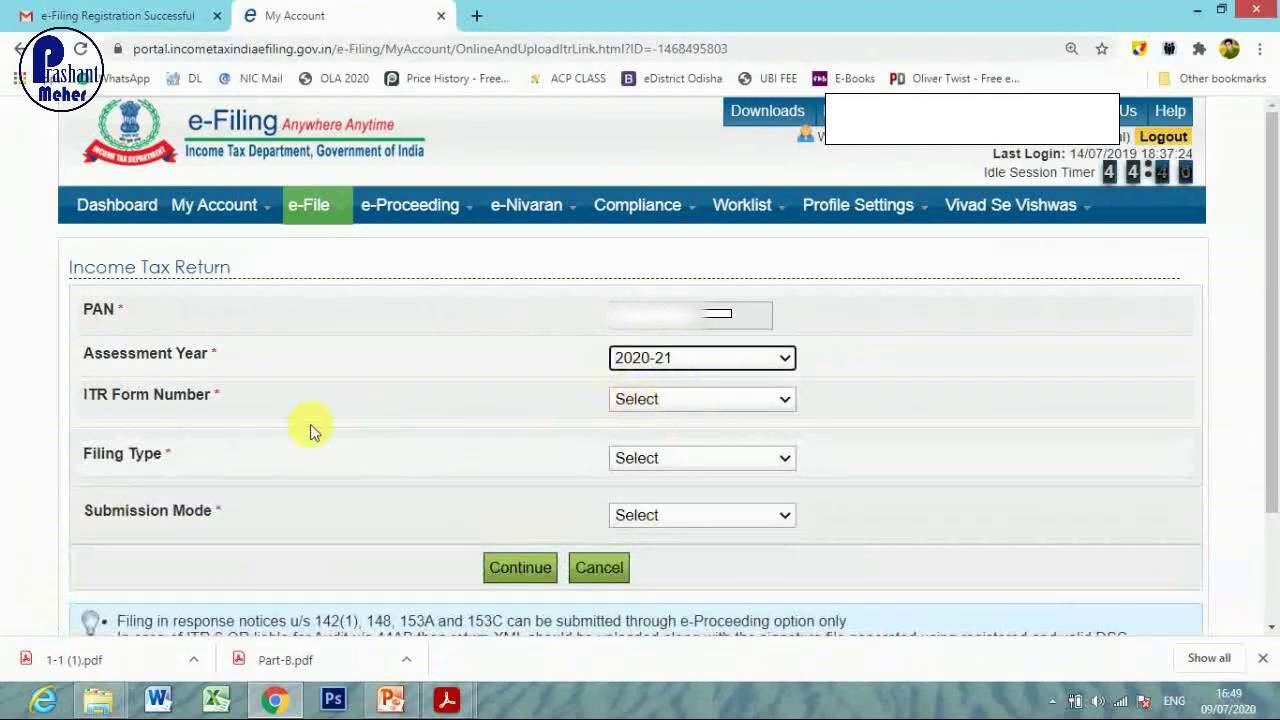
pyautogui.click(705, 409)
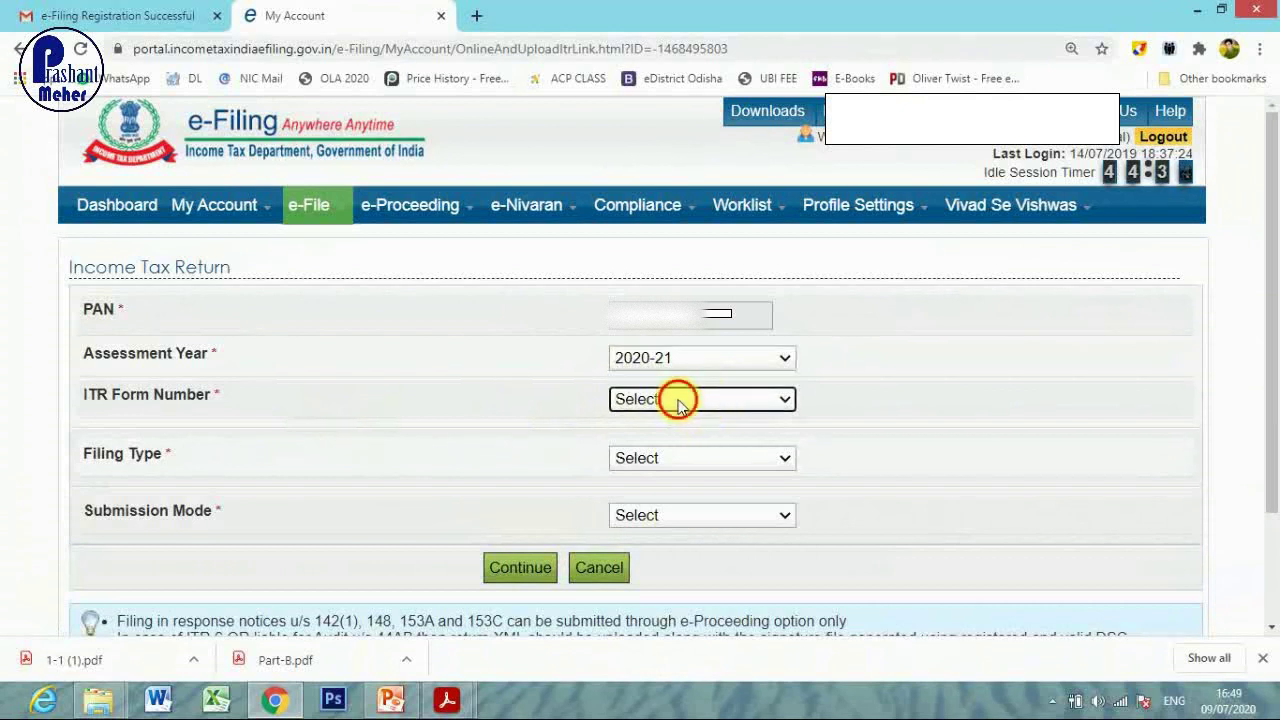
pyautogui.click(678, 402)
pyautogui.click(652, 440)
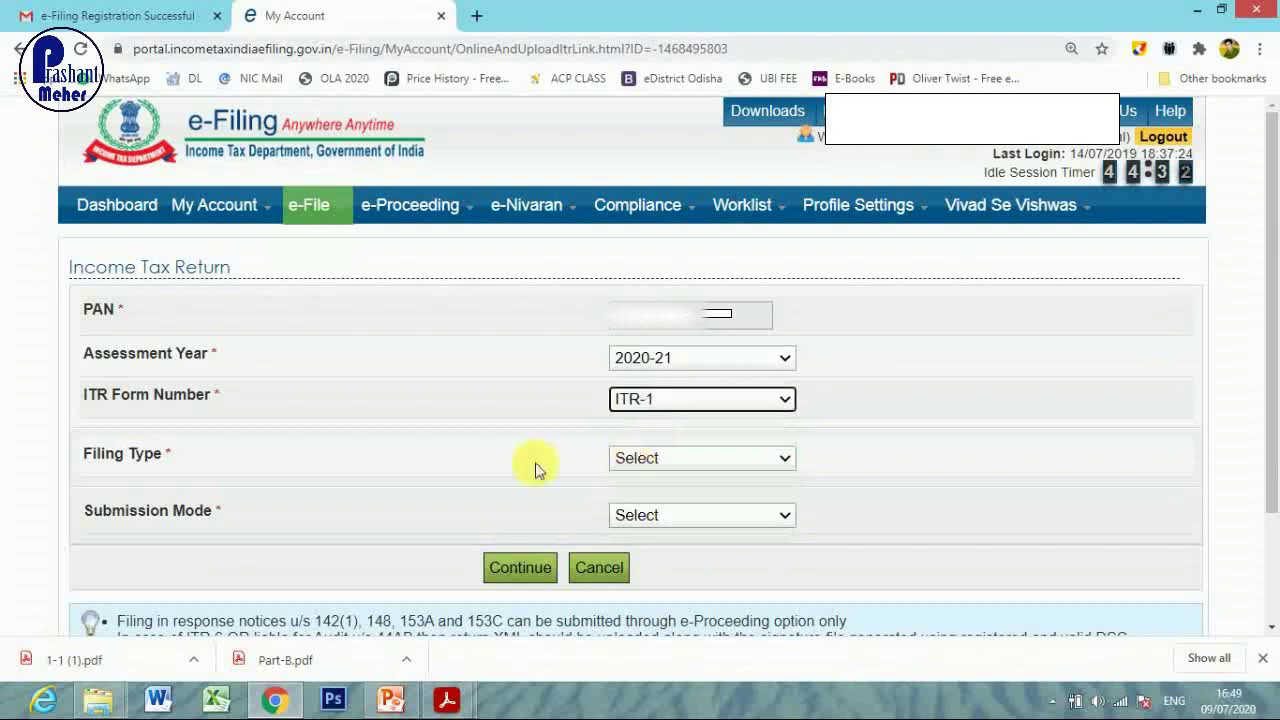
# - Set the filing type to Original/Revised Return and the submission mode to Prepare and Submit Online
pyautogui.click(682, 455)
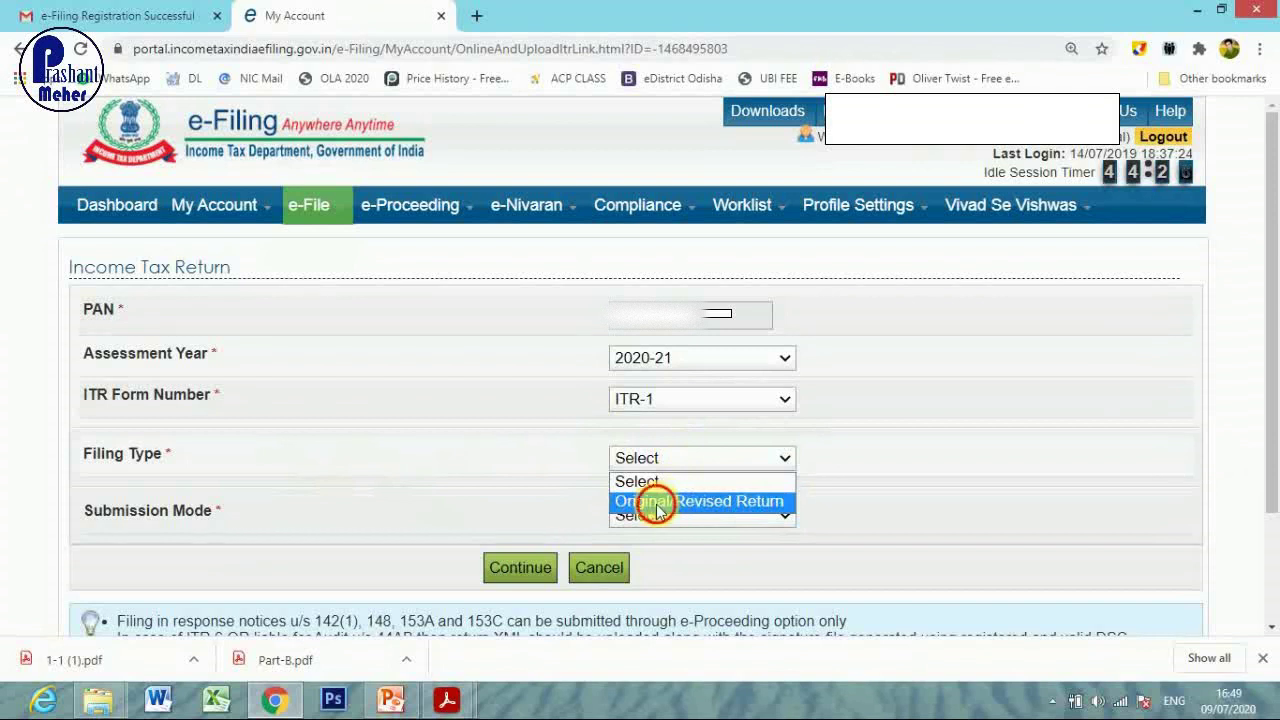
pyautogui.click(657, 502)
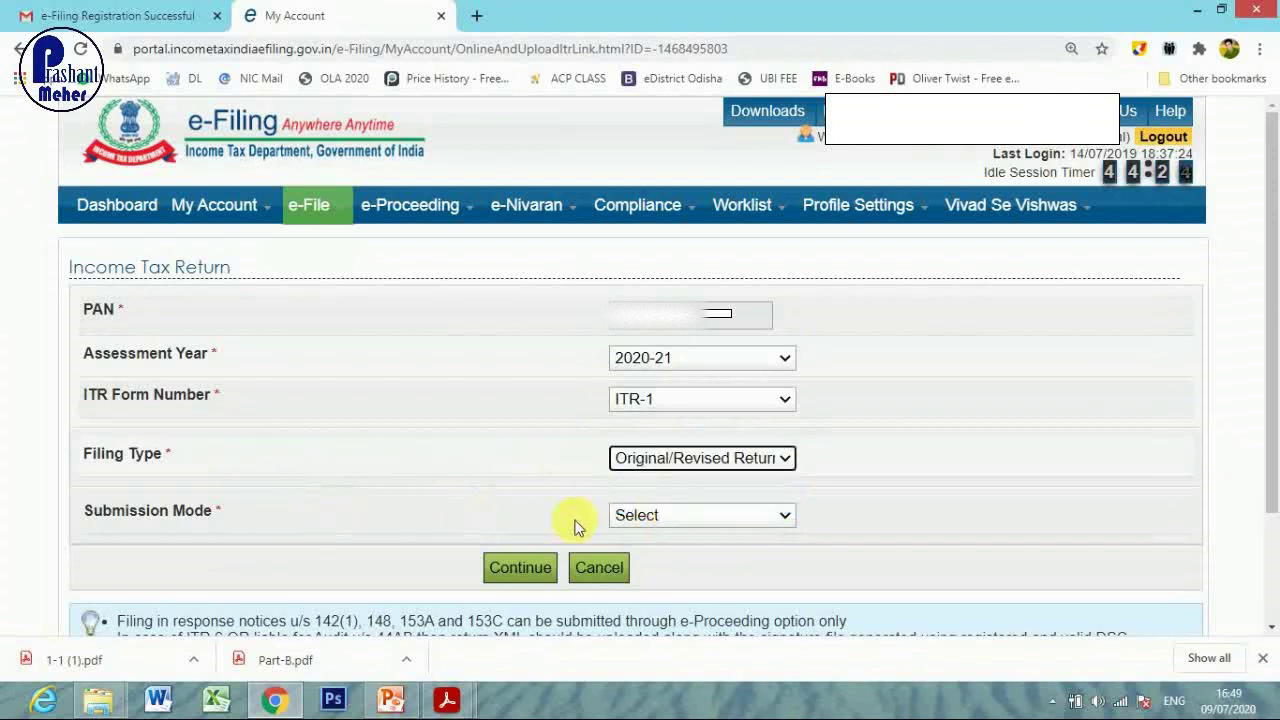
pyautogui.click(705, 517)
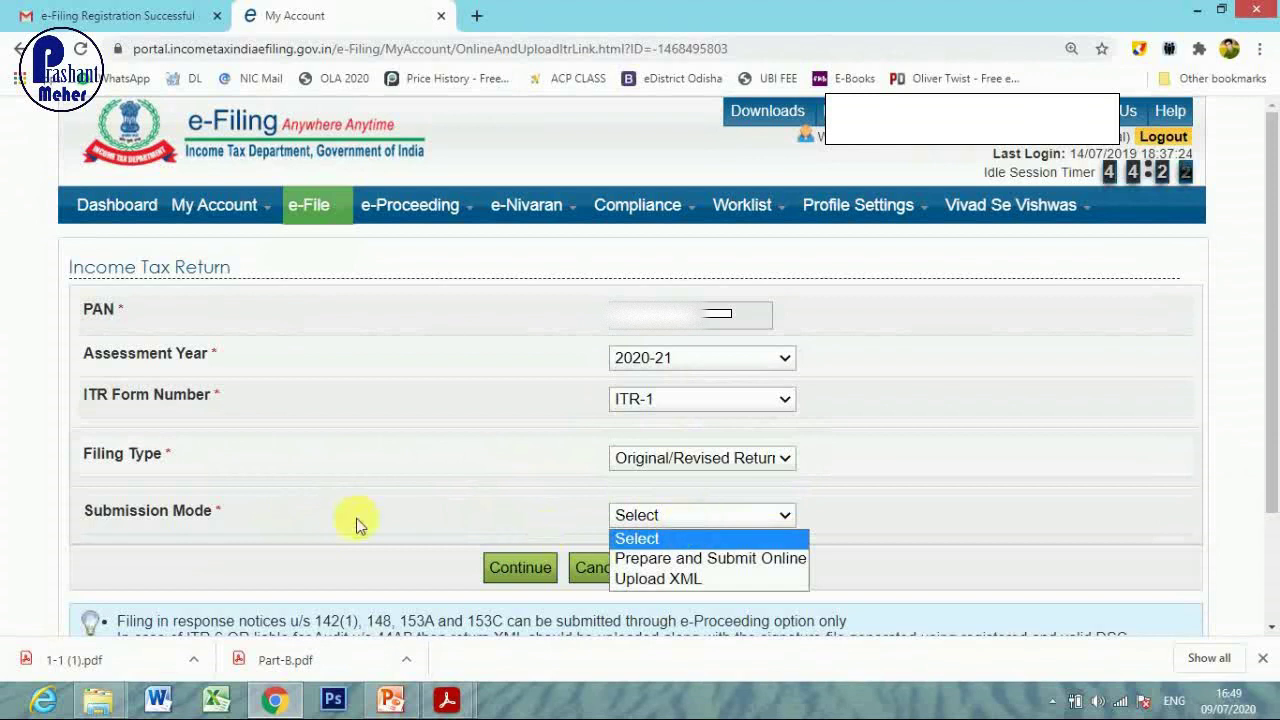
pyautogui.click(697, 560)
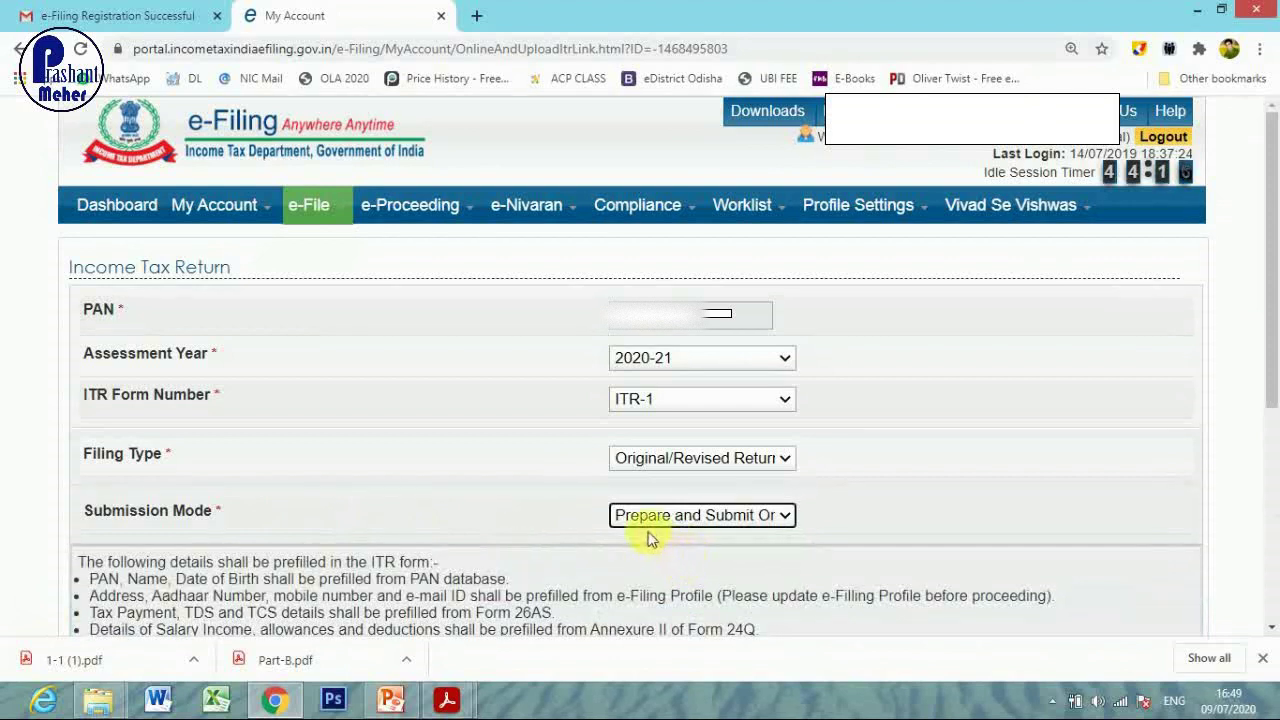
# - Continue from the return details, agree to check all prefilled data in the consent notice, and open the ITR-1 form
pyautogui.scroll(-4, 648, 538)
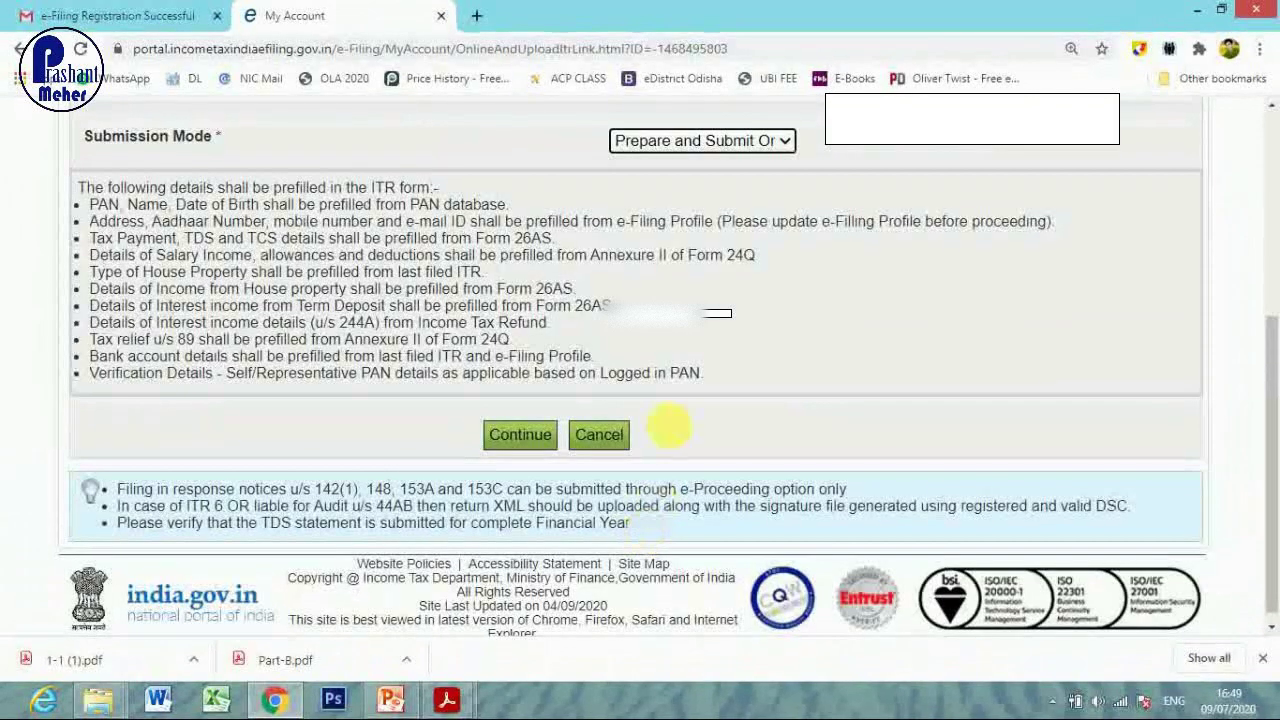
pyautogui.click(521, 448)
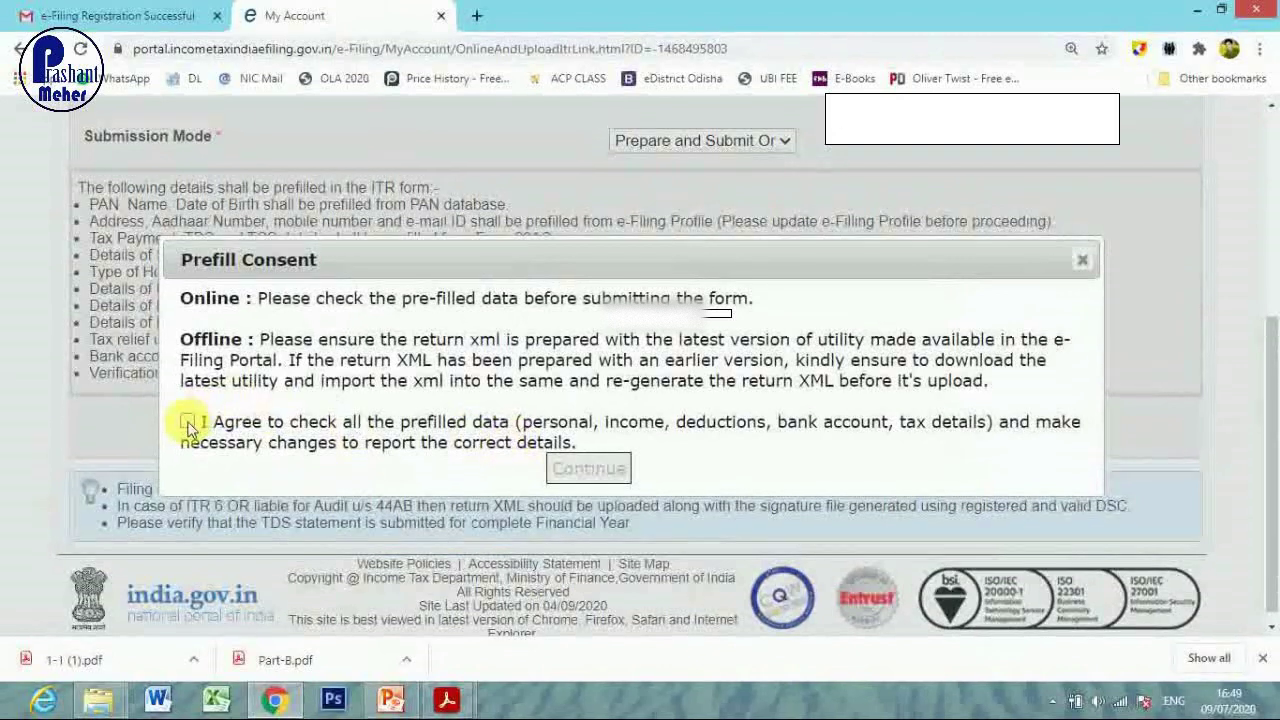
pyautogui.click(187, 421)
pyautogui.click(600, 472)
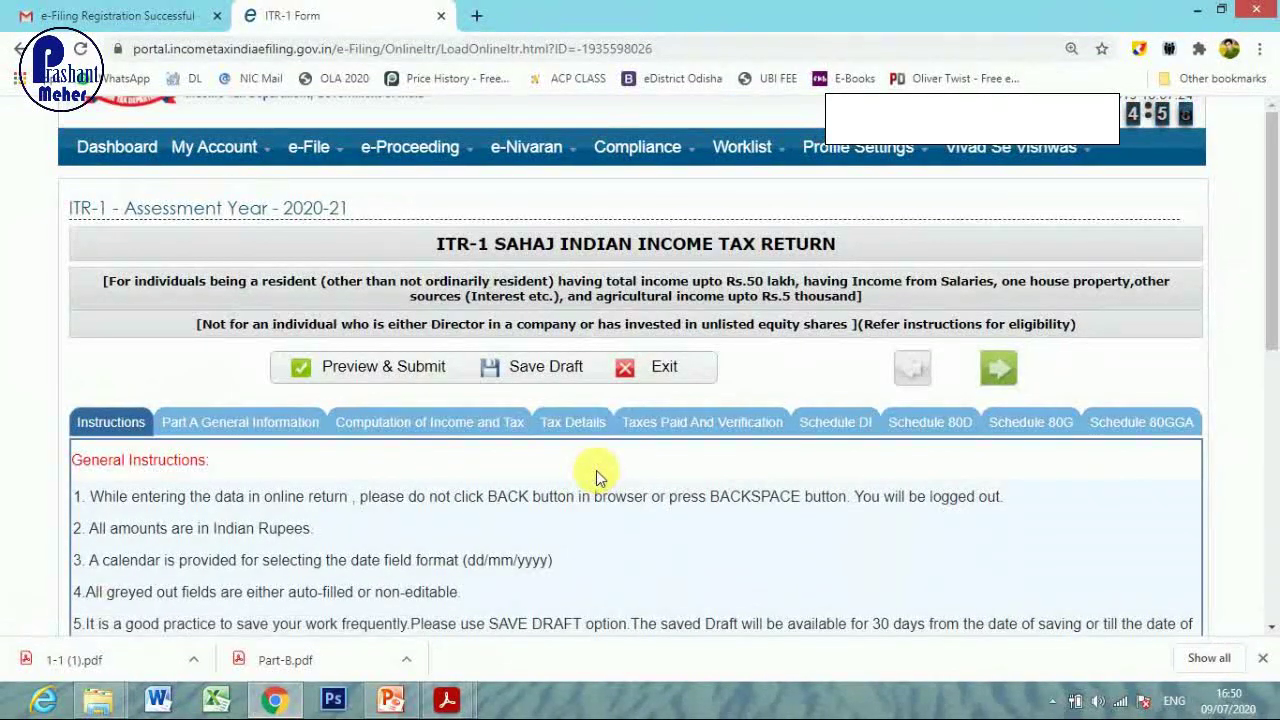
# - In Part A General Information, set the nature of employment to Central Government and keep the filing section at 139(1)-On or before due date
pyautogui.scroll(-1, 596, 474)
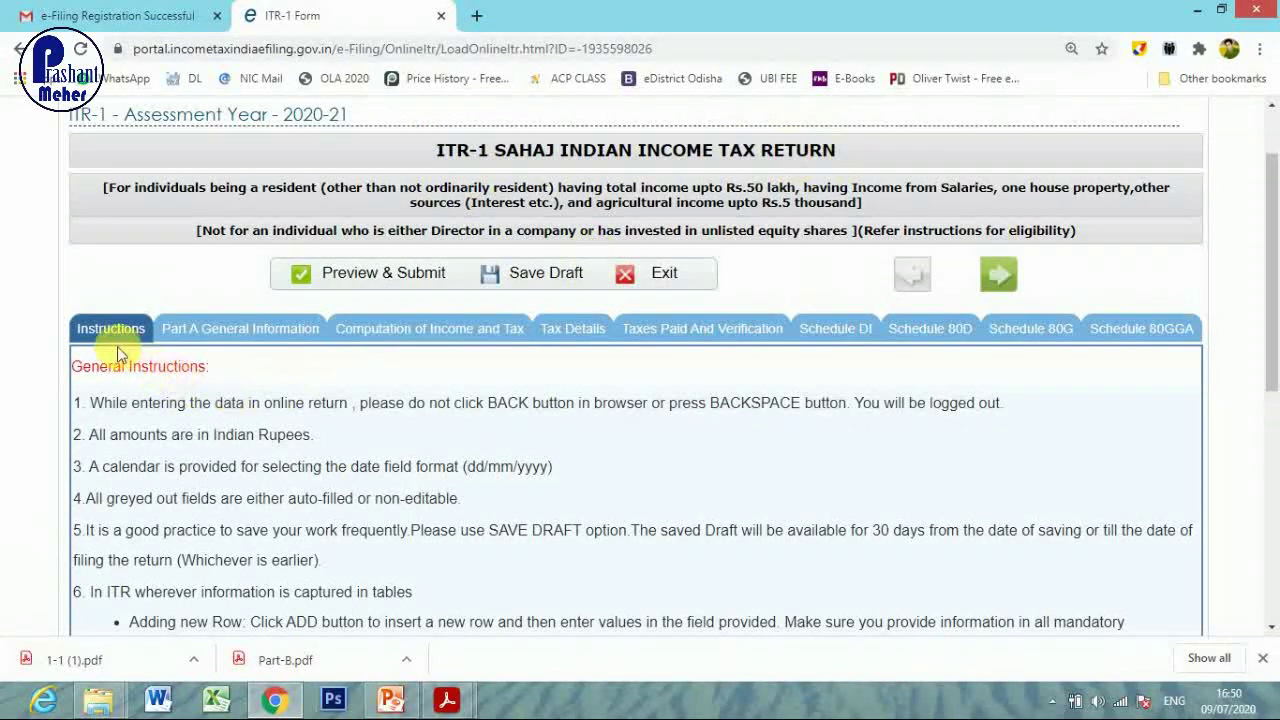
pyautogui.scroll(-5, 116, 352)
pyautogui.scroll(3, 116, 352)
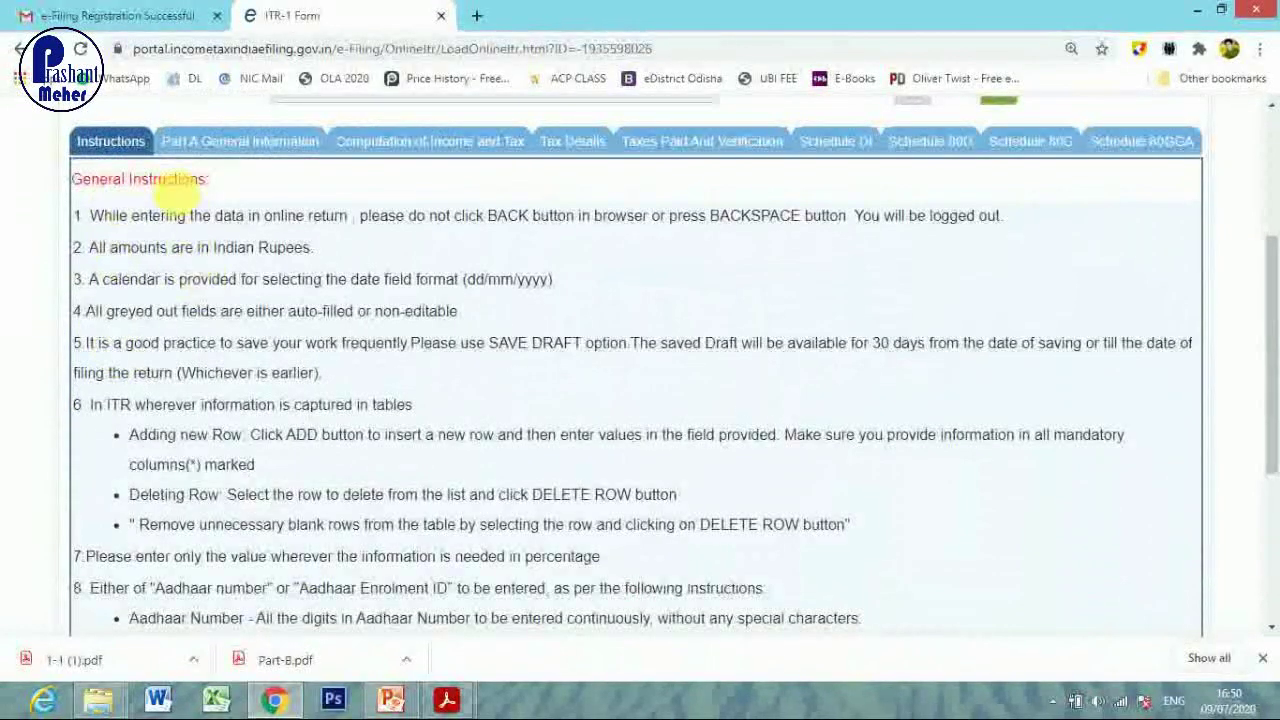
pyautogui.click(236, 149)
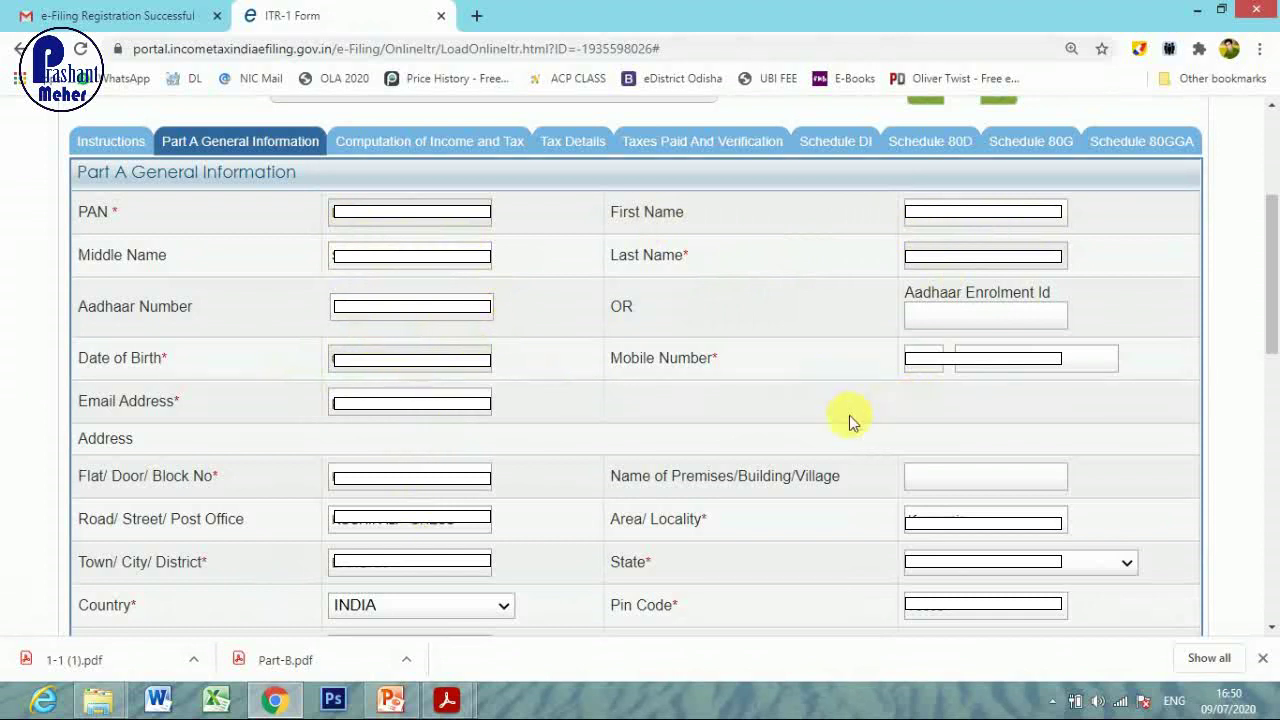
pyautogui.scroll(-10, 849, 415)
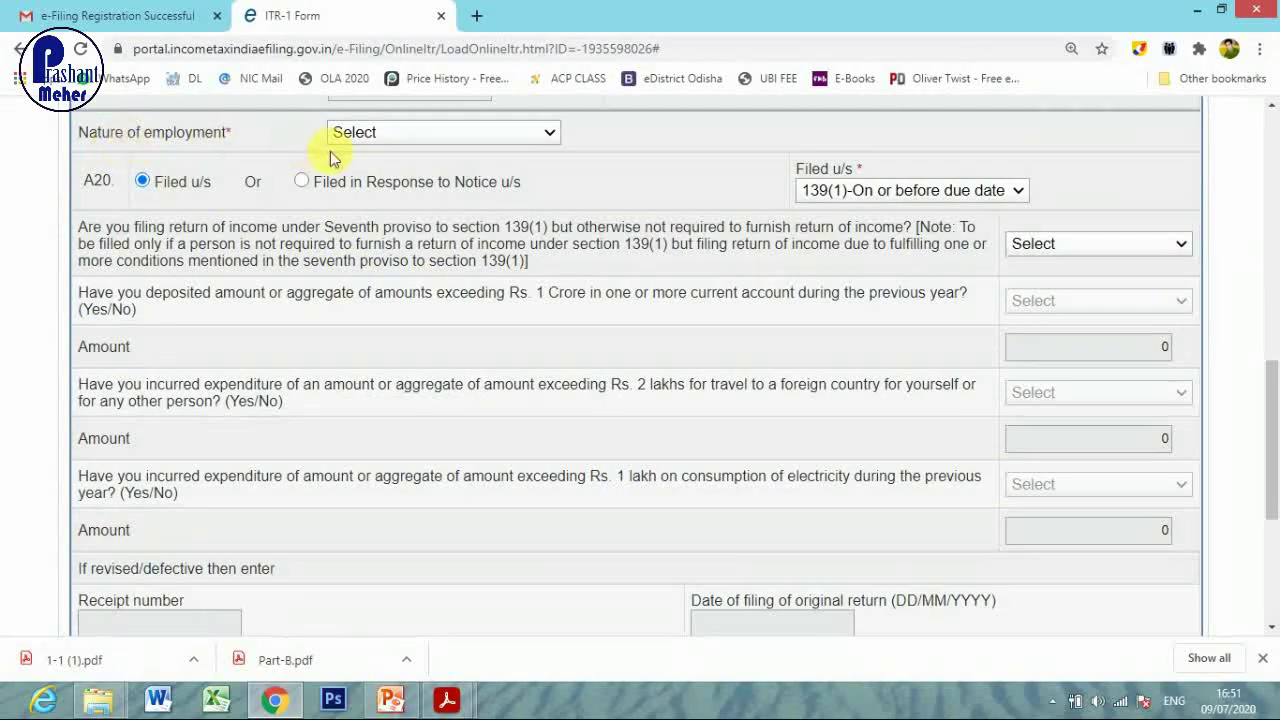
pyautogui.click(452, 135)
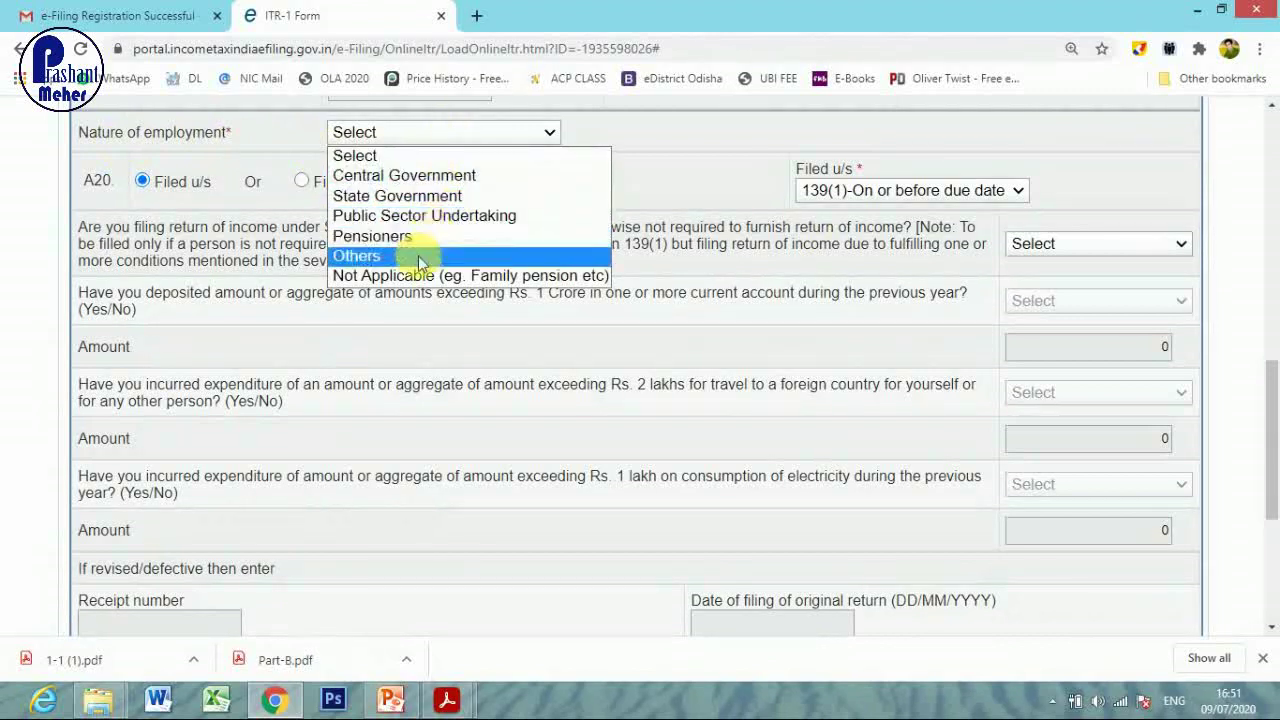
pyautogui.click(404, 178)
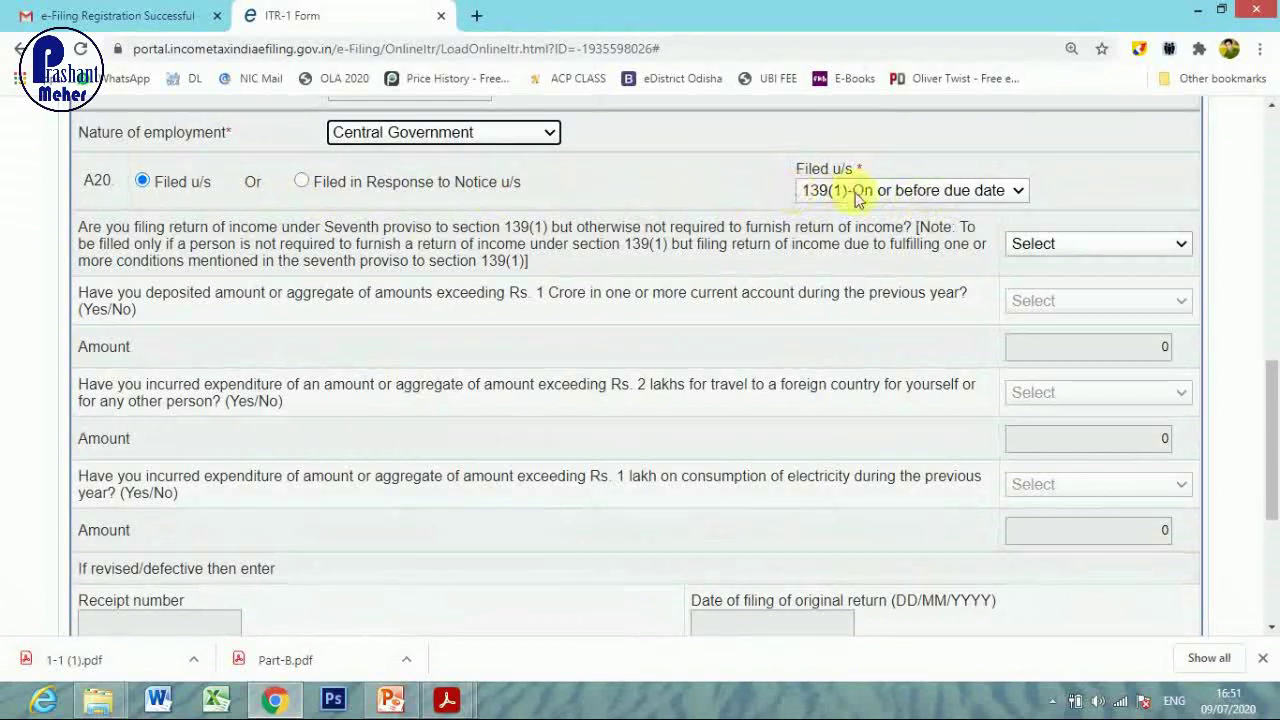
pyautogui.click(1018, 192)
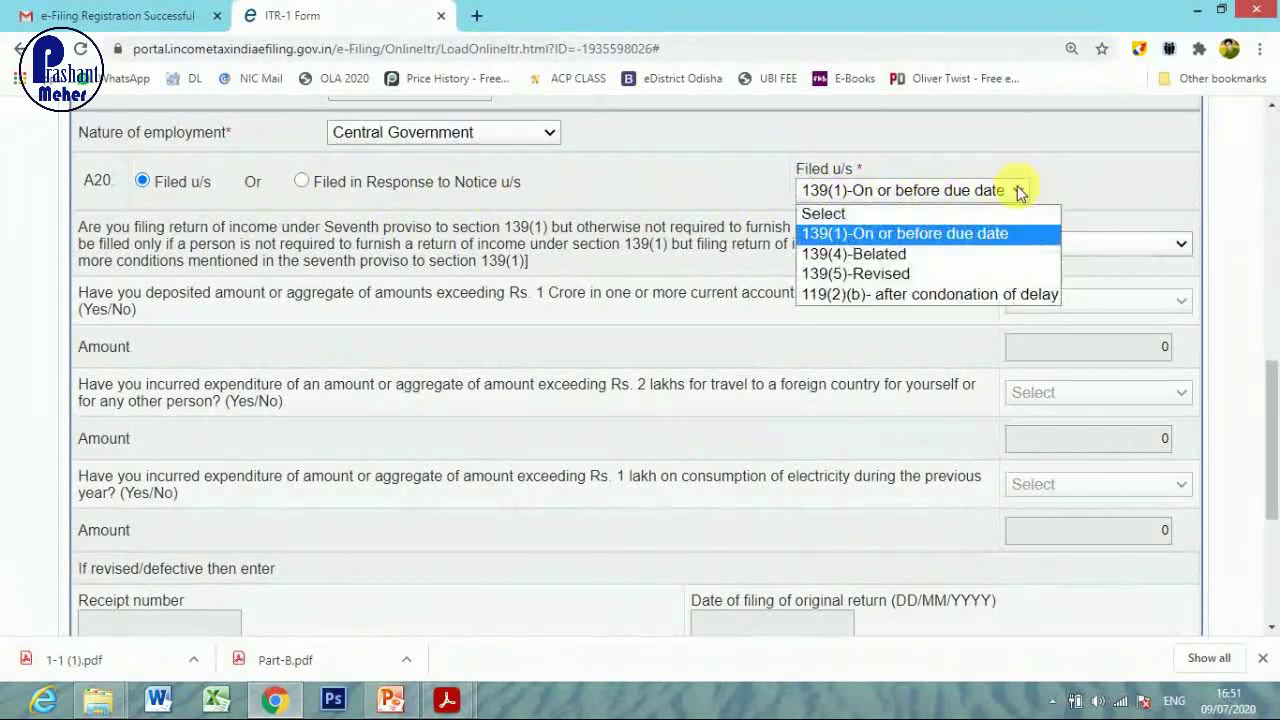
pyautogui.click(1018, 190)
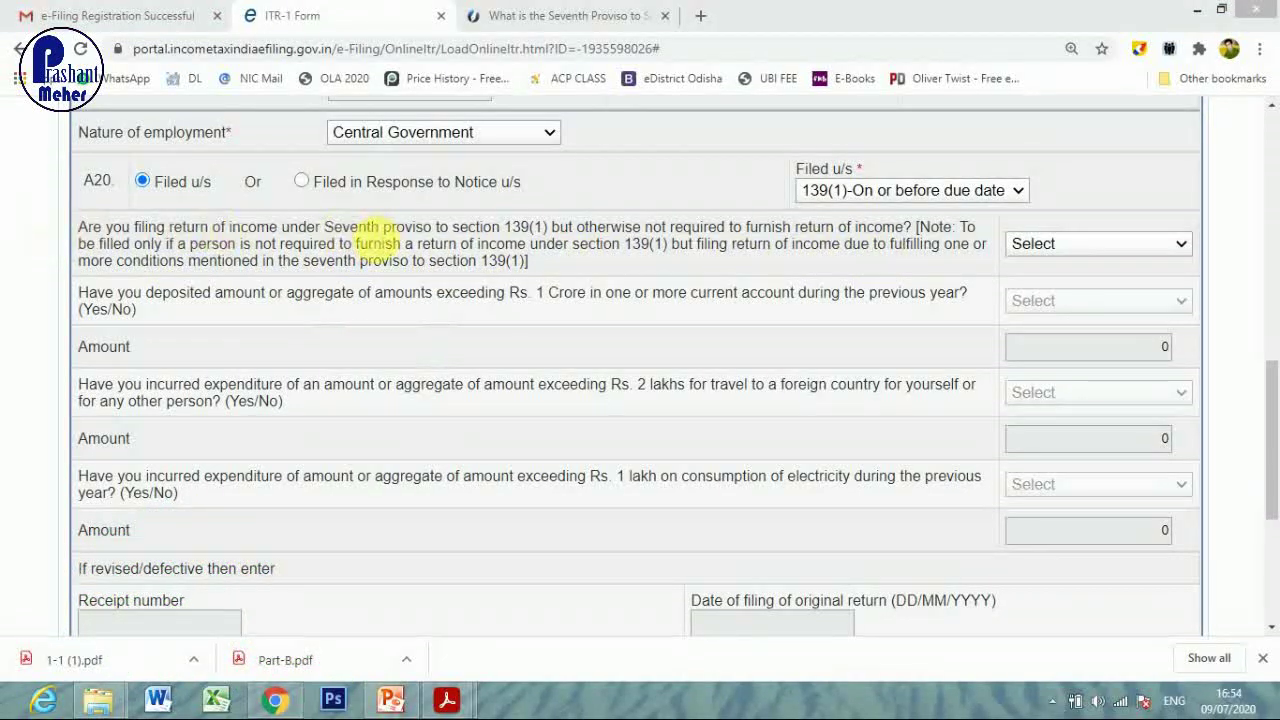
# - Read the conditions on the MyOnlineCA page for who must file a return under the seventh proviso to section 139(1)
pyautogui.click(586, 10)
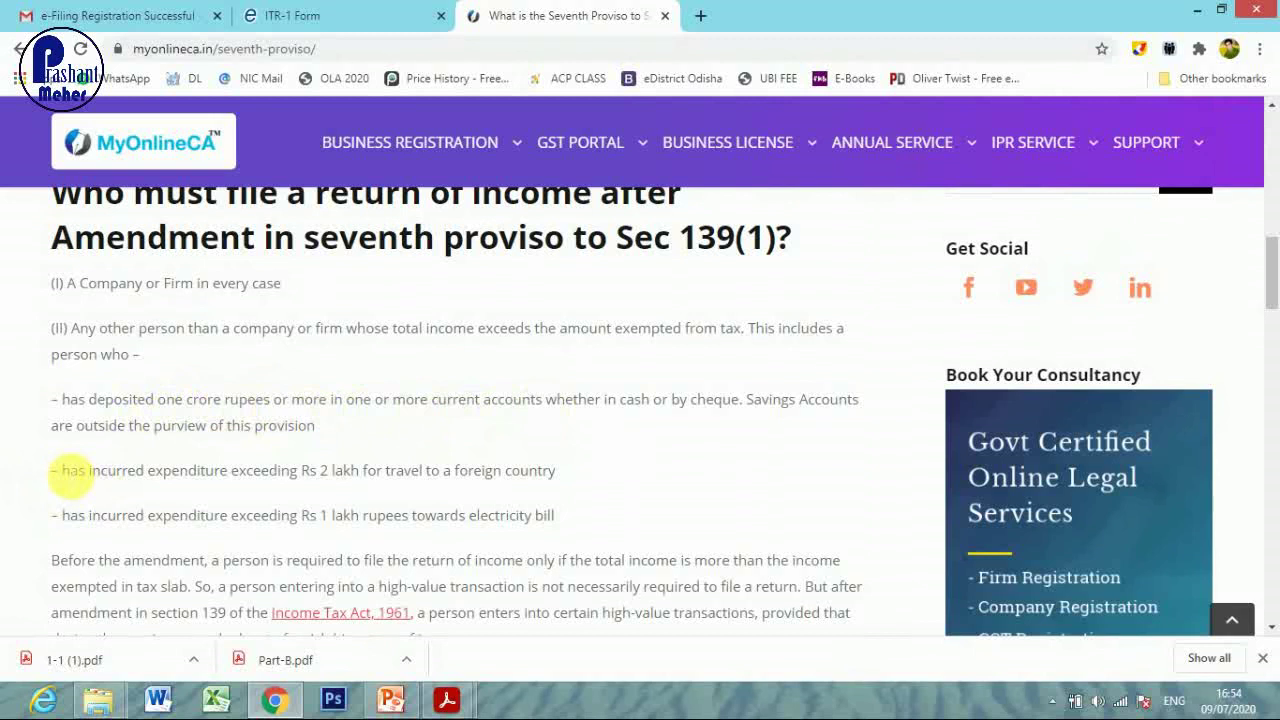
pyautogui.moveTo(78, 470); pyautogui.dragTo(563, 478)
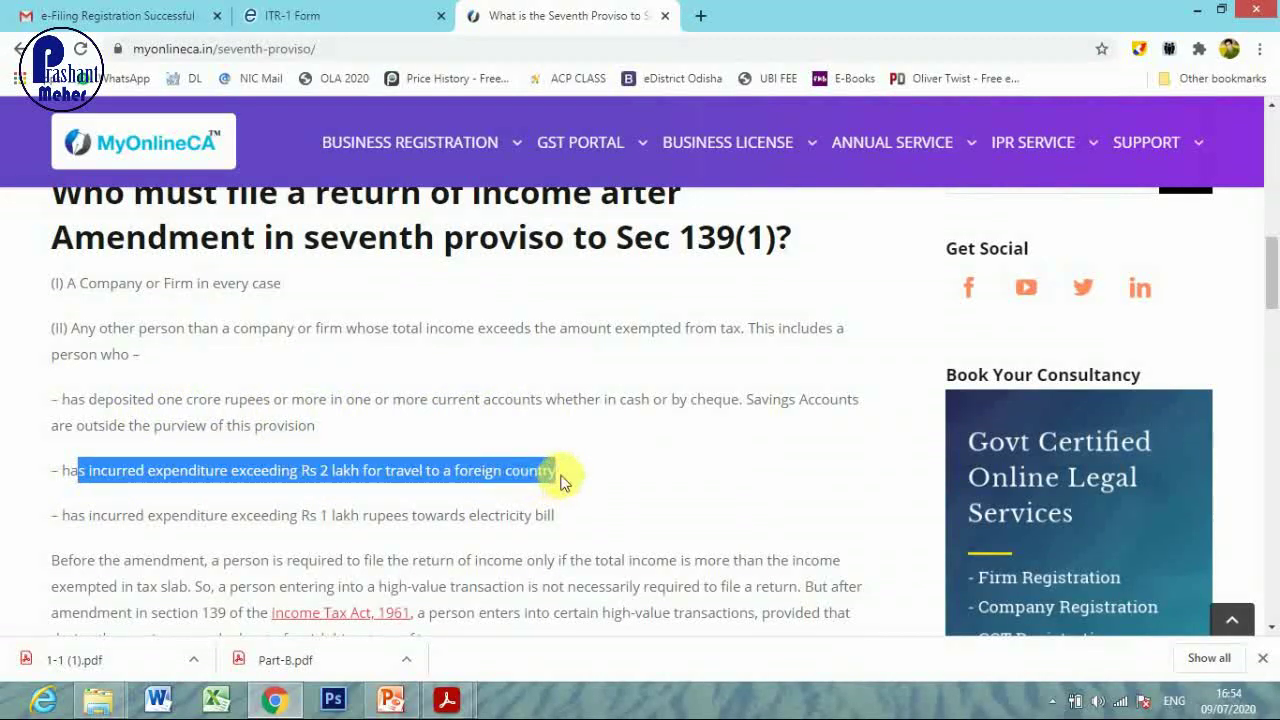
pyautogui.moveTo(62, 515); pyautogui.dragTo(563, 520)
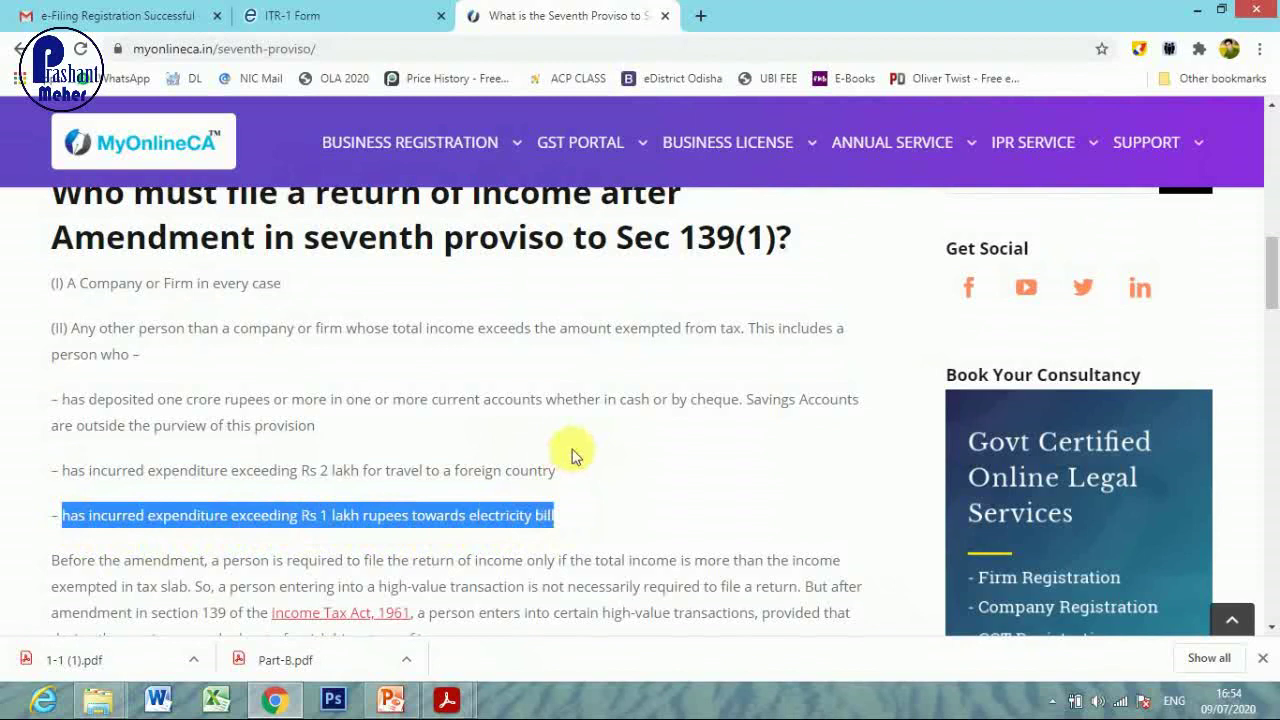
pyautogui.click(362, 440)
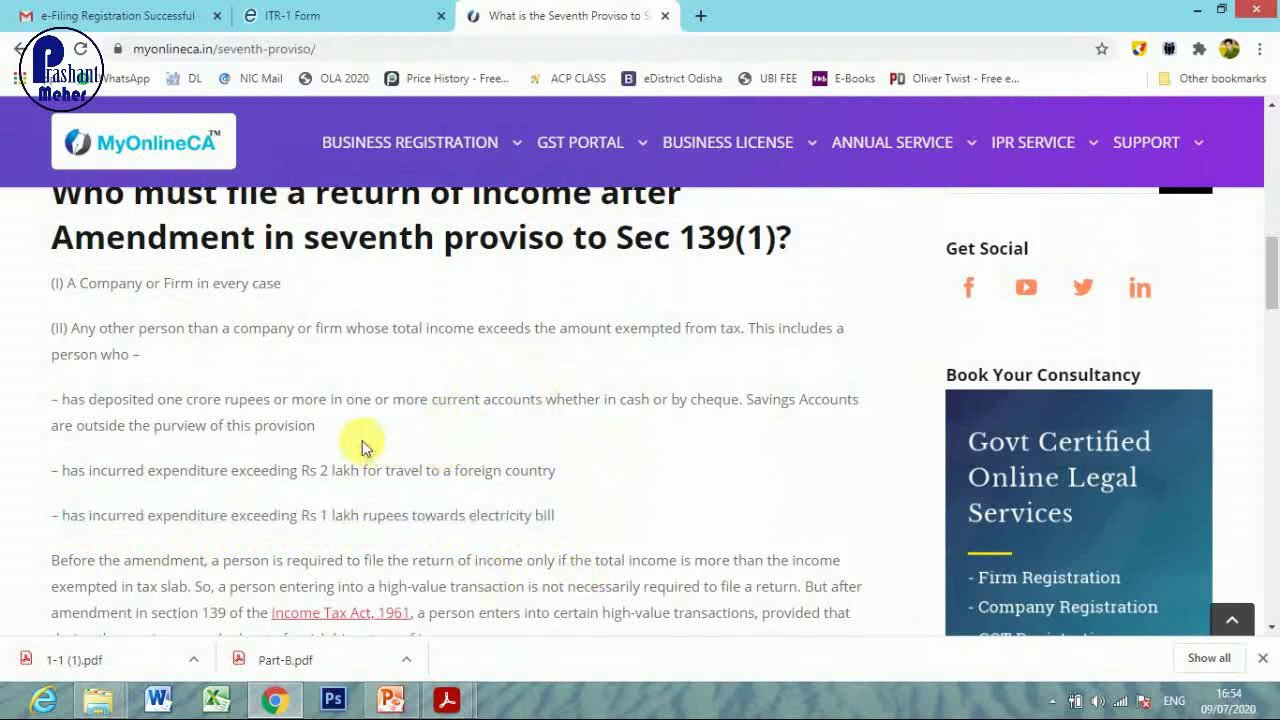
# - Back in the ITR-1 form, answer NO to the question about filing under the seventh proviso to section 139(1)
pyautogui.click(352, 16)
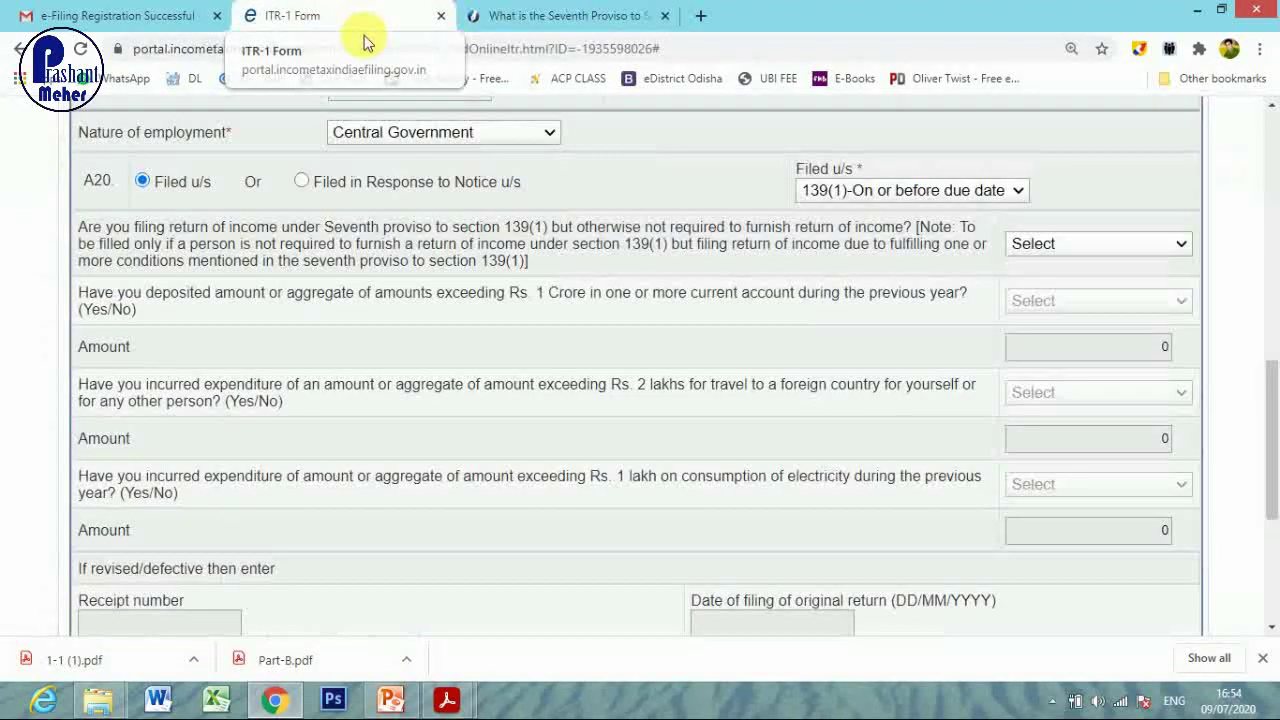
pyautogui.click(1100, 246)
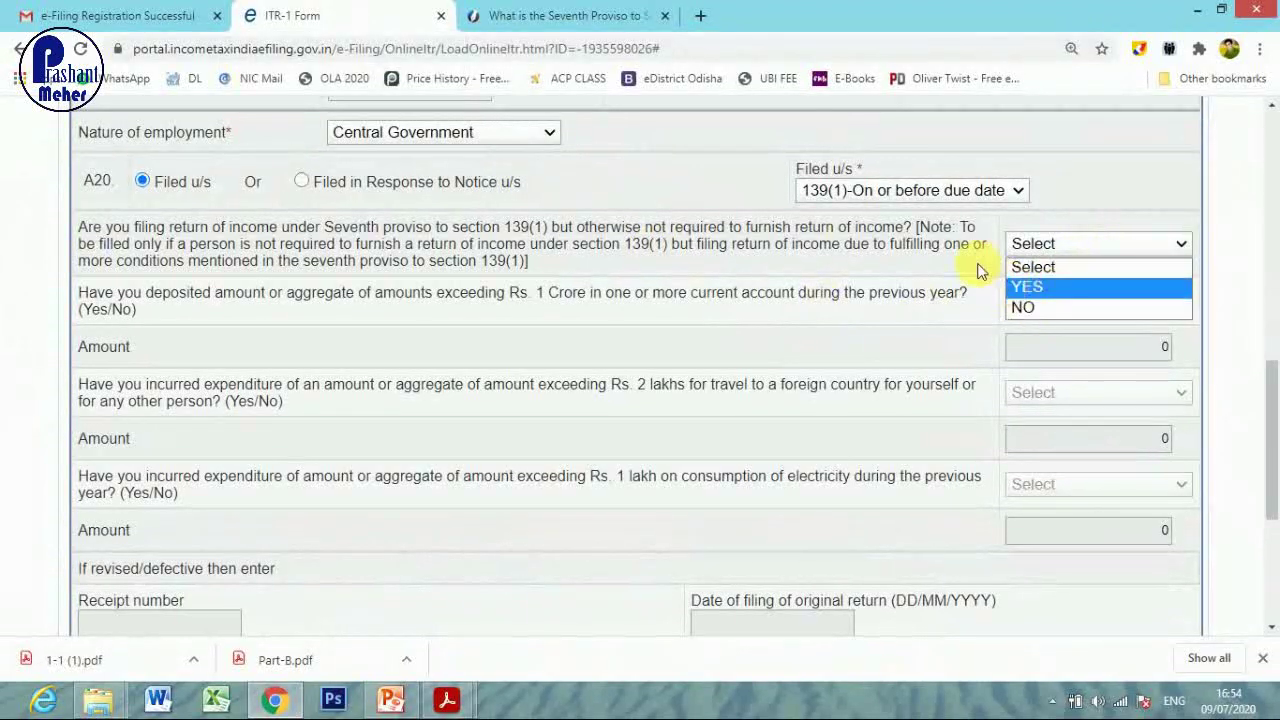
pyautogui.click(1040, 312)
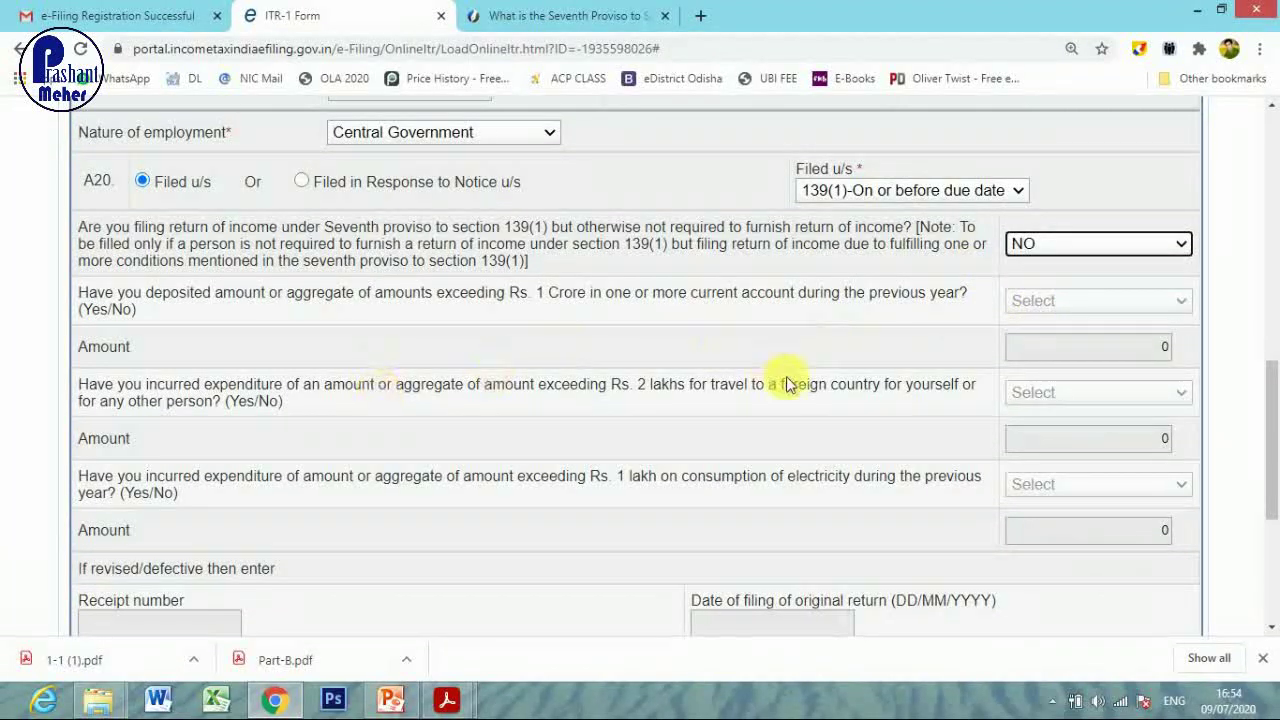
# - Dismiss the save-draft reminder and advance to Part B Gross Total Income in the Computation of Income and Tax section
pyautogui.scroll(-3, 779, 390)
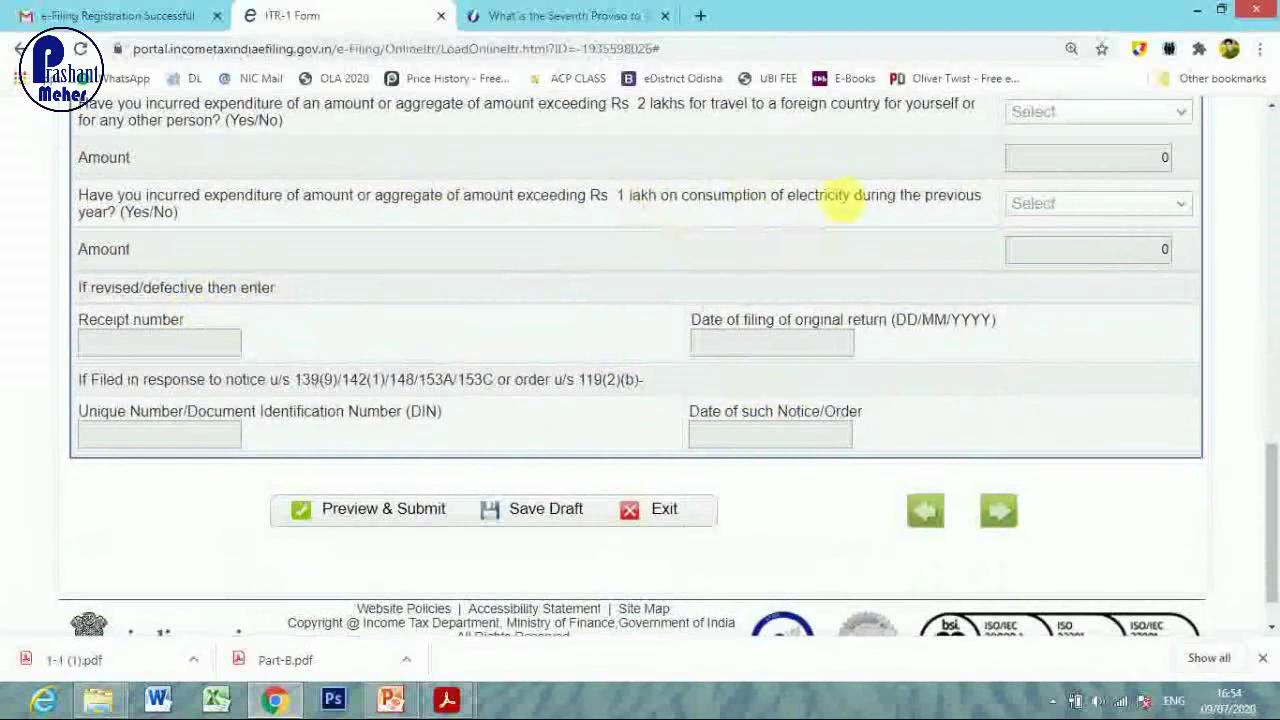
pyautogui.scroll(1, 538, 281)
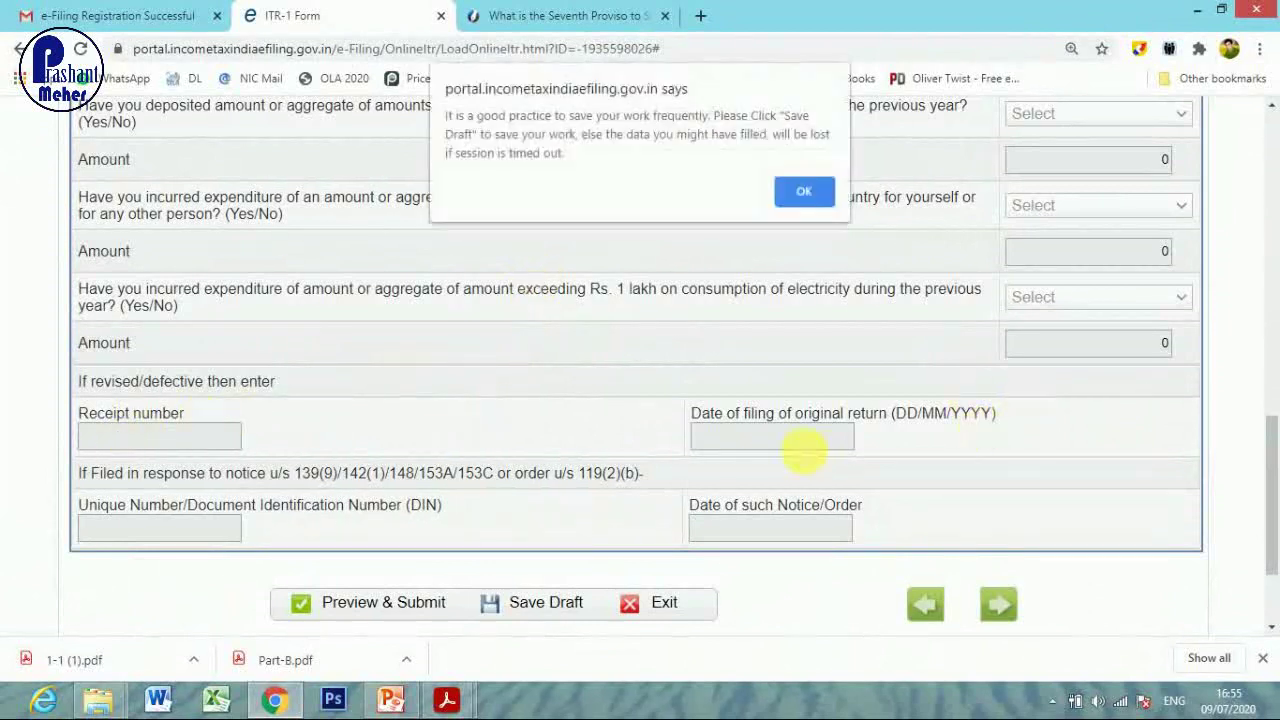
pyautogui.click(810, 195)
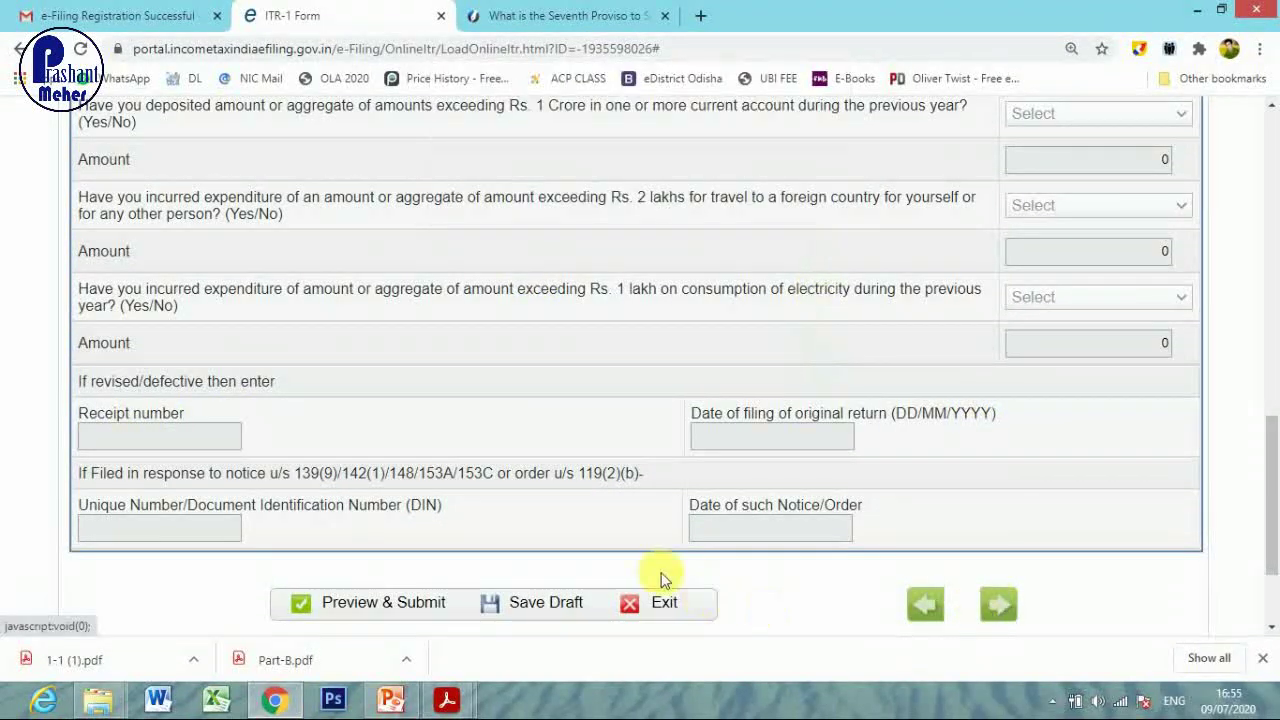
pyautogui.click(1000, 605)
pyautogui.scroll(4, 716, 545)
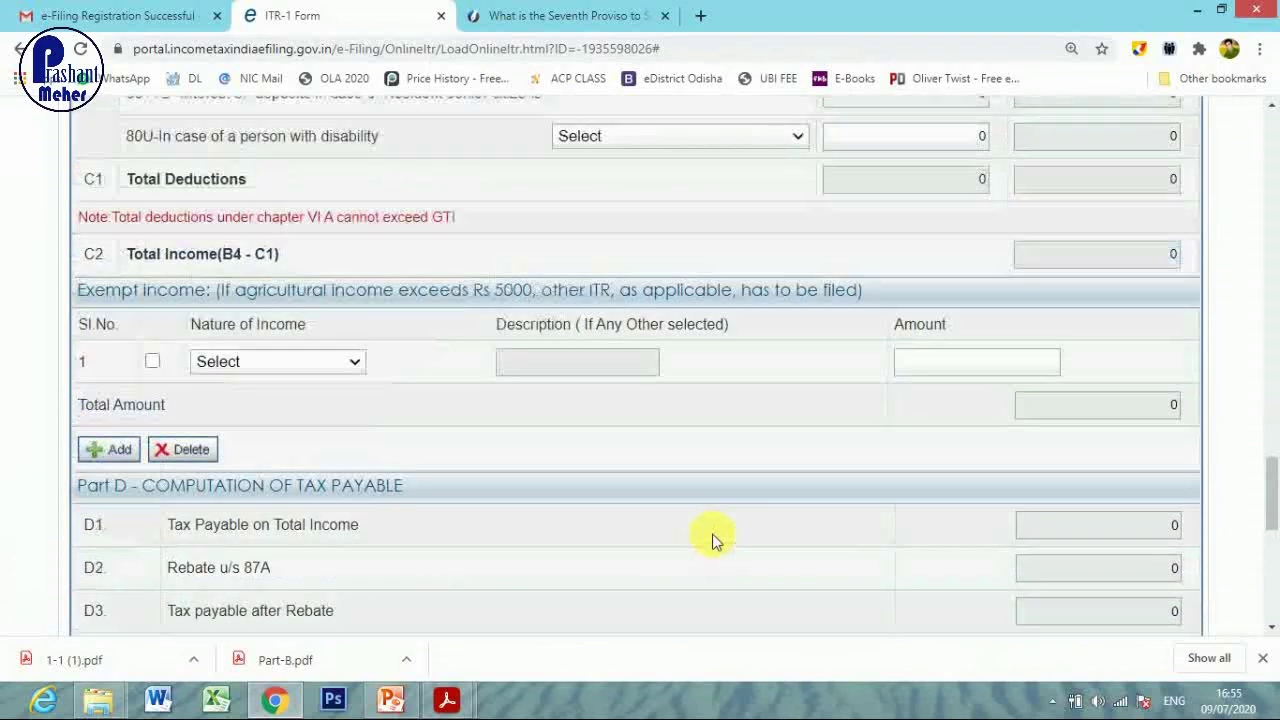
pyautogui.scroll(20, 716, 540)
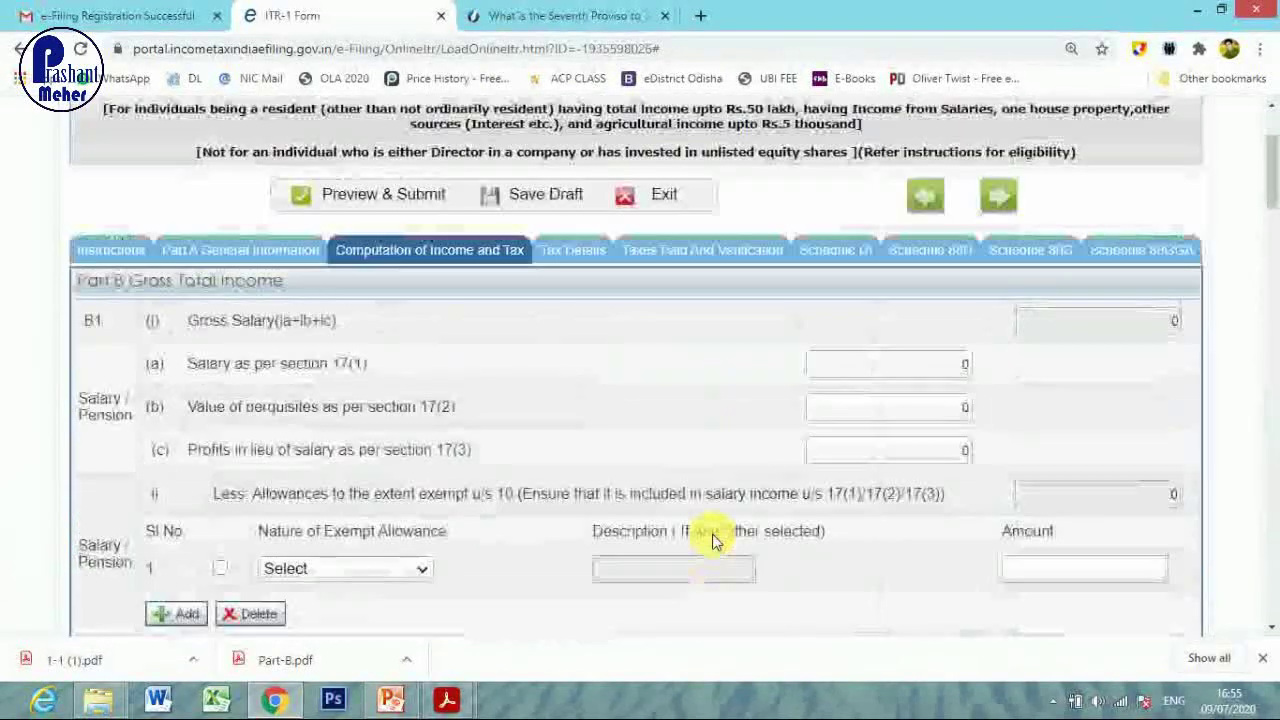
pyautogui.scroll(3, 716, 540)
pyautogui.scroll(-3, 716, 540)
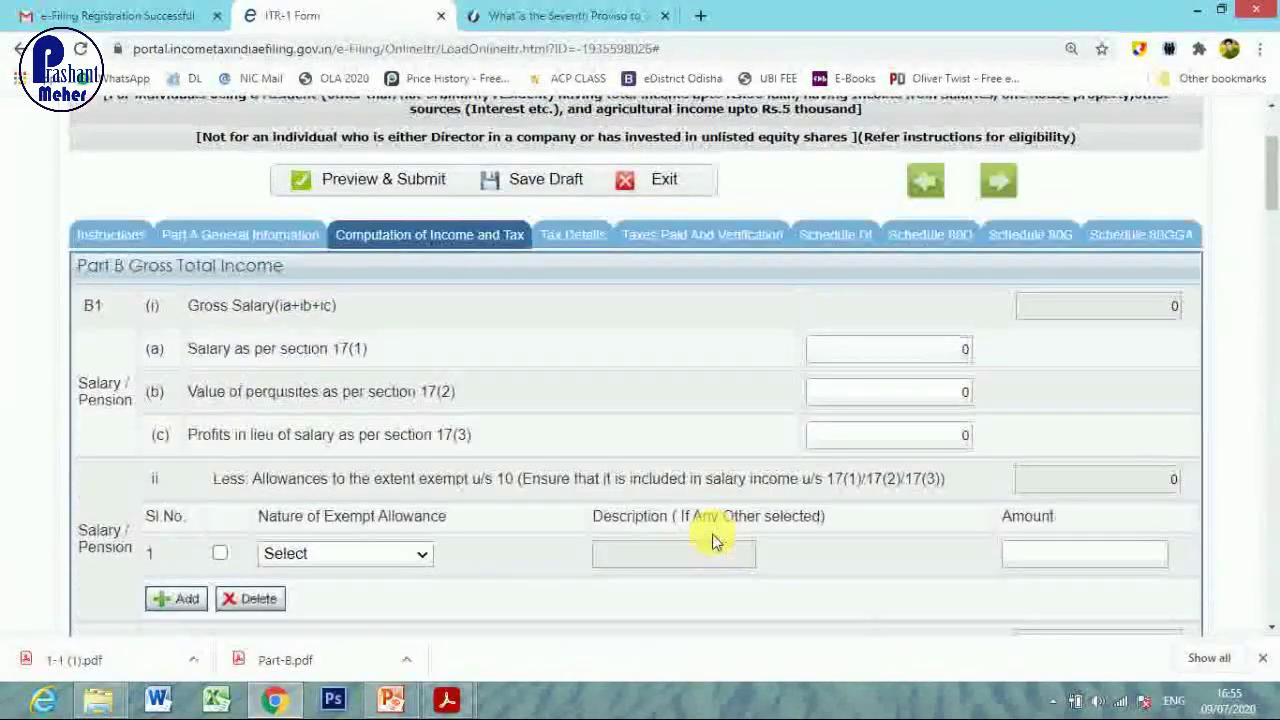
pyautogui.scroll(1, 714, 540)
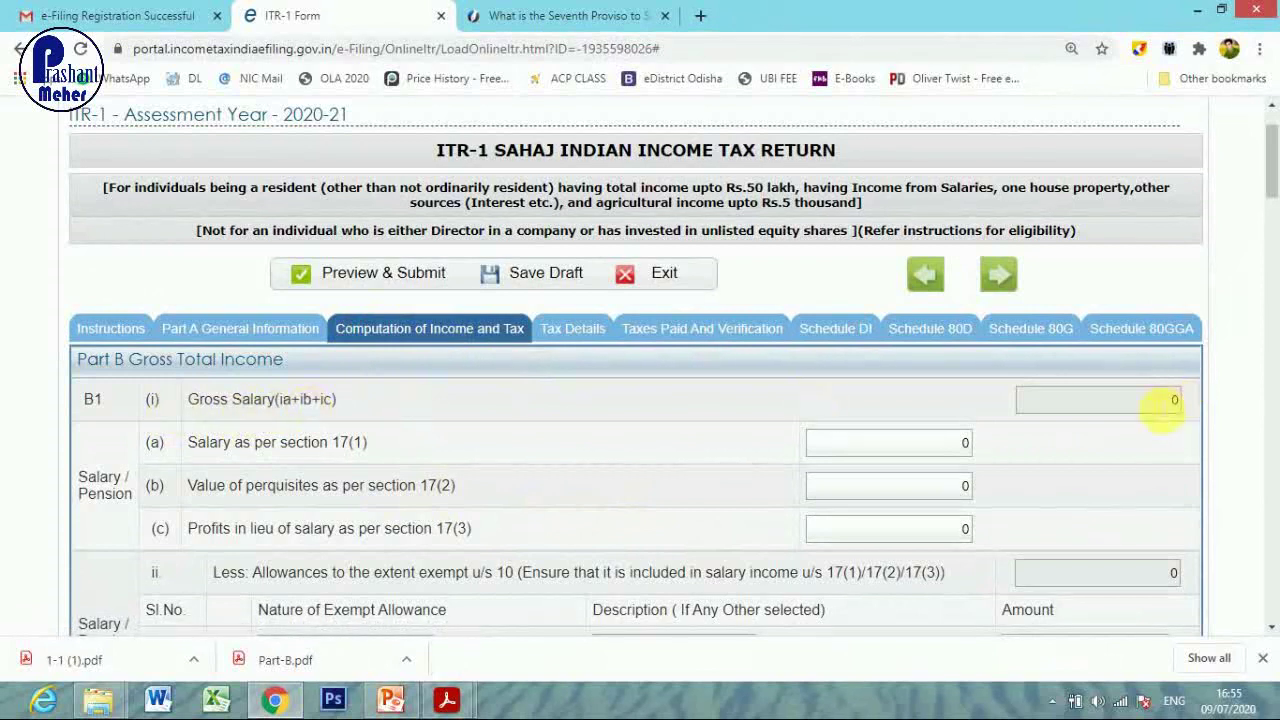
# - Select the section 17(1) salary field, then switch to Part-B.pdf in Adobe Acrobat Reader and look up the gross salary details
pyautogui.click(1162, 401)
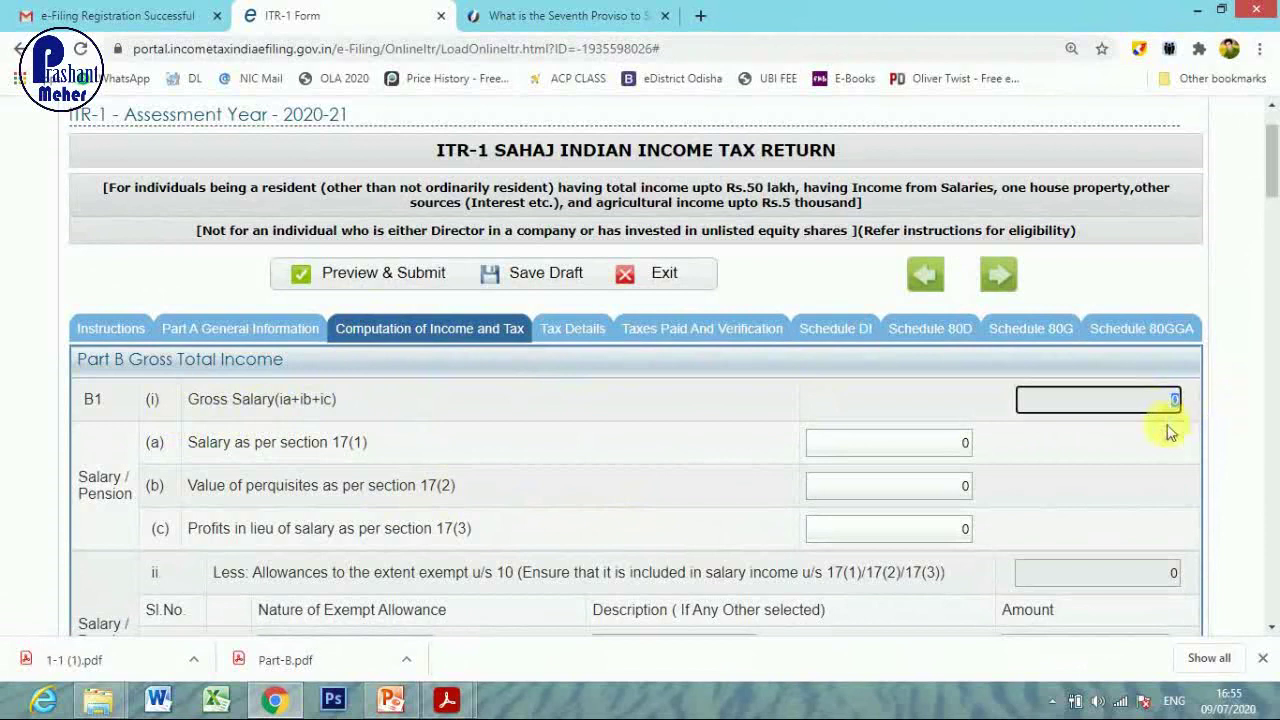
pyautogui.click(1122, 444)
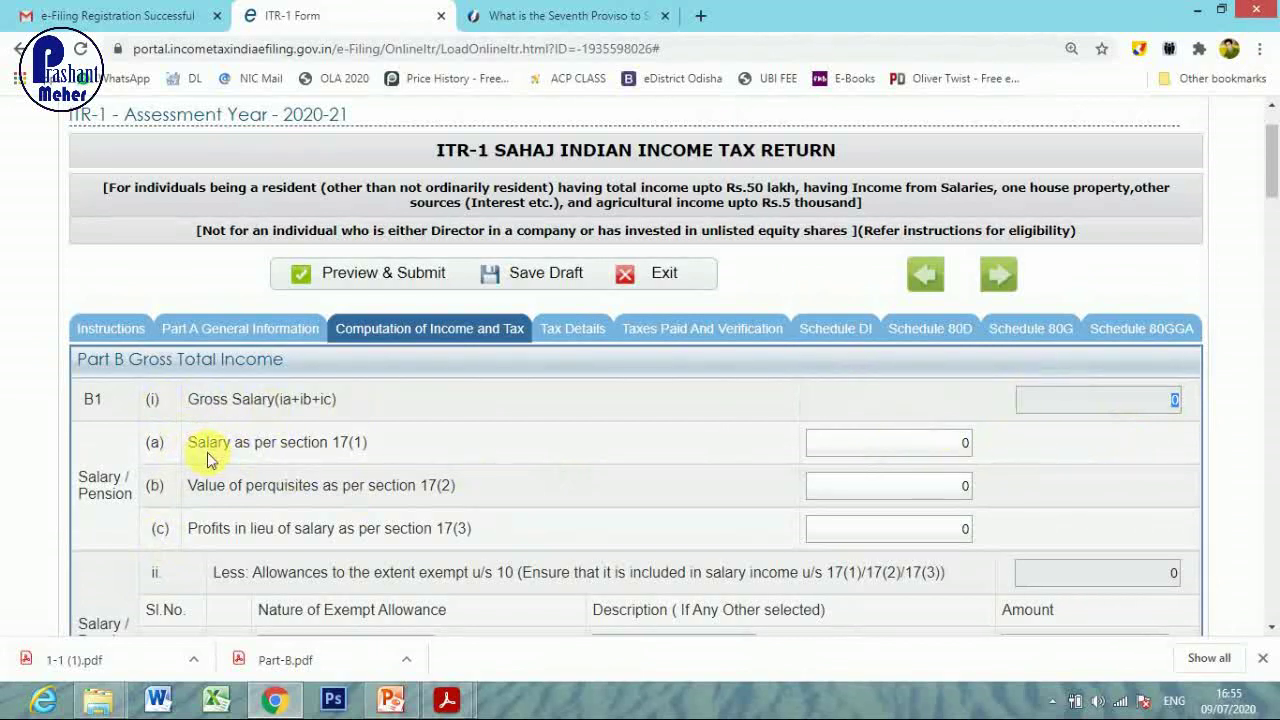
pyautogui.press('Tab')
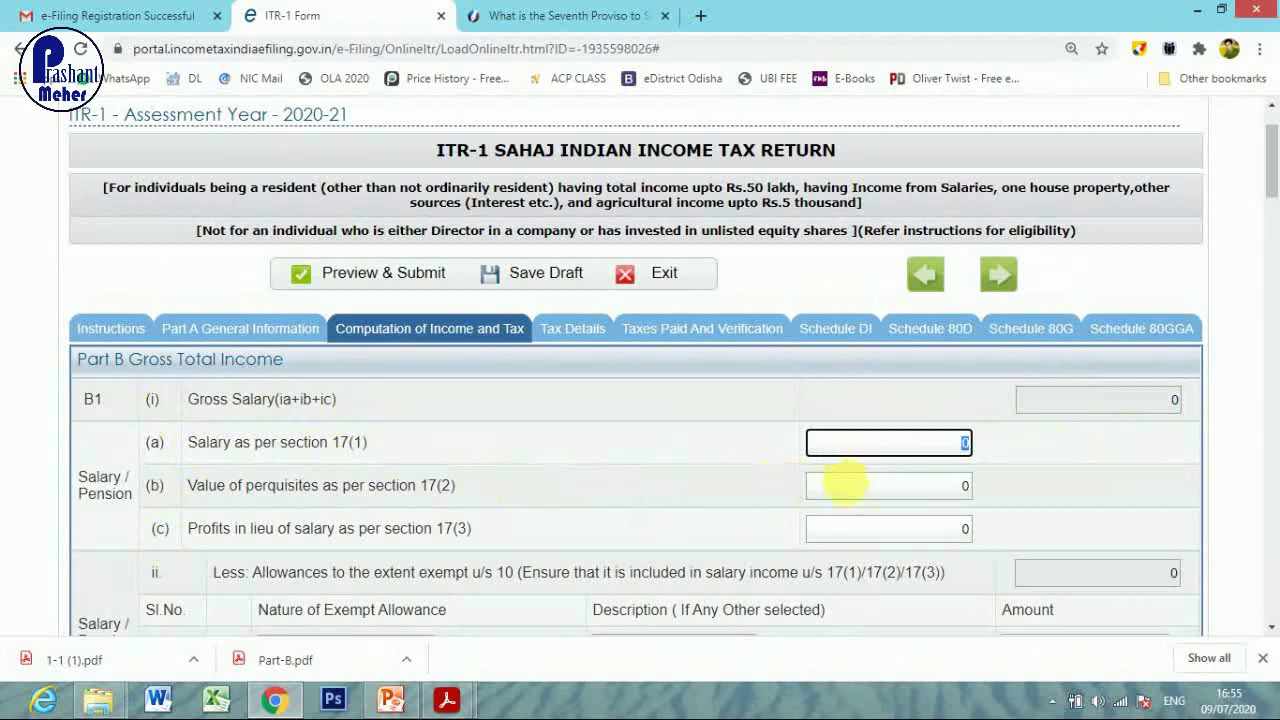
pyautogui.click(448, 700)
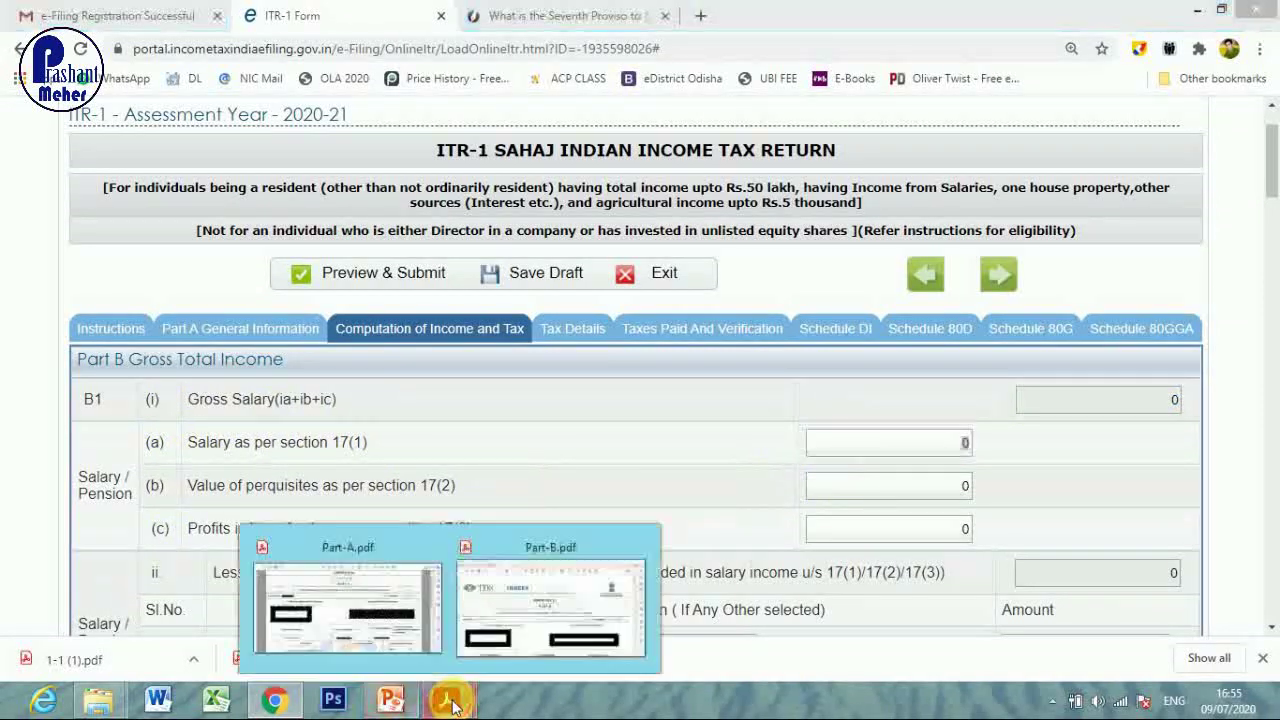
pyautogui.click(557, 592)
pyautogui.scroll(-3, 668, 380)
pyautogui.scroll(3, 669, 380)
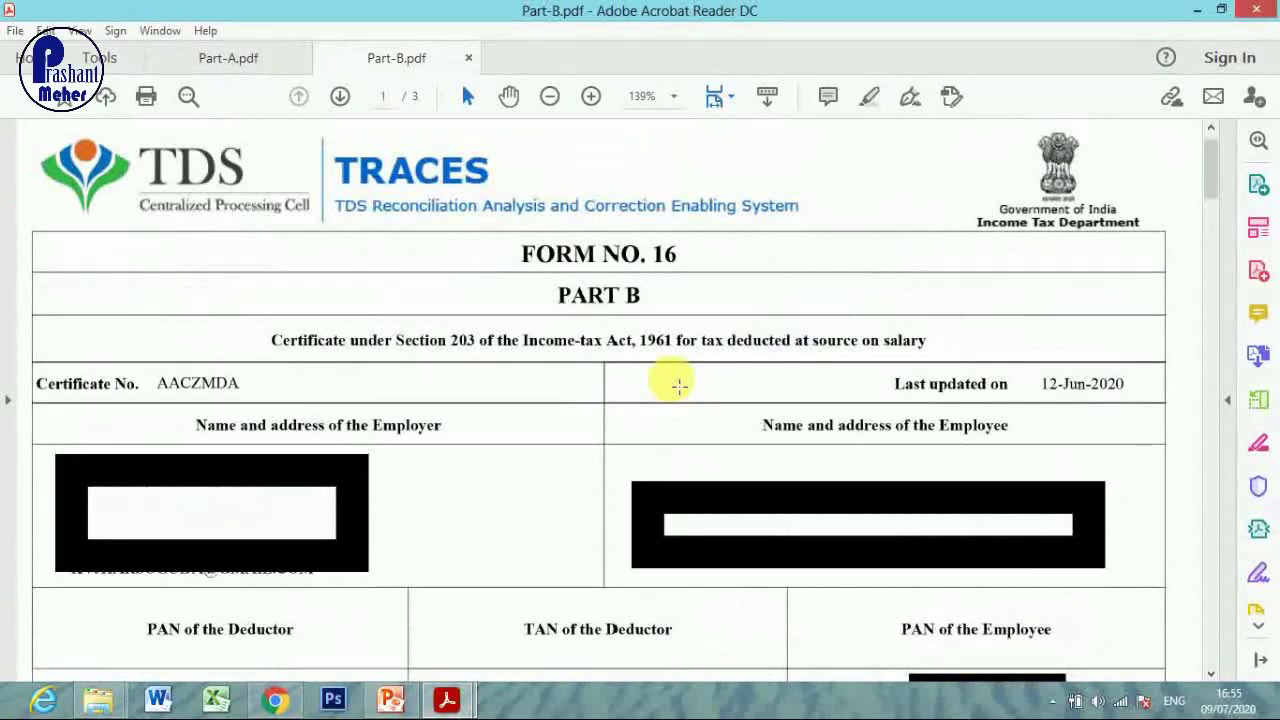
pyautogui.scroll(-10, 679, 385)
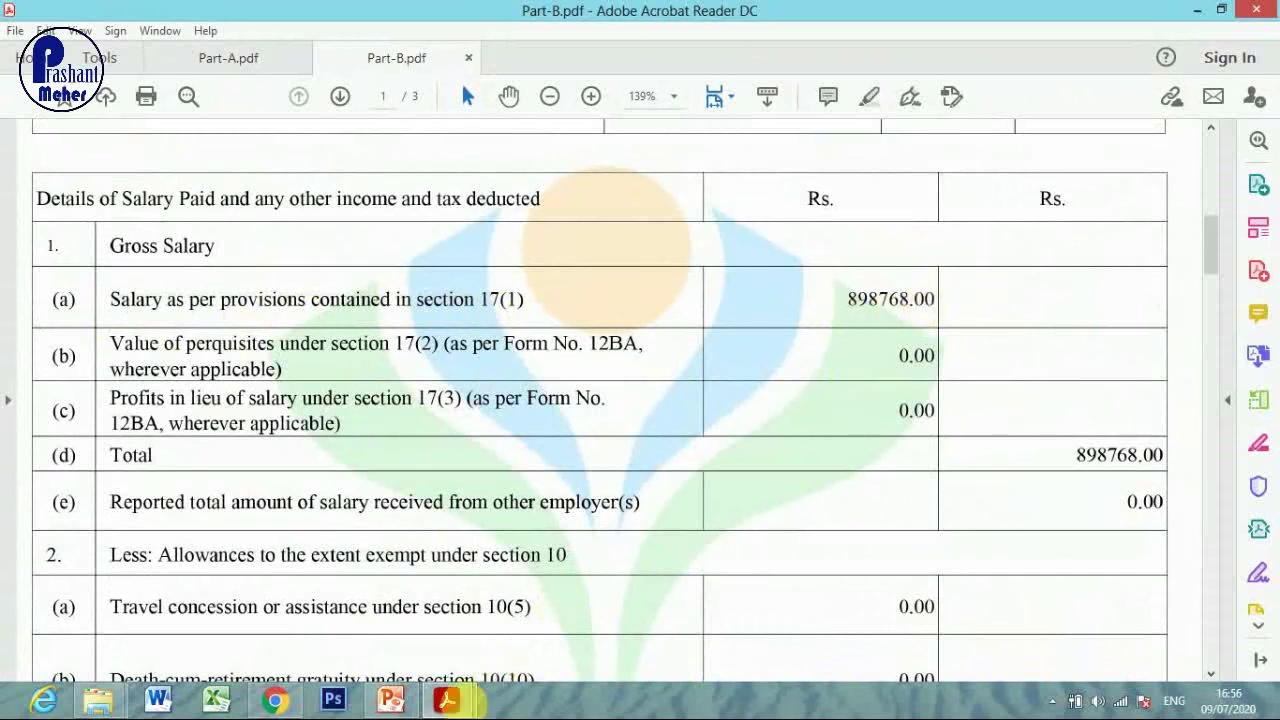
# - Back in the ITR-1 form in Chrome, enter 898768 as the salary as per section 17(1)
pyautogui.click(279, 703)
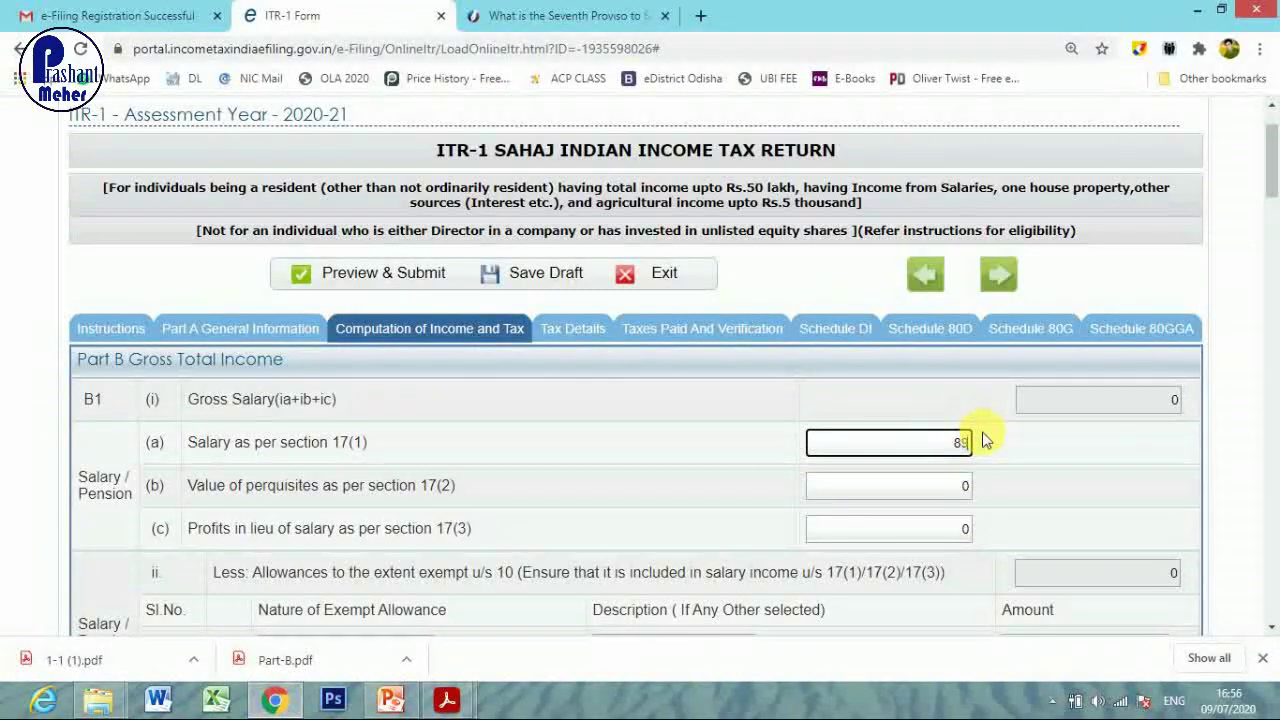
pyautogui.scroll(-3, 155, 295)
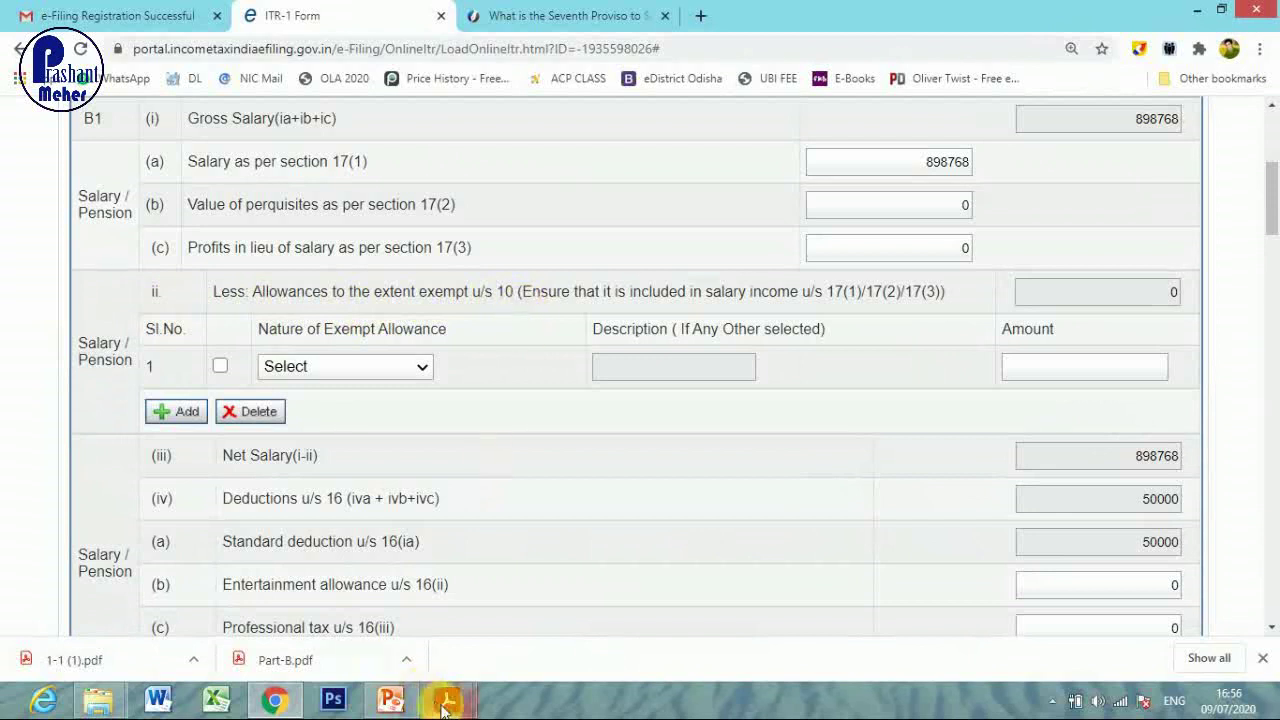
# - Switch to Part-B.pdf in Acrobat Reader and read through the allowances exempt under section 10, including house rent allowance
pyautogui.moveTo(445, 695)
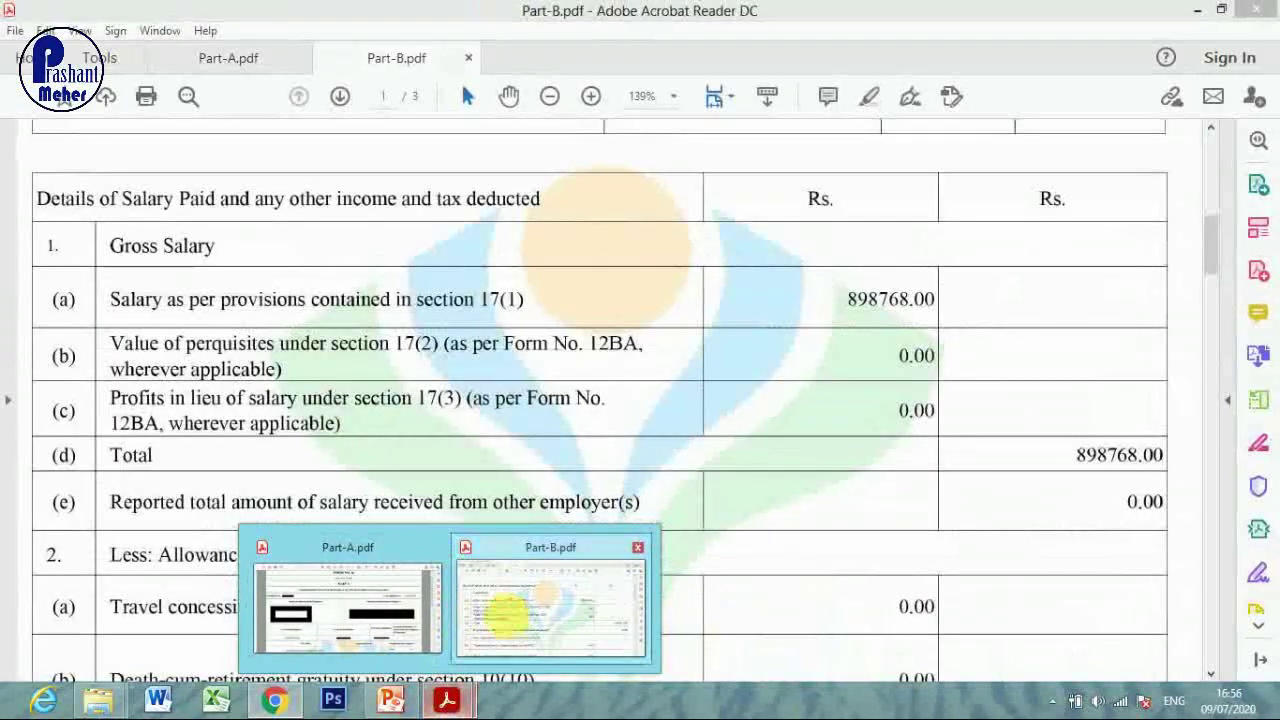
pyautogui.click(508, 614)
pyautogui.scroll(-3, 600, 460)
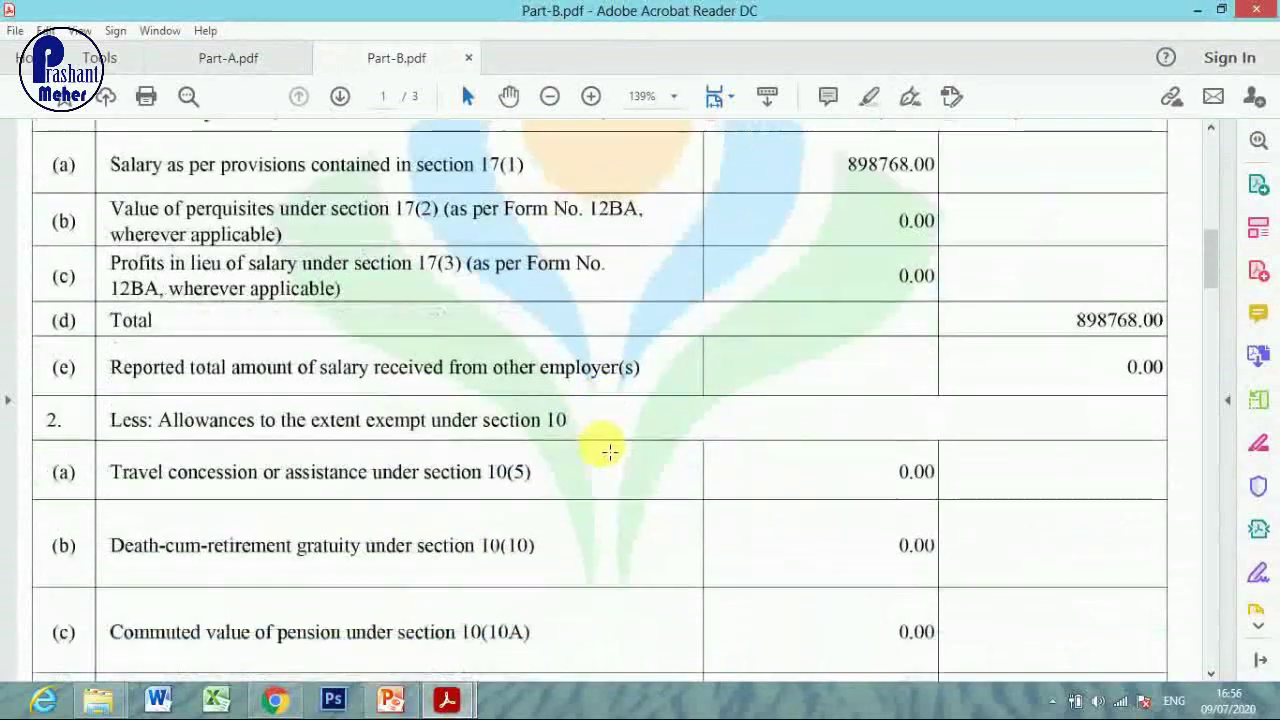
pyautogui.scroll(-2, 608, 452)
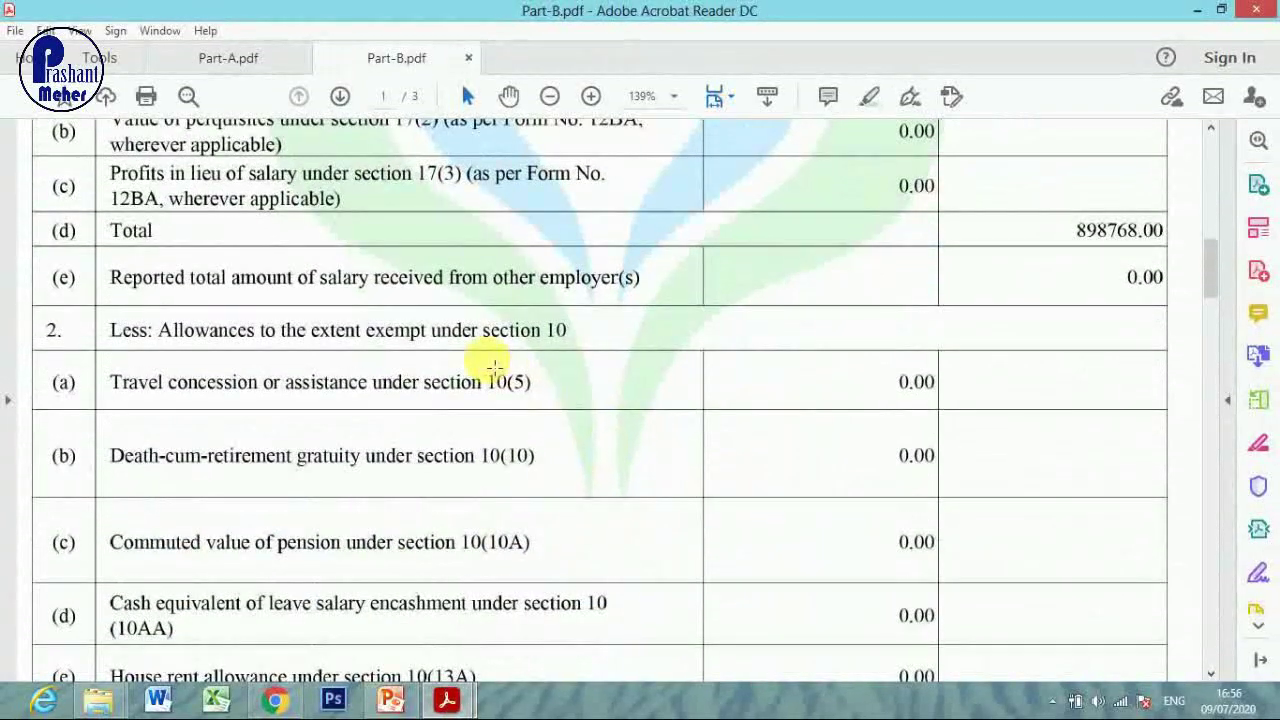
pyautogui.scroll(-2, 494, 368)
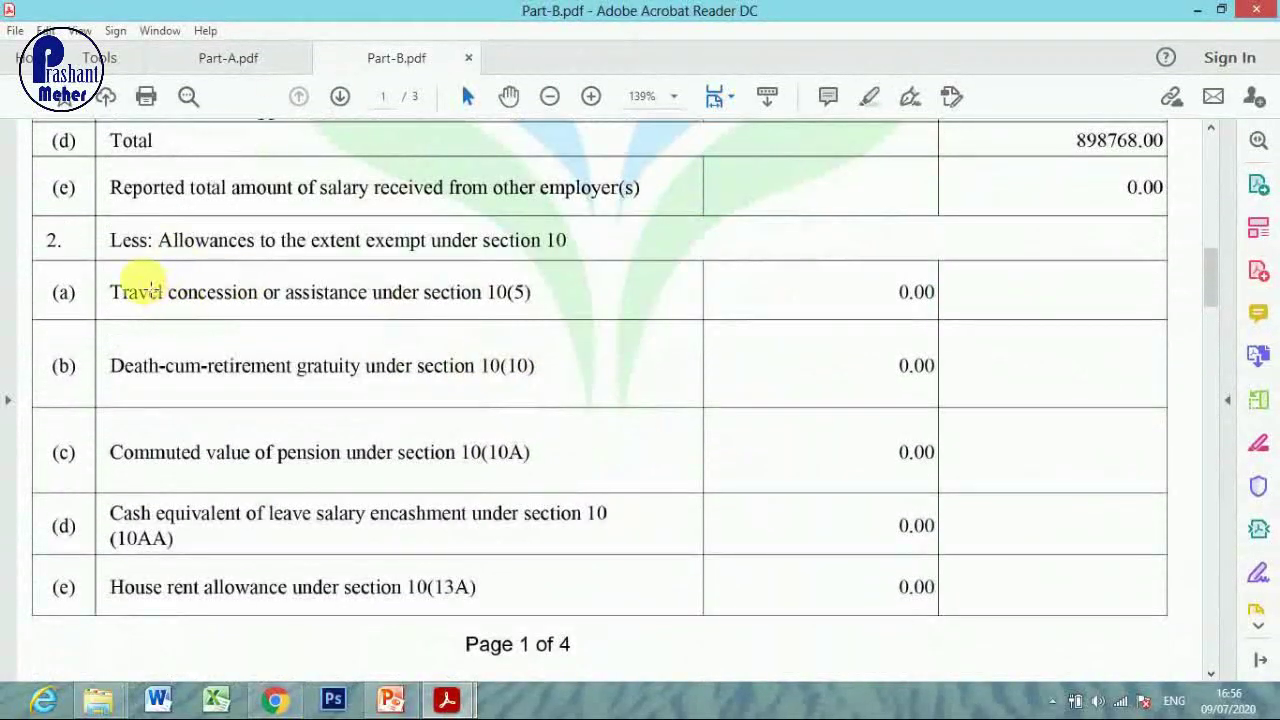
pyautogui.moveTo(111, 291); pyautogui.dragTo(247, 308)
pyautogui.moveTo(100, 365); pyautogui.dragTo(414, 386)
pyautogui.moveTo(111, 438); pyautogui.dragTo(525, 486)
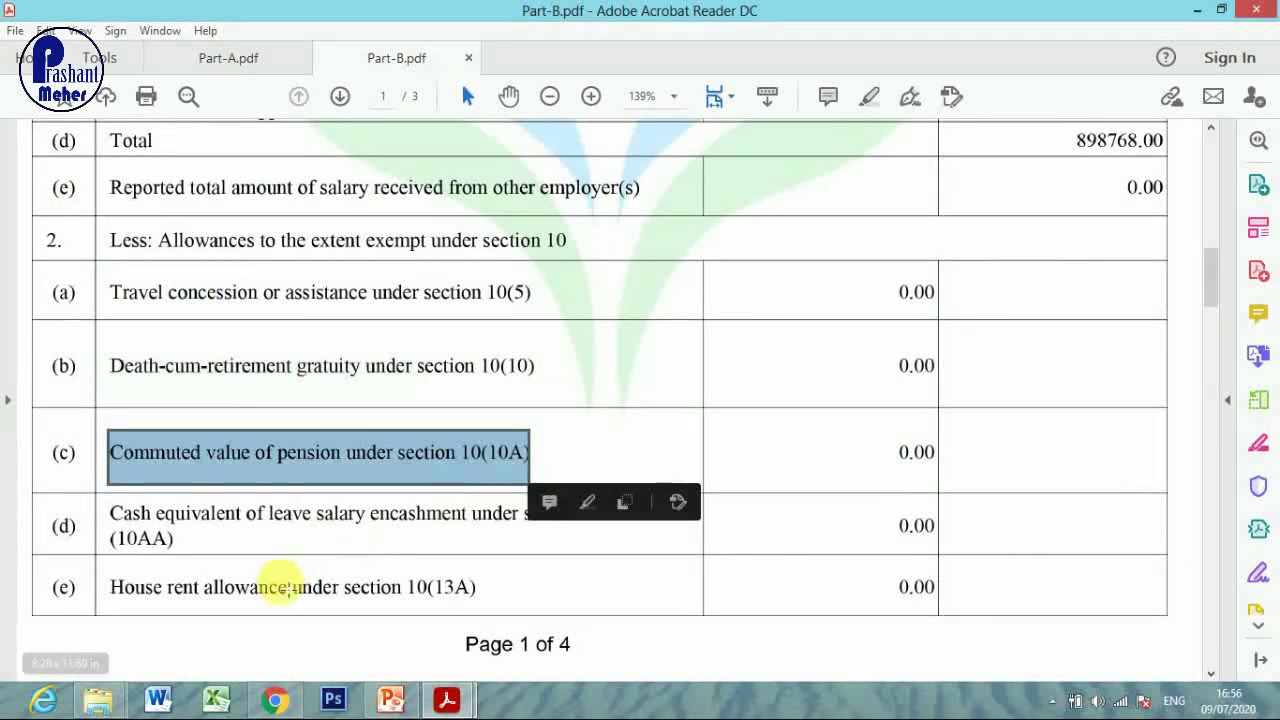
pyautogui.moveTo(112, 578); pyautogui.dragTo(491, 600)
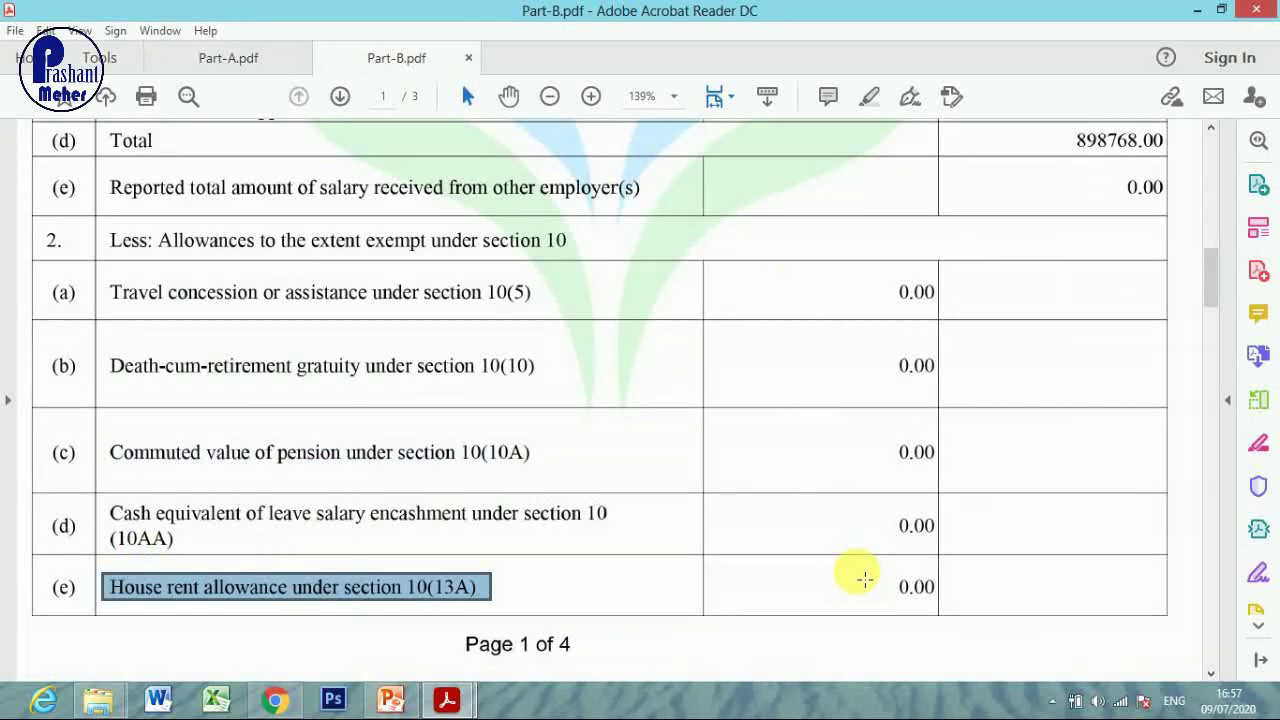
pyautogui.scroll(-10, 865, 578)
pyautogui.scroll(-3, 620, 400)
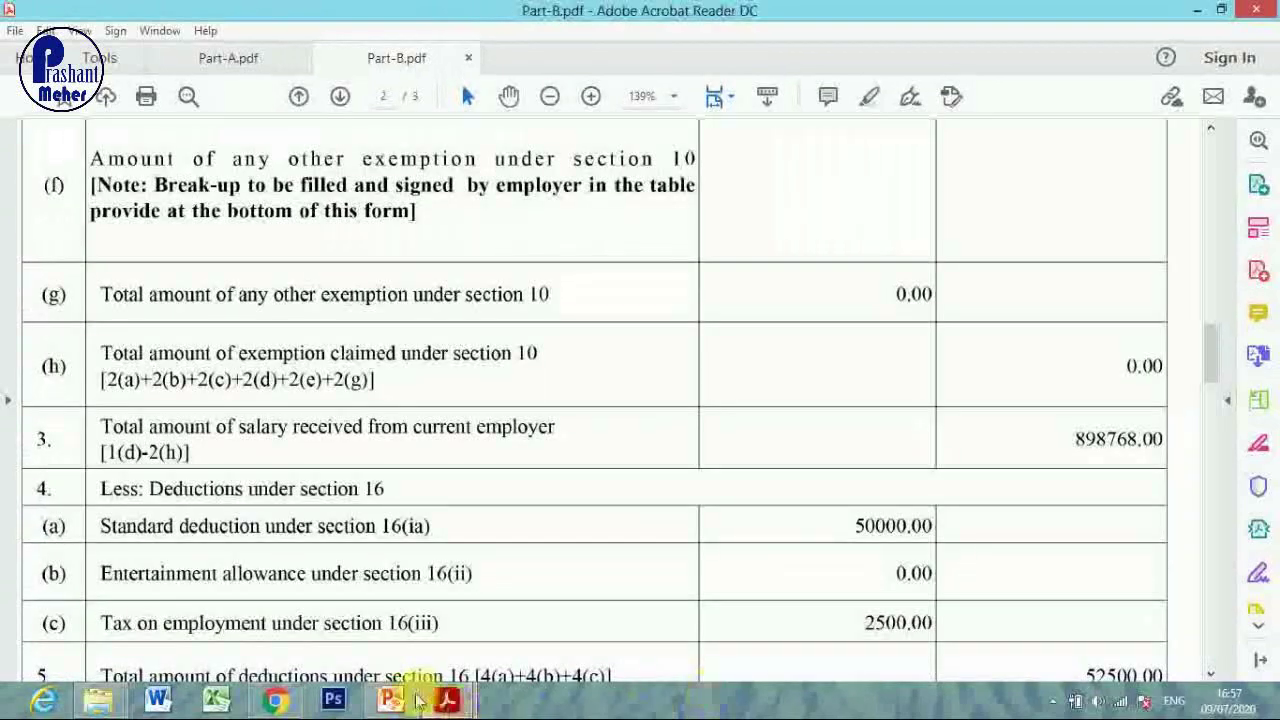
# - Return to the ITR-1 form in Chrome and check the net salary and the section 16 deduction rows
pyautogui.click(276, 701)
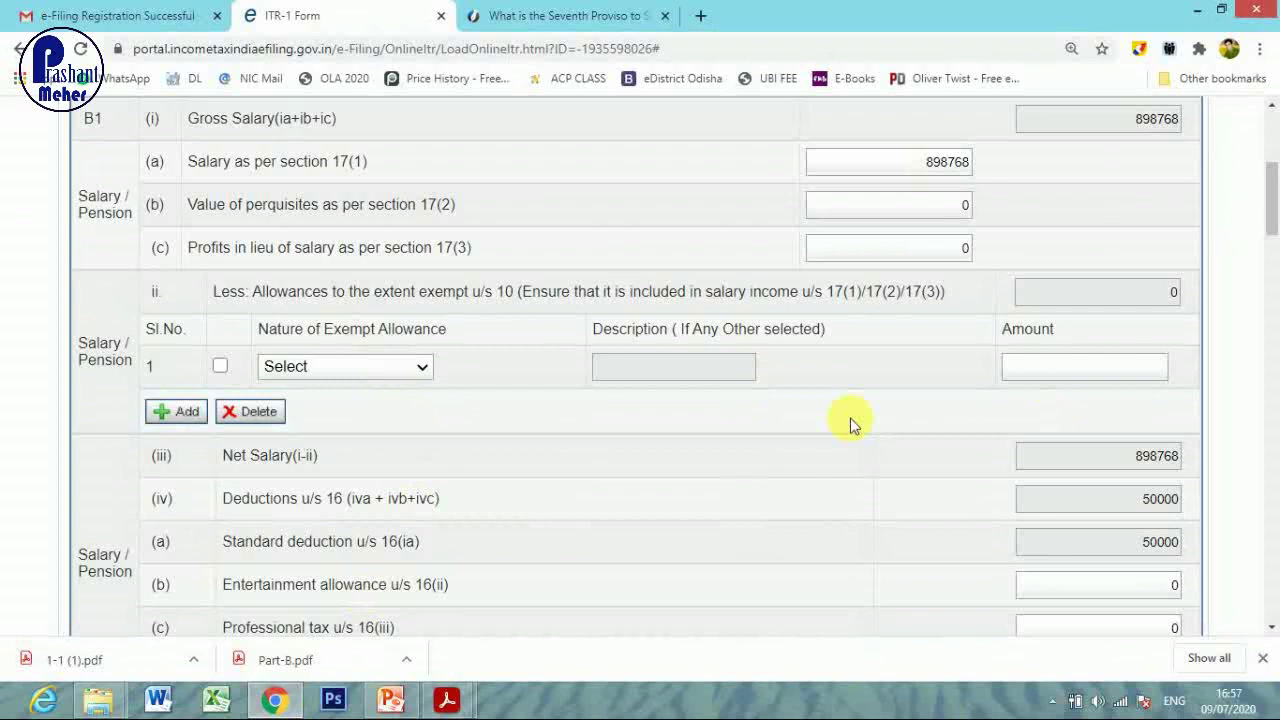
pyautogui.scroll(-2, 817, 423)
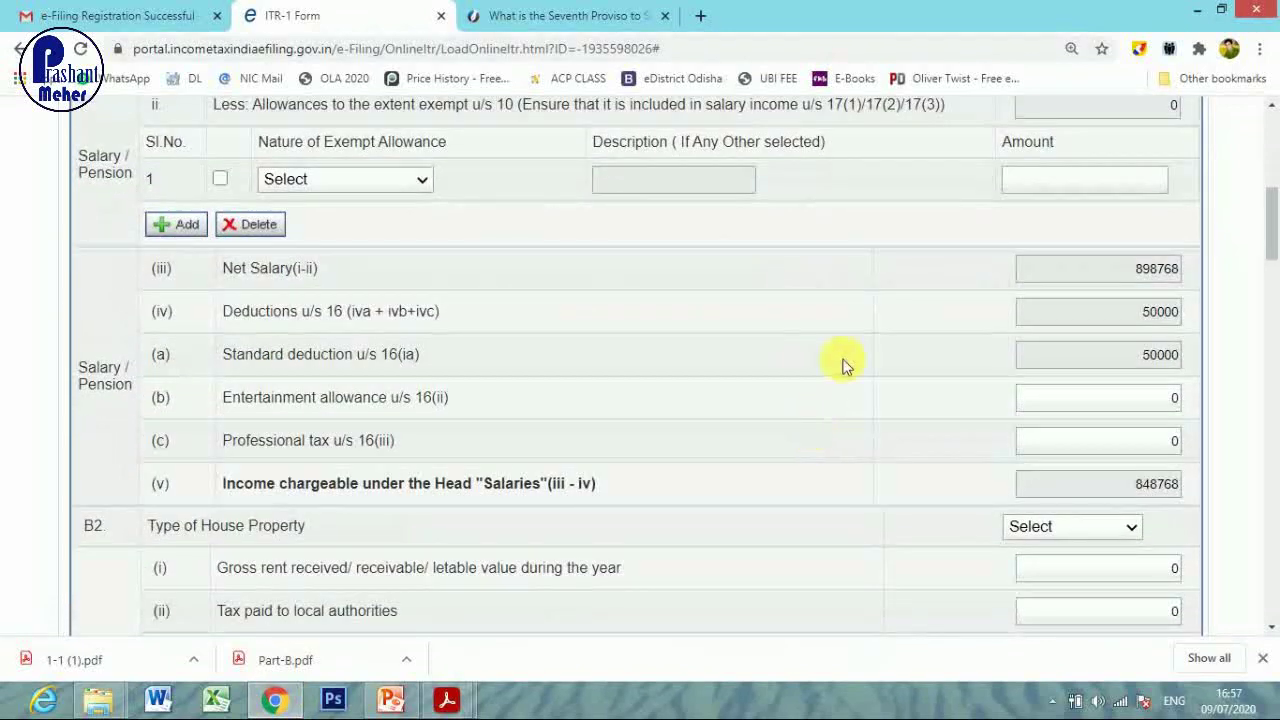
pyautogui.scroll(1, 891, 354)
pyautogui.doubleClick(1130, 362)
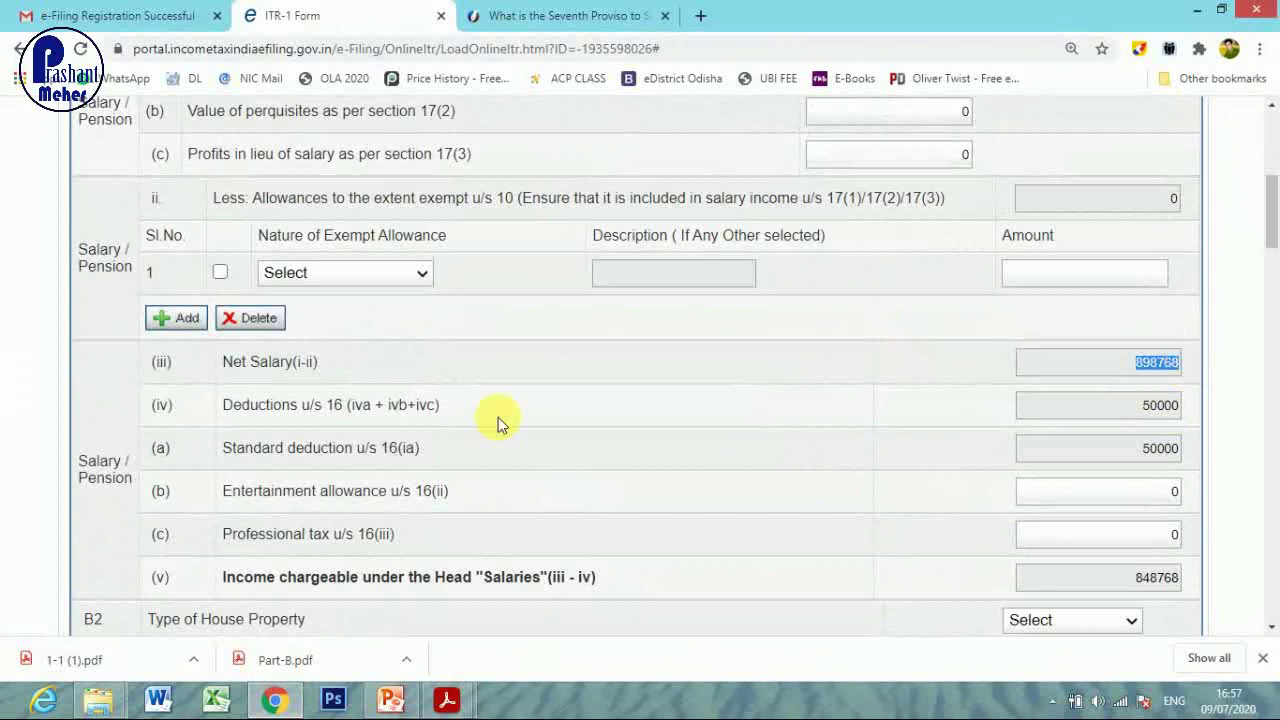
pyautogui.scroll(-1, 509, 427)
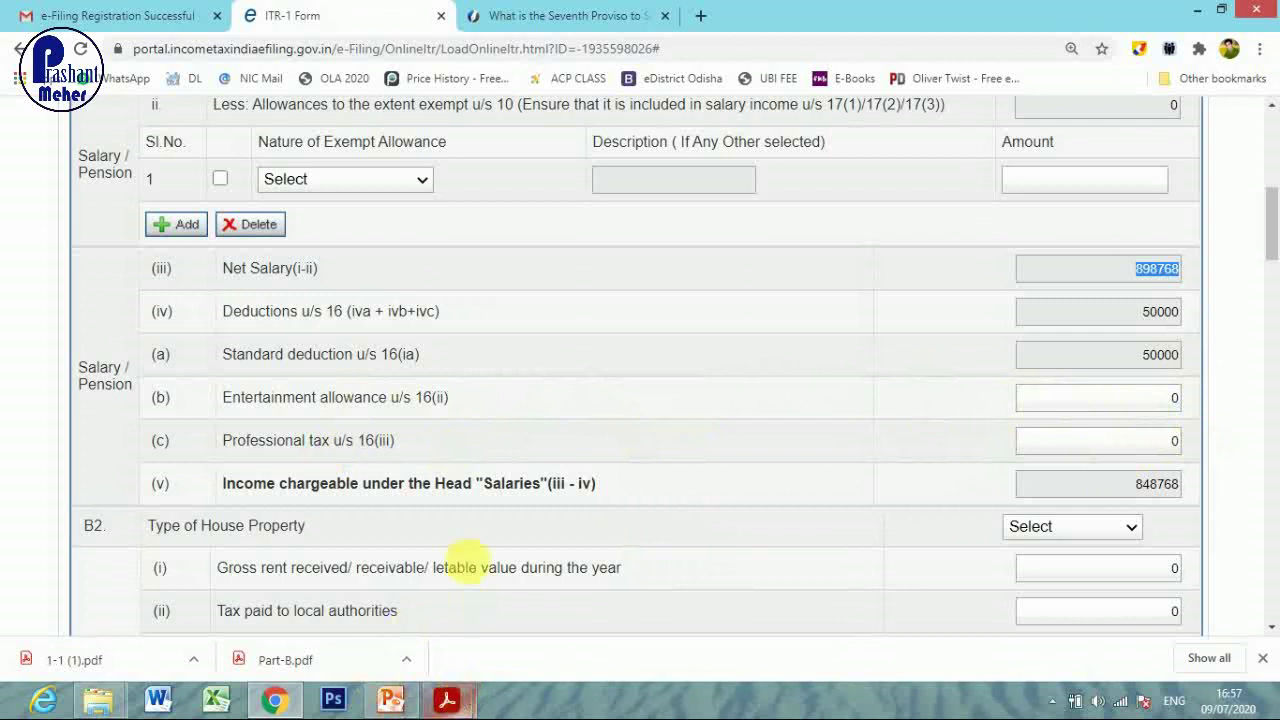
# - In Part-B.pdf in Acrobat Reader, look up the standard deduction, tax on employment and total deductions under section 16
pyautogui.click(443, 700)
pyautogui.click(517, 597)
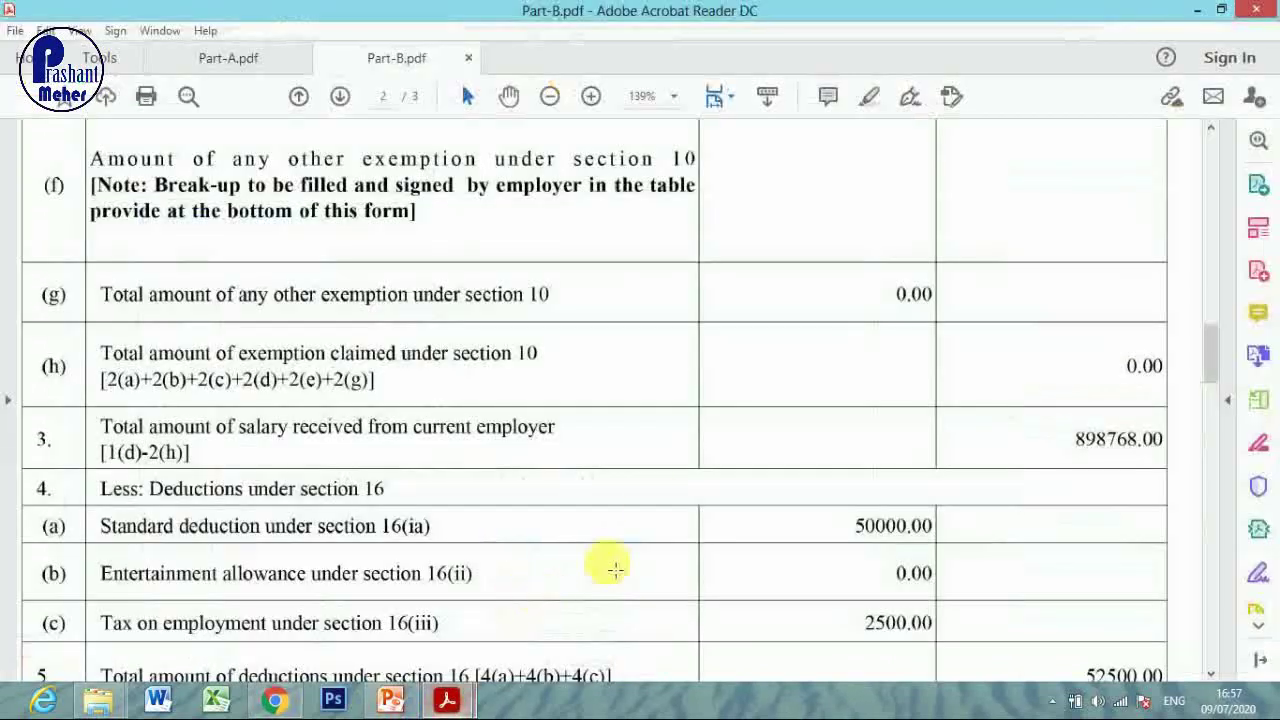
pyautogui.scroll(-4, 762, 472)
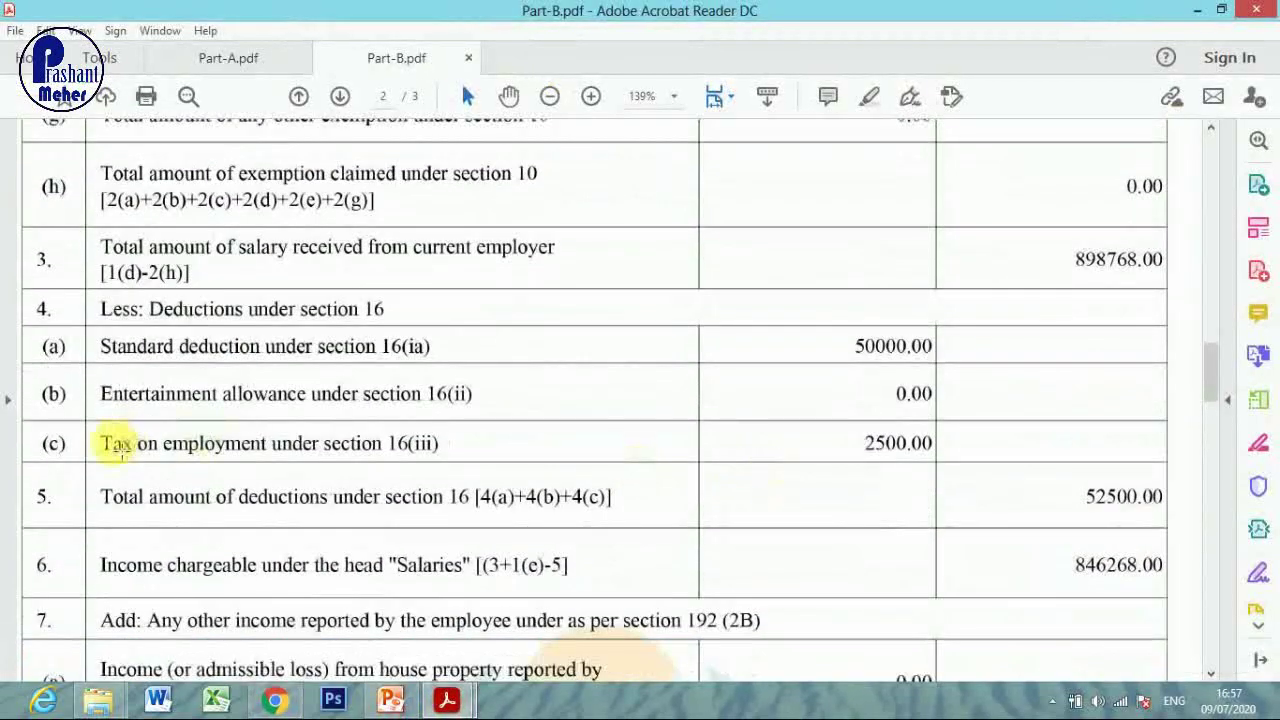
pyautogui.moveTo(103, 442); pyautogui.dragTo(460, 459)
pyautogui.moveTo(858, 445); pyautogui.dragTo(955, 462)
pyautogui.moveTo(840, 345); pyautogui.dragTo(945, 358)
pyautogui.moveTo(1082, 488); pyautogui.dragTo(1183, 532)
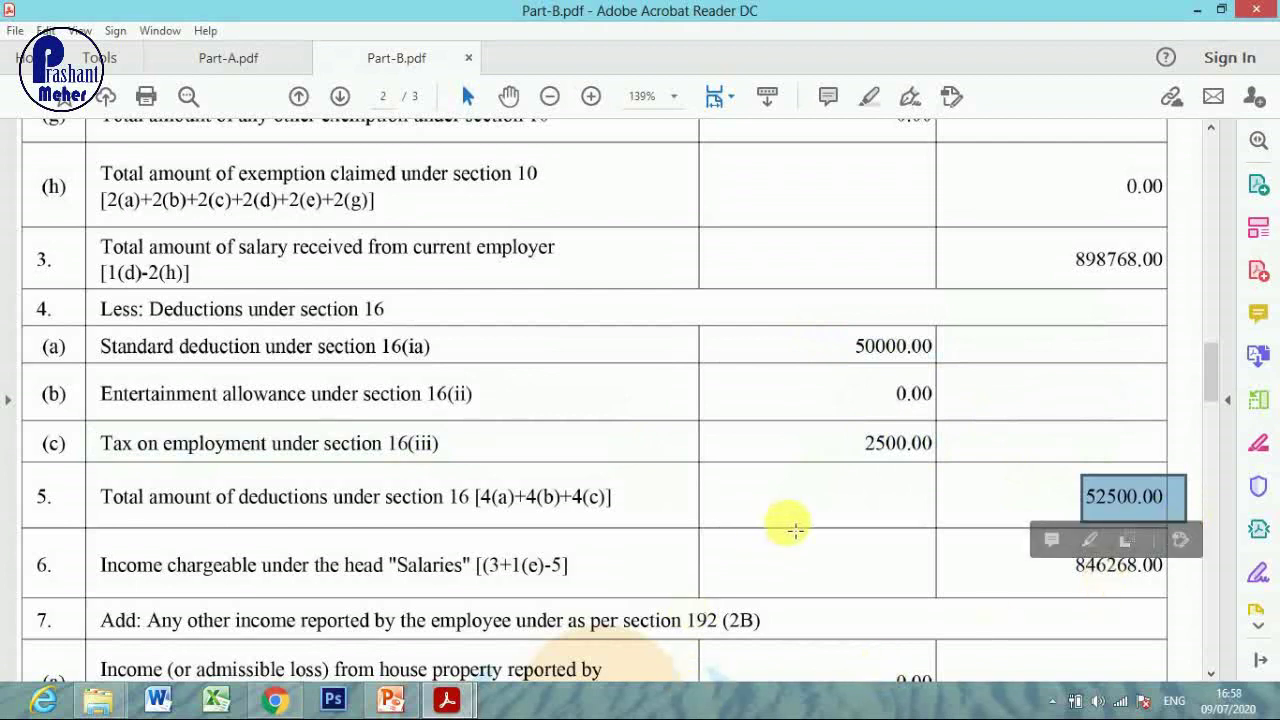
# - Back in the ITR-1 form, set professional tax u/s 16(iii) to 2500 and check the total deductions and income chargeable under Salaries
pyautogui.click(279, 704)
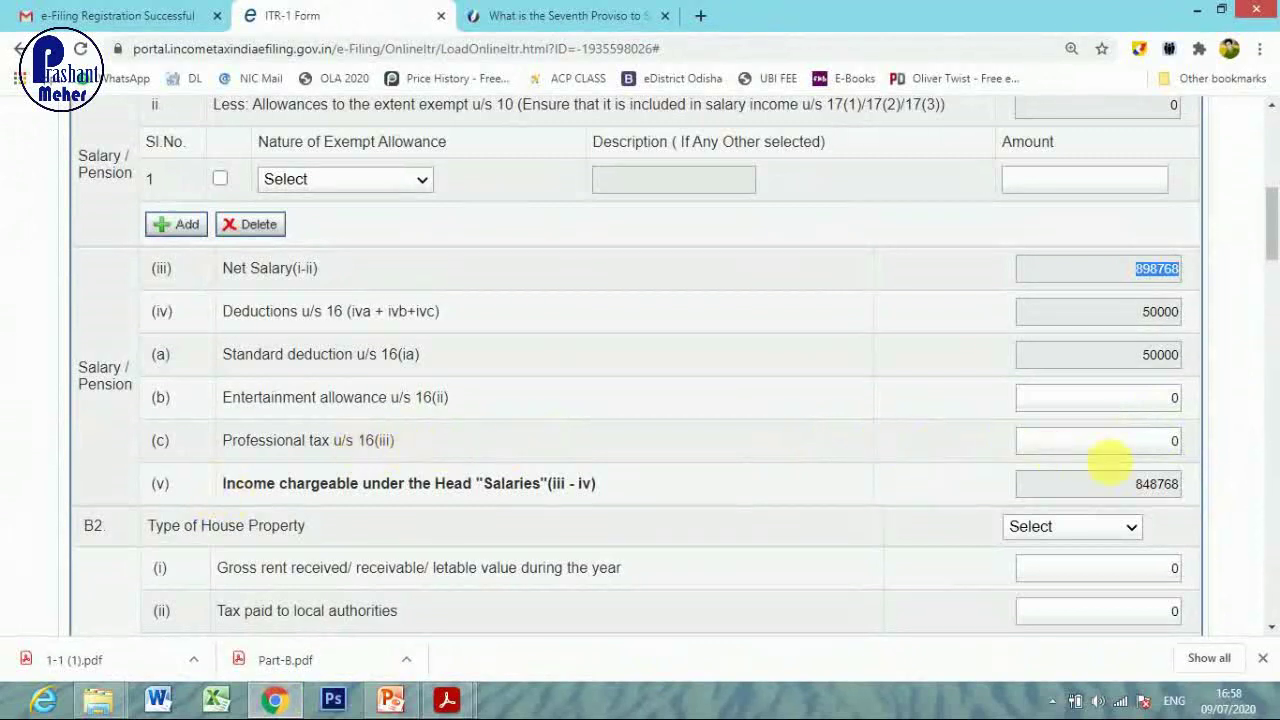
pyautogui.click(1165, 442)
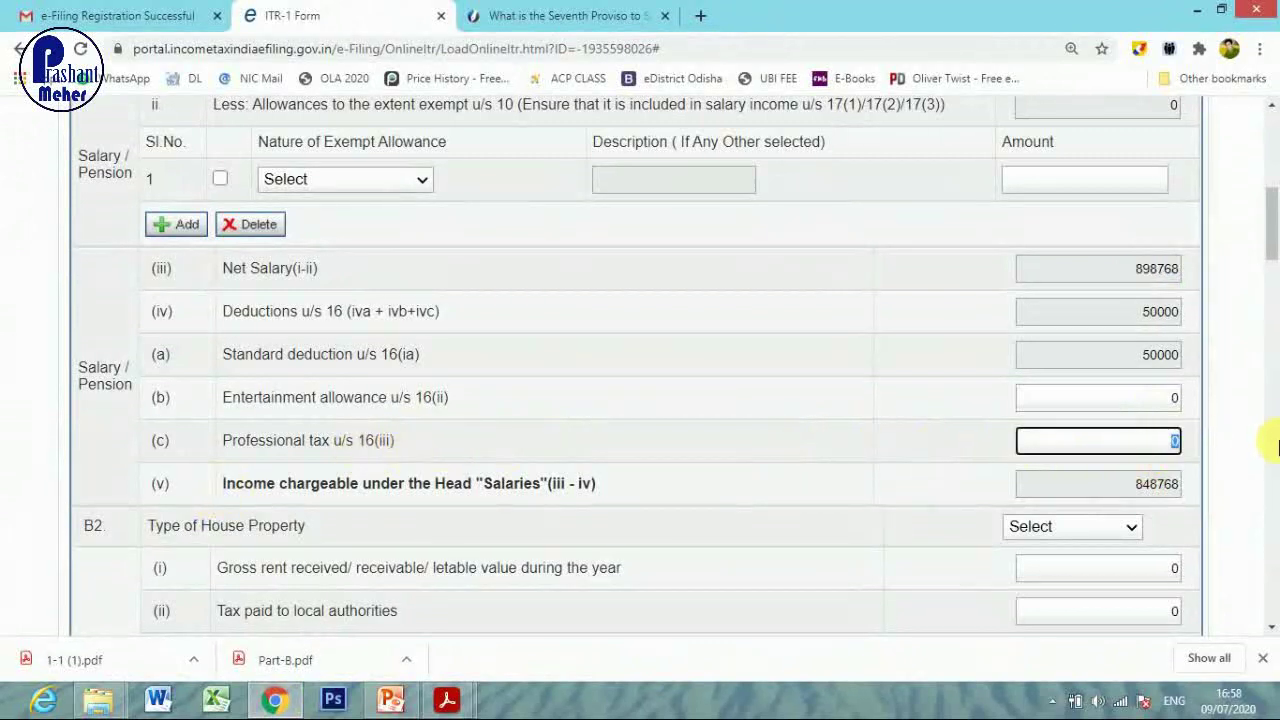
pyautogui.click(952, 478)
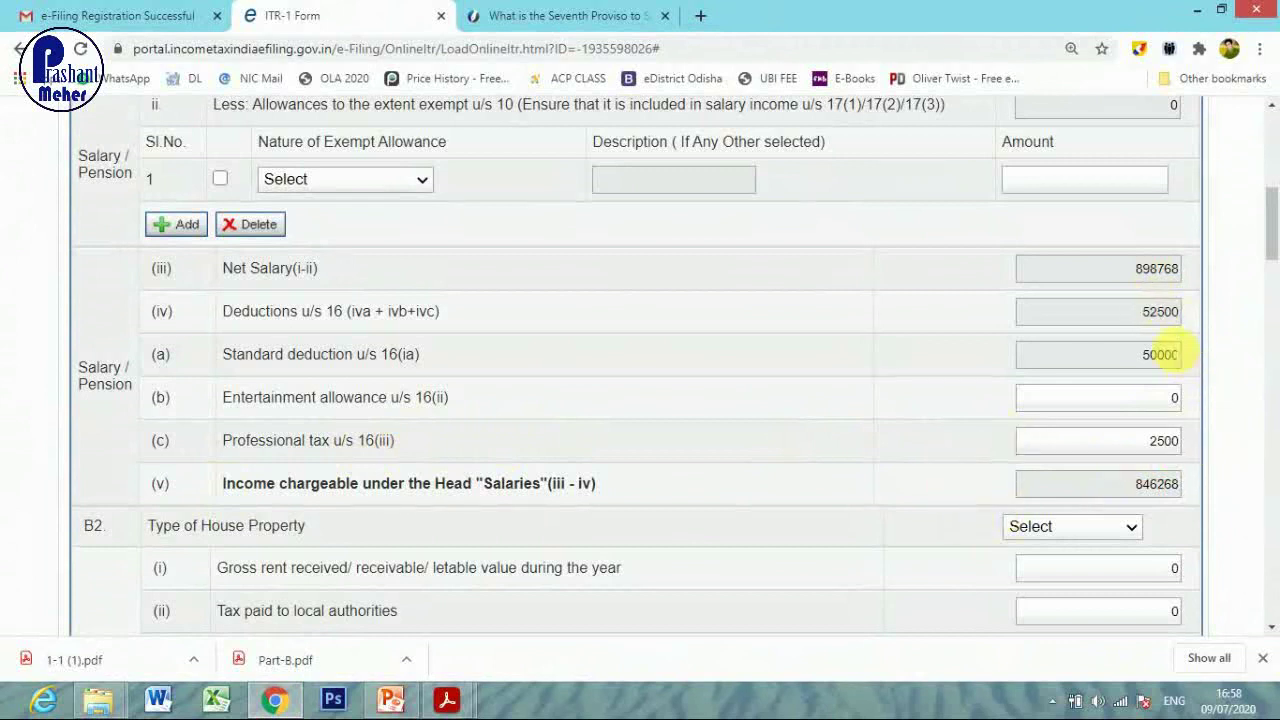
pyautogui.moveTo(1143, 319); pyautogui.dragTo(1192, 315)
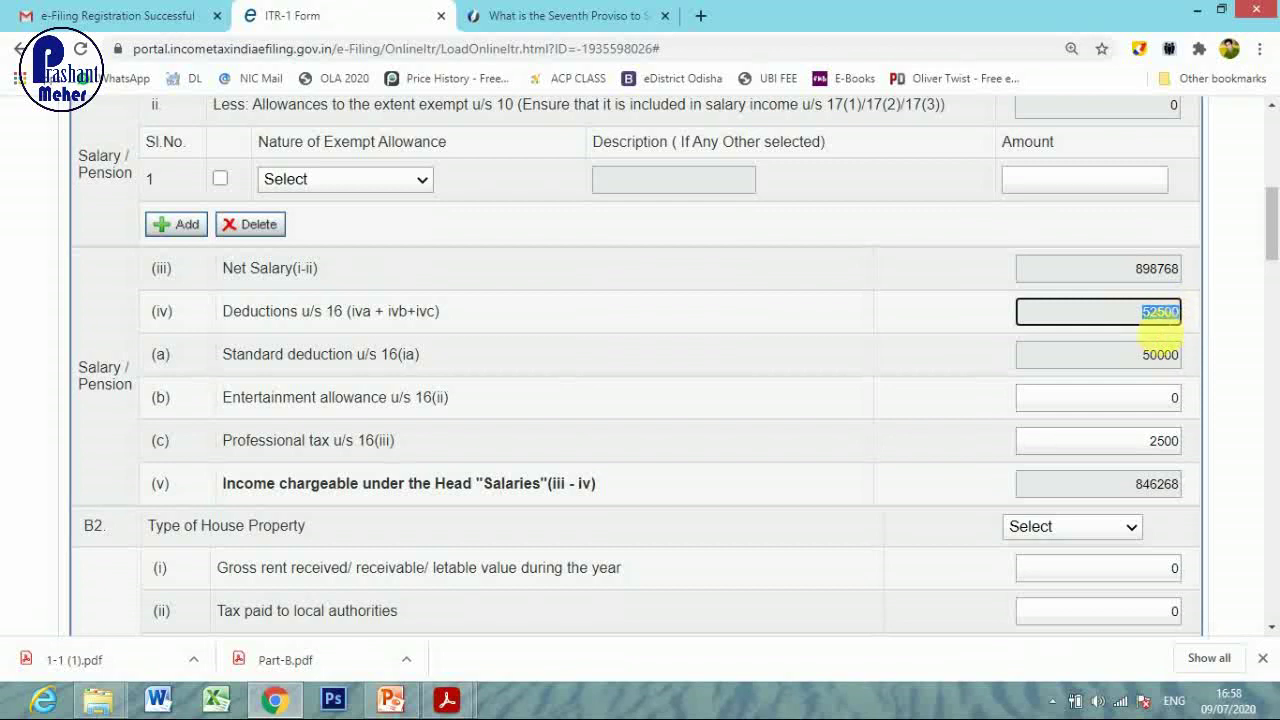
pyautogui.moveTo(1150, 484); pyautogui.dragTo(1188, 497)
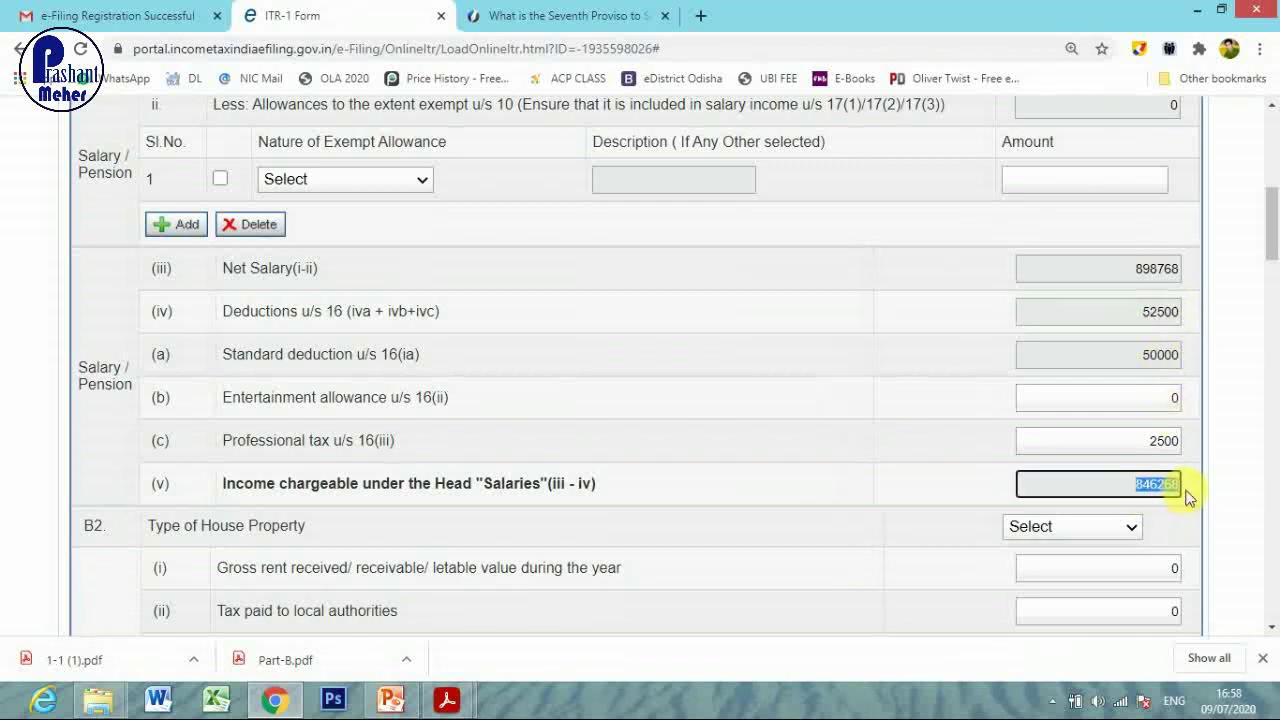
# - Review the B2 House Property fields for gross rent, tax paid to local authorities and interest payable on borrowed capital
pyautogui.scroll(-3, 1193, 490)
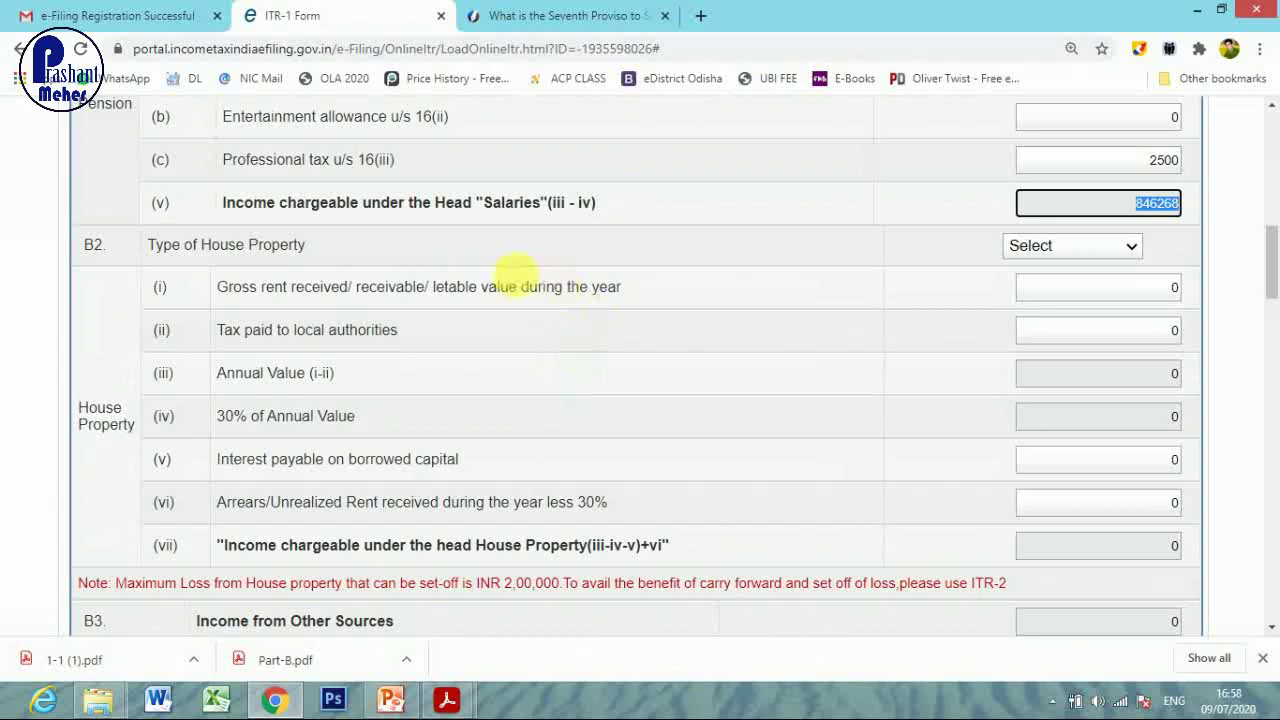
pyautogui.scroll(-1, 900, 265)
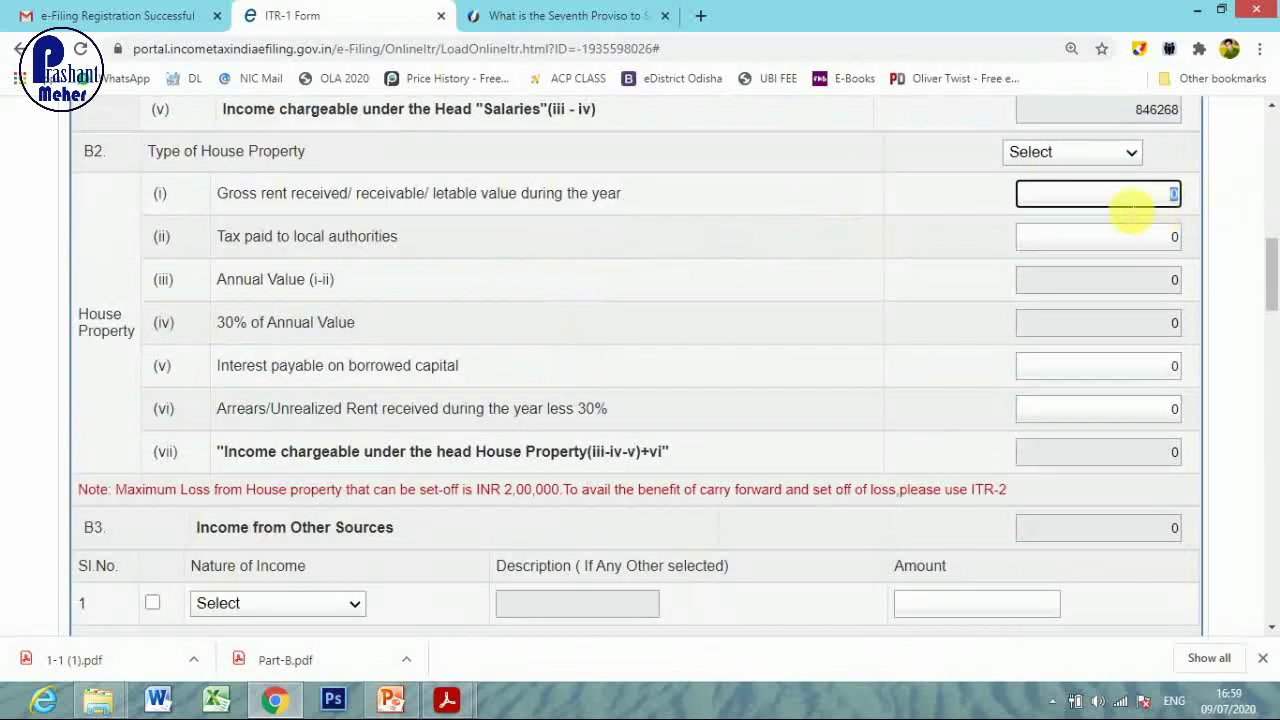
pyautogui.click(1115, 195)
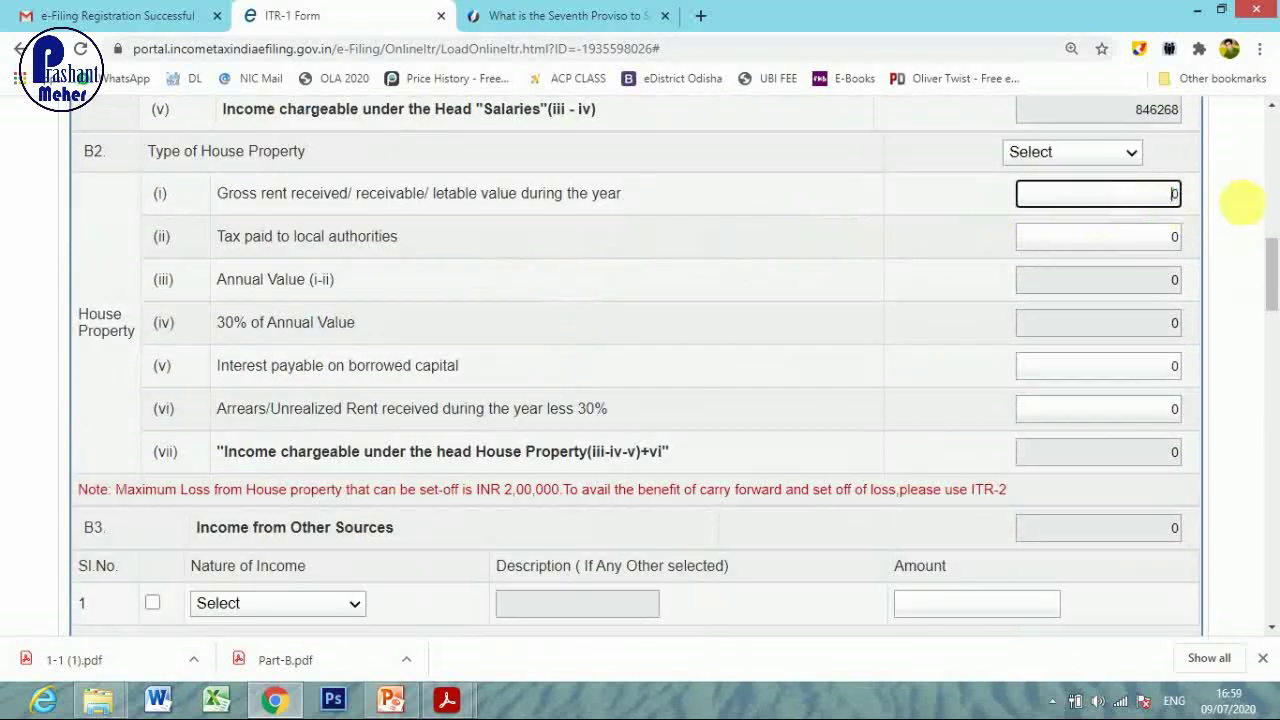
pyautogui.click(1150, 237)
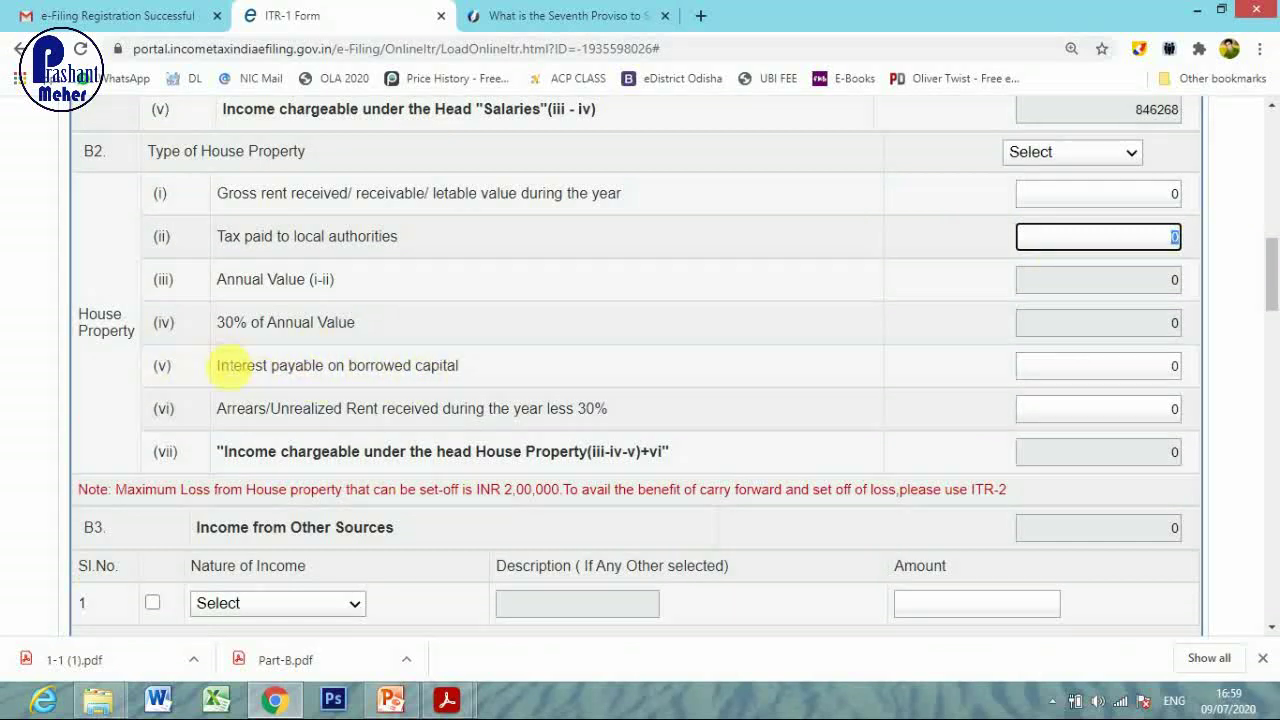
pyautogui.click(222, 368)
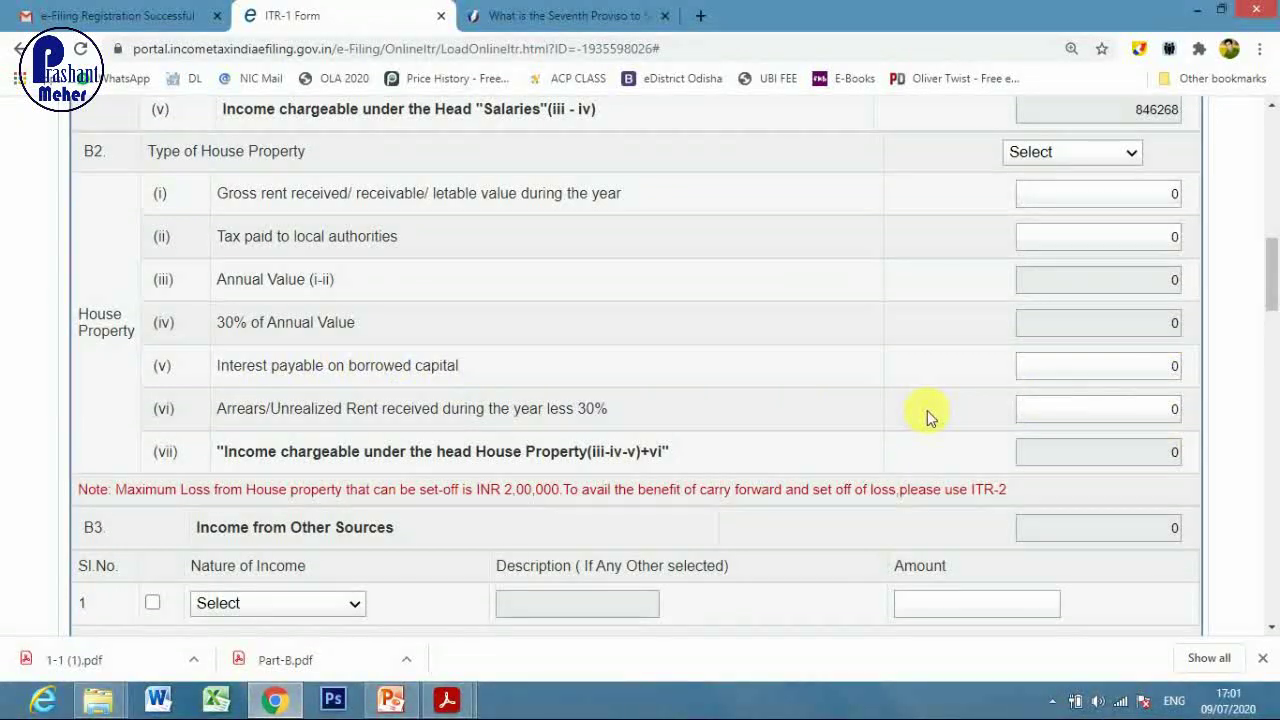
# - Under Income from Other Sources, enter 20000 as Interest from Deposit and add a second row with Any Other as its nature
pyautogui.scroll(-3, 928, 411)
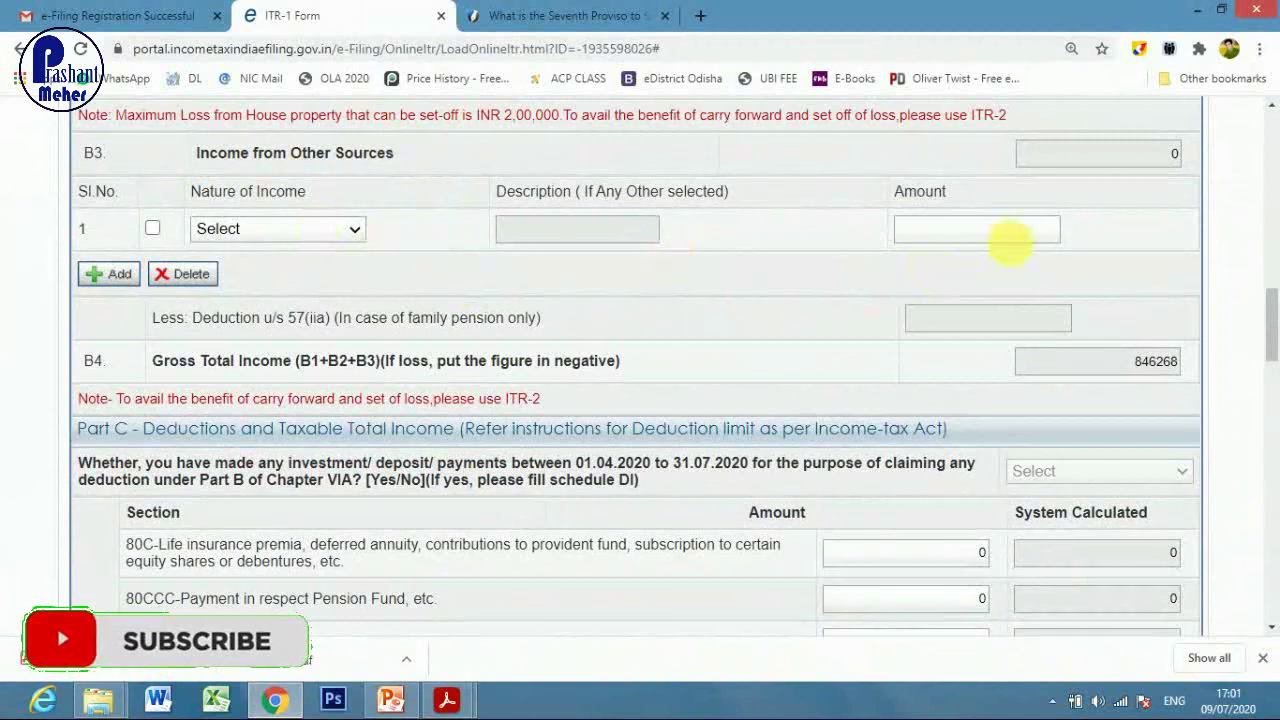
pyautogui.click(324, 232)
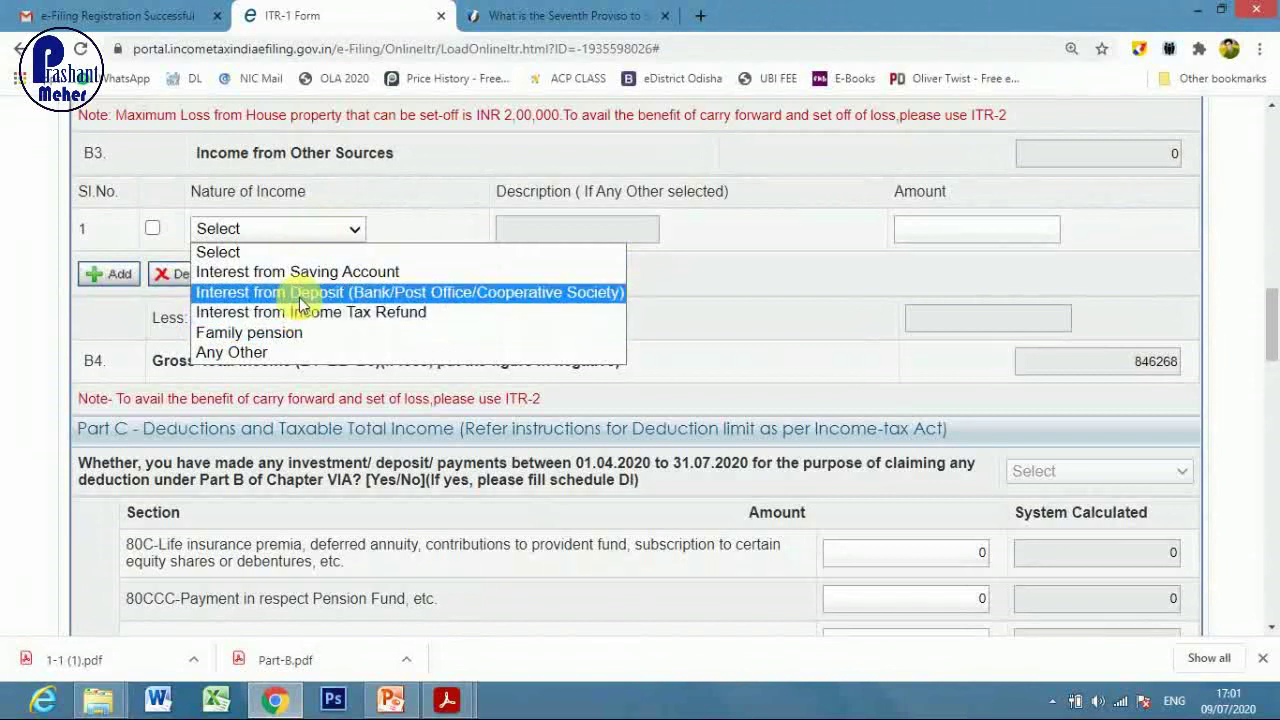
pyautogui.click(328, 292)
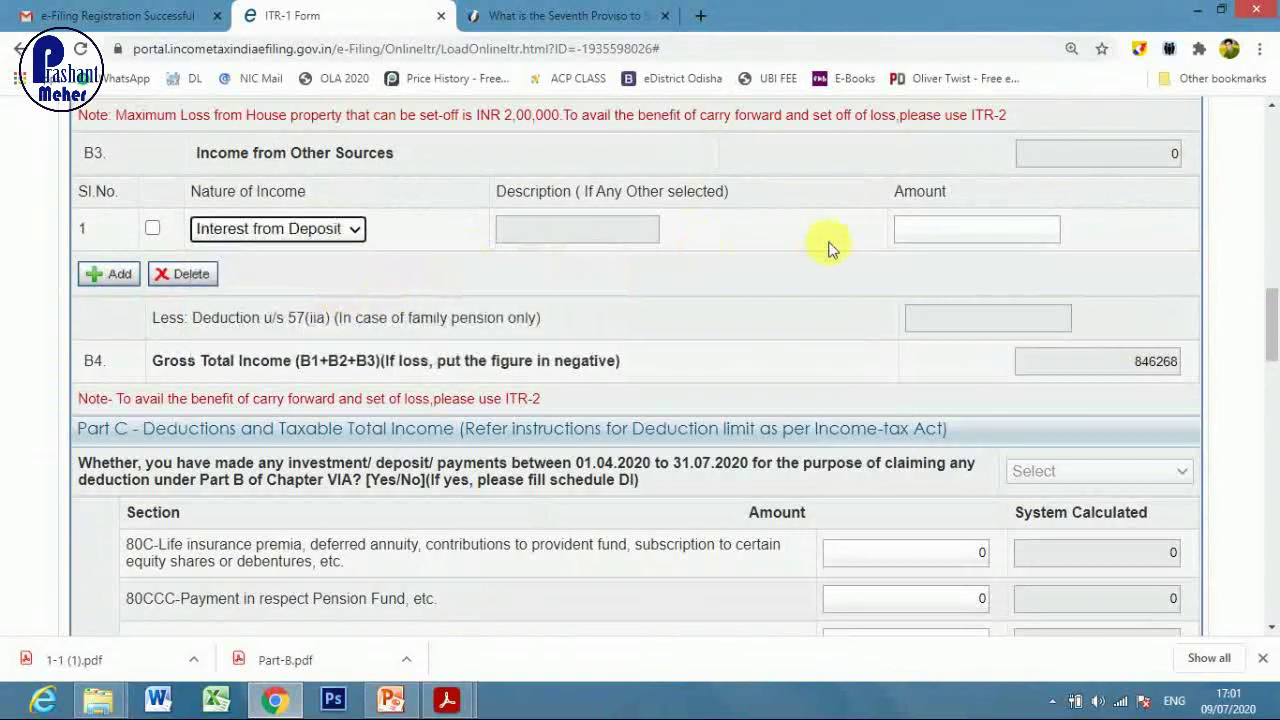
pyautogui.click(930, 230)
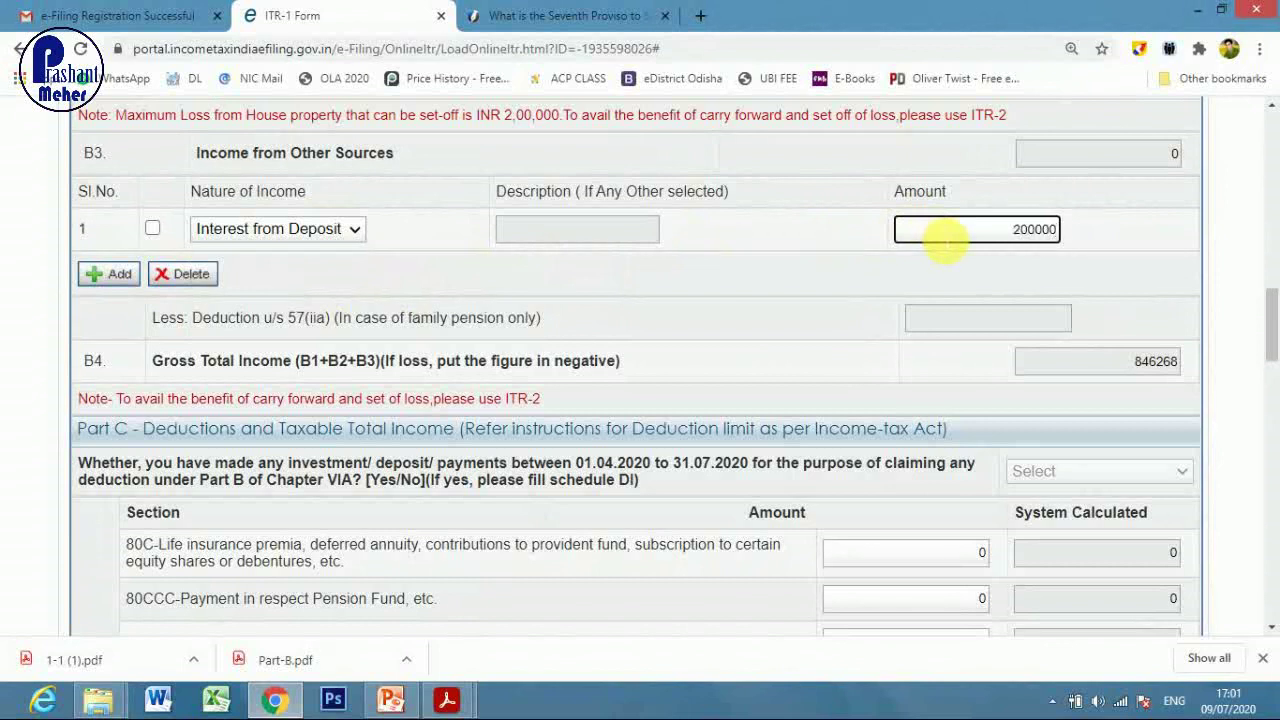
pyautogui.click(1125, 248)
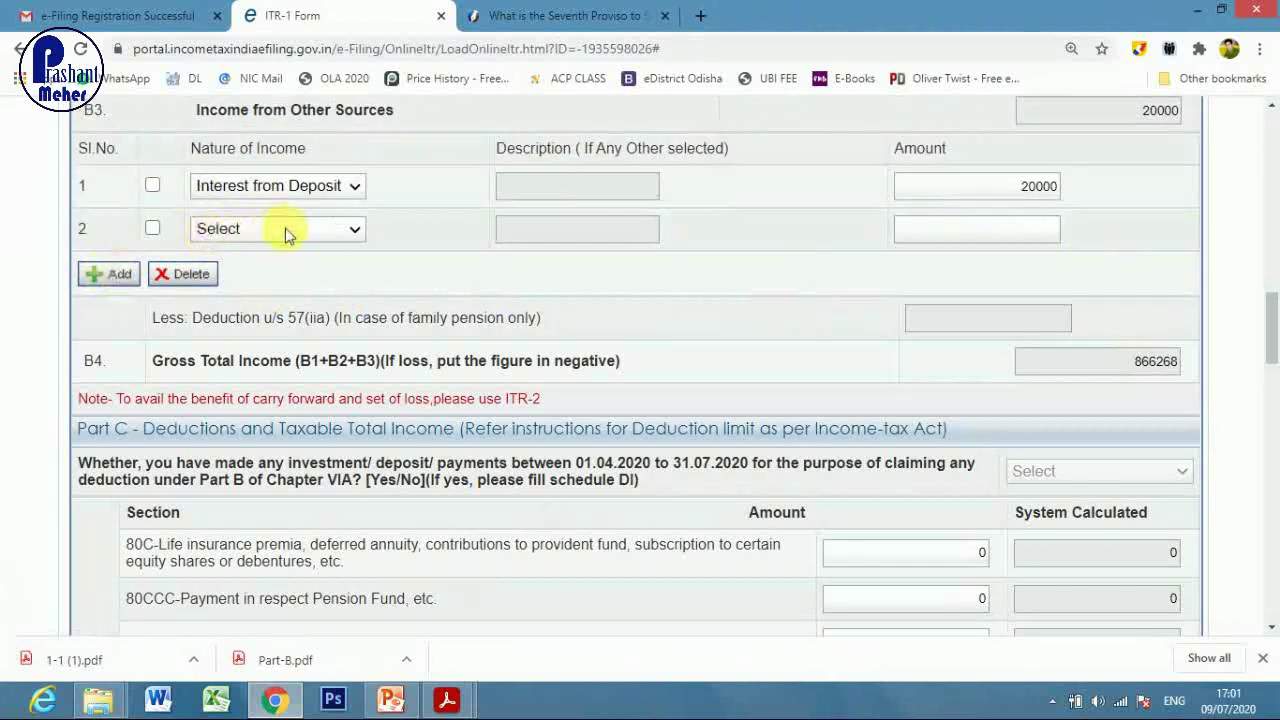
pyautogui.click(285, 233)
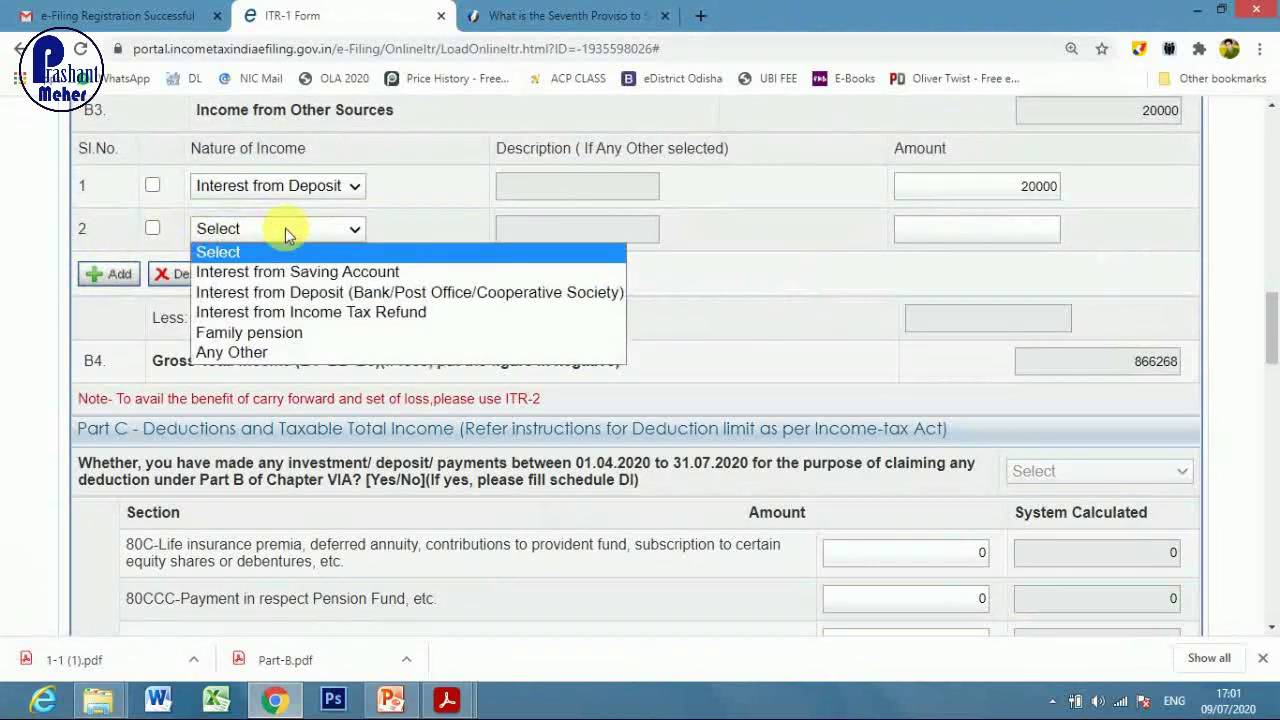
pyautogui.click(257, 351)
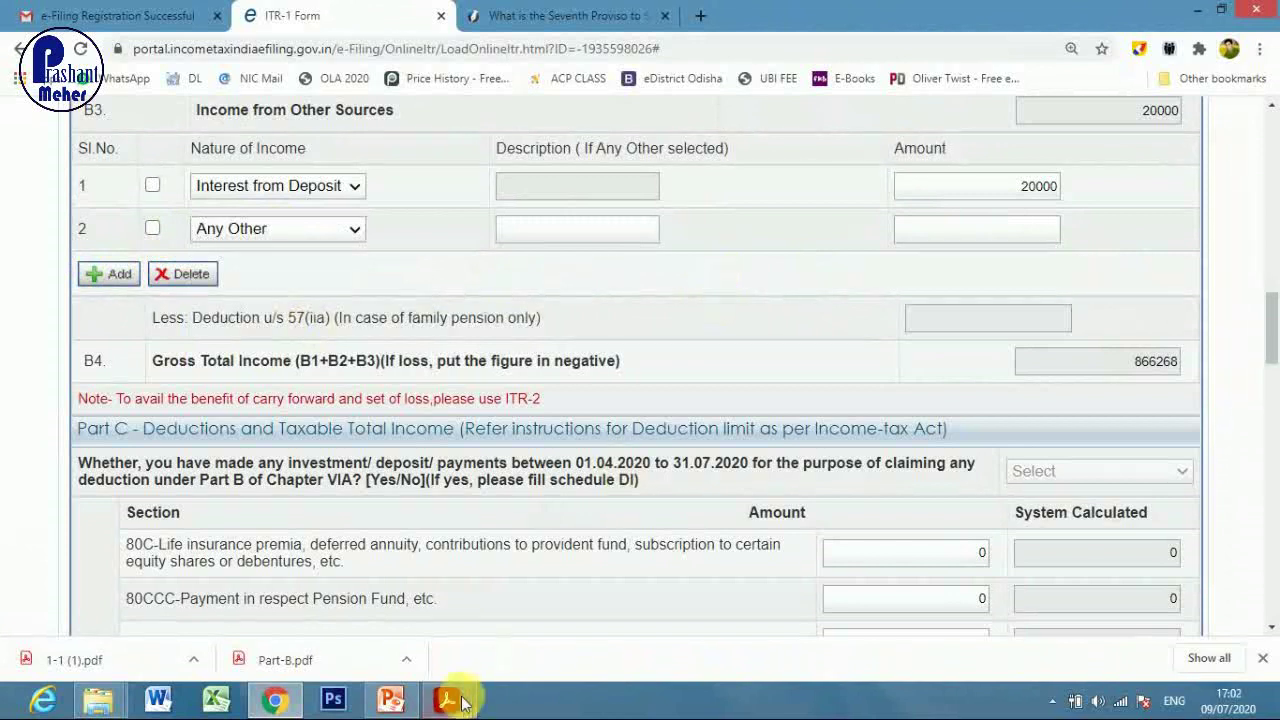
# - Switch to Part-B.pdf in Acrobat Reader and look up the income under the head Other Sources offered for TDS
pyautogui.moveTo(447, 700)
pyautogui.click(517, 615)
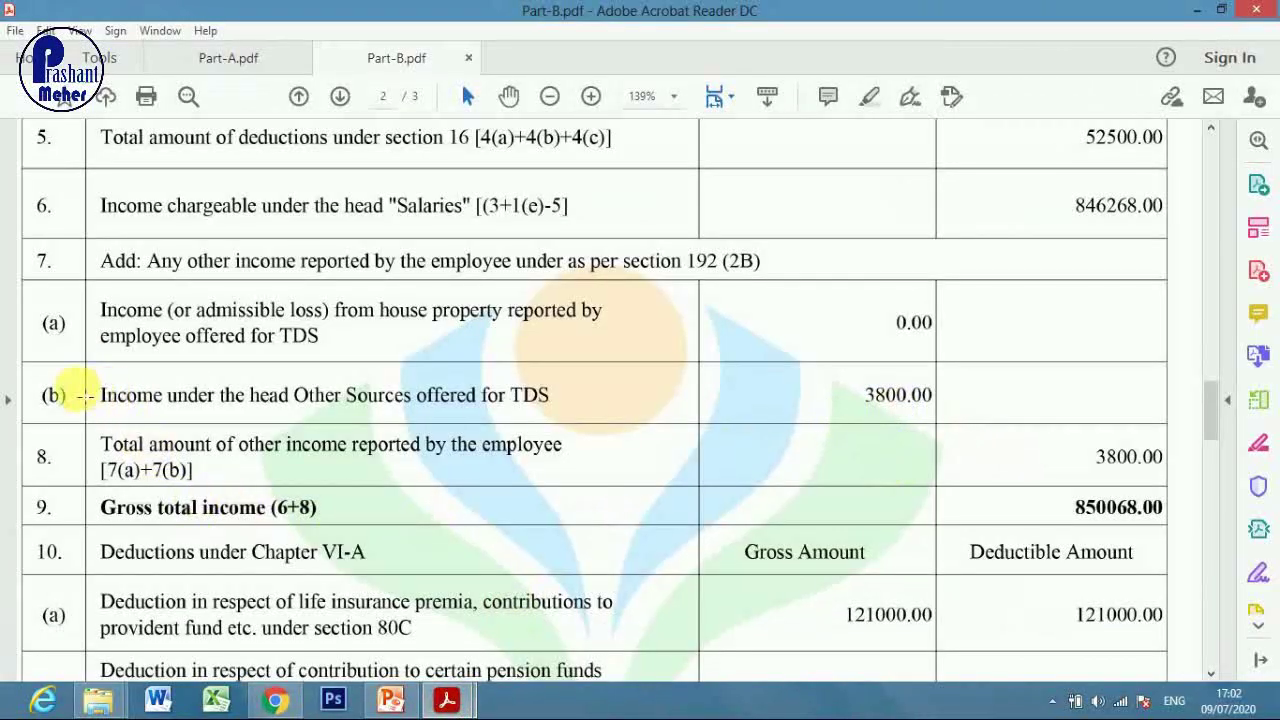
pyautogui.moveTo(100, 395); pyautogui.dragTo(580, 417)
pyautogui.moveTo(847, 380); pyautogui.dragTo(963, 408)
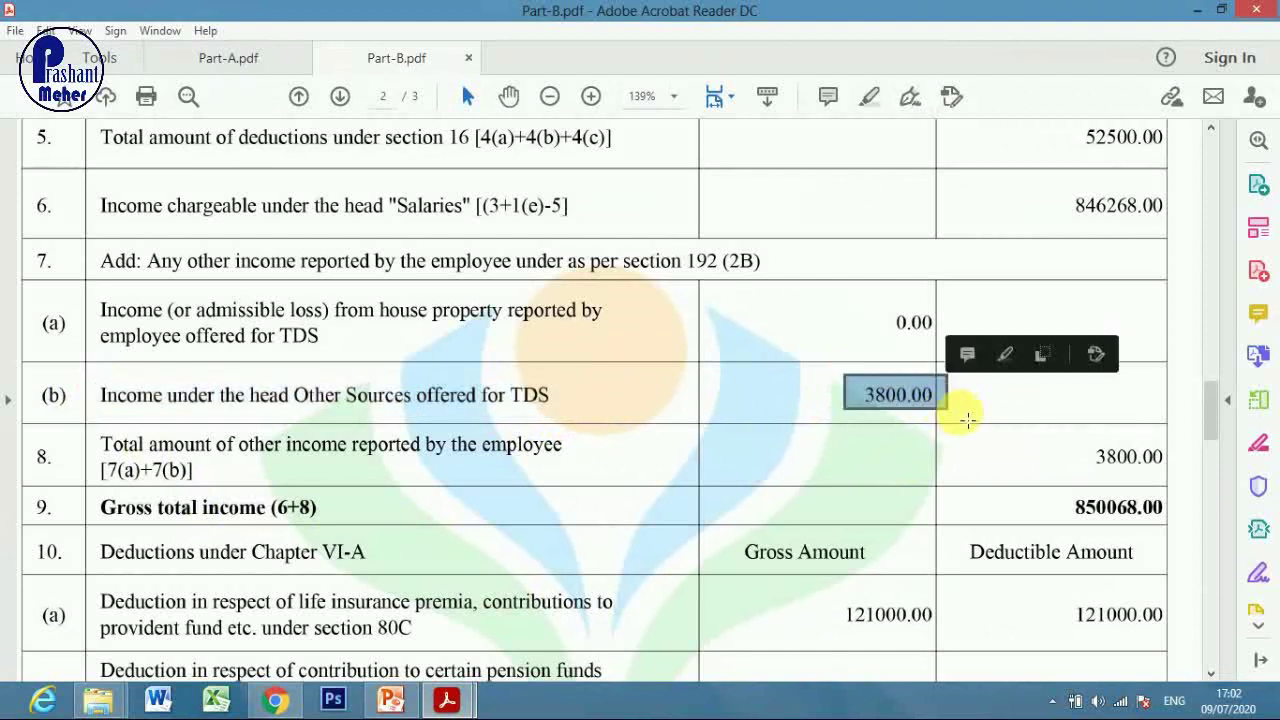
# - Return to the ITR-1 form in Chrome and complete the Any Other row with amount 3800 and description "Income from business"
pyautogui.click(986, 400)
pyautogui.click(1030, 410)
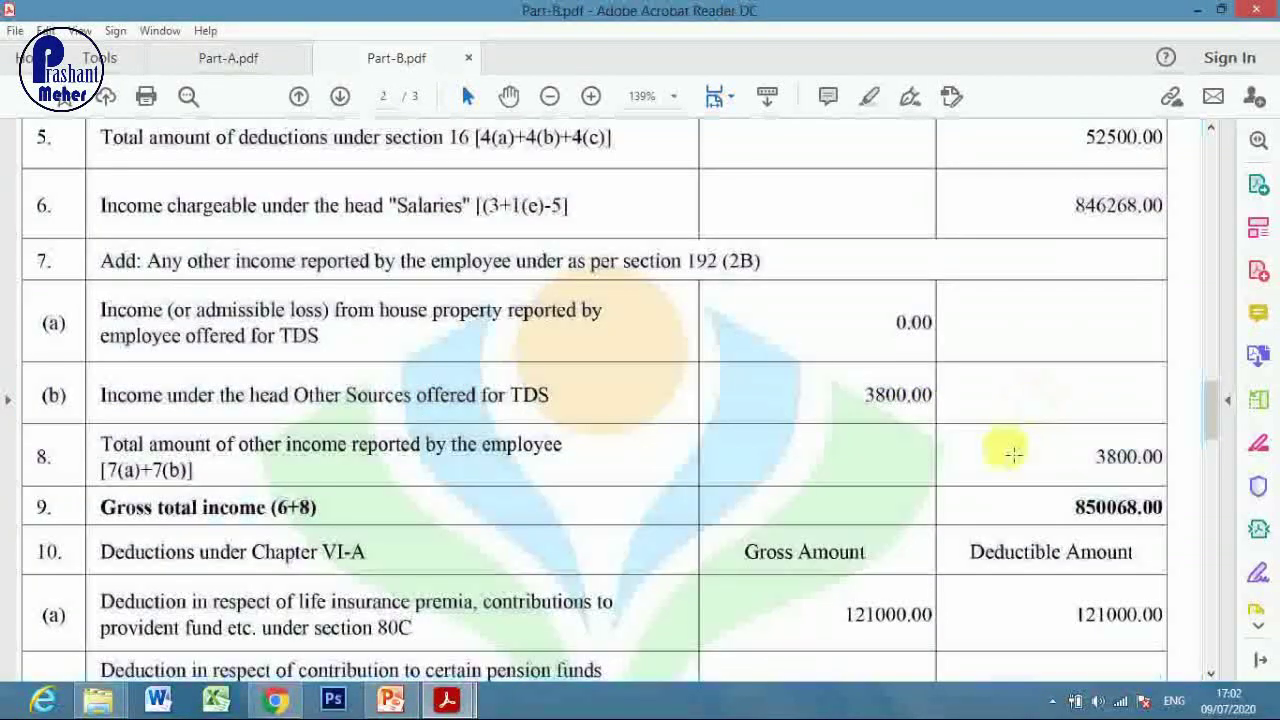
pyautogui.moveTo(447, 698)
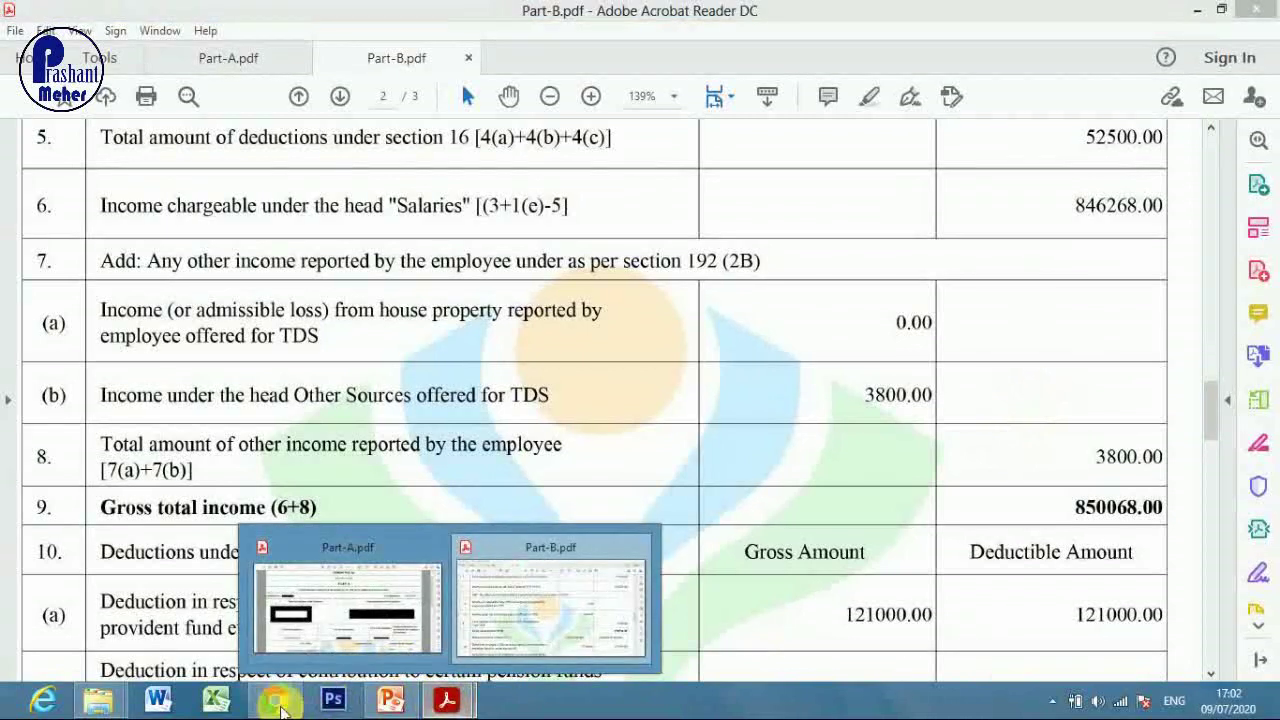
pyautogui.click(275, 699)
pyautogui.click(1020, 230)
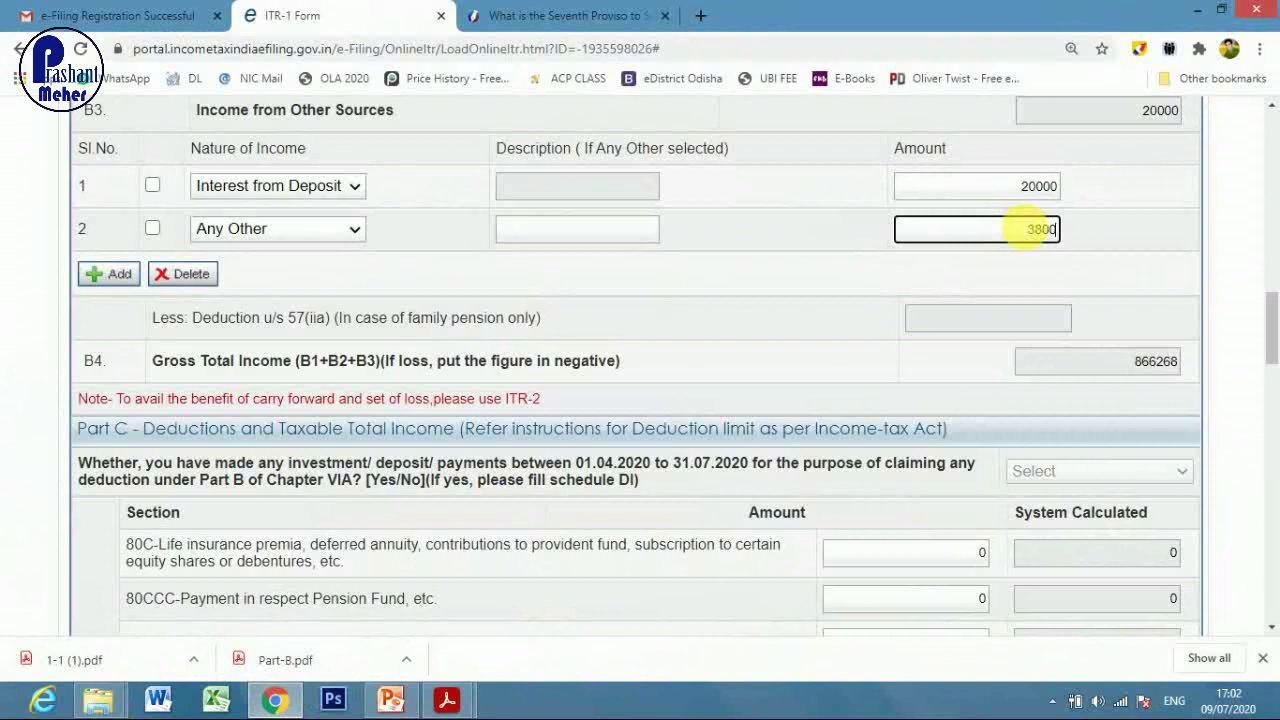
pyautogui.click(560, 232)
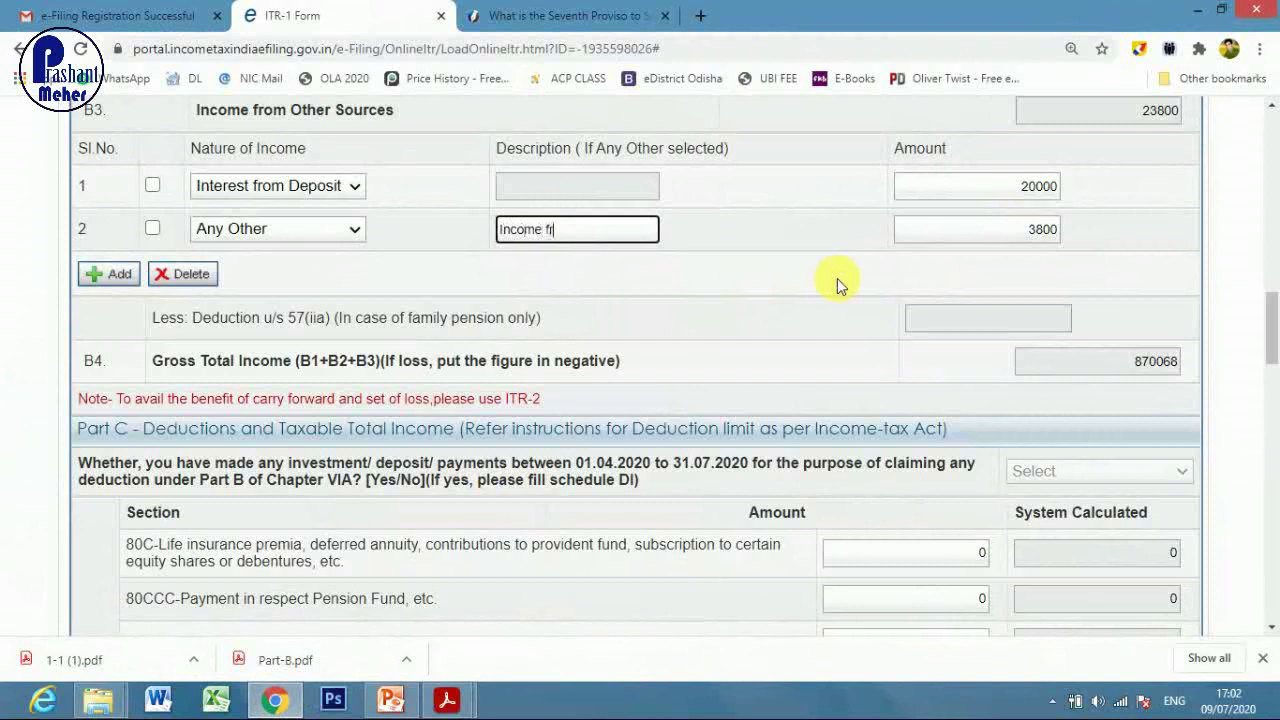
pyautogui.write('Income from business')
pyautogui.click(780, 277)
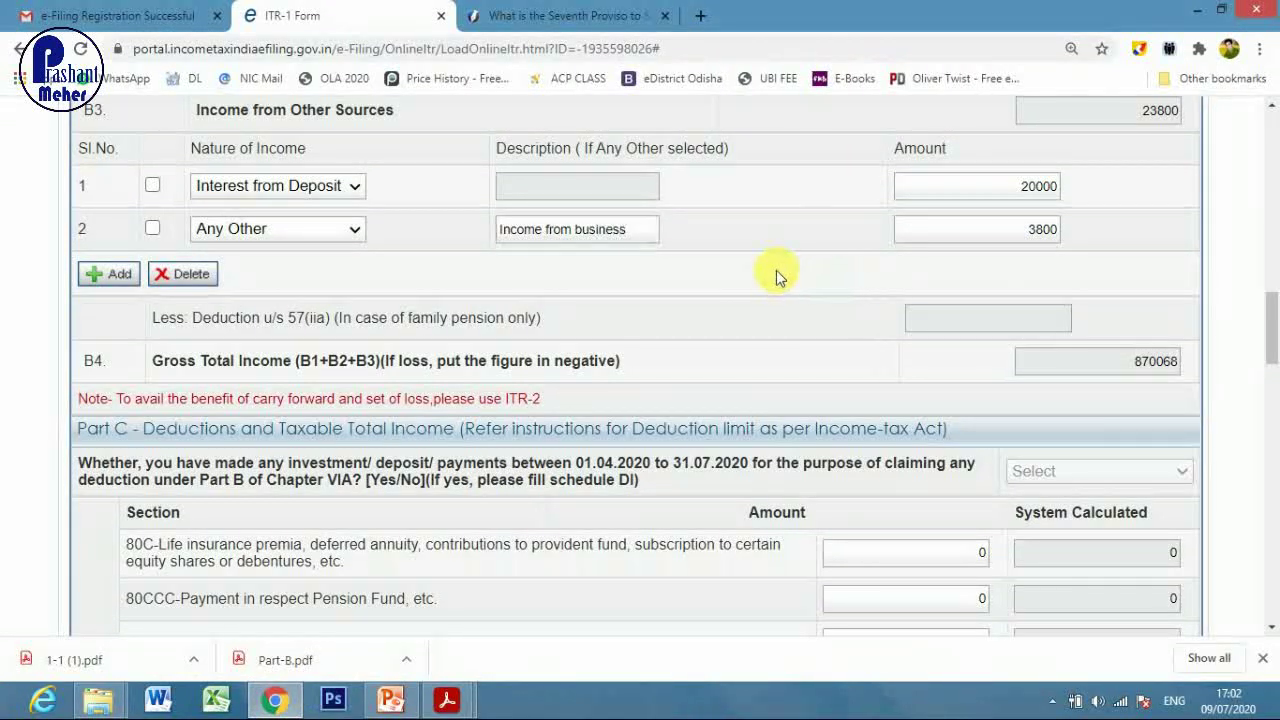
# - Check the B4 Gross Total Income figure below the Income from Other Sources rows
pyautogui.scroll(-2, 780, 356)
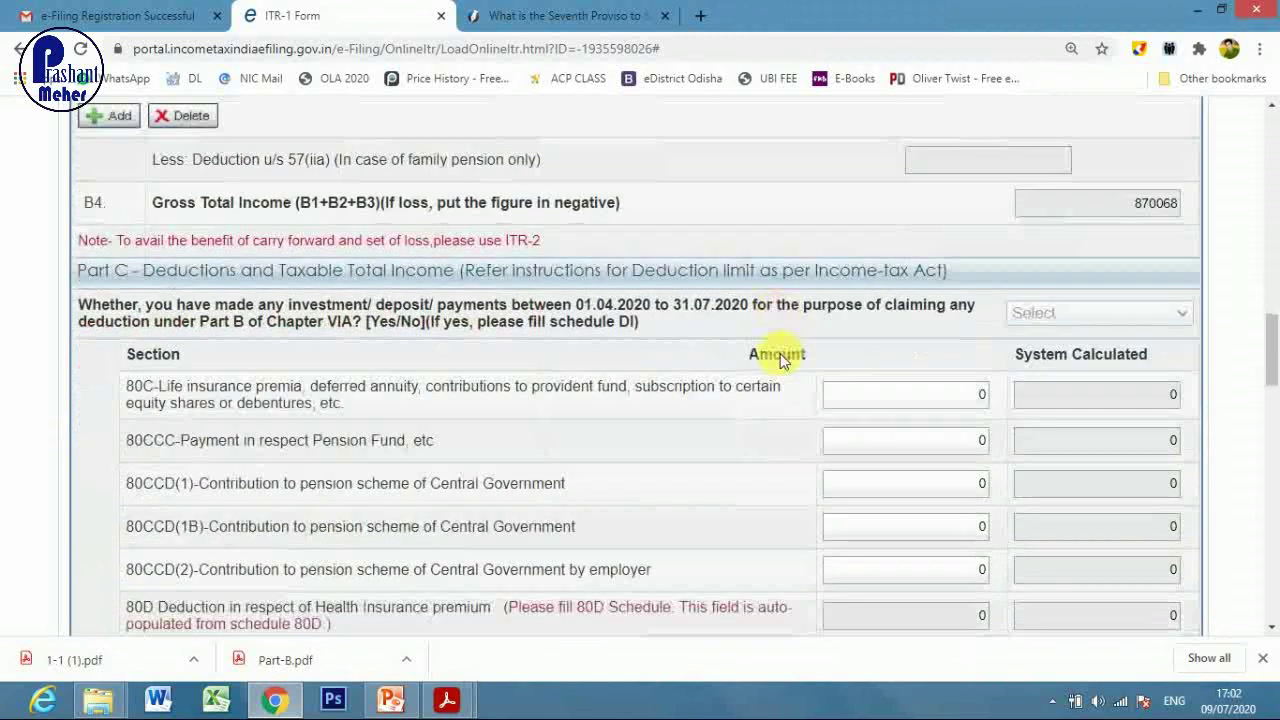
pyautogui.scroll(3, 782, 360)
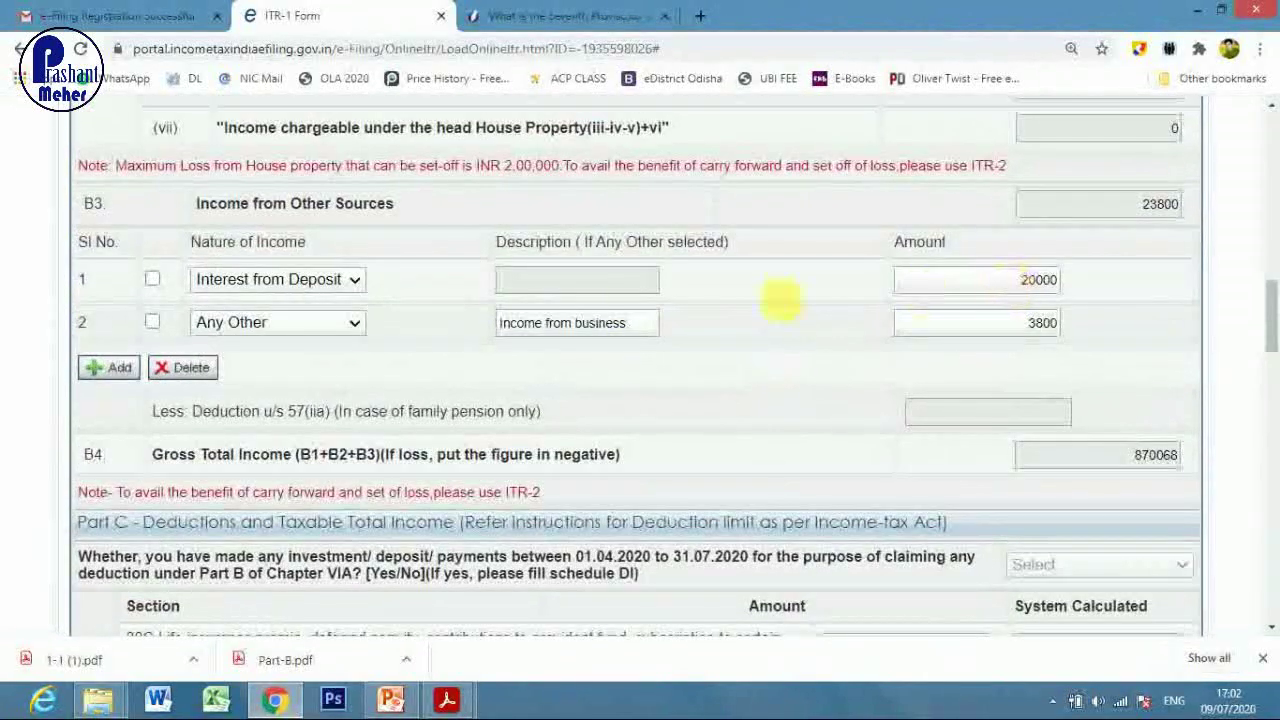
pyautogui.click(1132, 463)
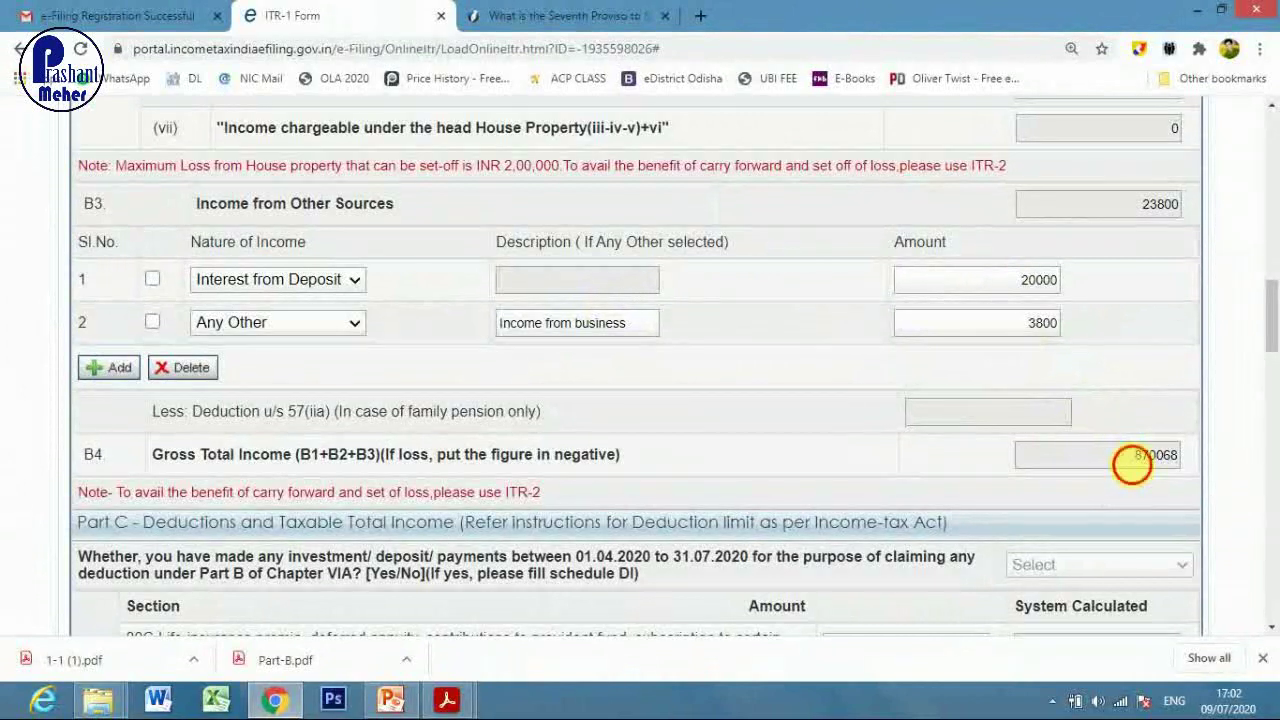
pyautogui.moveTo(1132, 463); pyautogui.dragTo(1186, 450)
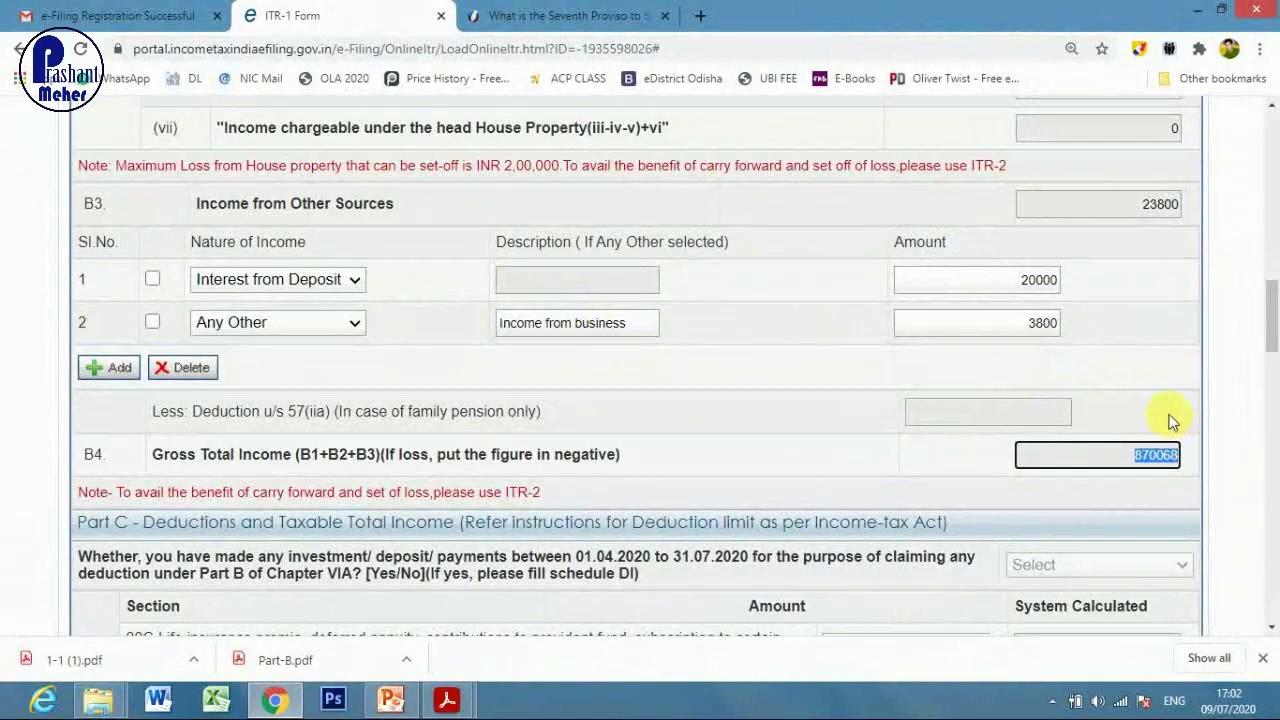
# - Review the Part C deduction sections from 80C through 80U and the Total Deductions and Total Income lines
pyautogui.scroll(-4, 1162, 414)
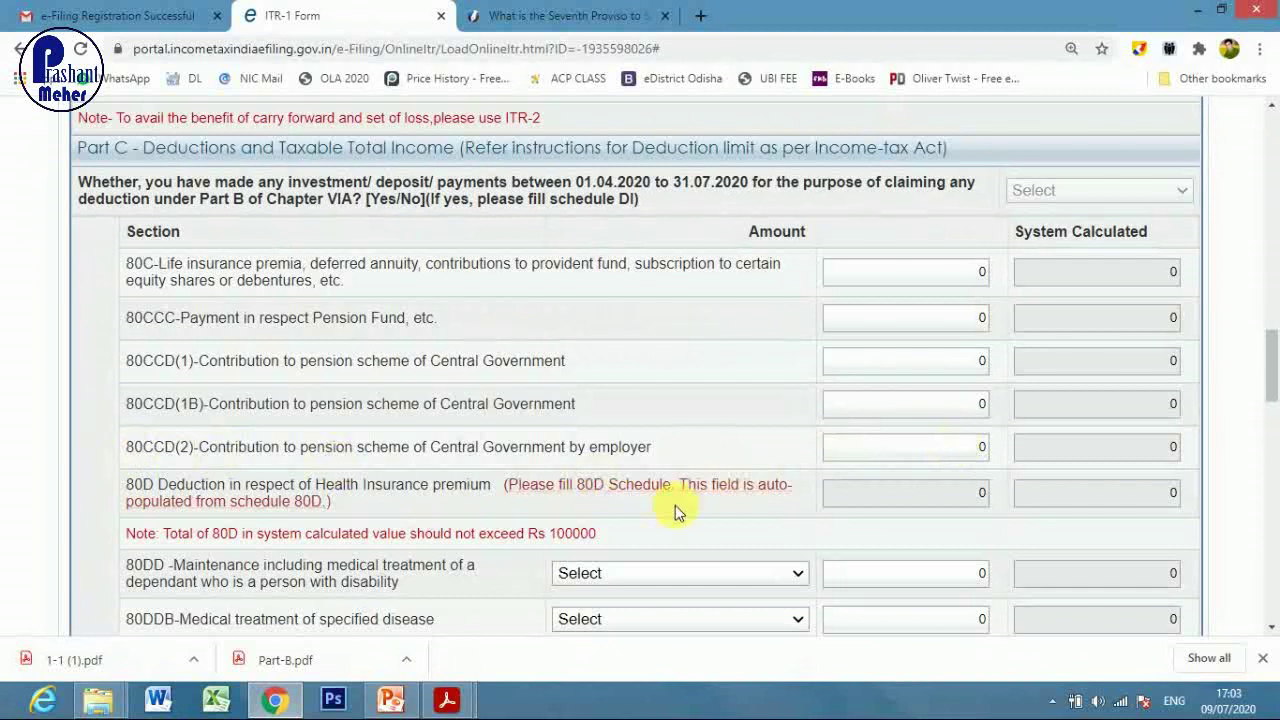
pyautogui.scroll(-2, 675, 505)
pyautogui.click(133, 305)
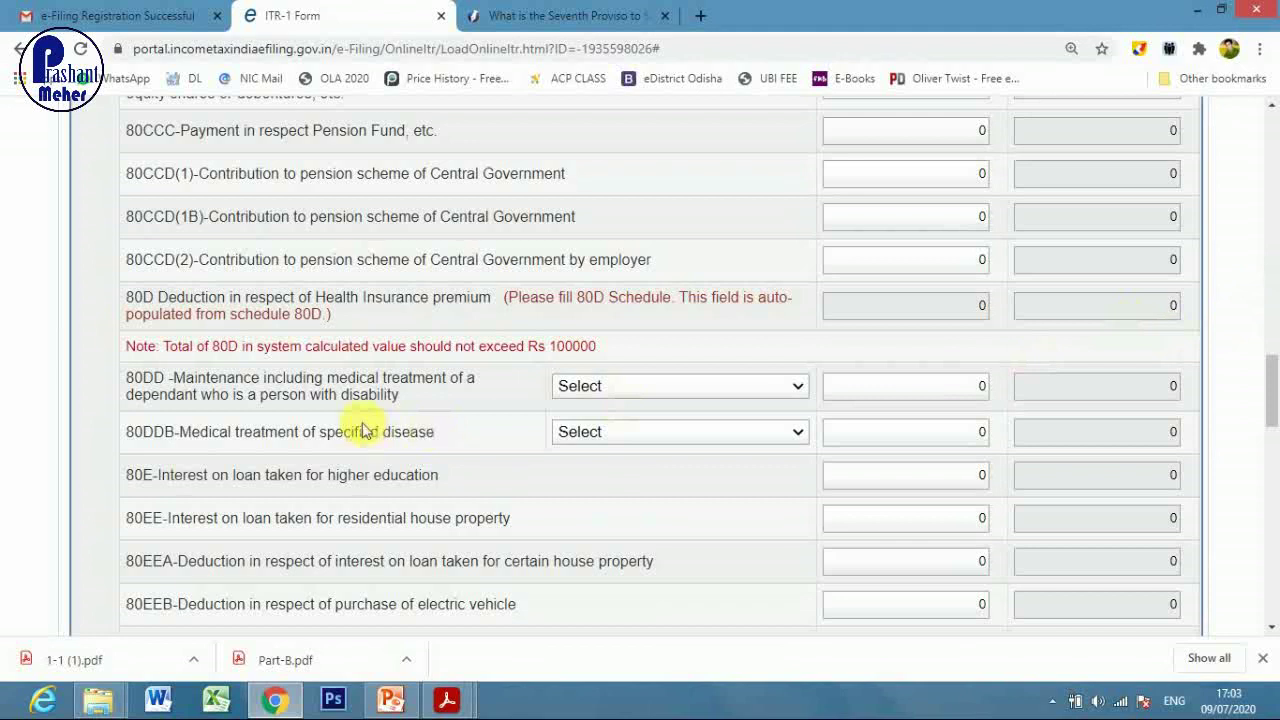
pyautogui.scroll(-1, 380, 430)
pyautogui.scroll(-1, 385, 428)
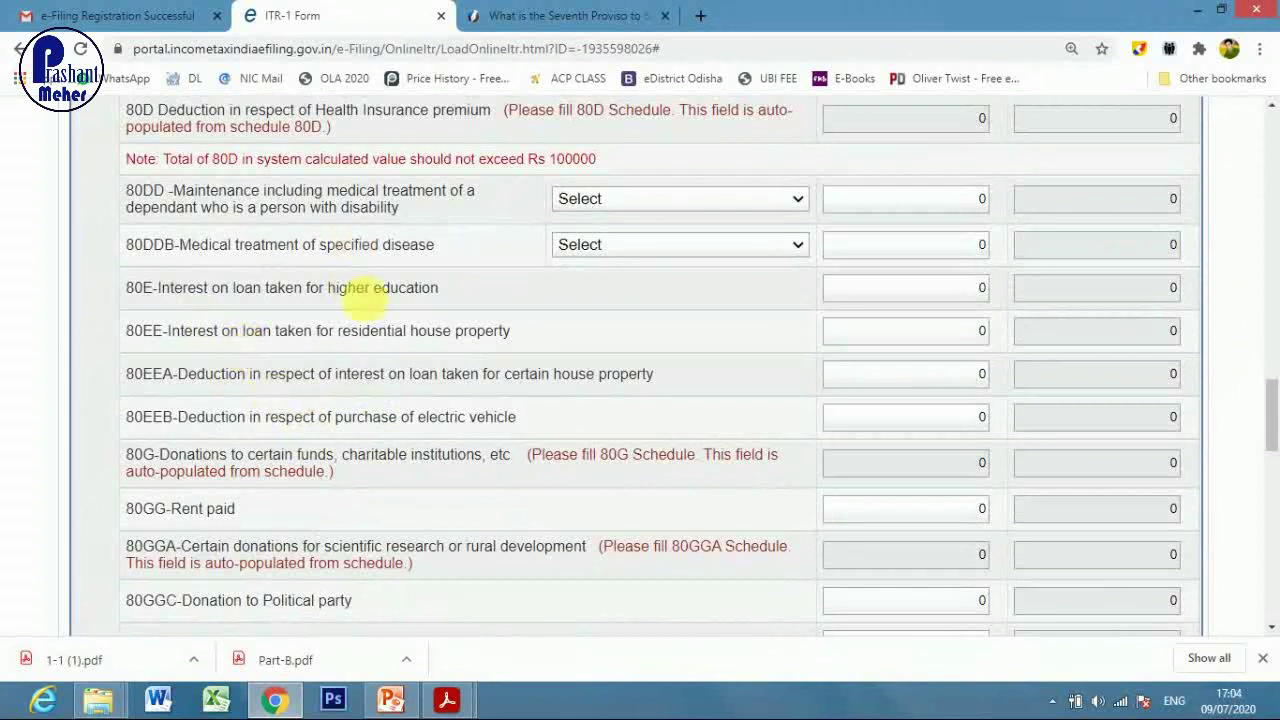
pyautogui.scroll(-3, 399, 430)
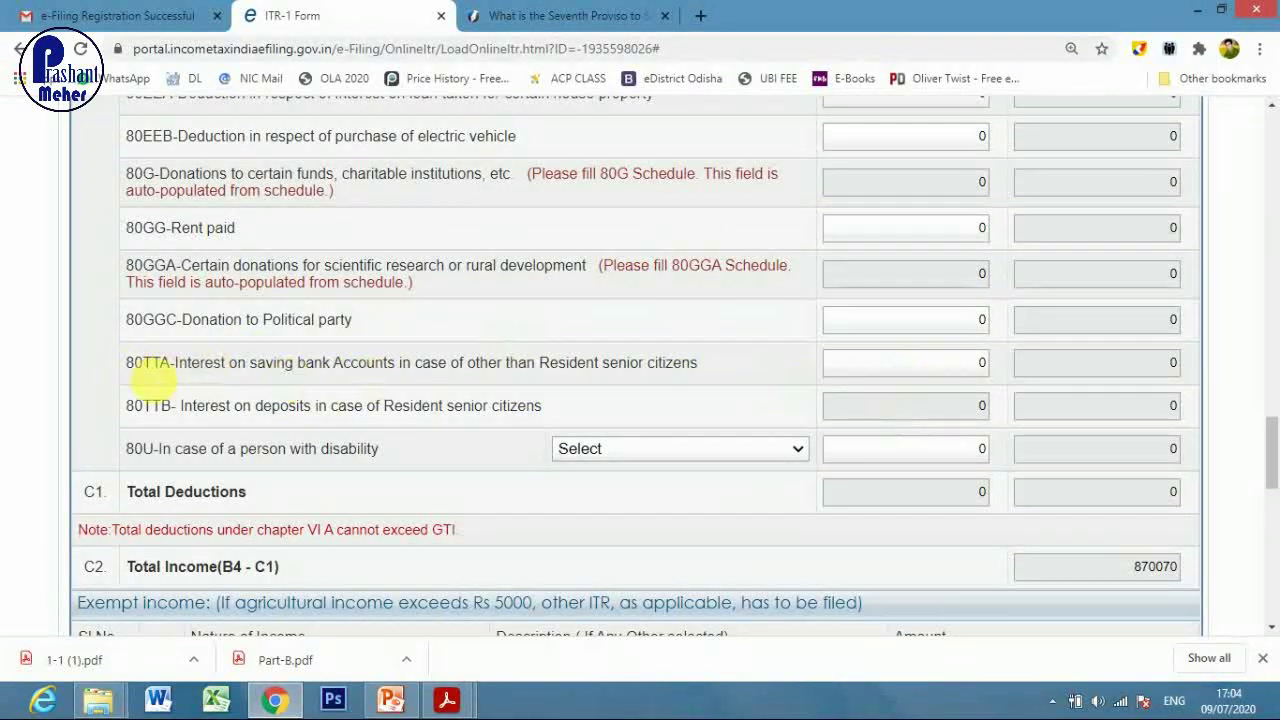
# - Add a third Income from Other Sources row with nature Interest from Saving Account and amount 5000
pyautogui.scroll(10, 384, 451)
pyautogui.scroll(3, 380, 455)
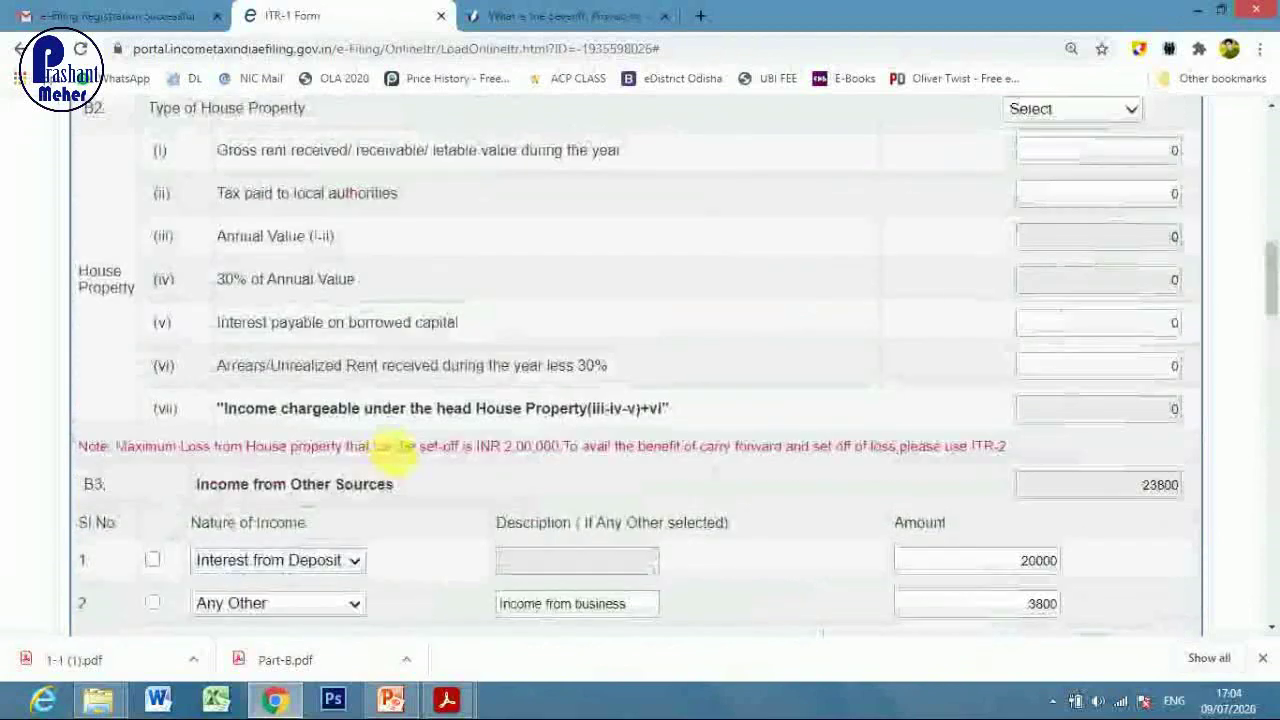
pyautogui.scroll(-3, 385, 452)
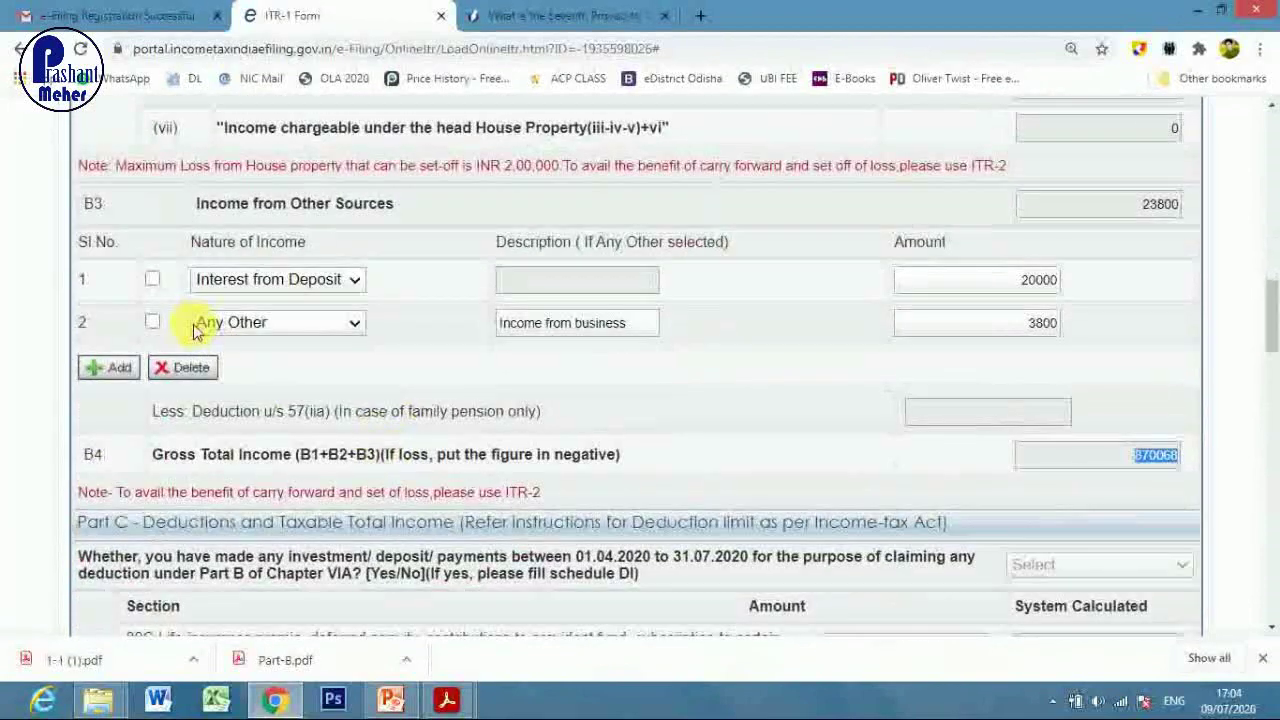
pyautogui.click(108, 367)
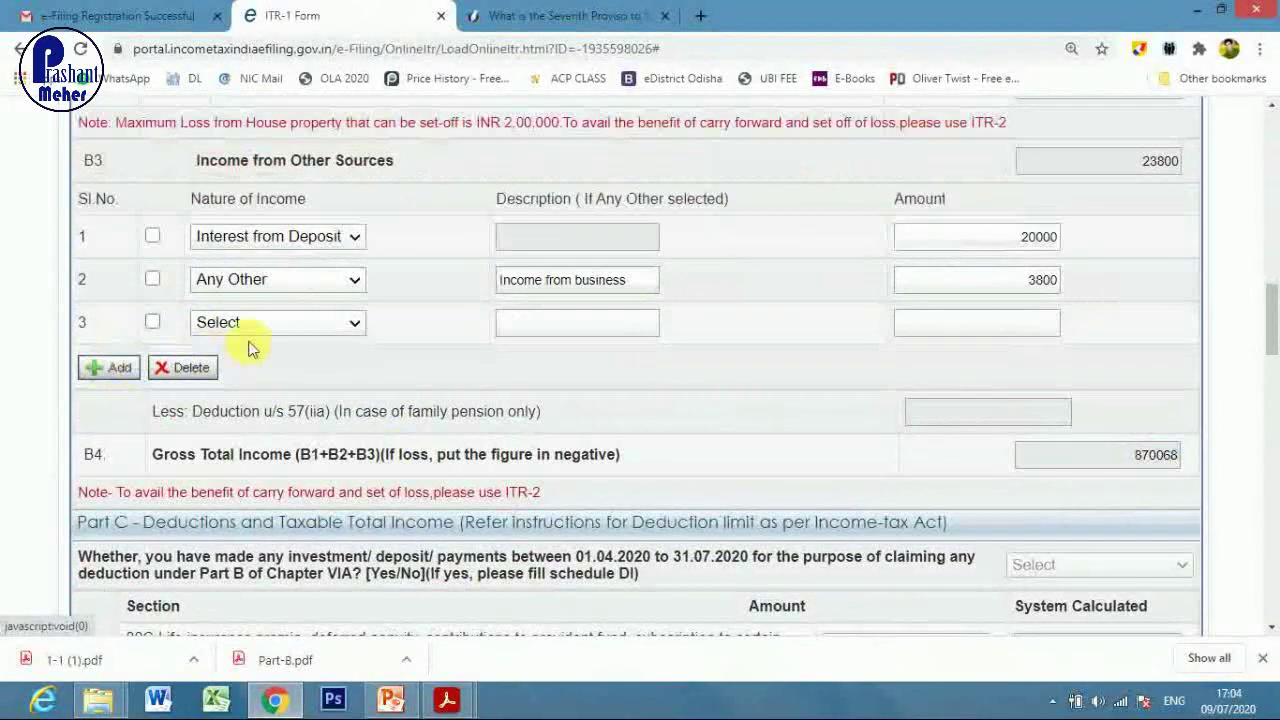
pyautogui.click(298, 322)
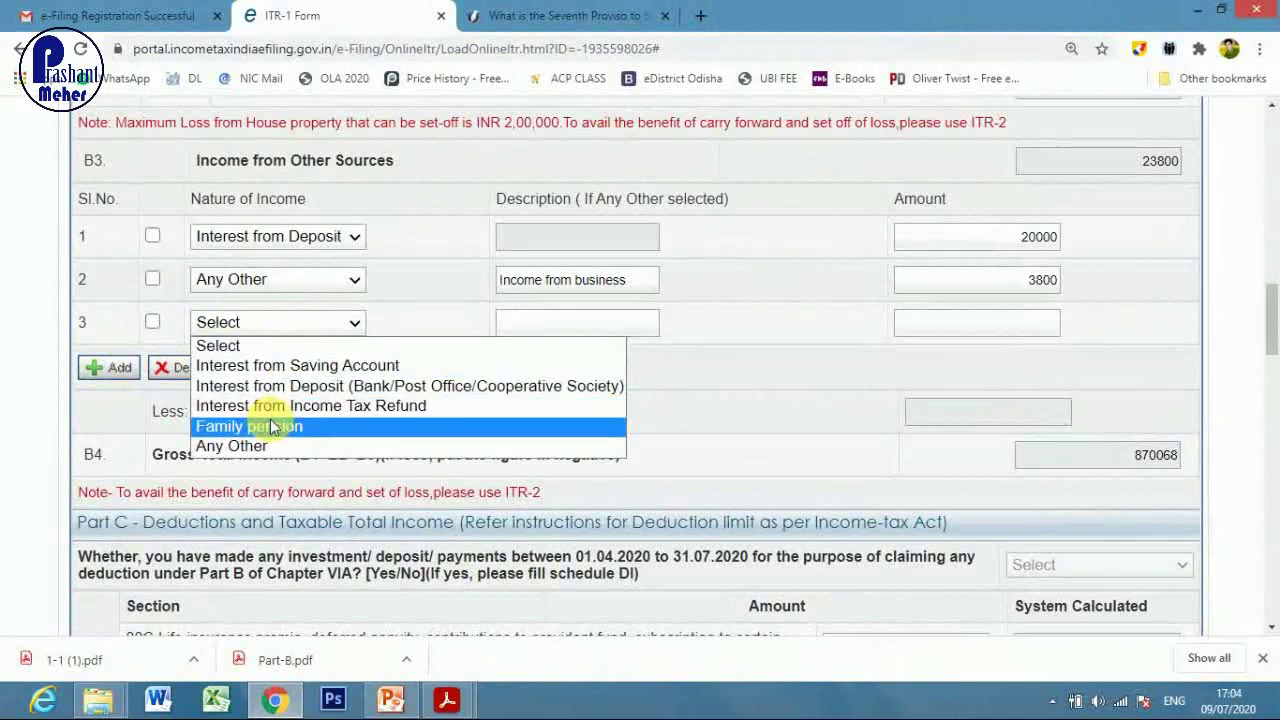
pyautogui.click(282, 365)
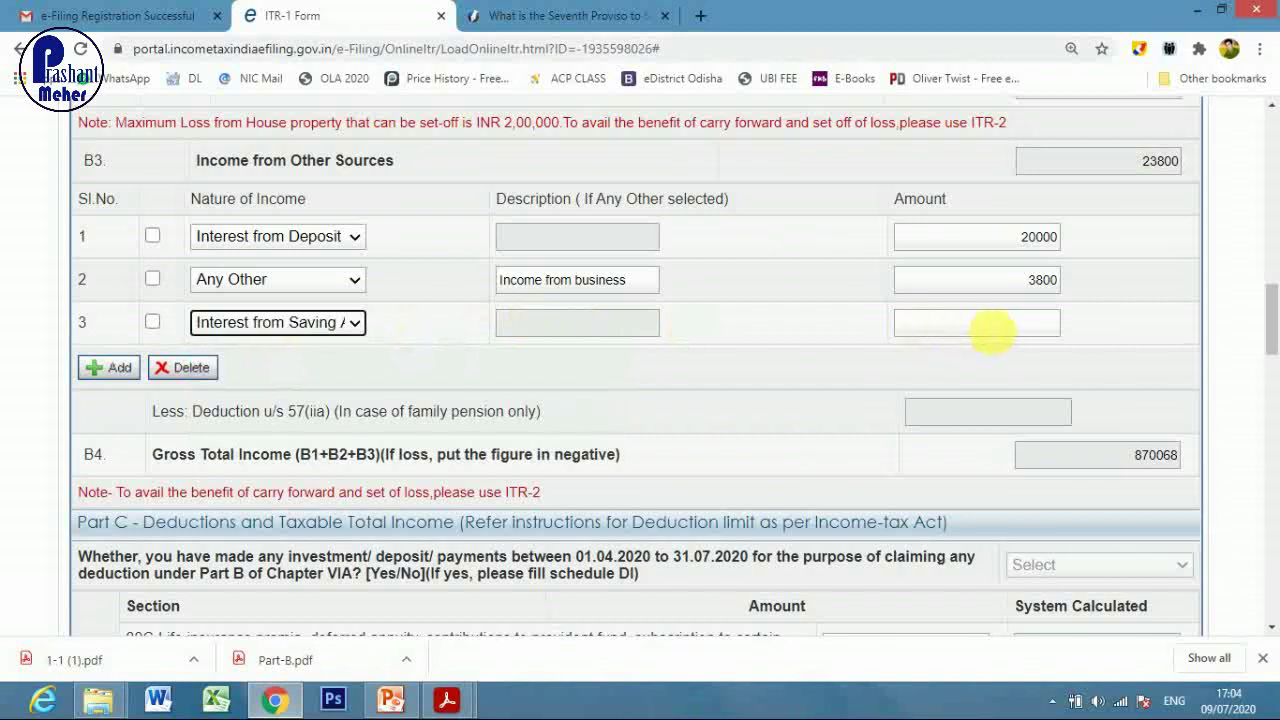
pyautogui.click(985, 324)
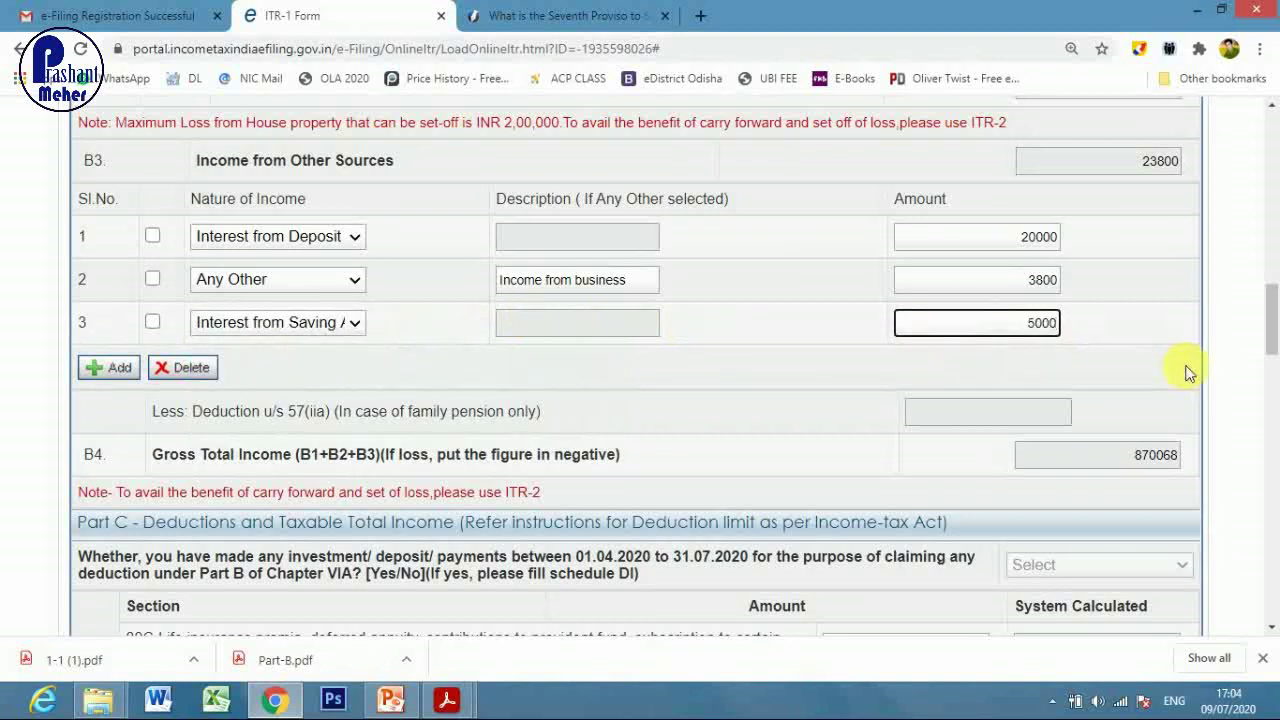
pyautogui.click(1151, 366)
pyautogui.moveTo(1026, 322); pyautogui.dragTo(1083, 322)
pyautogui.click(1118, 333)
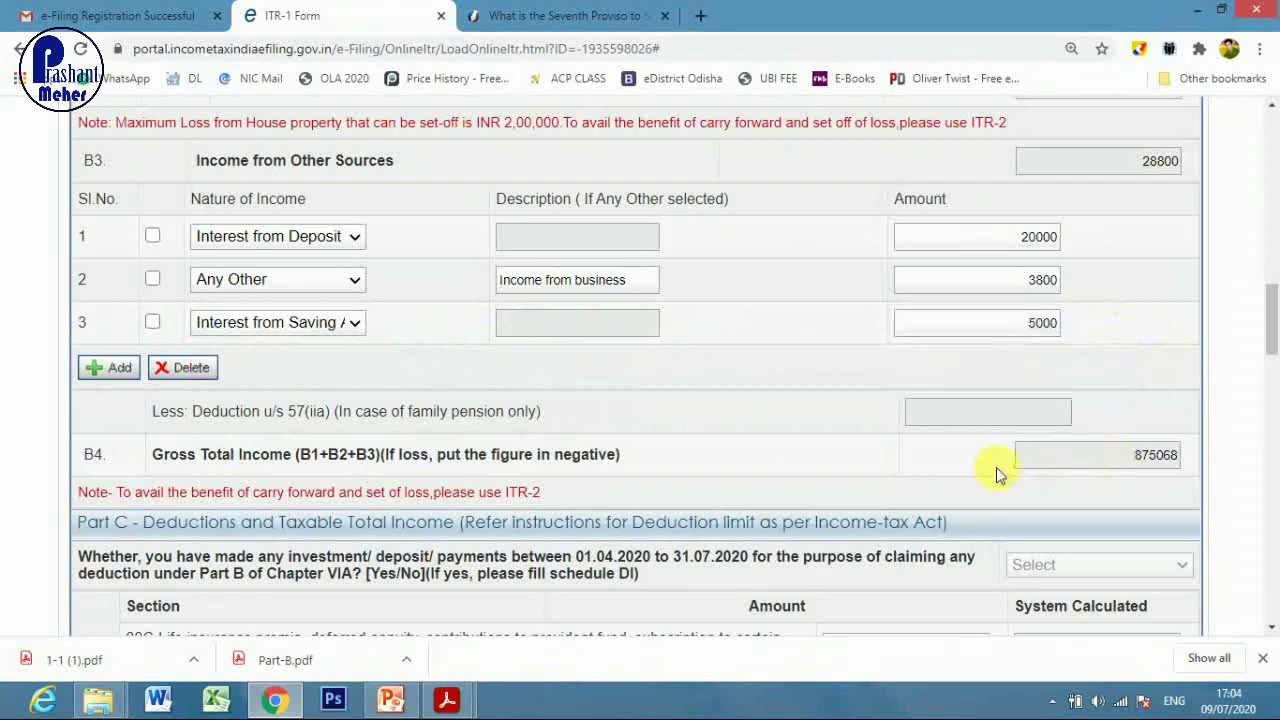
# - In the Part C deductions, set 80TTA interest on saving bank accounts to 5000
pyautogui.scroll(-7, 996, 467)
pyautogui.scroll(-3, 996, 483)
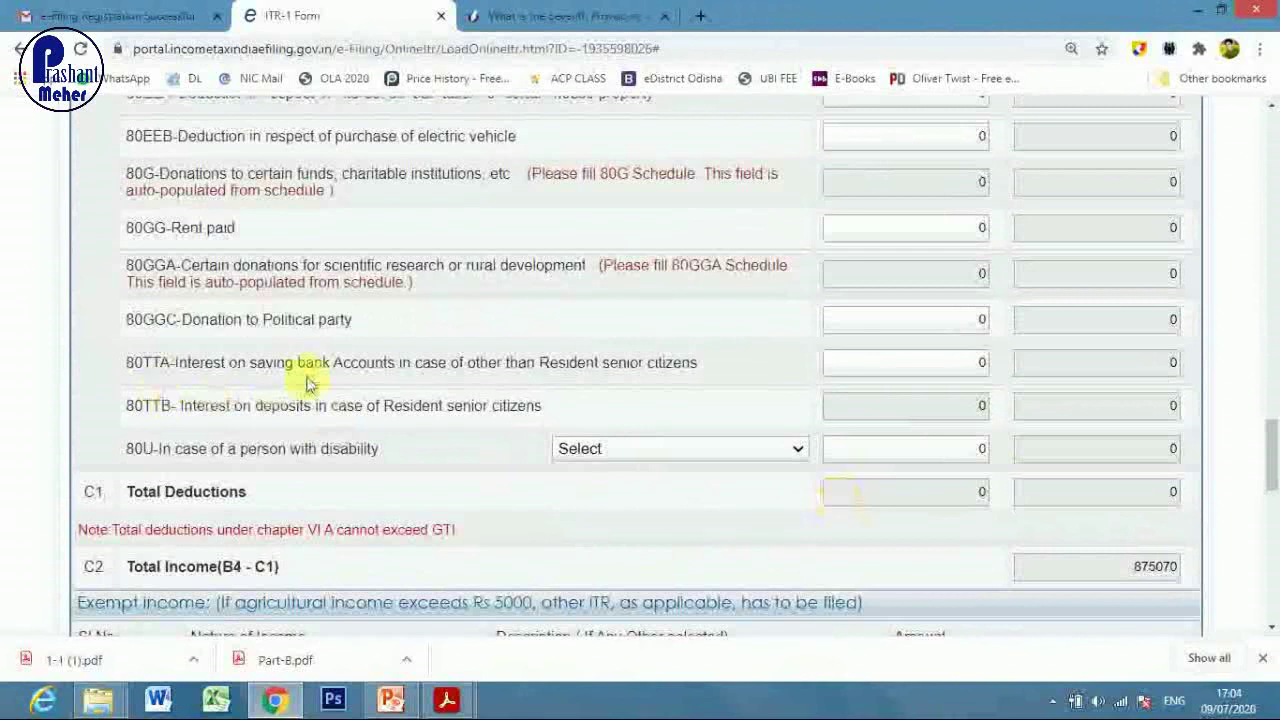
pyautogui.click(938, 373)
pyautogui.write('5000')
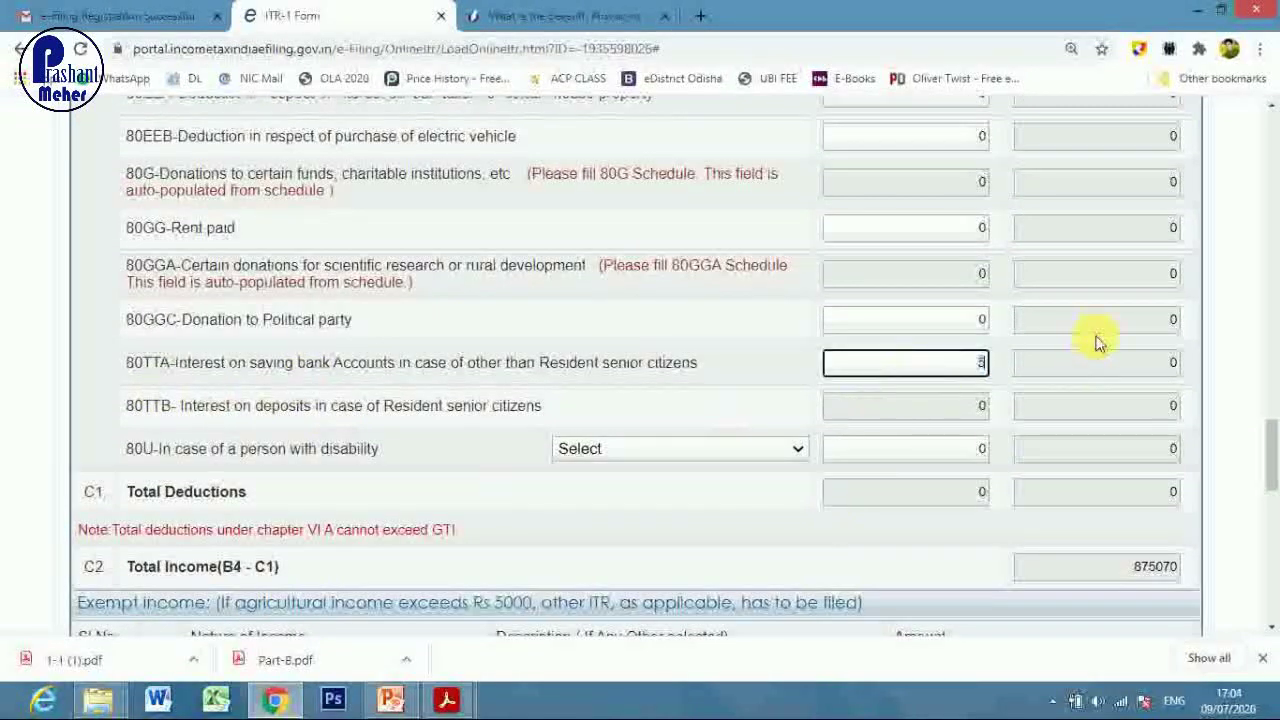
pyautogui.click(734, 335)
# - Switch to Part-B.pdf in Acrobat Reader and look up the section 80C deduction amount under Chapter VI-A
pyautogui.scroll(9, 734, 335)
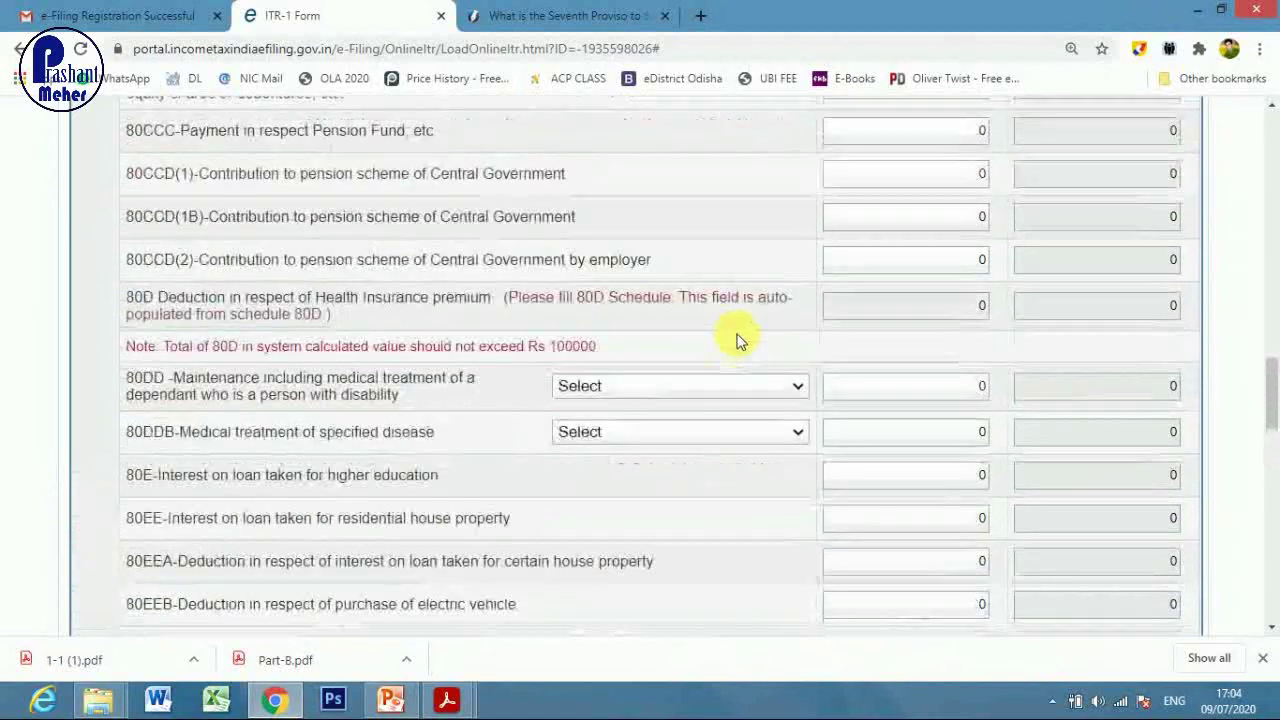
pyautogui.scroll(-3, 497, 428)
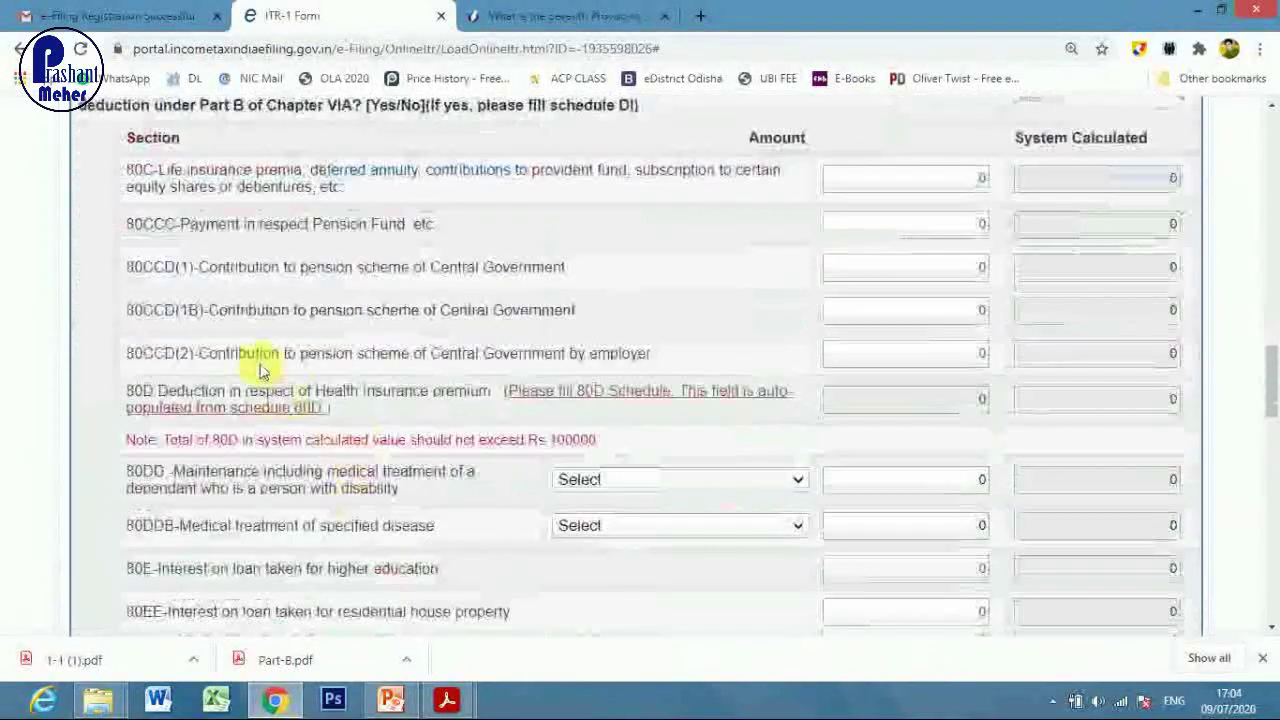
pyautogui.scroll(1, 286, 360)
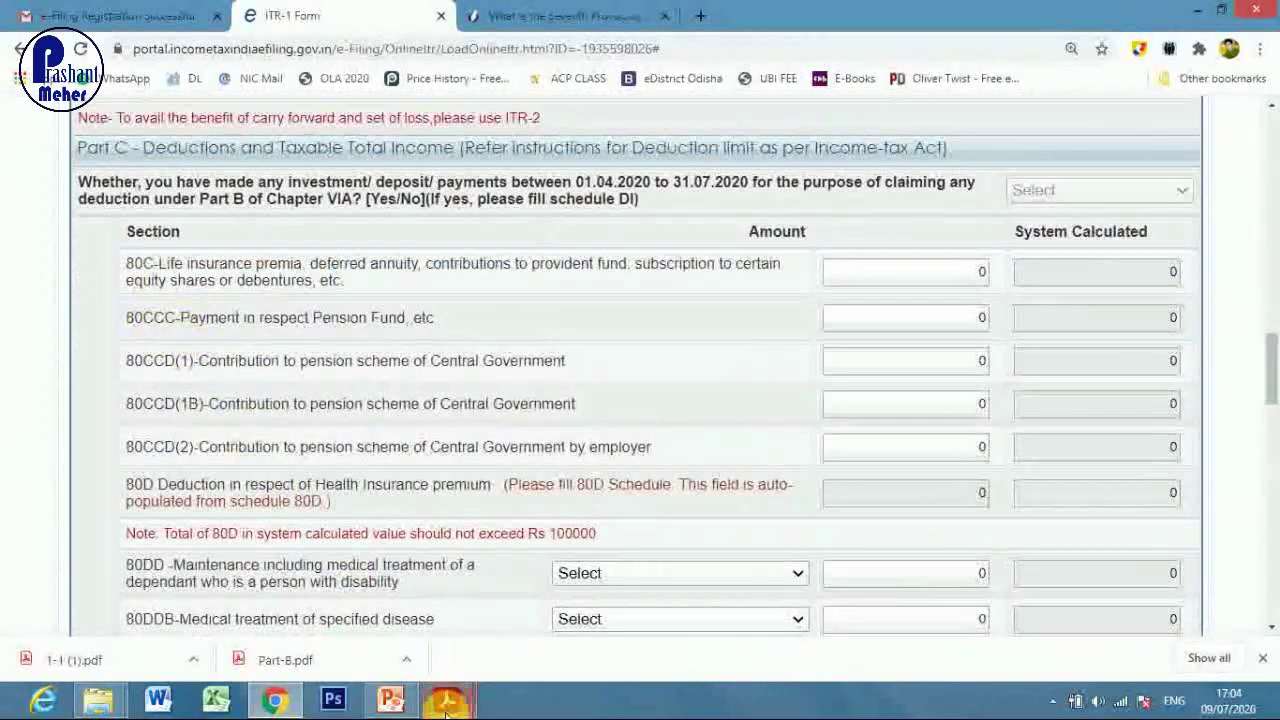
pyautogui.moveTo(447, 699)
pyautogui.click(520, 615)
pyautogui.scroll(-4, 900, 429)
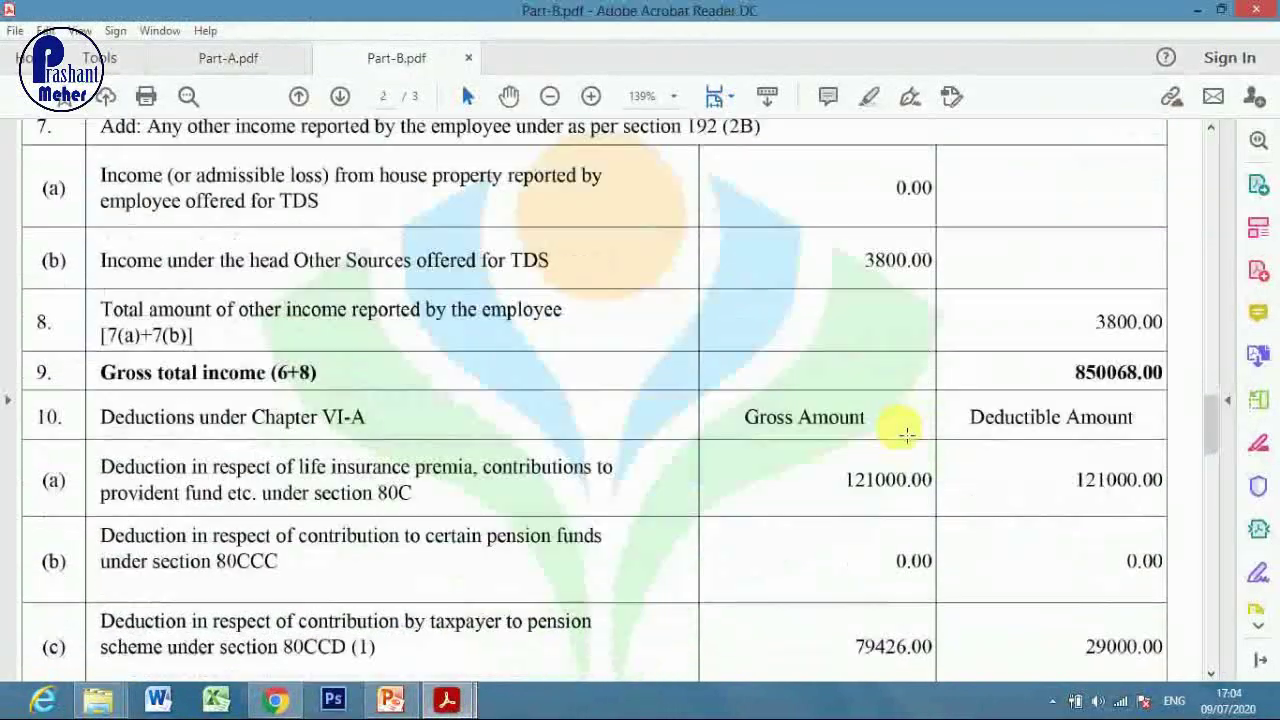
pyautogui.moveTo(104, 422); pyautogui.dragTo(975, 462)
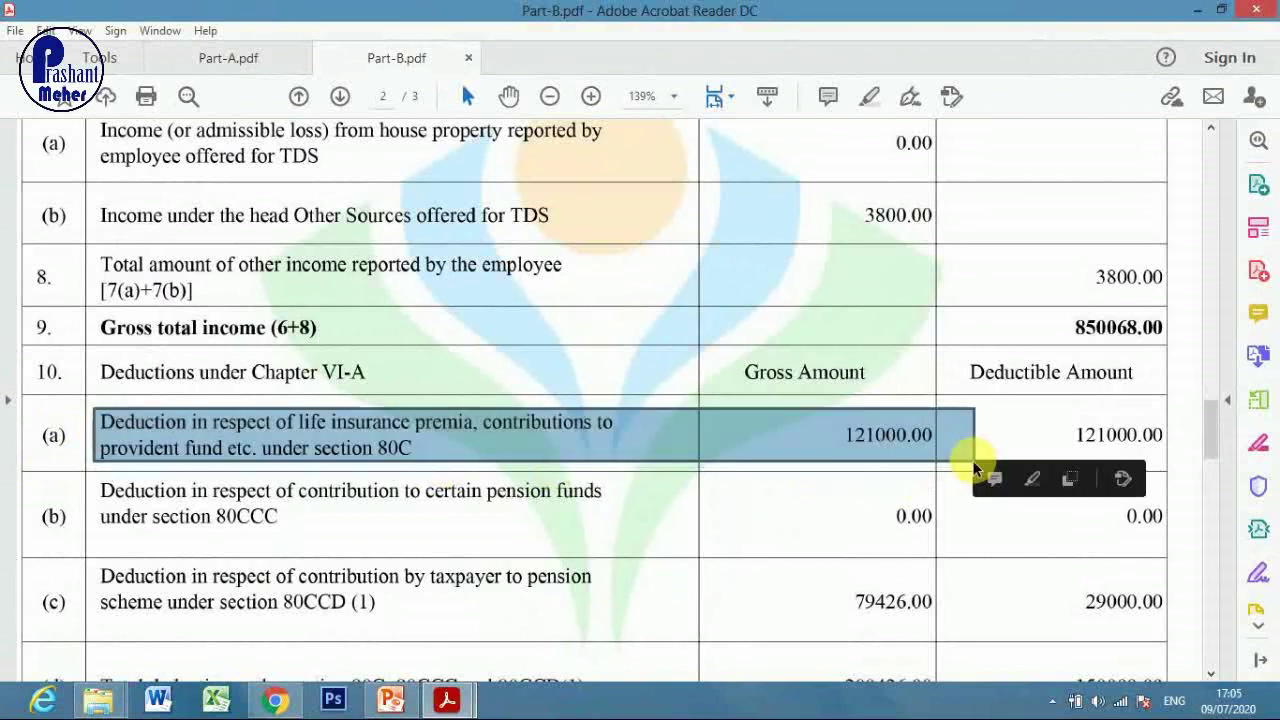
# - Return to the ITR-1 form in Chrome, dismiss the save reminder and set the 80C deduction to 121000
pyautogui.click(274, 699)
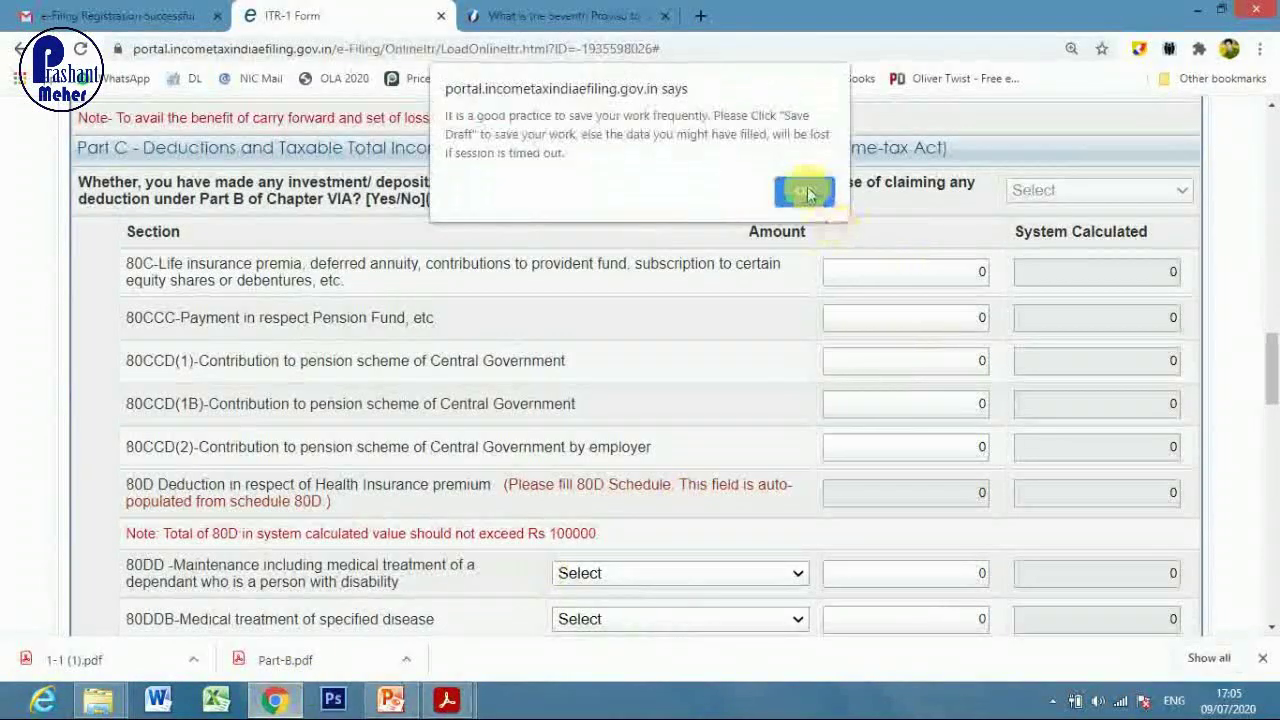
pyautogui.click(808, 191)
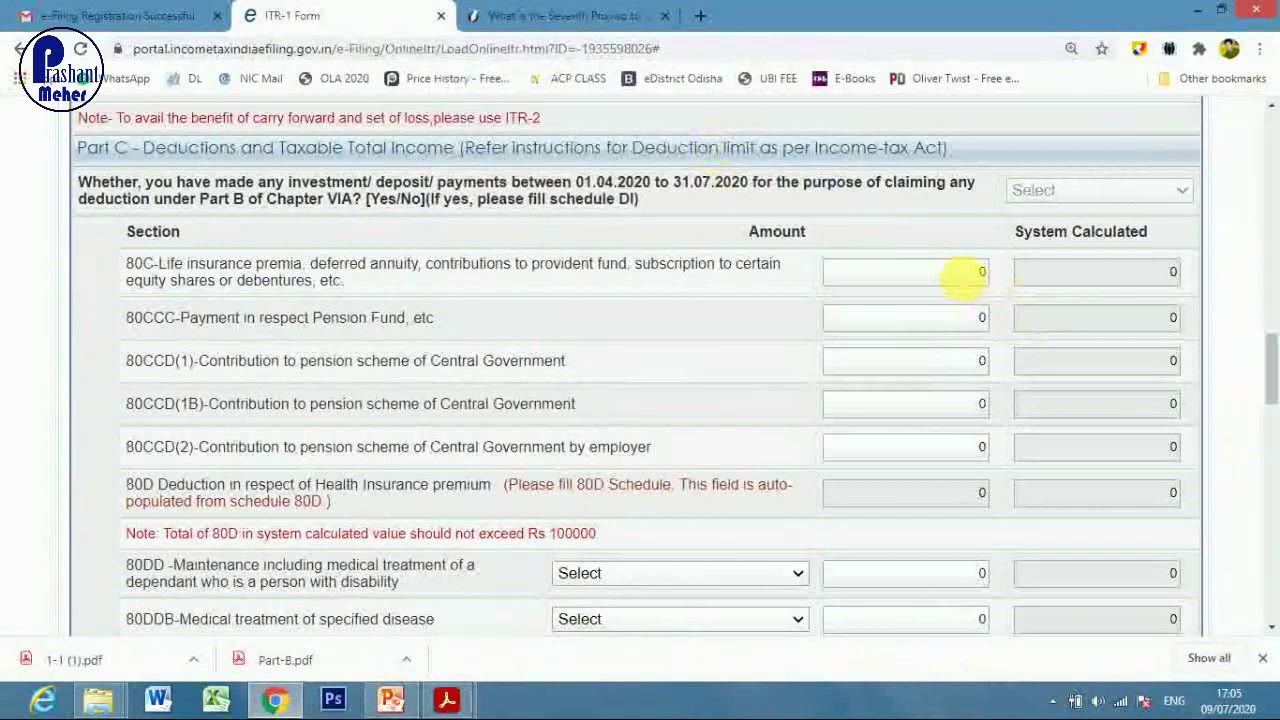
pyautogui.doubleClick(981, 274)
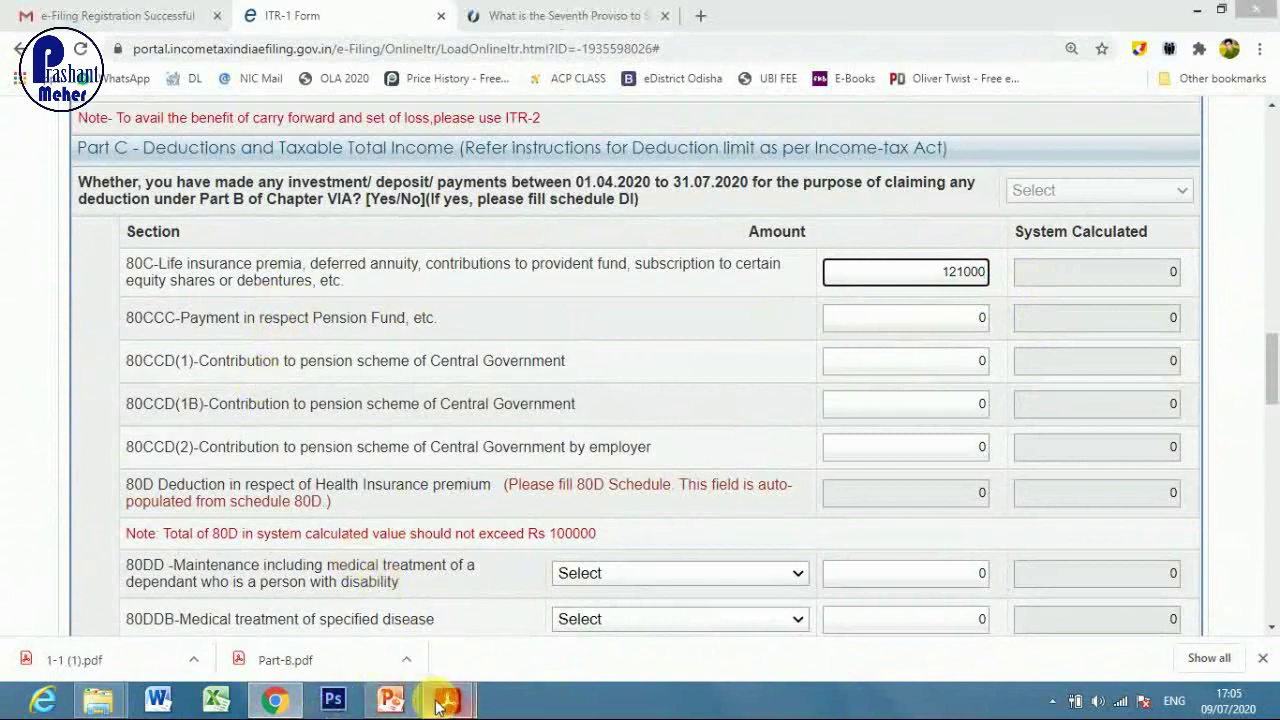
# - Switch to Part-B.pdf in Acrobat Reader and look up the gross and deductible amounts for section 80CCD(1)
pyautogui.moveTo(446, 700)
pyautogui.click(500, 620)
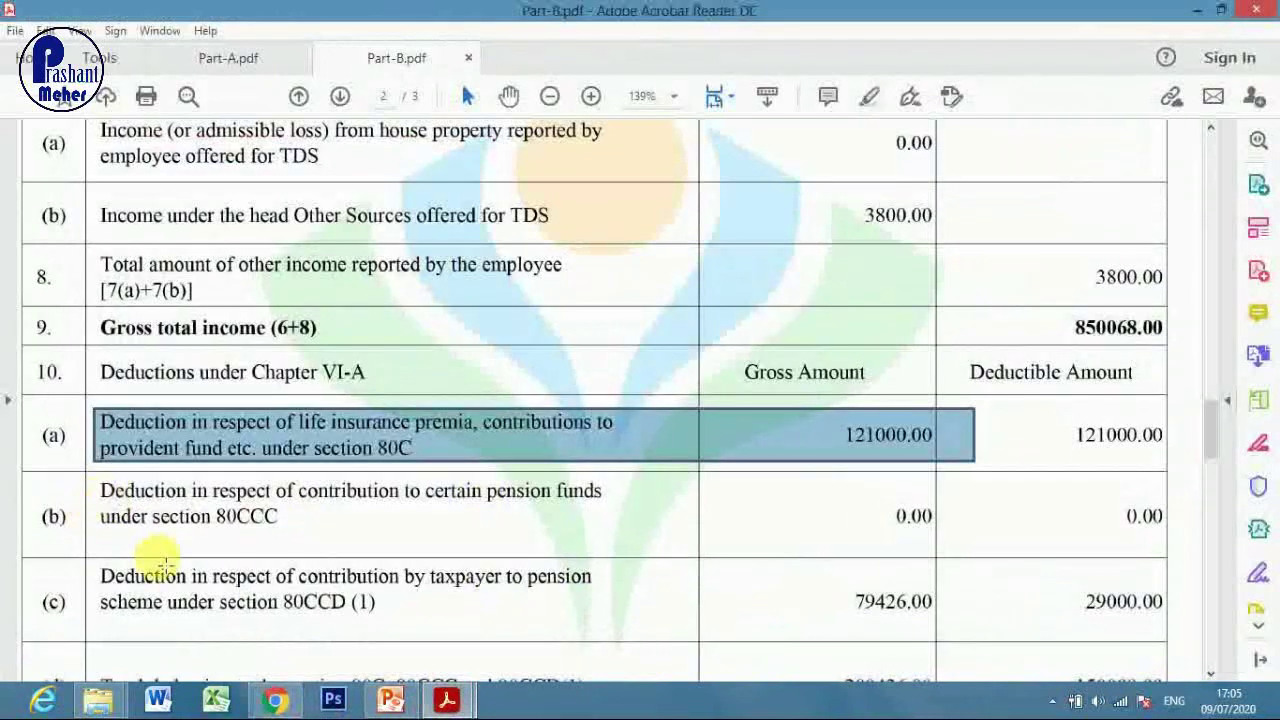
pyautogui.scroll(-2, 158, 560)
pyautogui.moveTo(96, 476); pyautogui.dragTo(951, 538)
pyautogui.moveTo(1069, 480); pyautogui.dragTo(1179, 534)
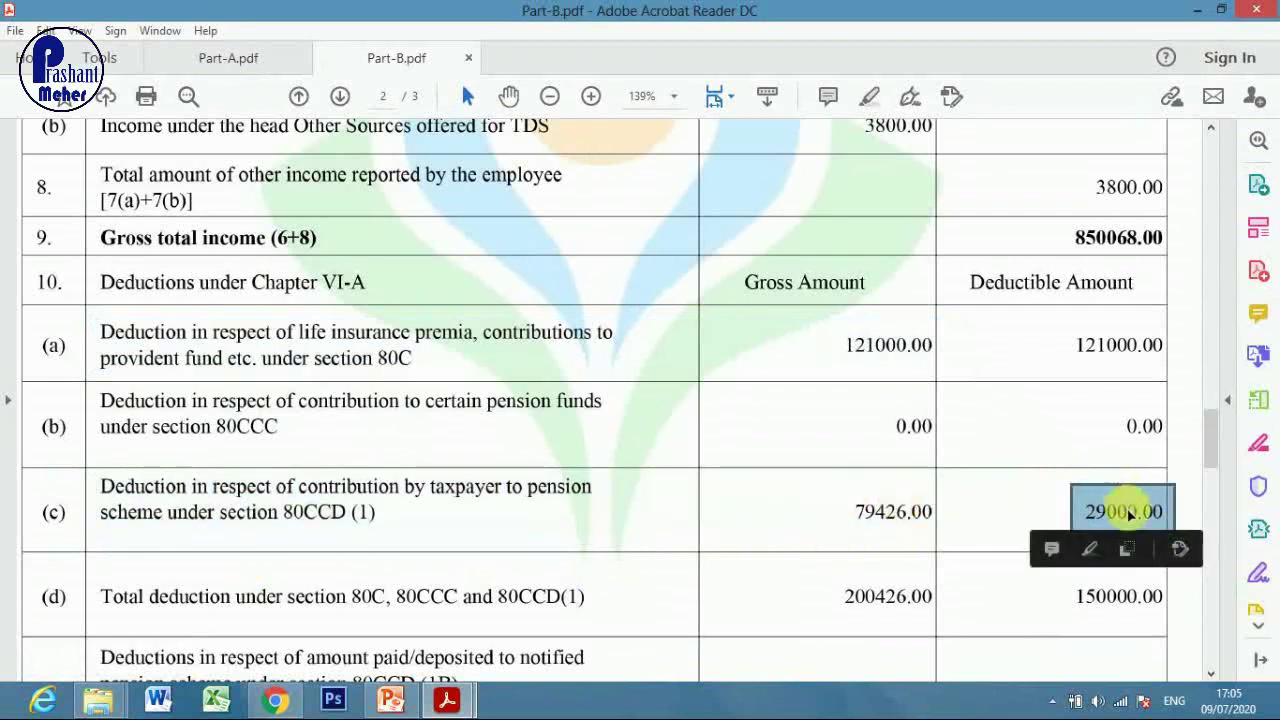
# - Back in the ITR-1 form in Chrome, set the 80CCD(1) pension scheme contribution to 29000
pyautogui.click(445, 700)
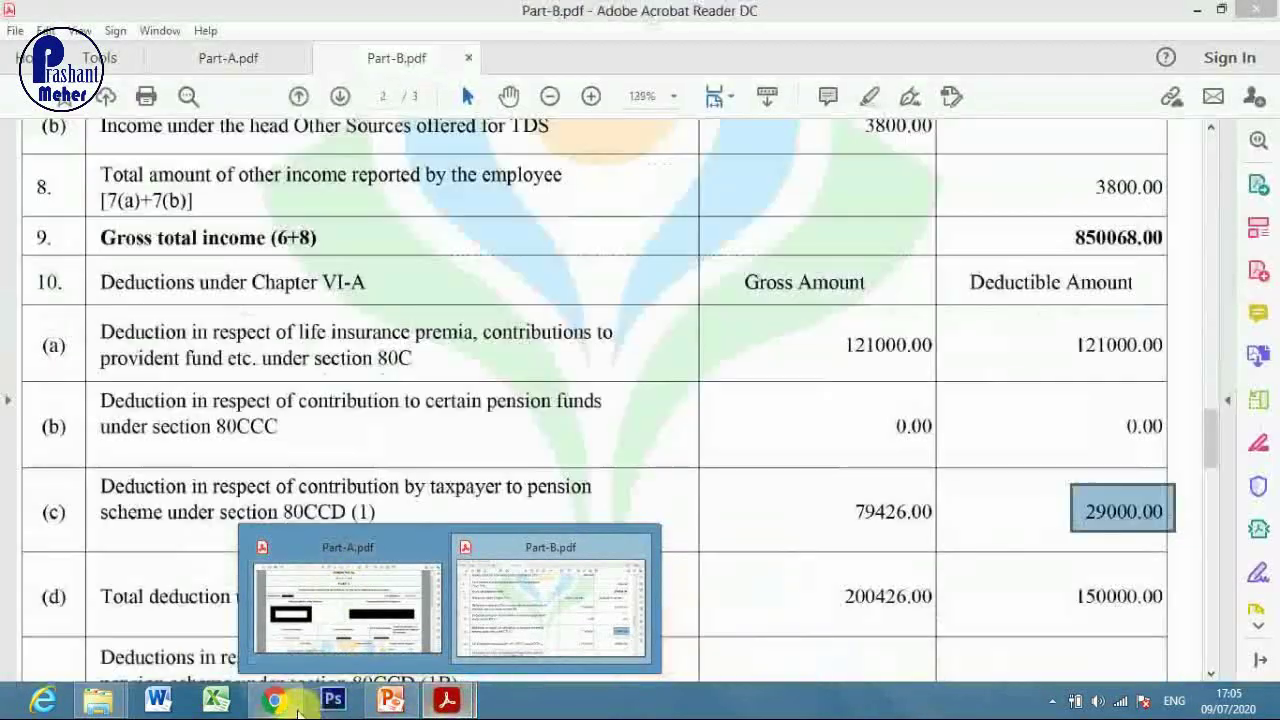
pyautogui.click(297, 710)
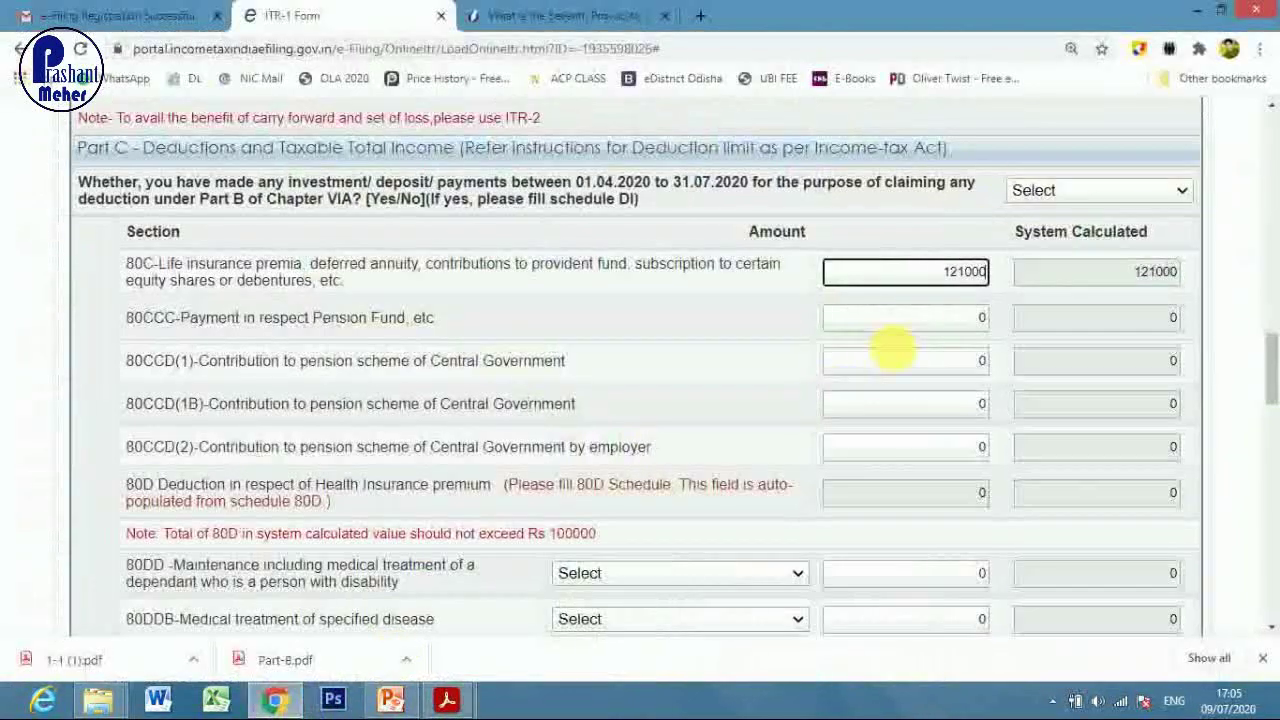
pyautogui.click(975, 362)
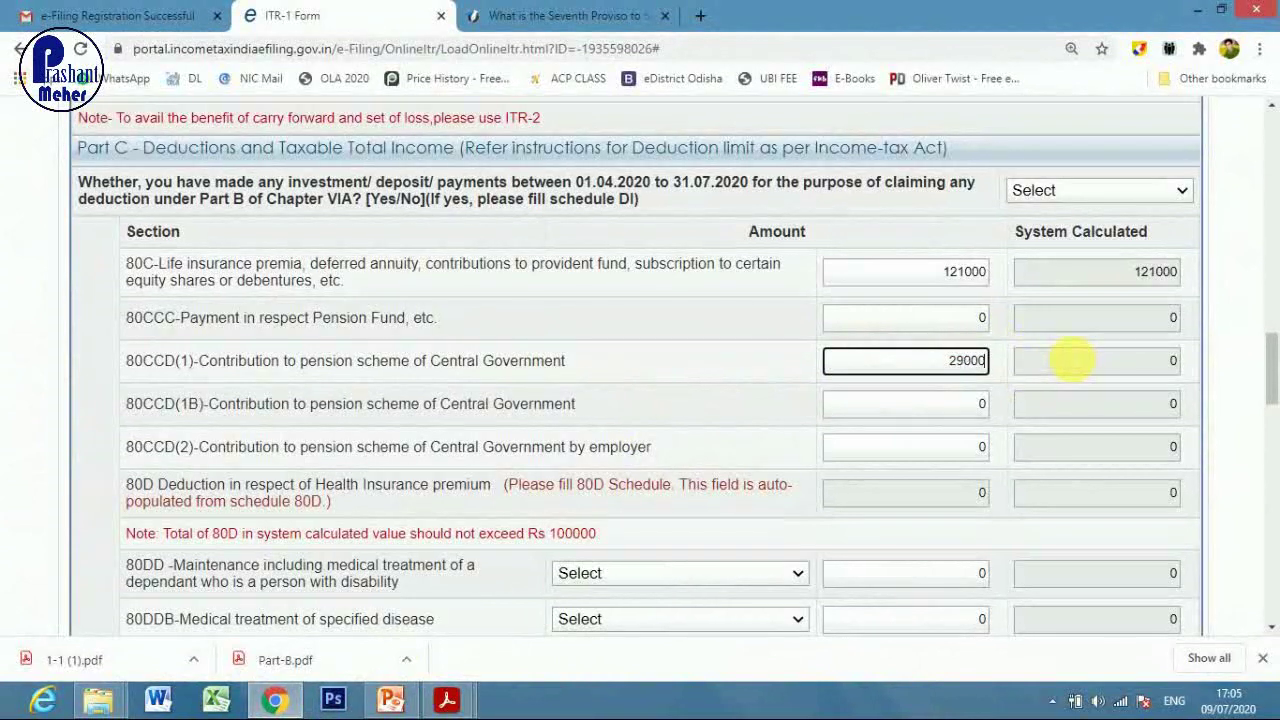
# - Switch to Part-B.pdf in Acrobat Reader and look up the section 80CCD(1B) pension scheme deduction under Chapter VI-A
pyautogui.click(782, 412)
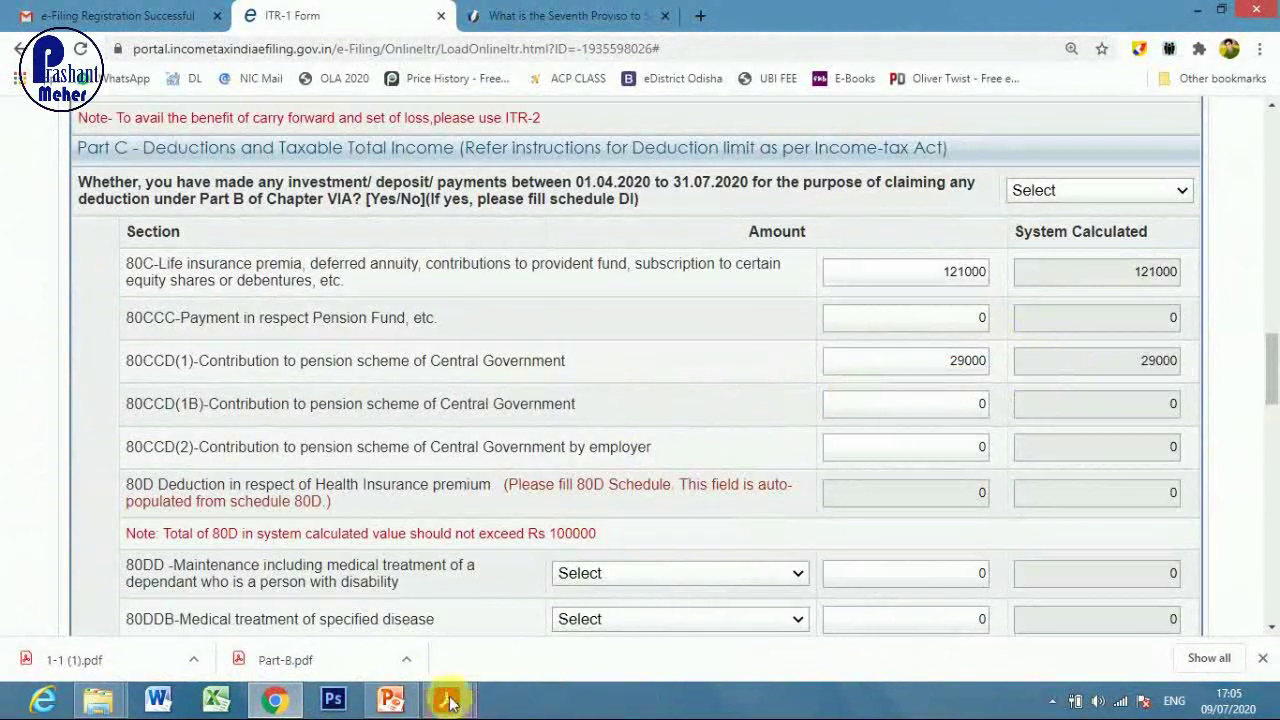
pyautogui.moveTo(447, 700)
pyautogui.click(508, 605)
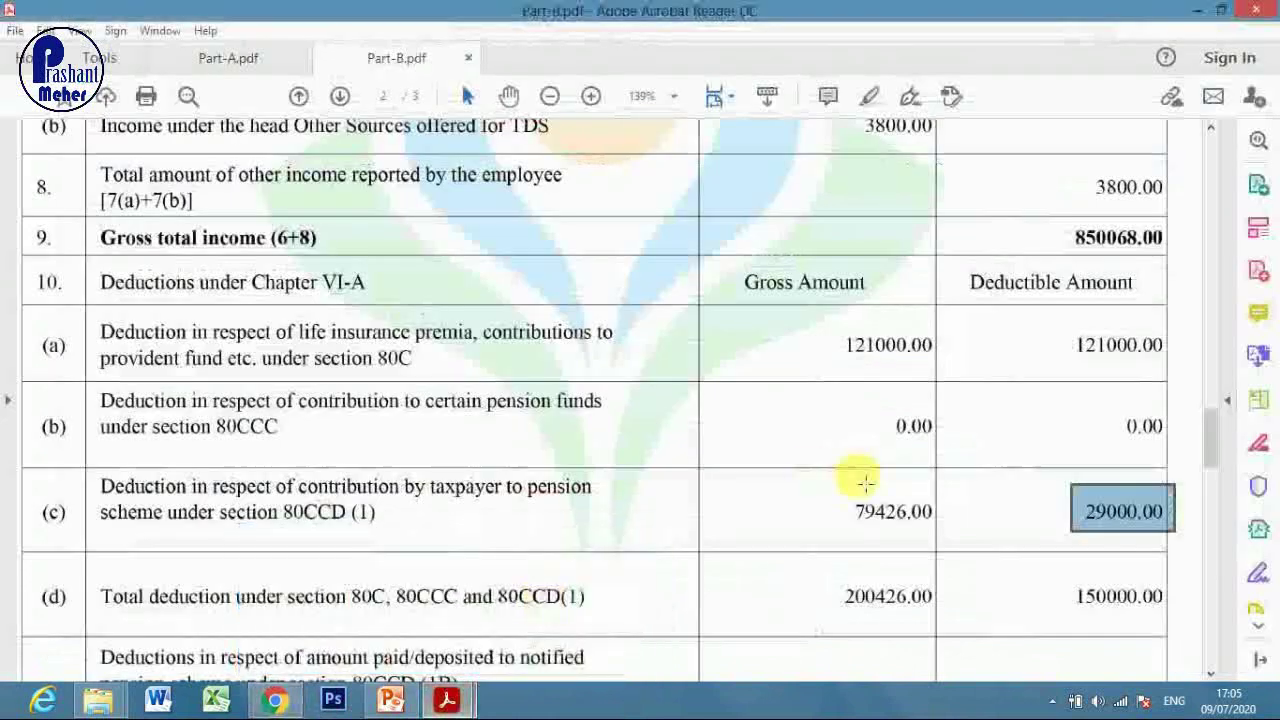
pyautogui.scroll(-3, 857, 480)
pyautogui.moveTo(100, 518); pyautogui.dragTo(1180, 580)
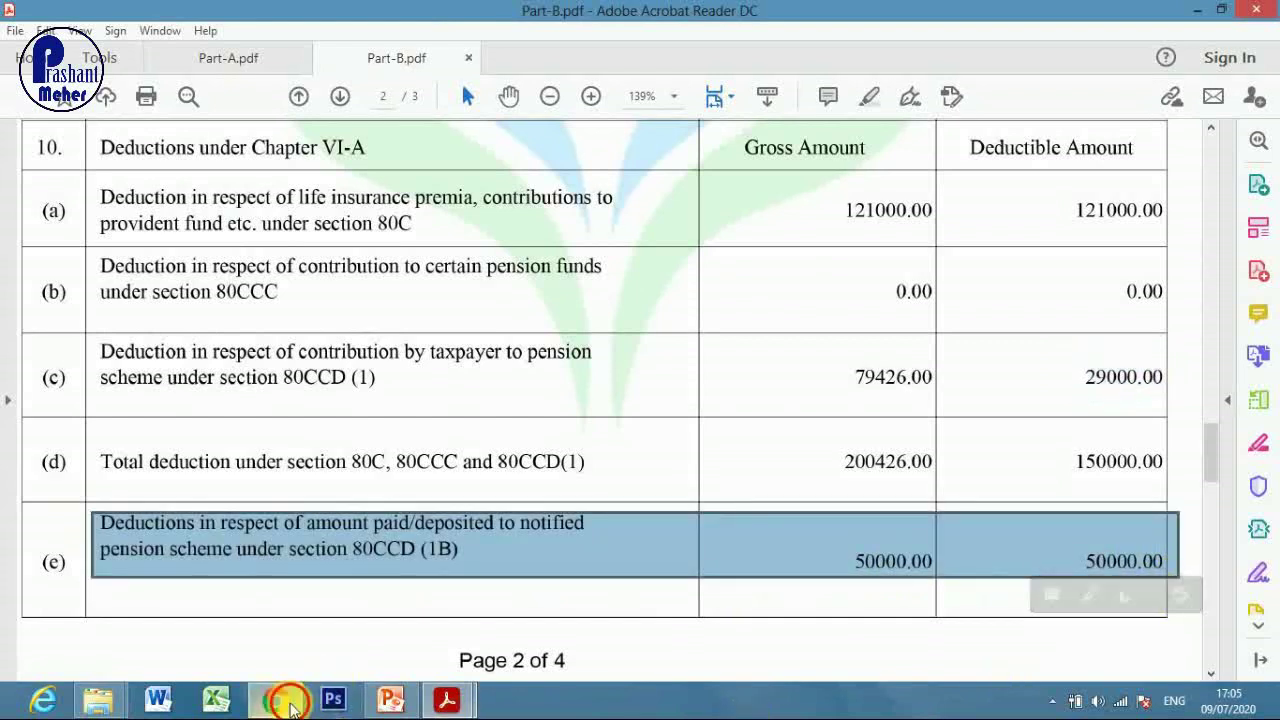
# - Return to the ITR-1 form in Chrome and set the 80CCD(1B) pension scheme contribution to 50000
pyautogui.click(275, 700)
pyautogui.doubleClick(948, 400)
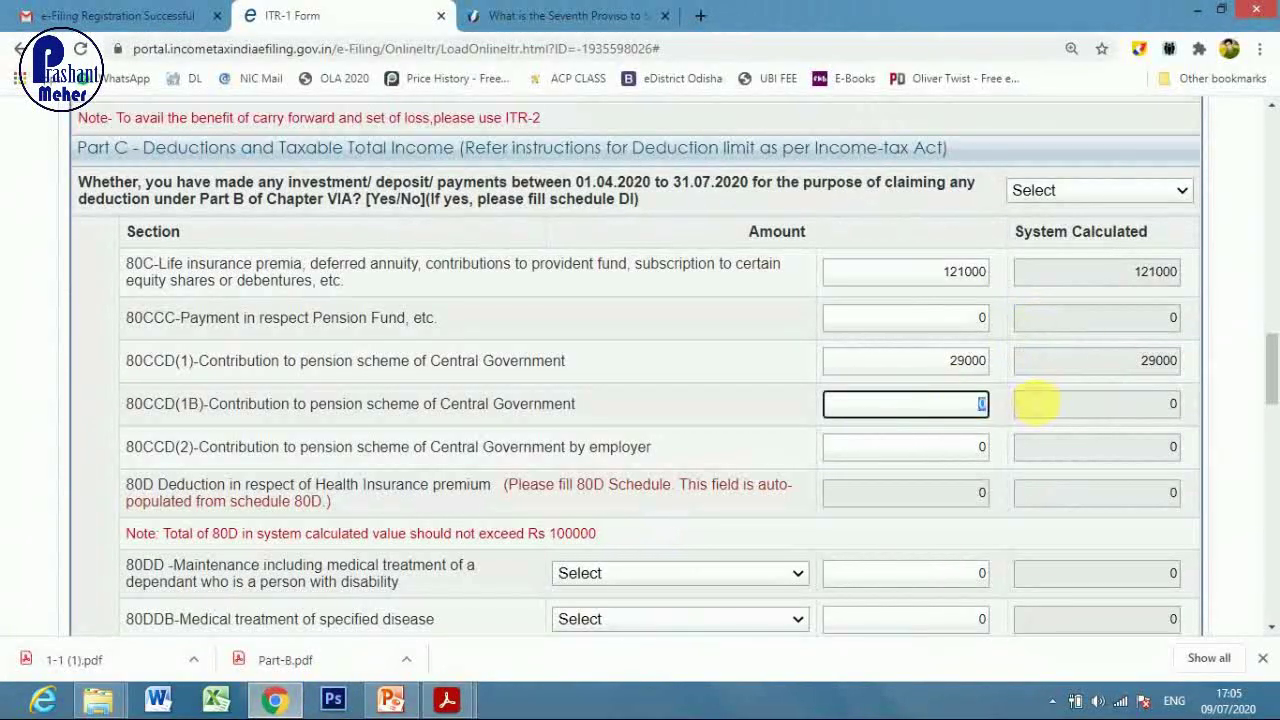
pyautogui.write('50000')
pyautogui.click(727, 487)
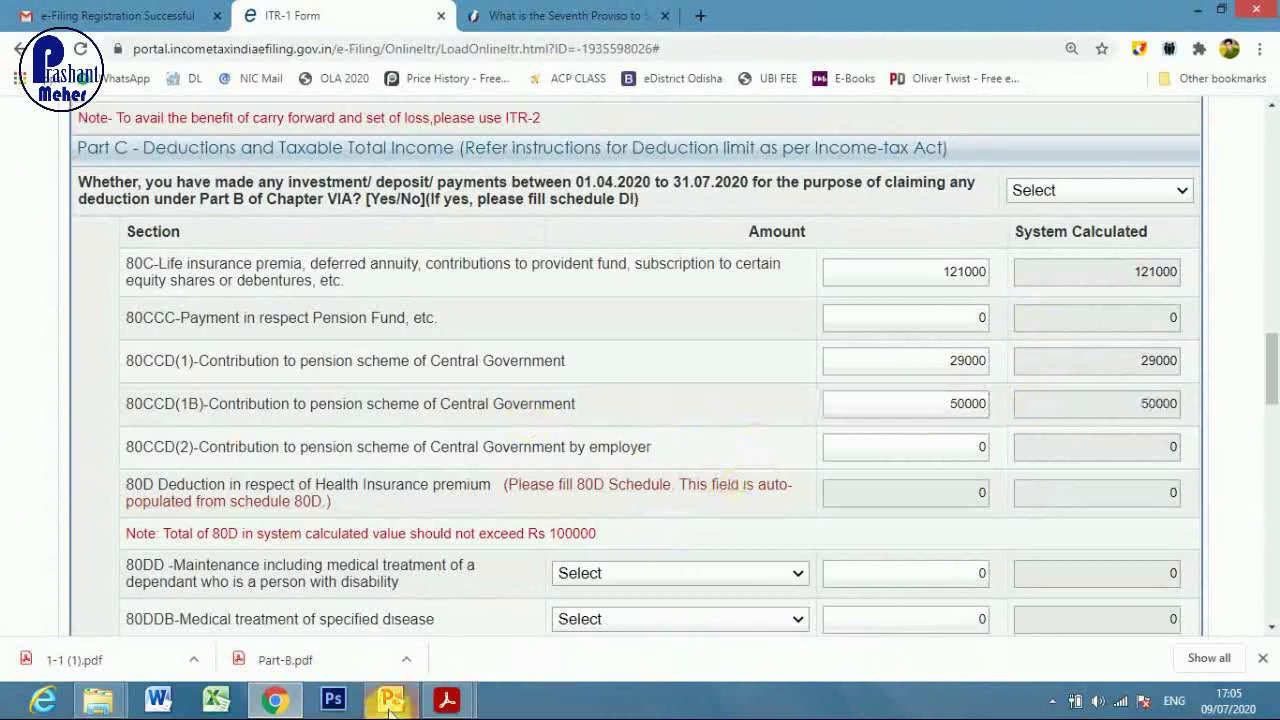
# - Switch to Part-B.pdf in Acrobat Reader and look up the employer's pension contribution deduction under section 80CCD(2)
pyautogui.moveTo(447, 699)
pyautogui.click(557, 600)
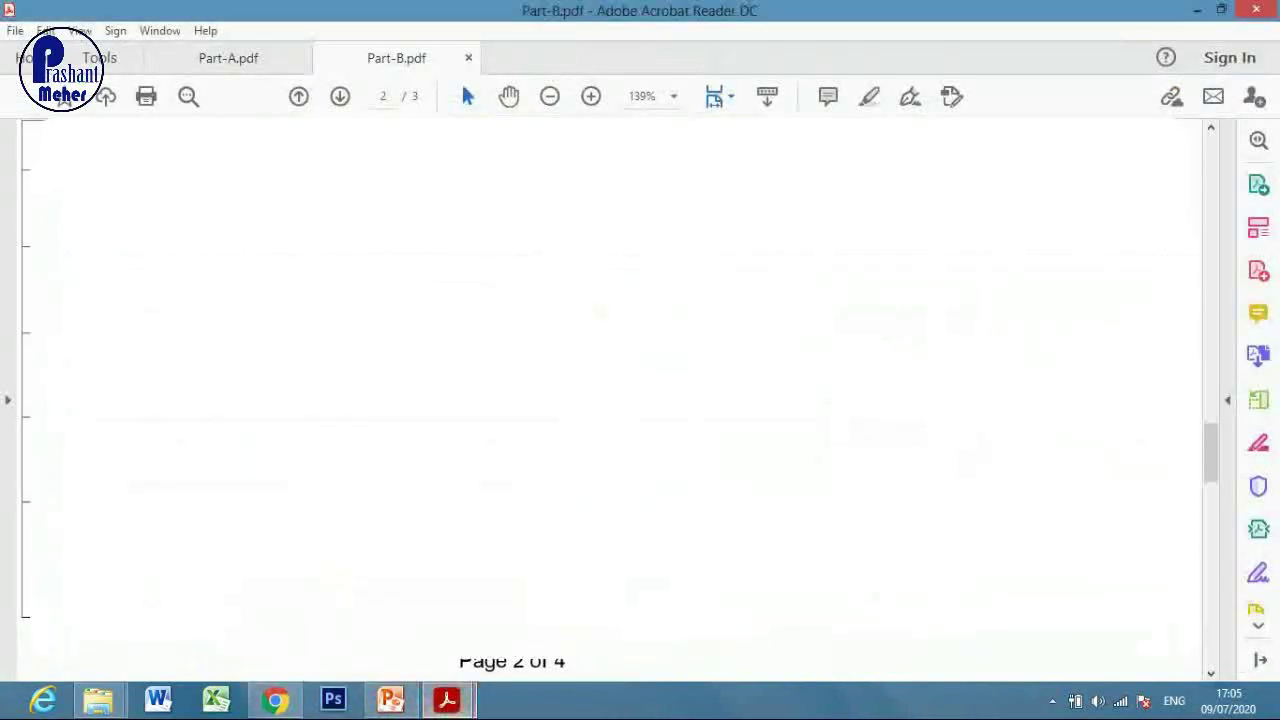
pyautogui.scroll(-10, 90, 265)
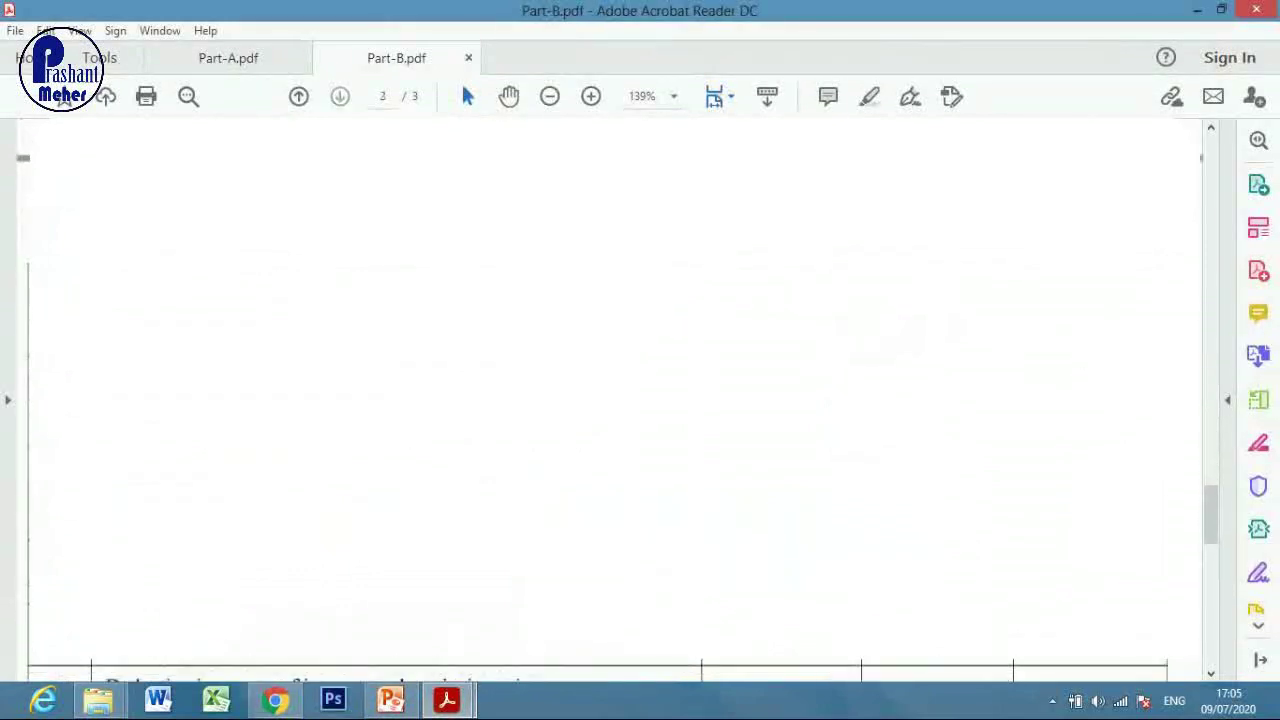
pyautogui.moveTo(100, 277); pyautogui.dragTo(1173, 338)
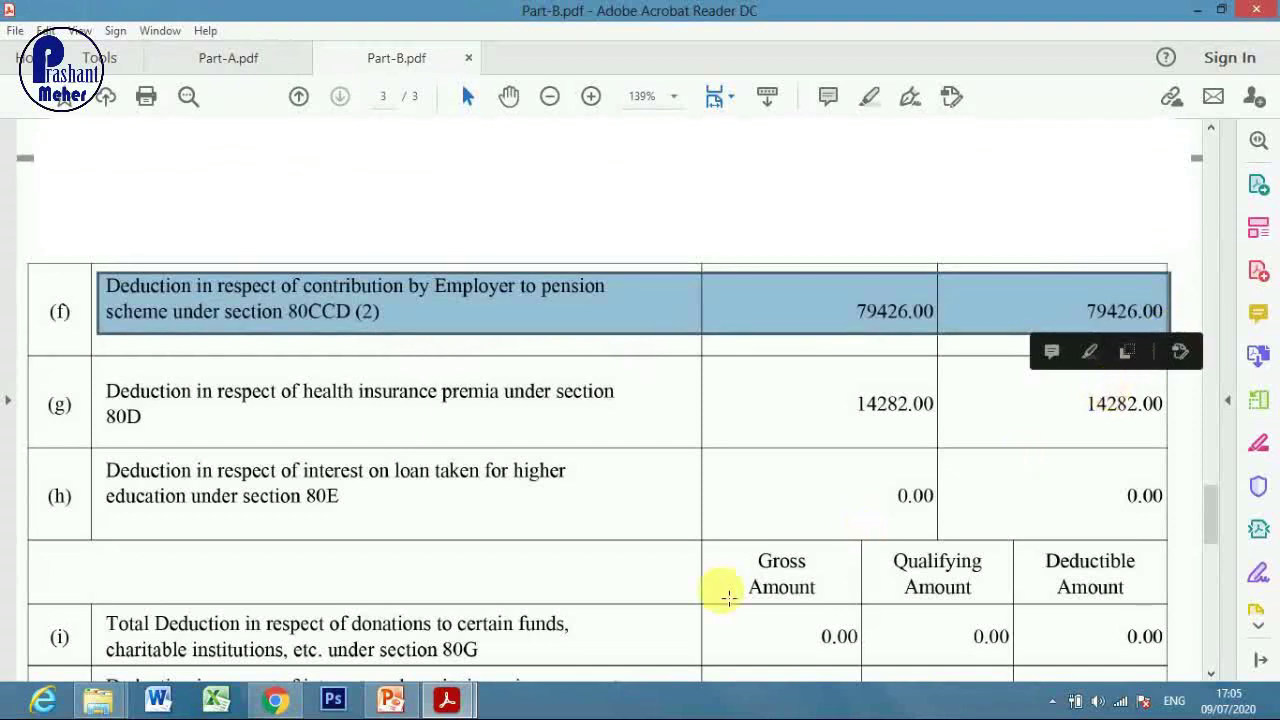
# - Back in the ITR-1 form in Chrome, set the employer's 80CCD(2) pension scheme contribution to 79426
pyautogui.moveTo(275, 700)
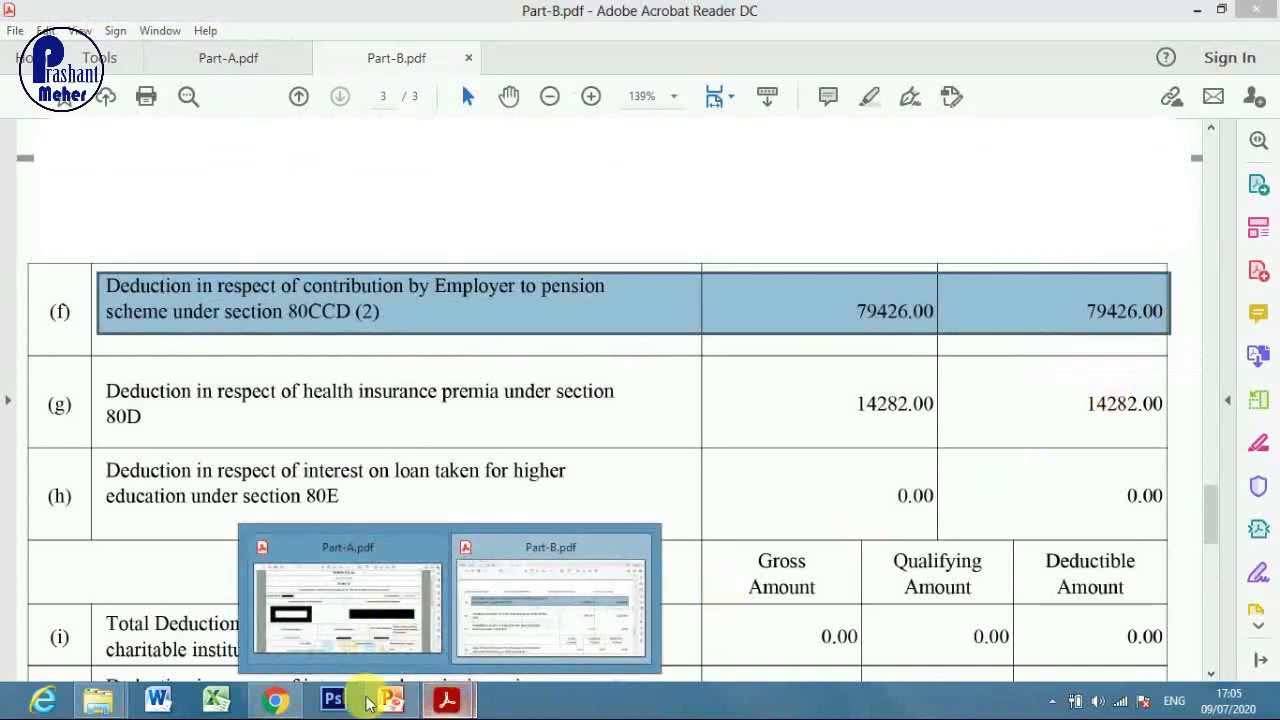
pyautogui.click(380, 570)
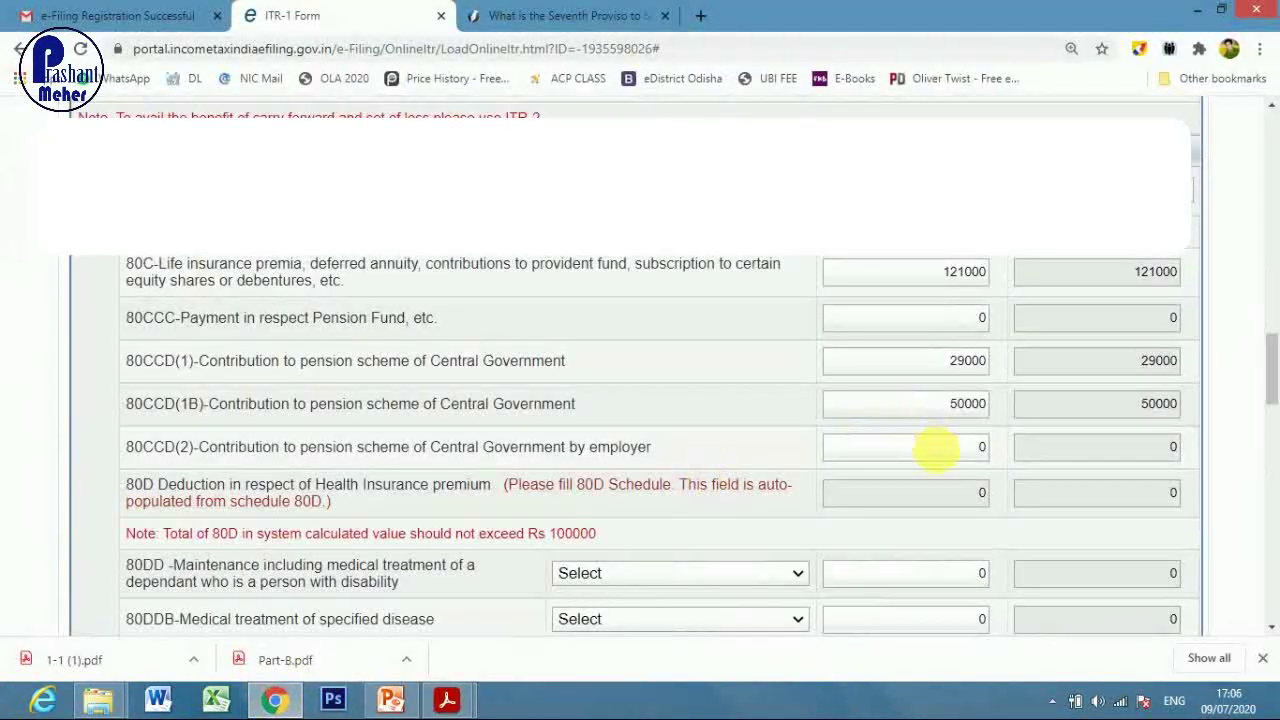
pyautogui.click(935, 449)
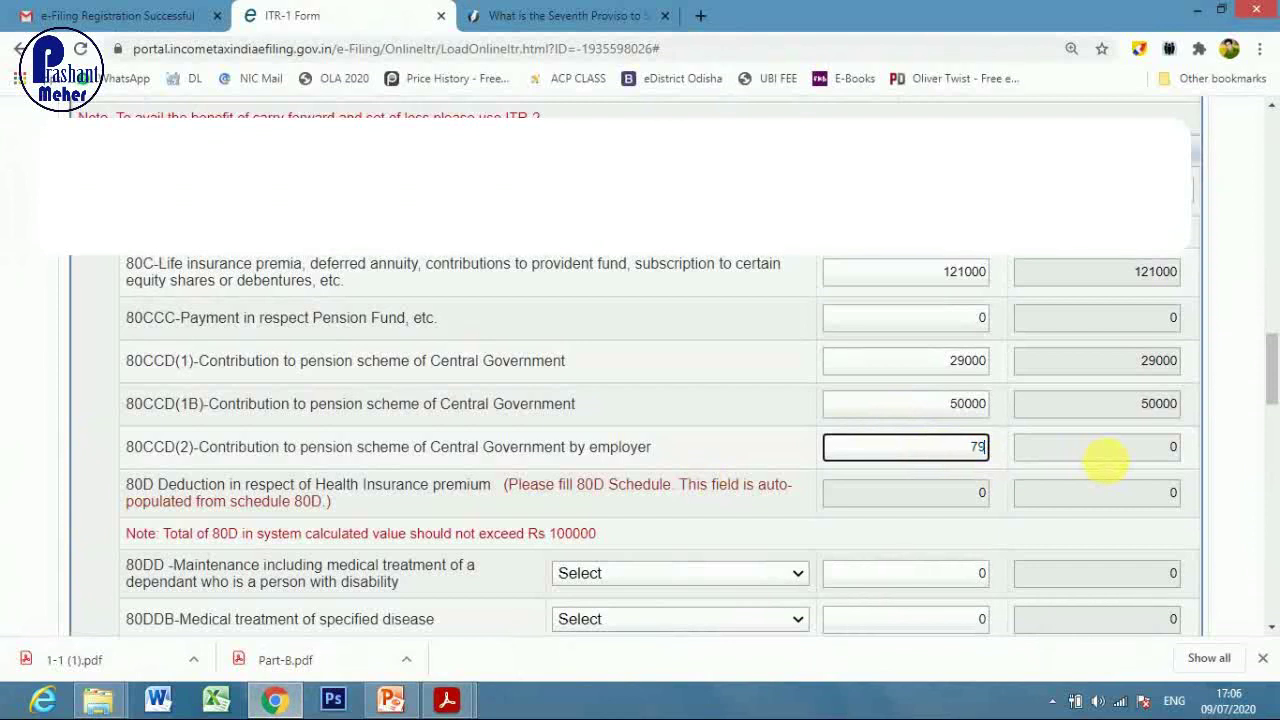
pyautogui.click(800, 441)
# - Switch to Part-B.pdf in Acrobat Reader and look up the health insurance premium deduction under section 80D
pyautogui.scroll(-3, 800, 441)
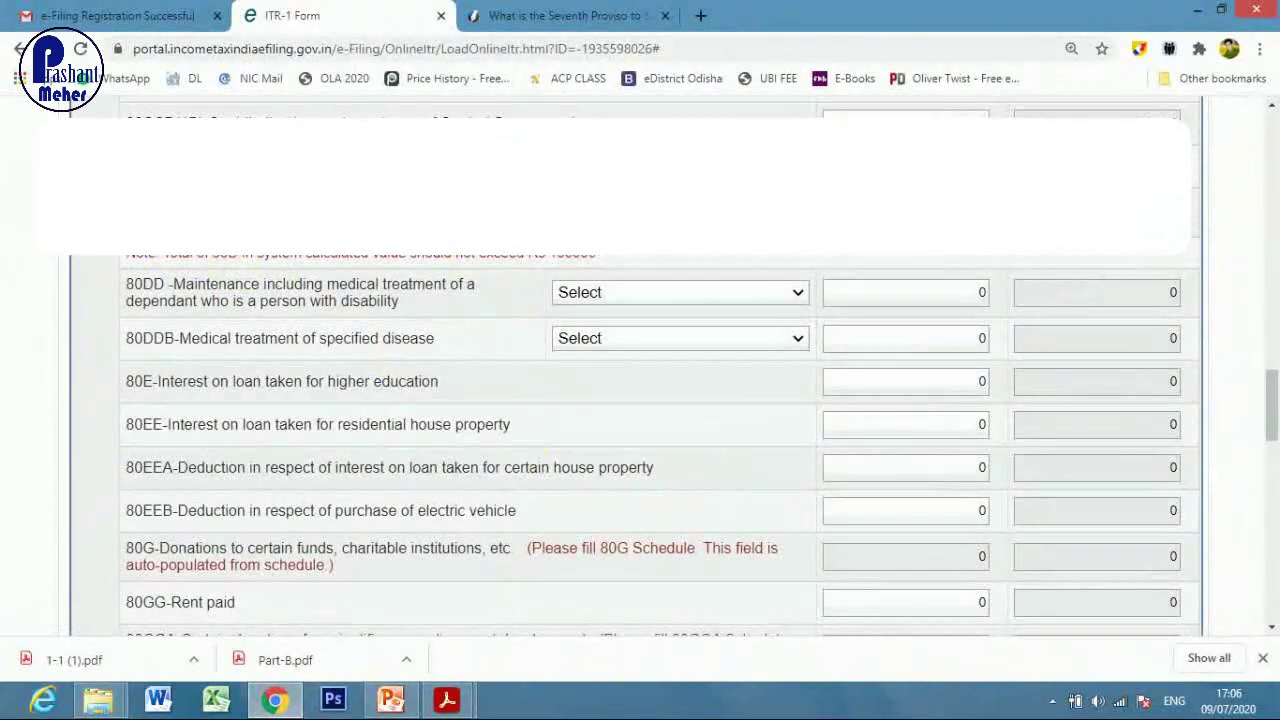
pyautogui.click(447, 700)
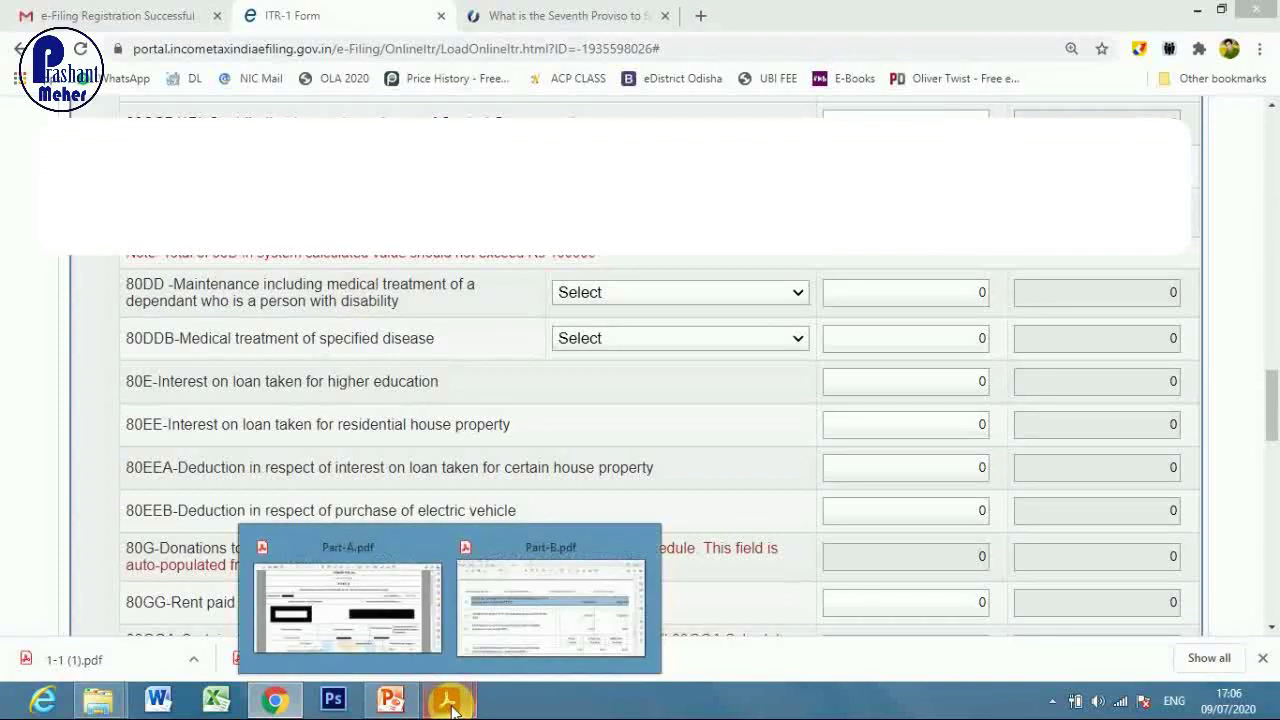
pyautogui.click(483, 640)
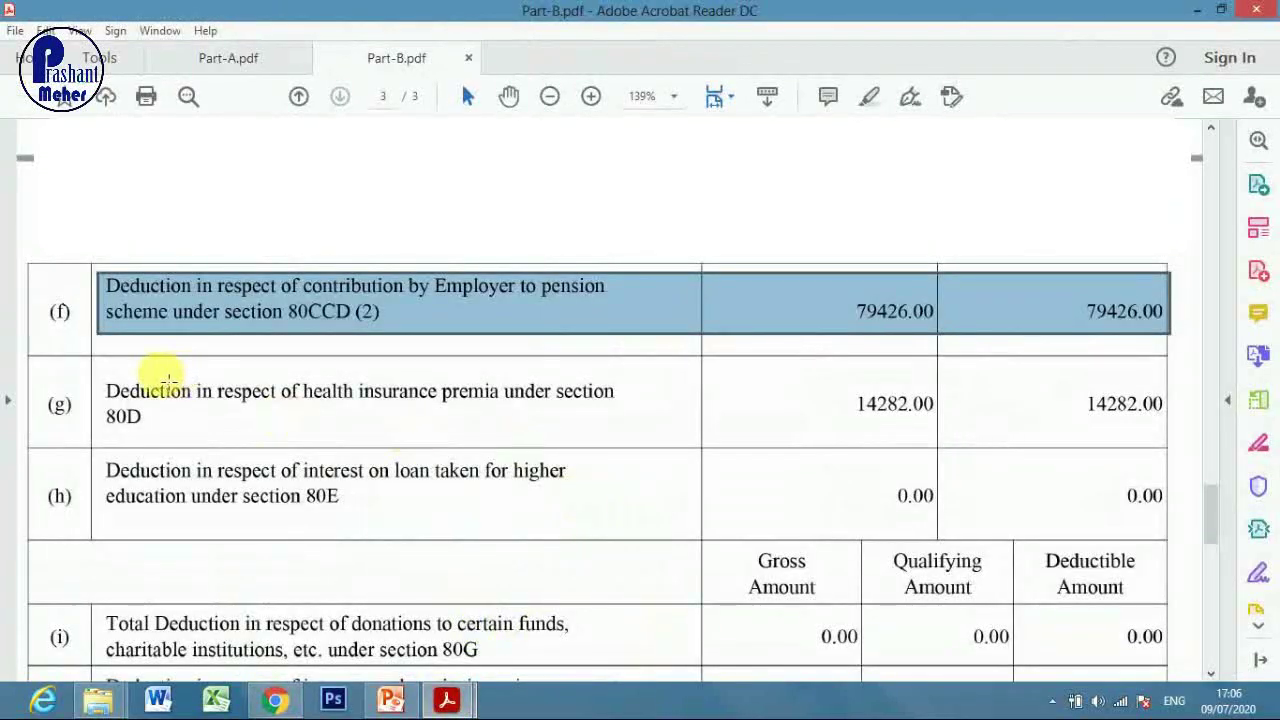
pyautogui.moveTo(108, 381); pyautogui.dragTo(1166, 426)
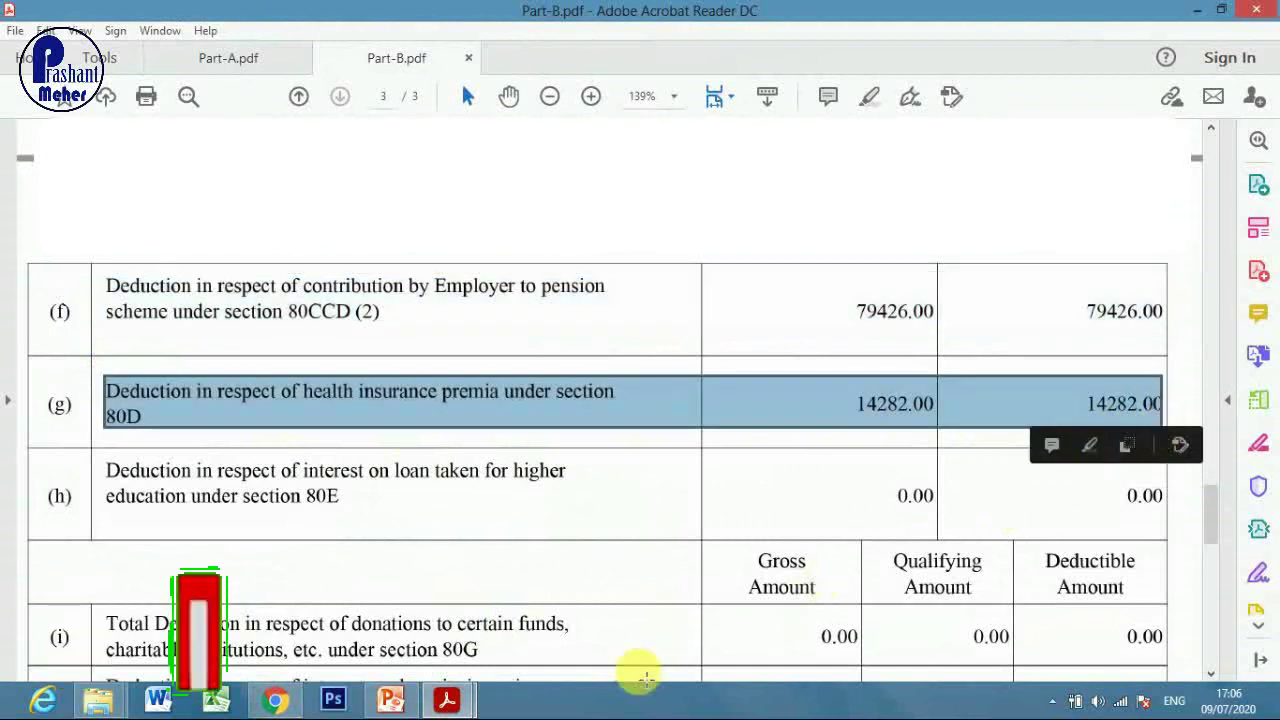
# - Return to the ITR-1 form in Chrome and open Schedule 80D
pyautogui.click(275, 700)
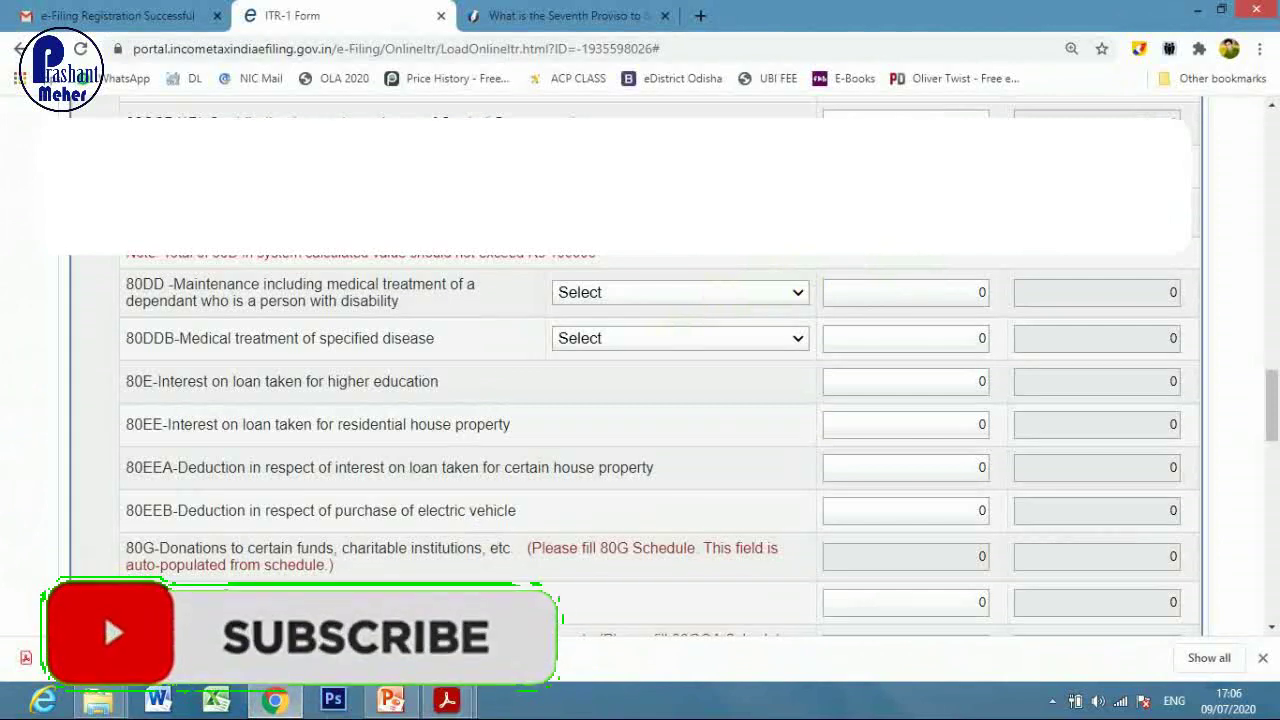
pyautogui.scroll(10, 966, 285)
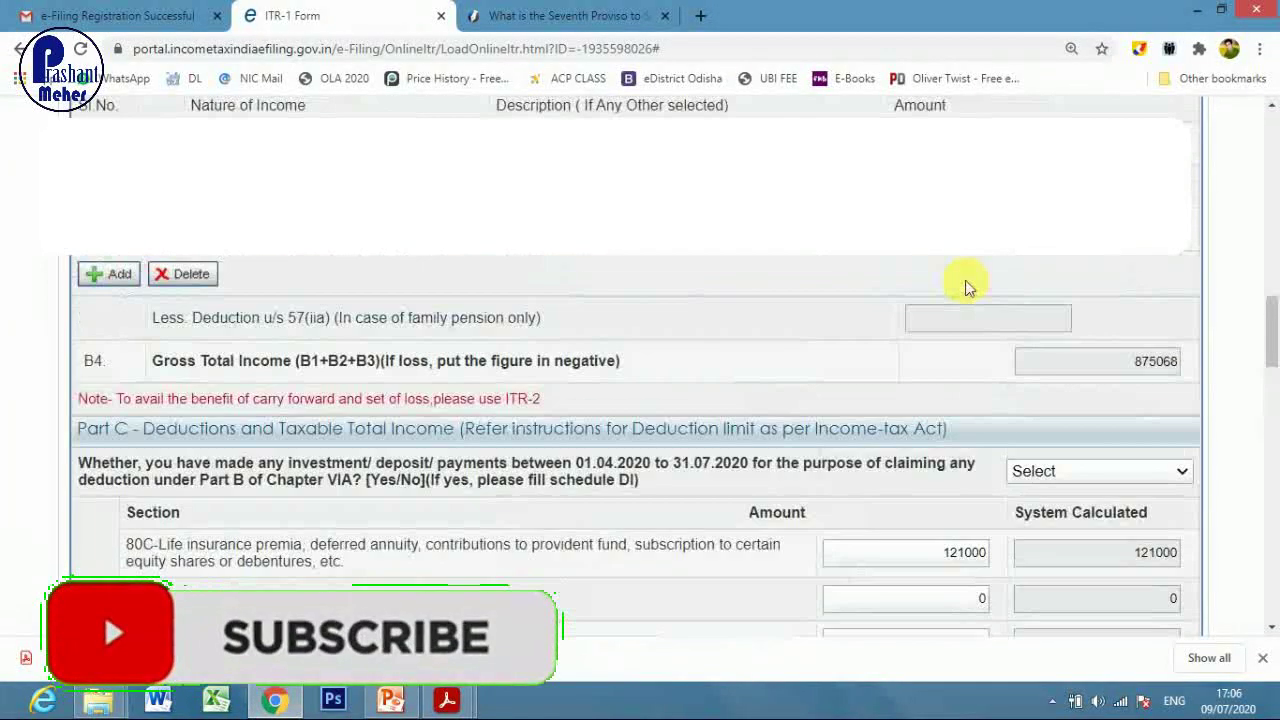
pyautogui.scroll(10, 966, 285)
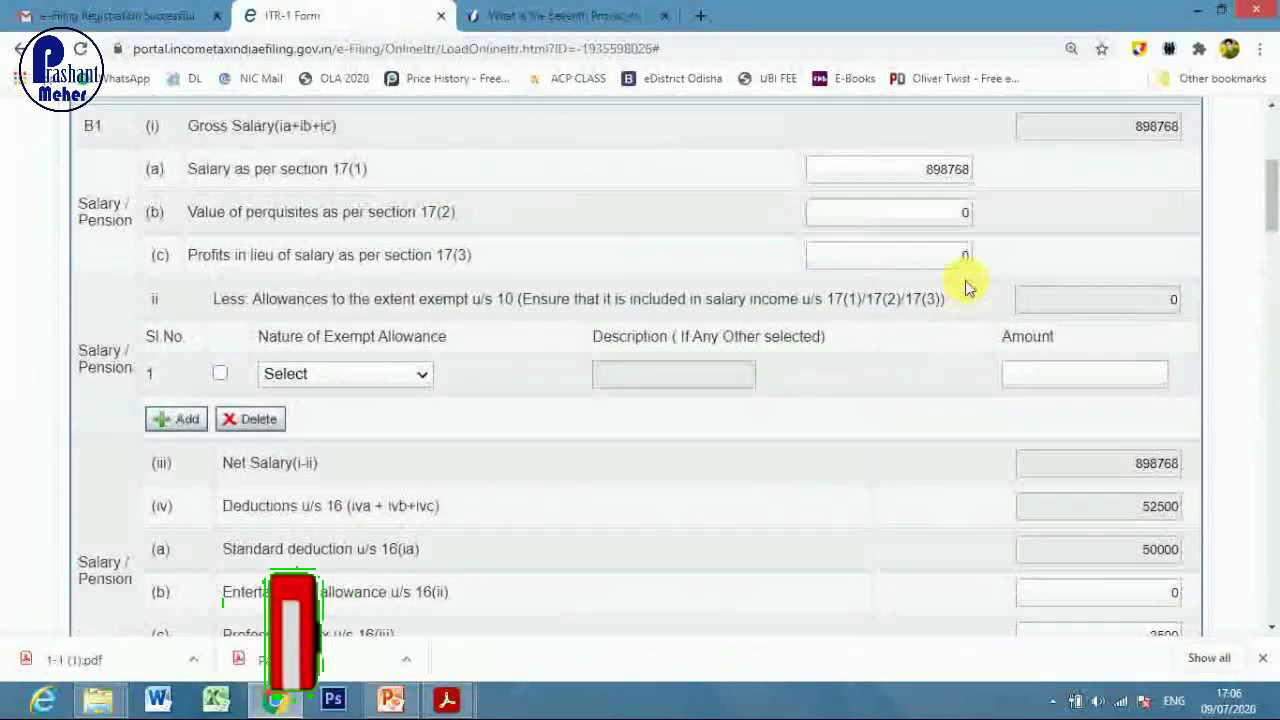
pyautogui.scroll(-2, 963, 292)
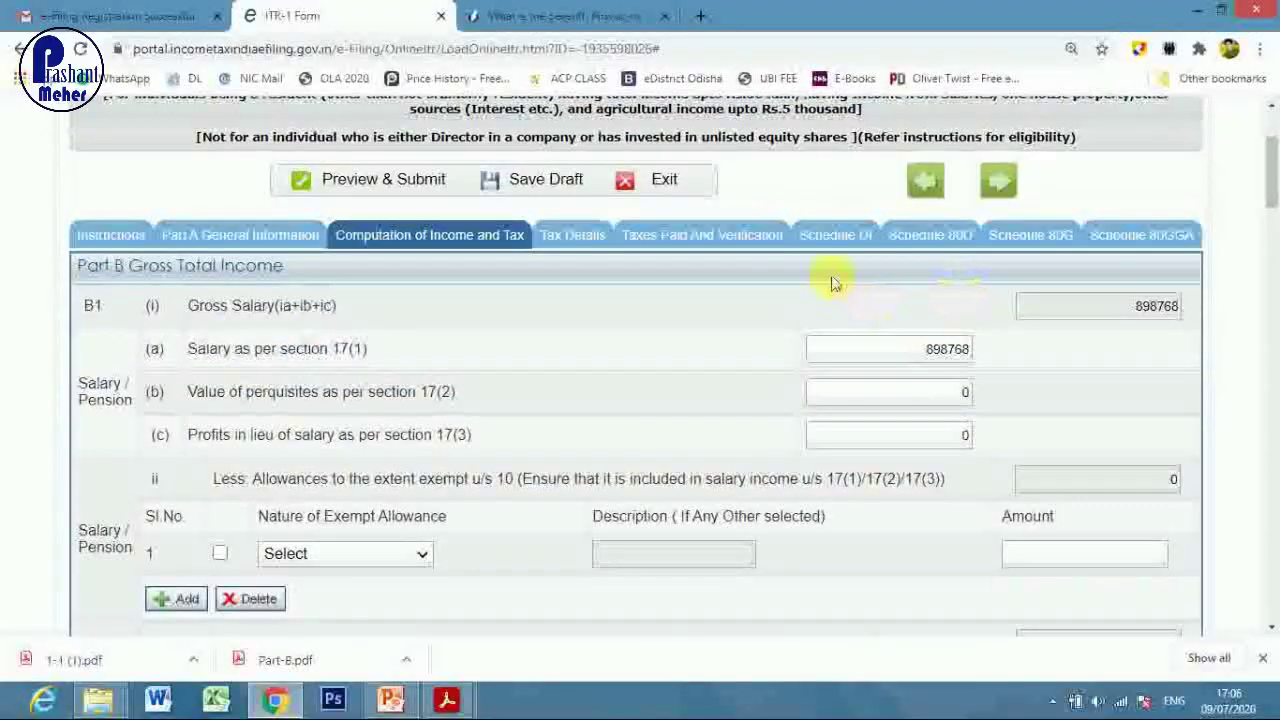
pyautogui.click(940, 243)
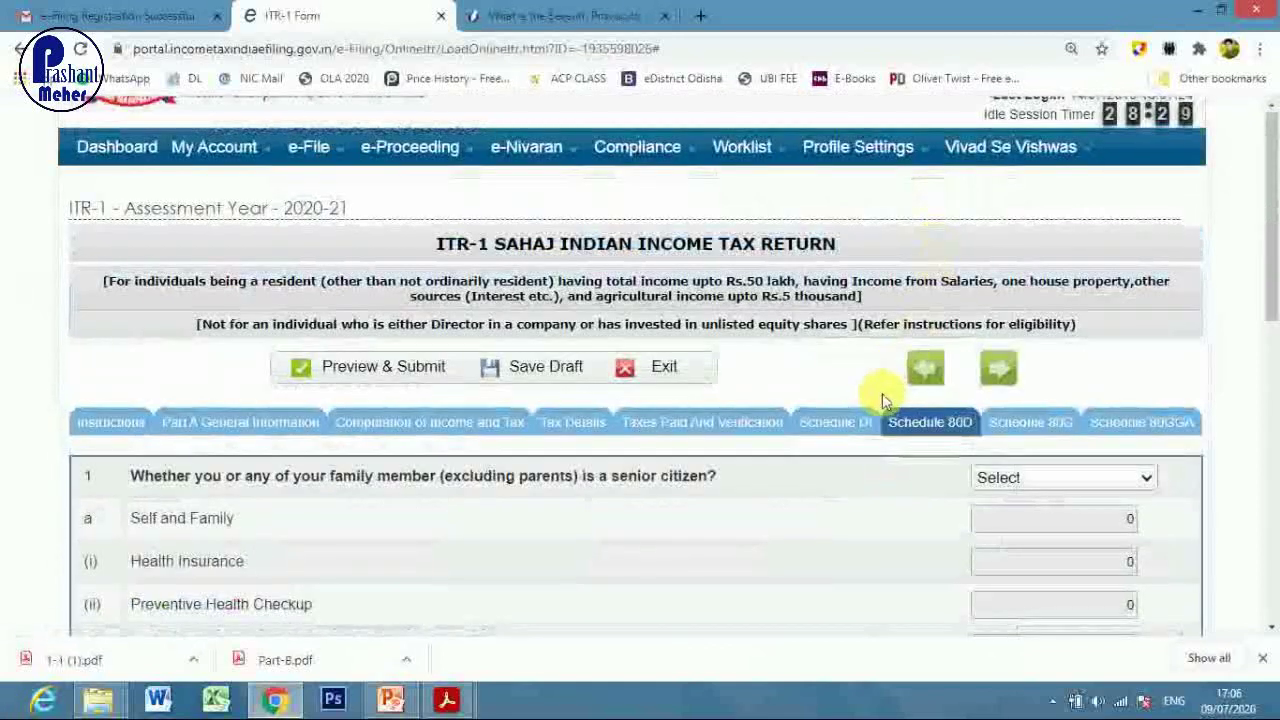
# - In Schedule 80D, answer NO to whether the taxpayer or any family member, excluding parents, is a senior citizen
pyautogui.scroll(-3, 877, 395)
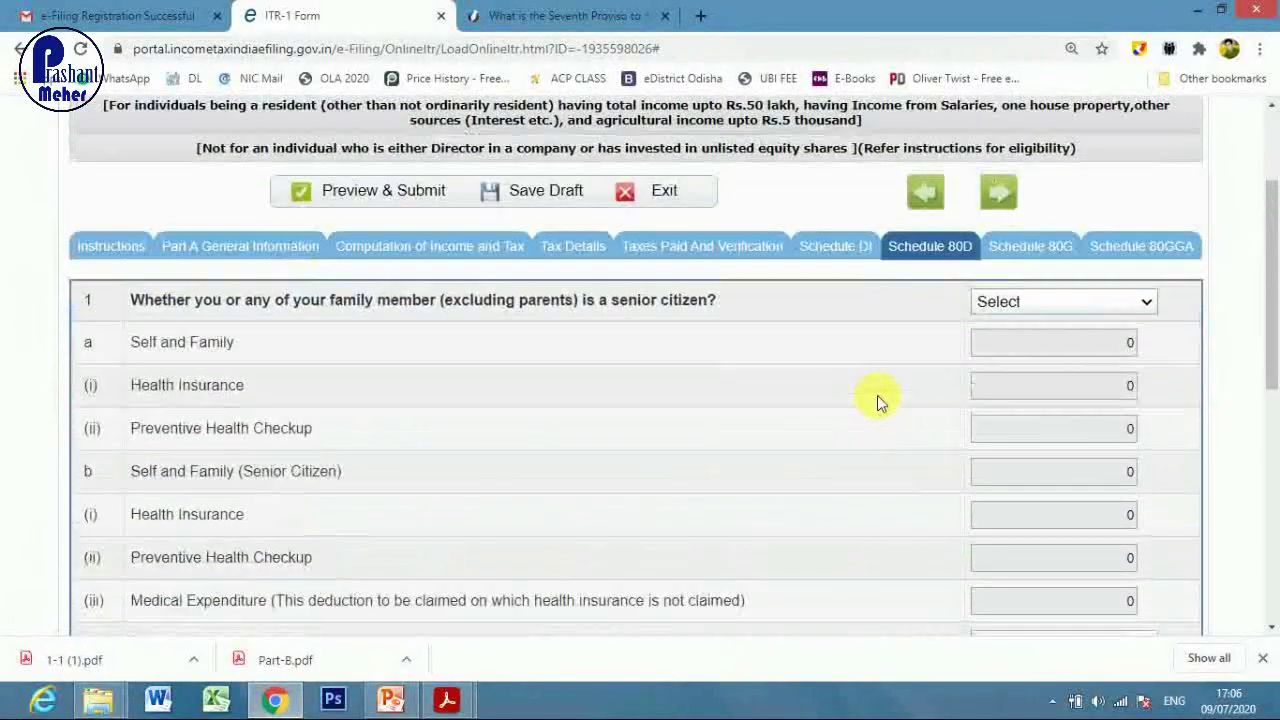
pyautogui.scroll(-4, 624, 365)
pyautogui.scroll(4, 628, 366)
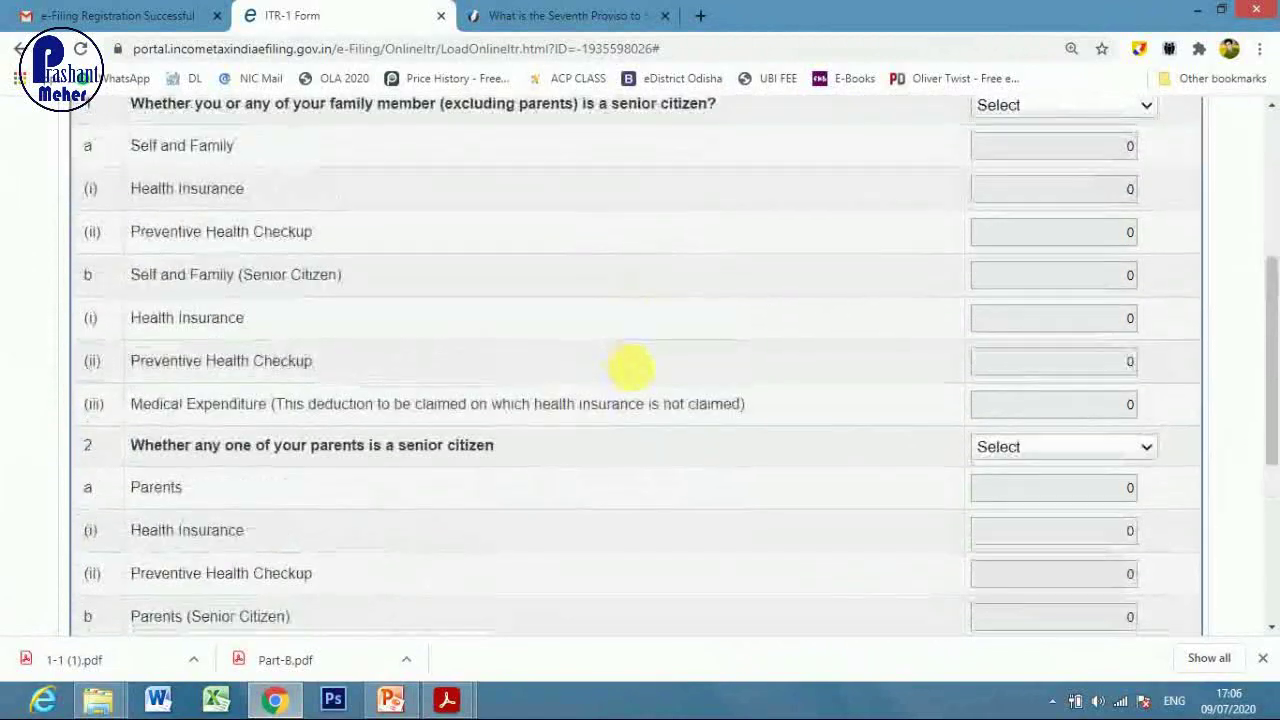
pyautogui.scroll(-2, 629, 356)
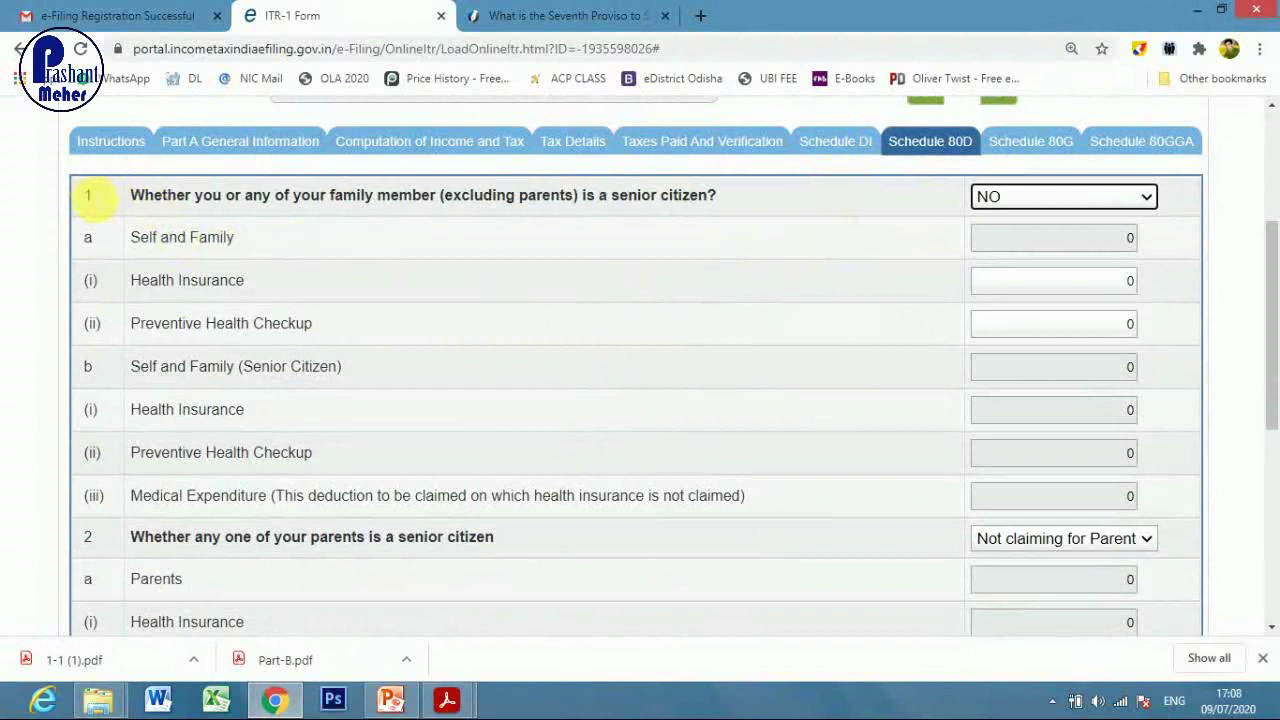
pyautogui.click(93, 191)
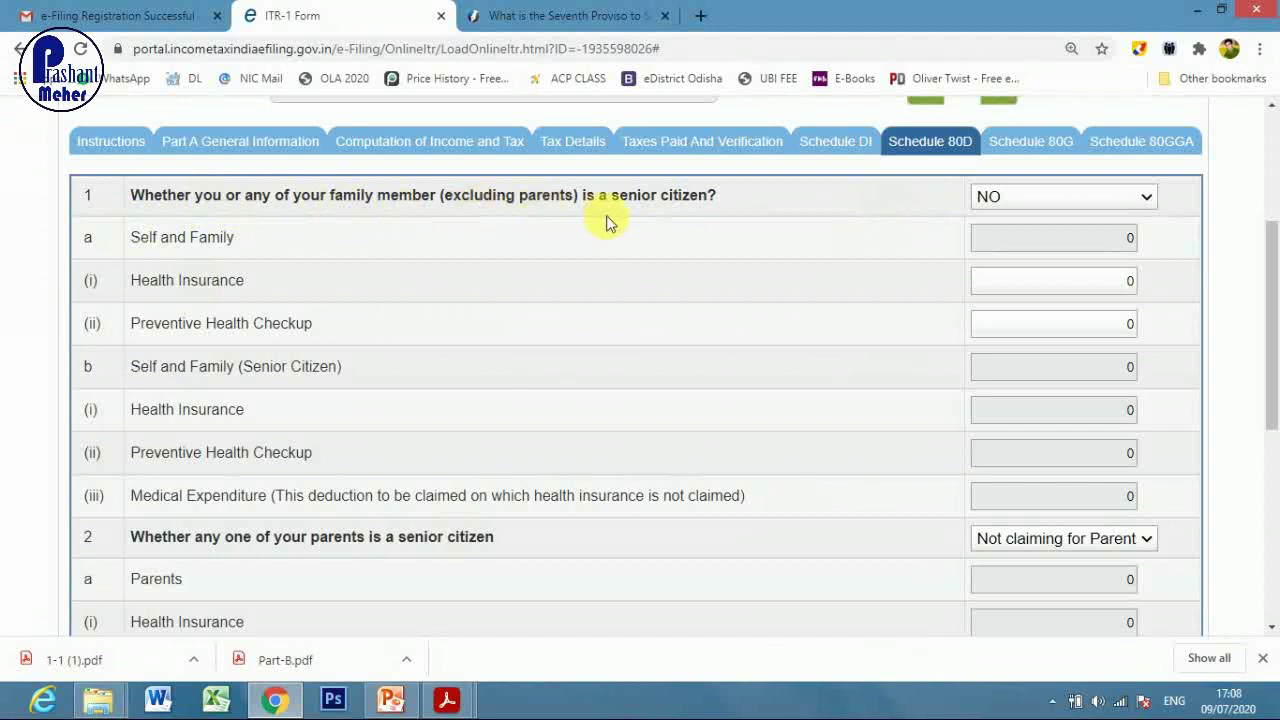
pyautogui.click(1083, 196)
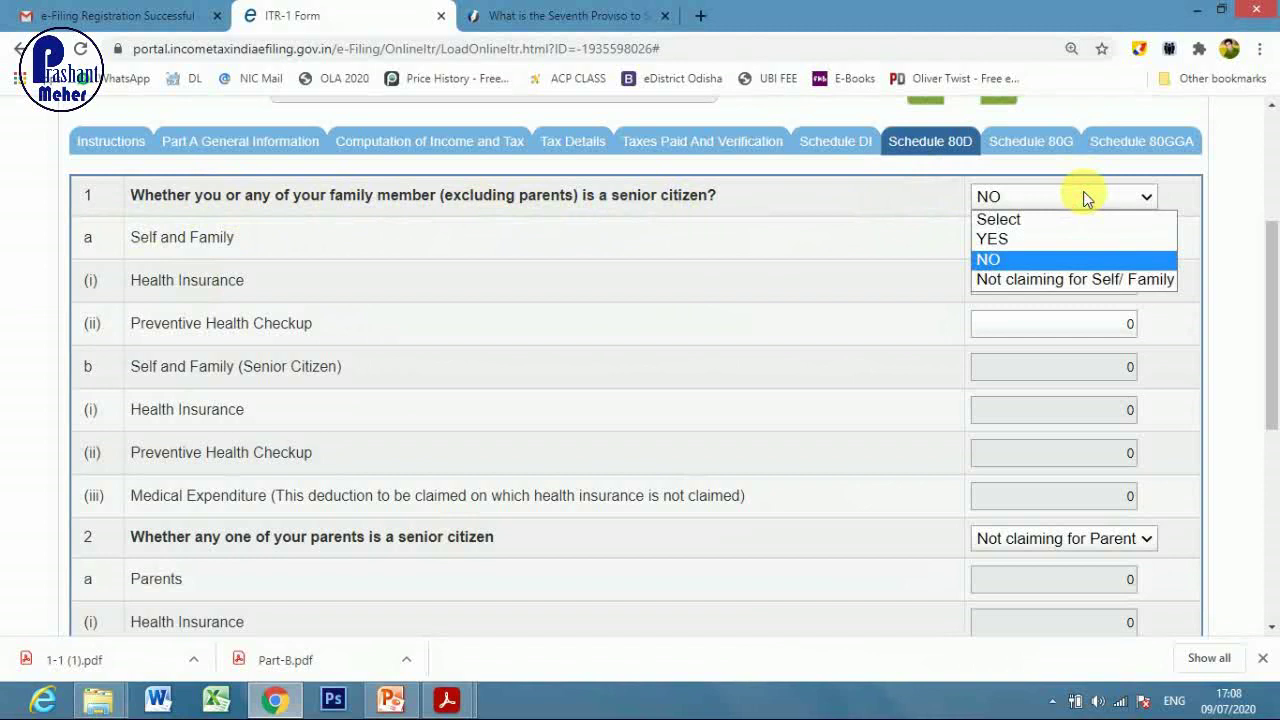
pyautogui.click(1017, 258)
pyautogui.click(1027, 203)
pyautogui.click(1027, 280)
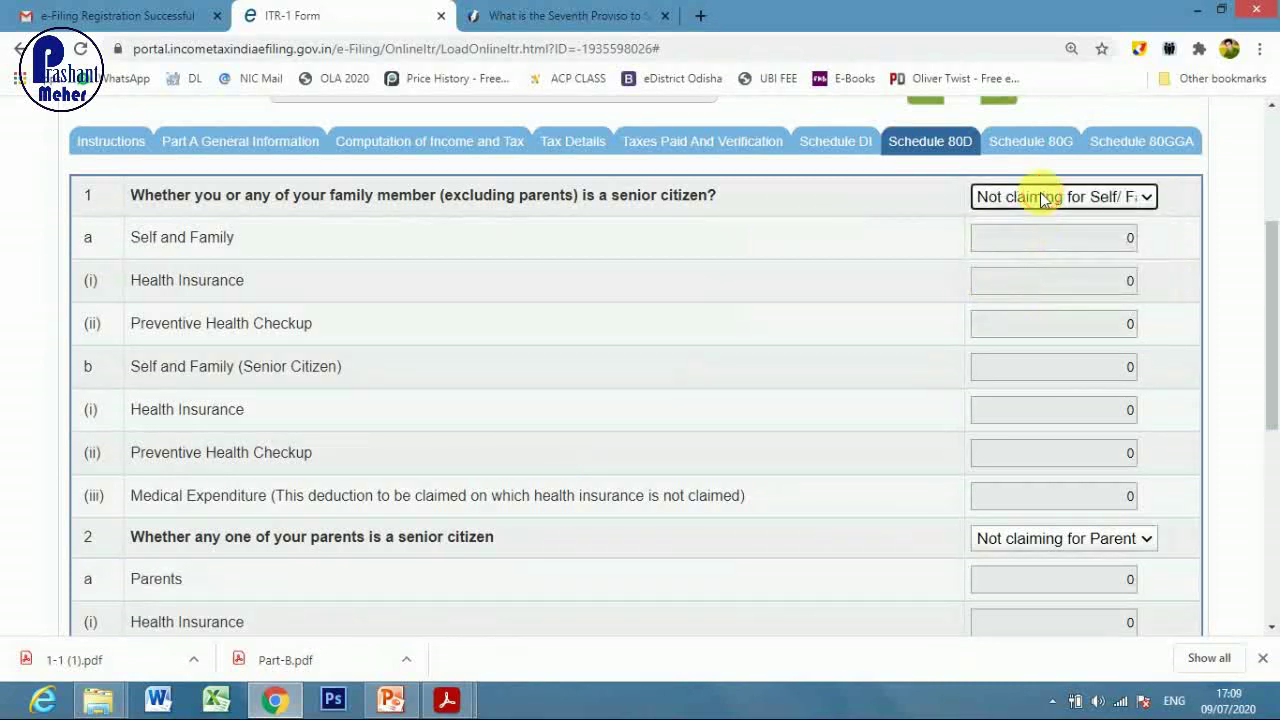
pyautogui.click(1035, 196)
pyautogui.click(1018, 262)
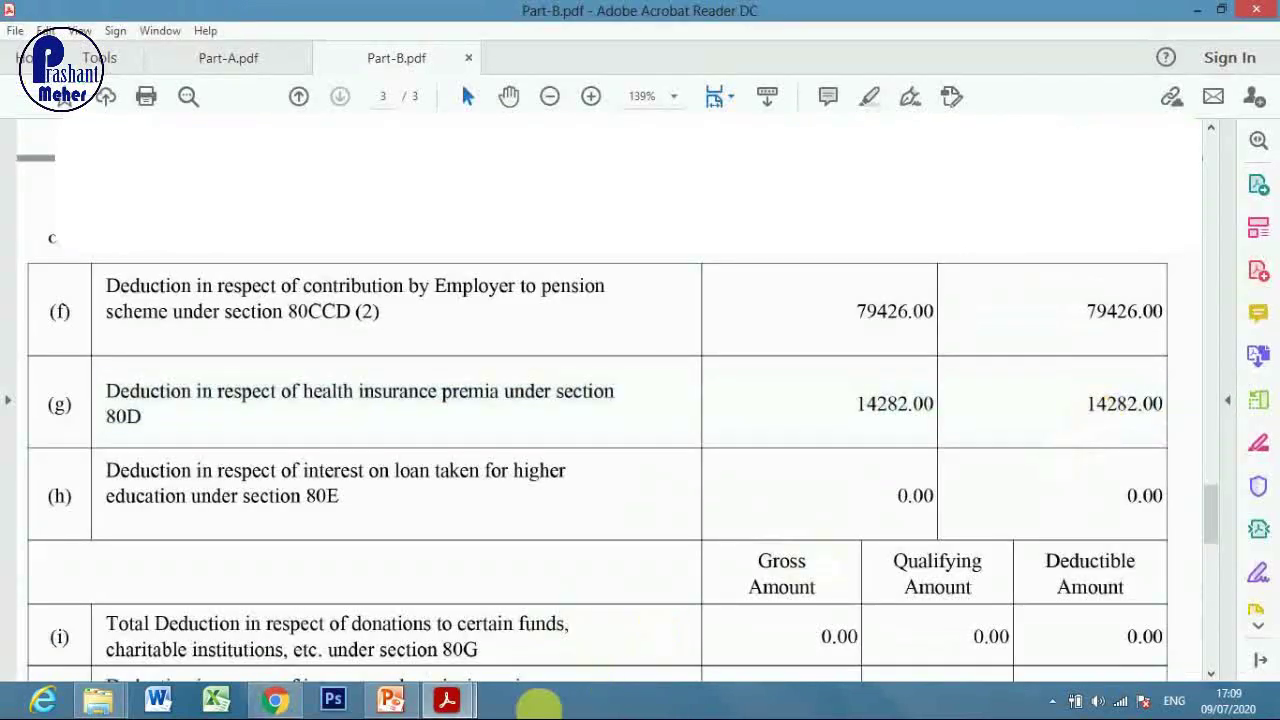
# - Back in Schedule 80D in Chrome, set the Self and Family health insurance to 14282 and choose Not claiming for Parents for the parents question
pyautogui.click(274, 700)
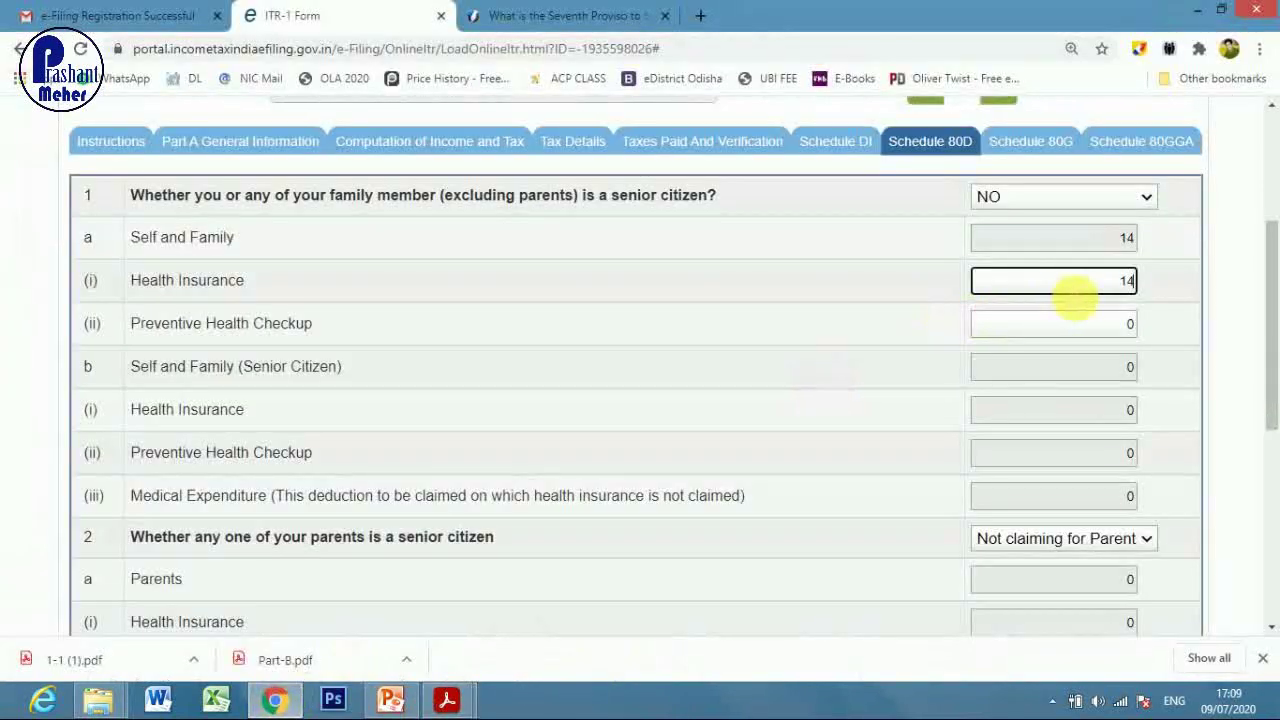
pyautogui.click(822, 354)
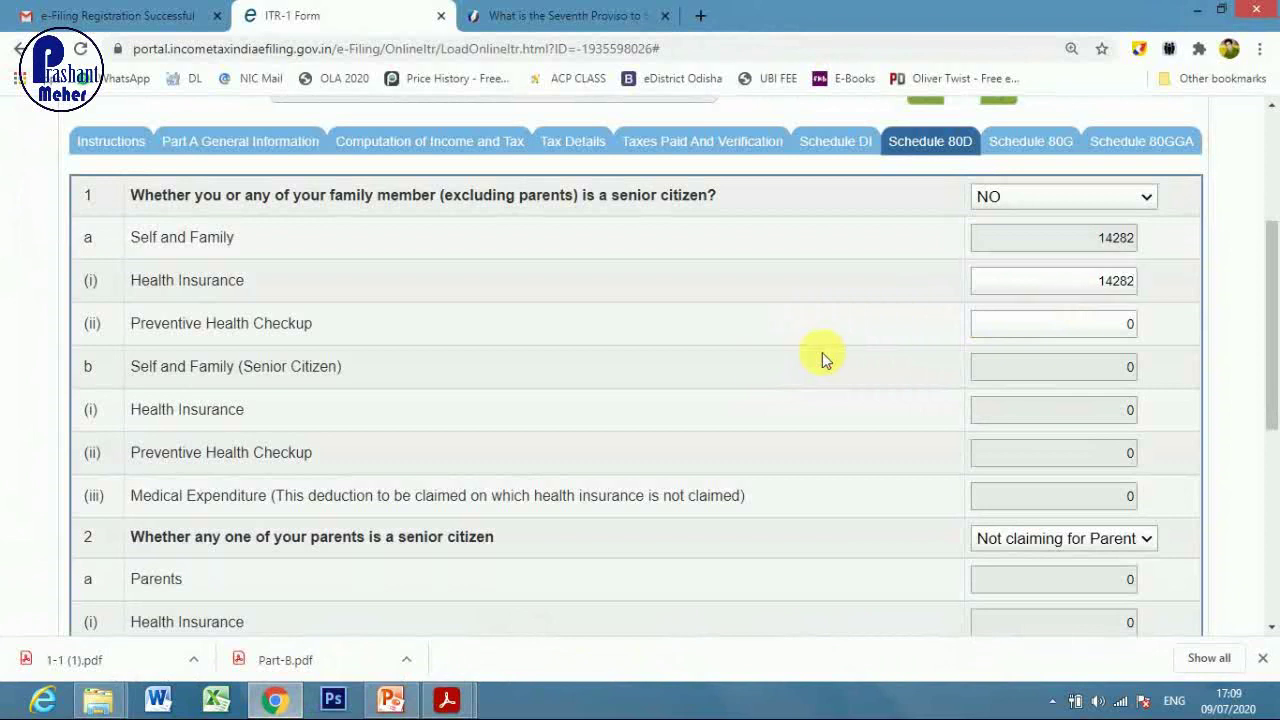
pyautogui.scroll(-5, 825, 355)
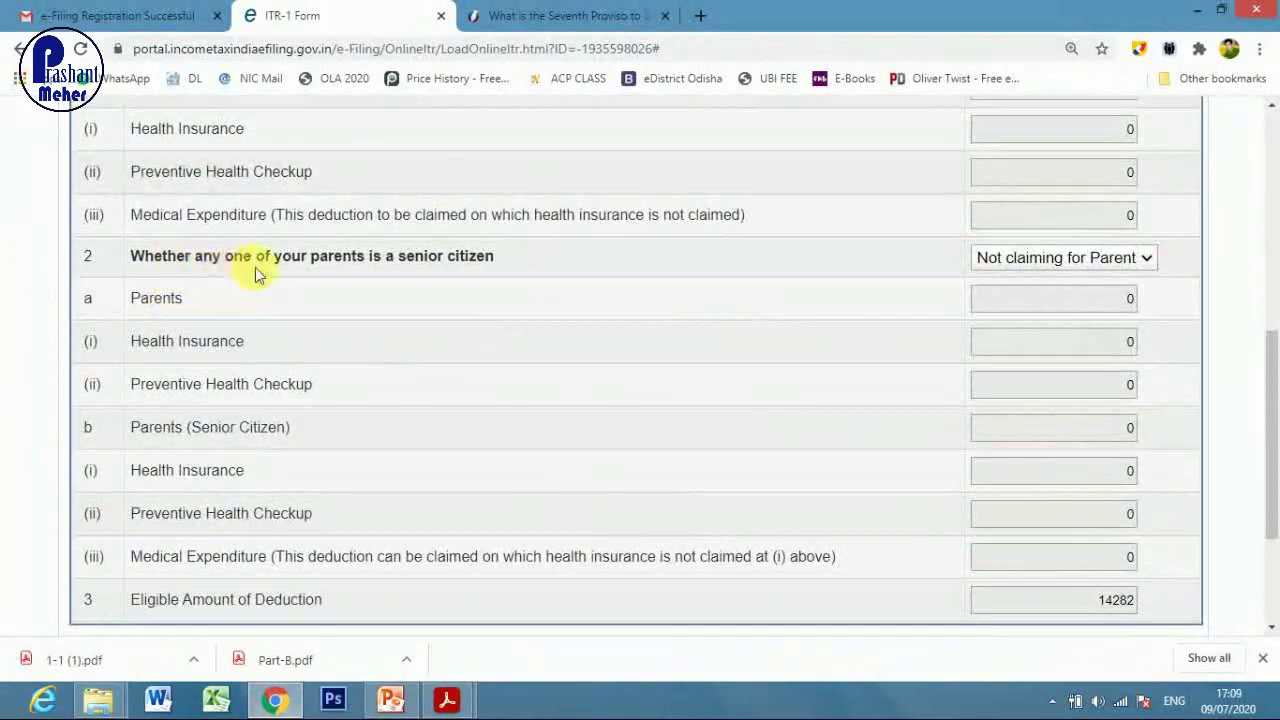
pyautogui.click(1115, 264)
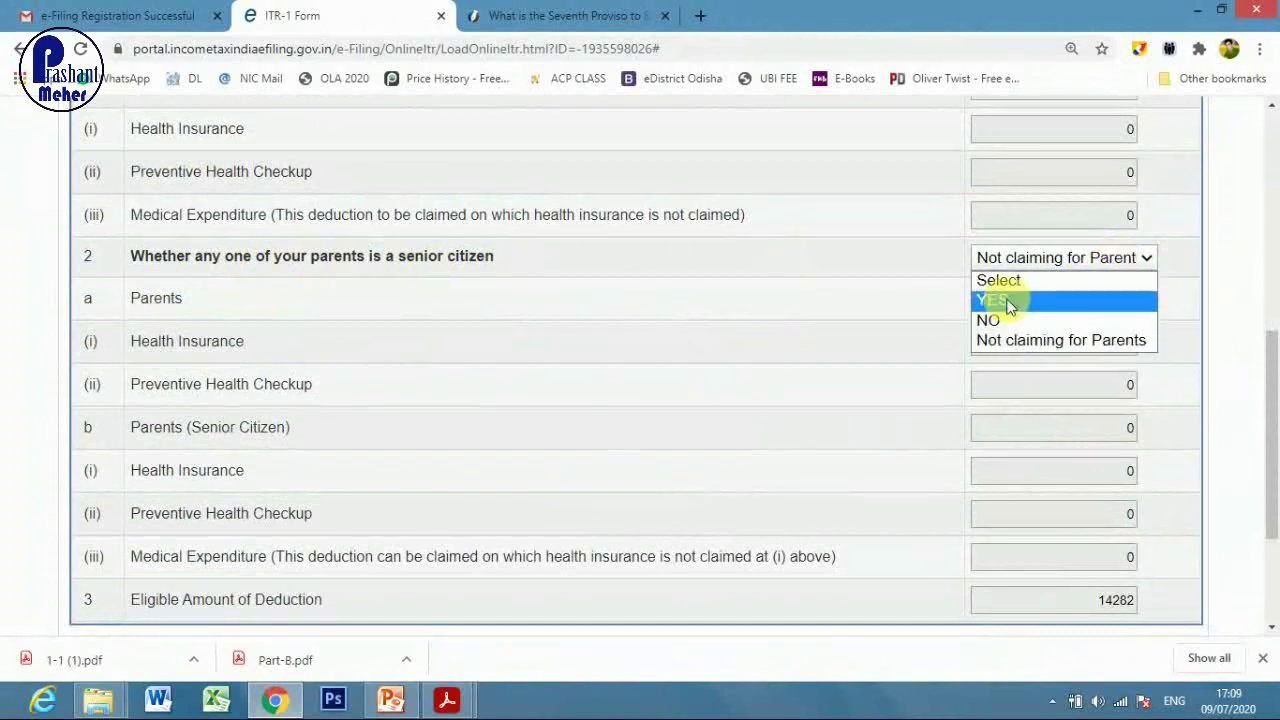
pyautogui.click(1012, 345)
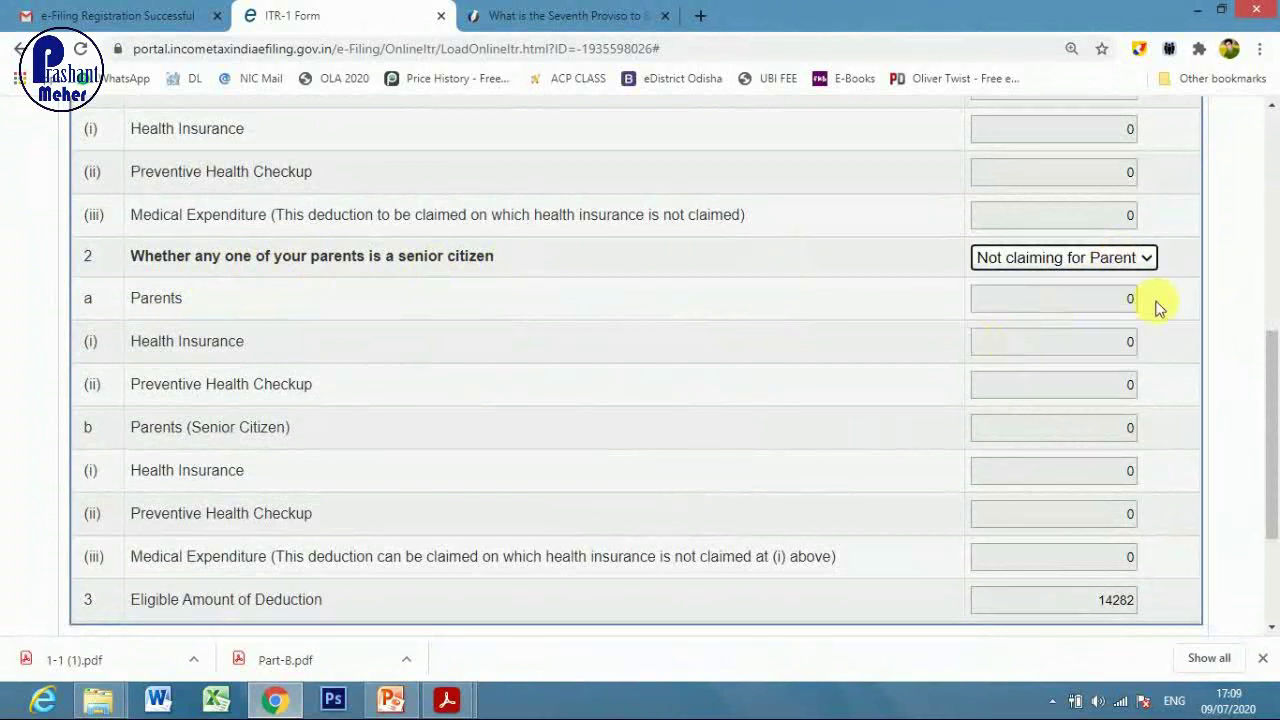
# - Return to Computation of Income and Tax and check the 80D health insurance deduction in Part C
pyautogui.scroll(-2, 1196, 343)
pyautogui.scroll(6, 1196, 345)
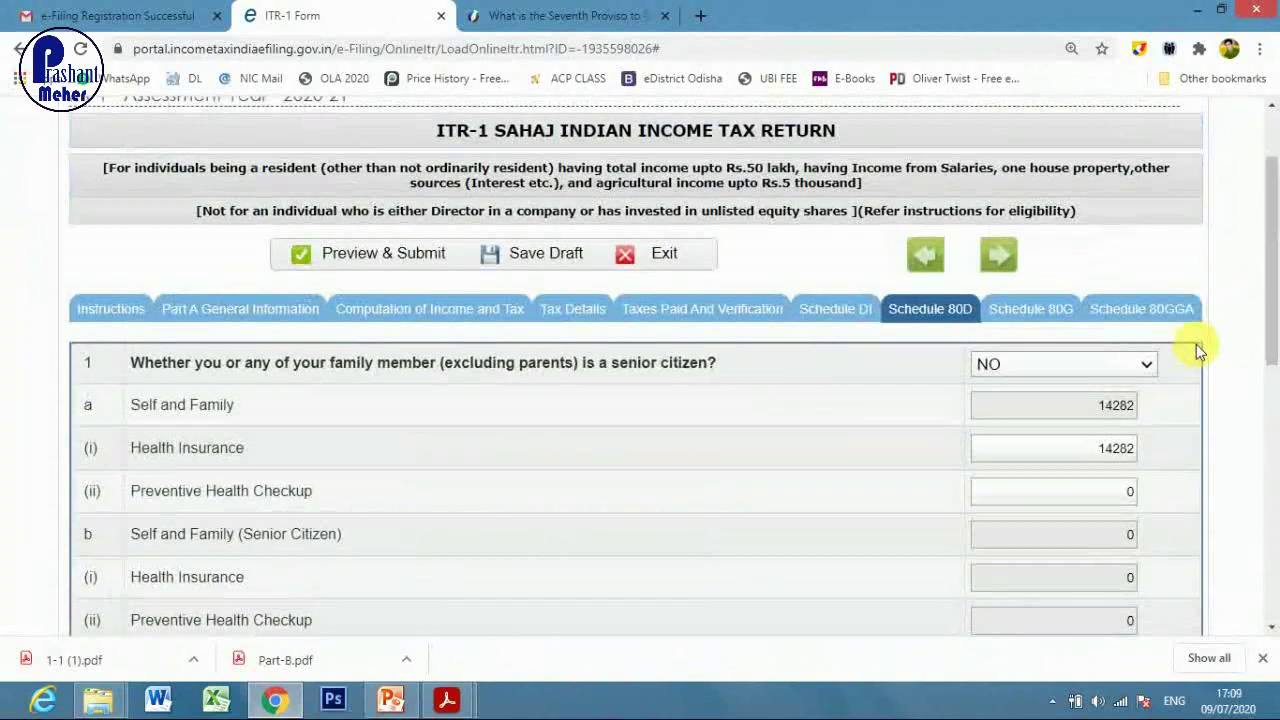
pyautogui.scroll(-1, 1196, 344)
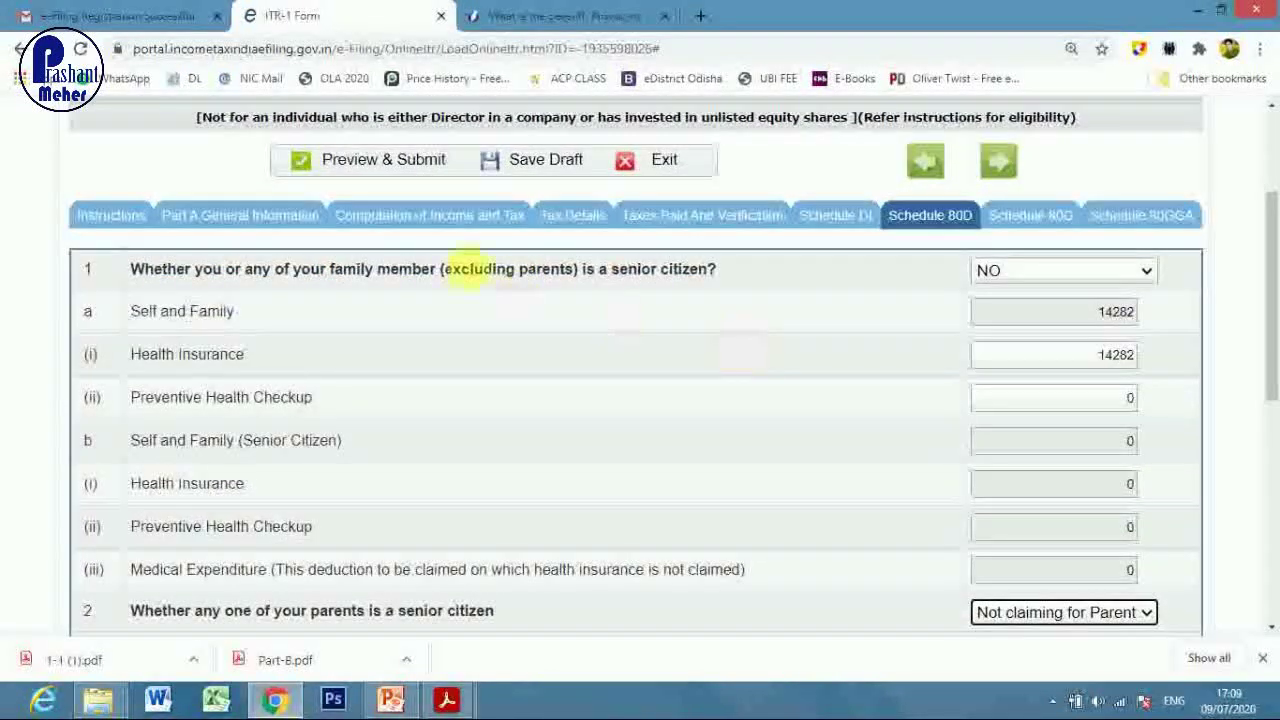
pyautogui.click(414, 214)
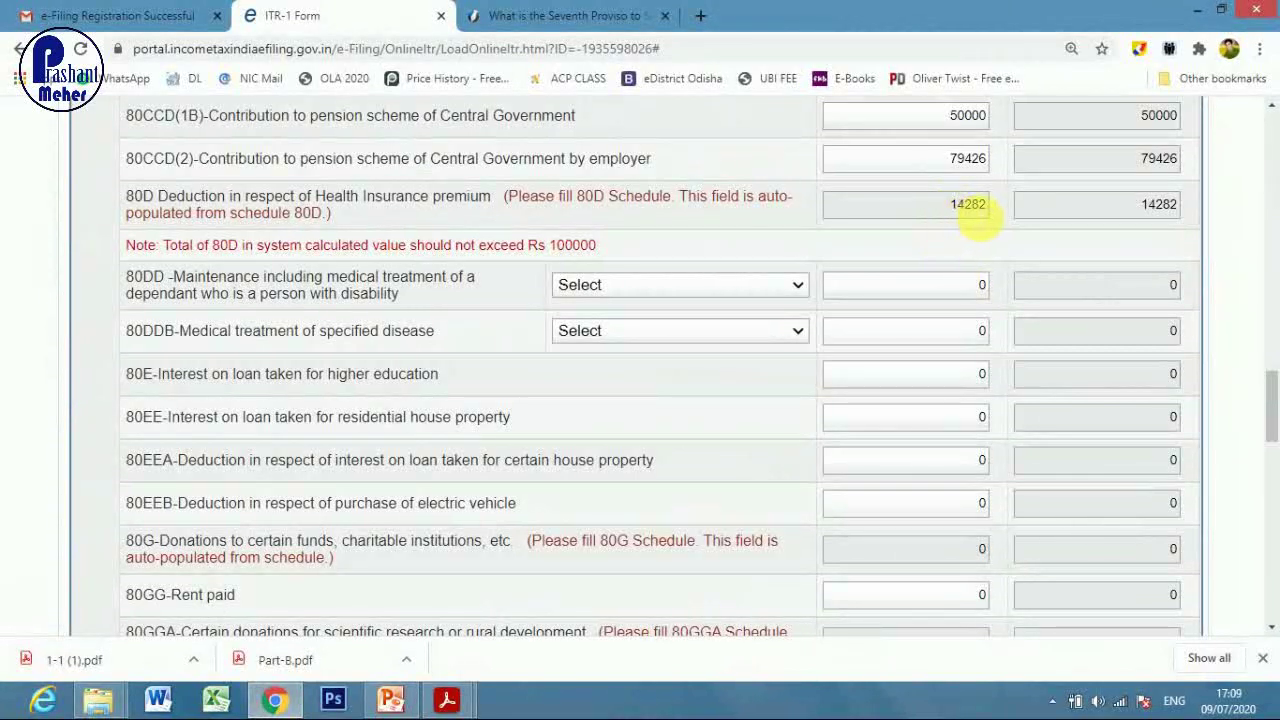
# - Review the 80D and 80TTA deduction amounts in Part C, dismissing the save-your-work reminder
pyautogui.moveTo(948, 215); pyautogui.dragTo(1005, 240)
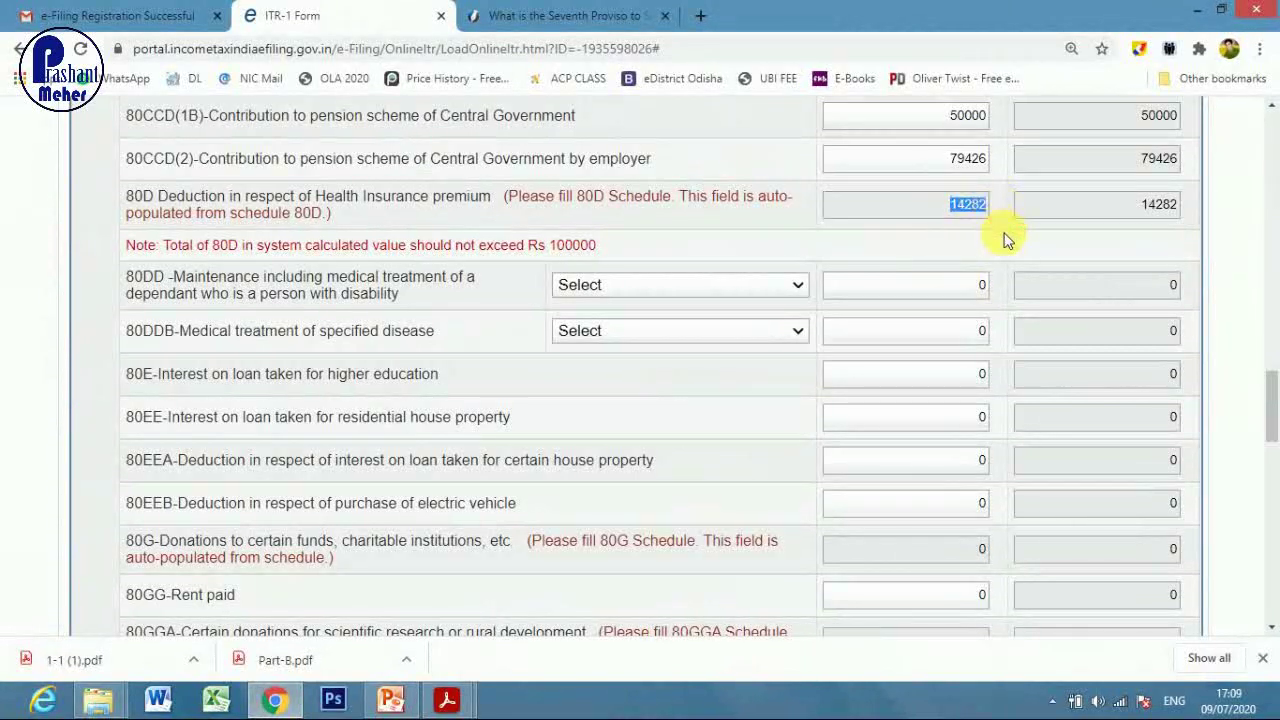
pyautogui.scroll(-4, 996, 240)
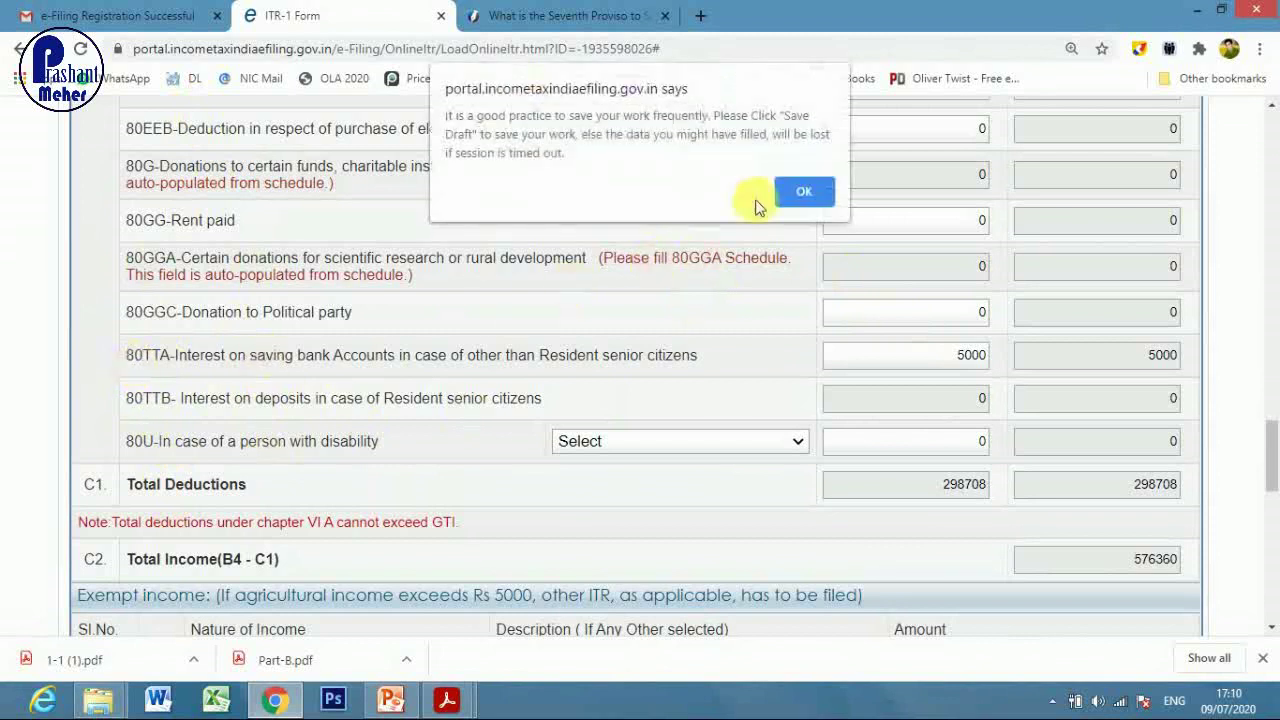
pyautogui.click(806, 190)
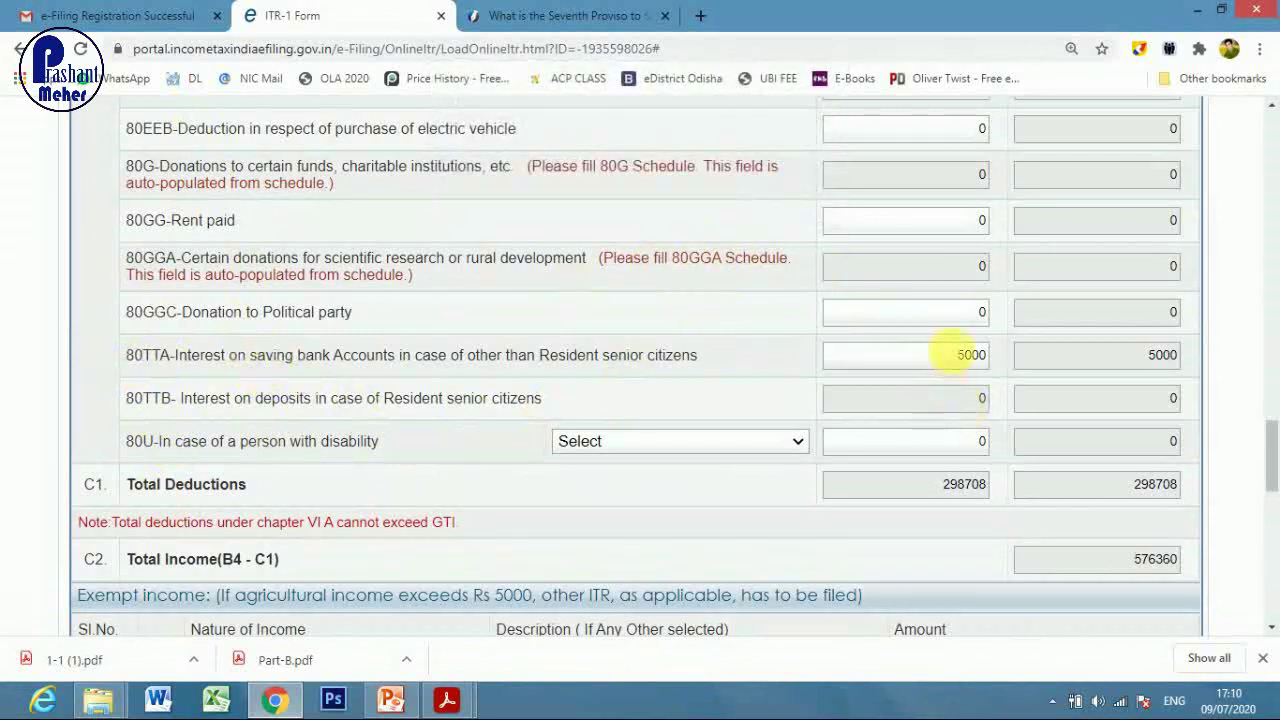
pyautogui.doubleClick(958, 356)
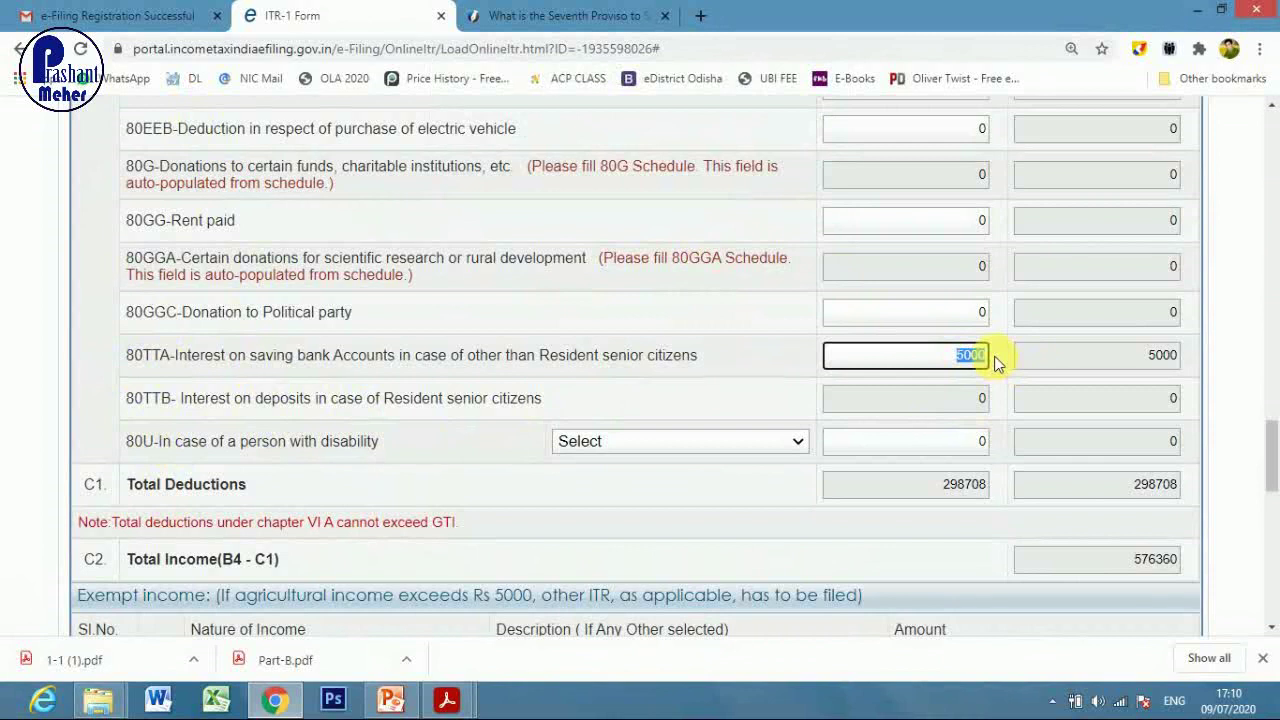
# - Try the Self with Disability and Self with Severe disability options for the 80U deduction
pyautogui.click(572, 442)
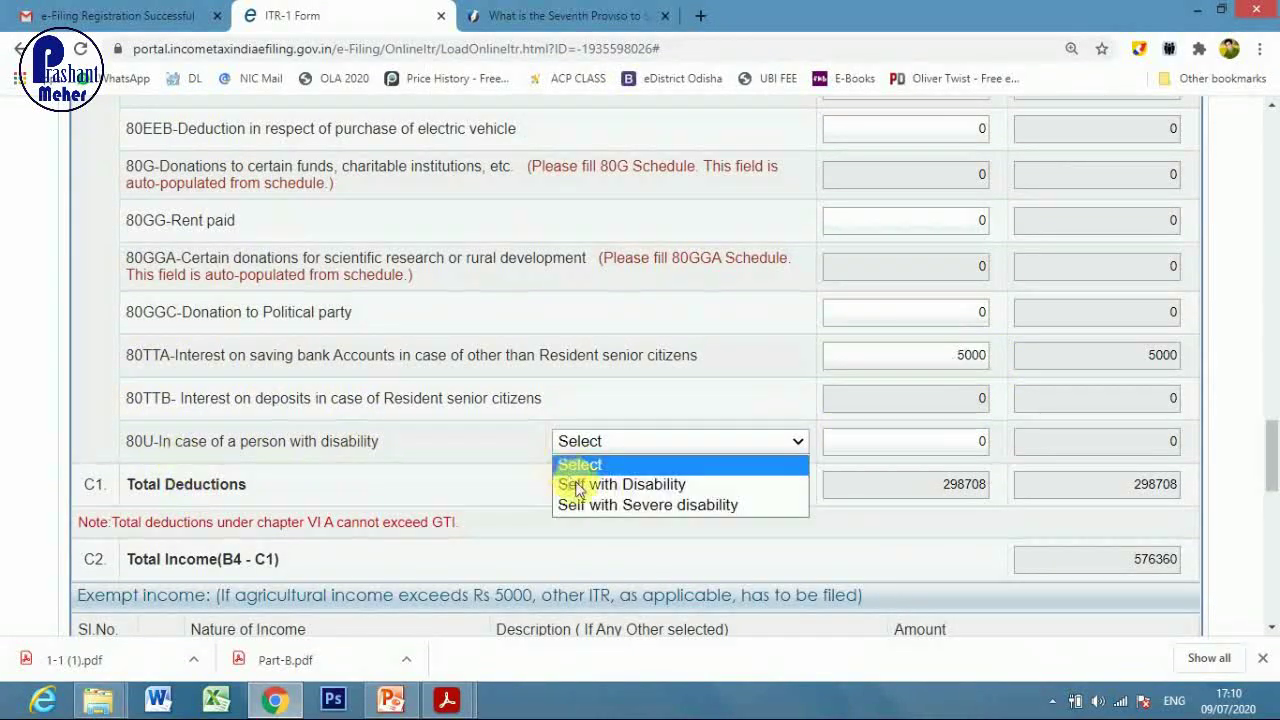
pyautogui.click(646, 490)
pyautogui.click(980, 441)
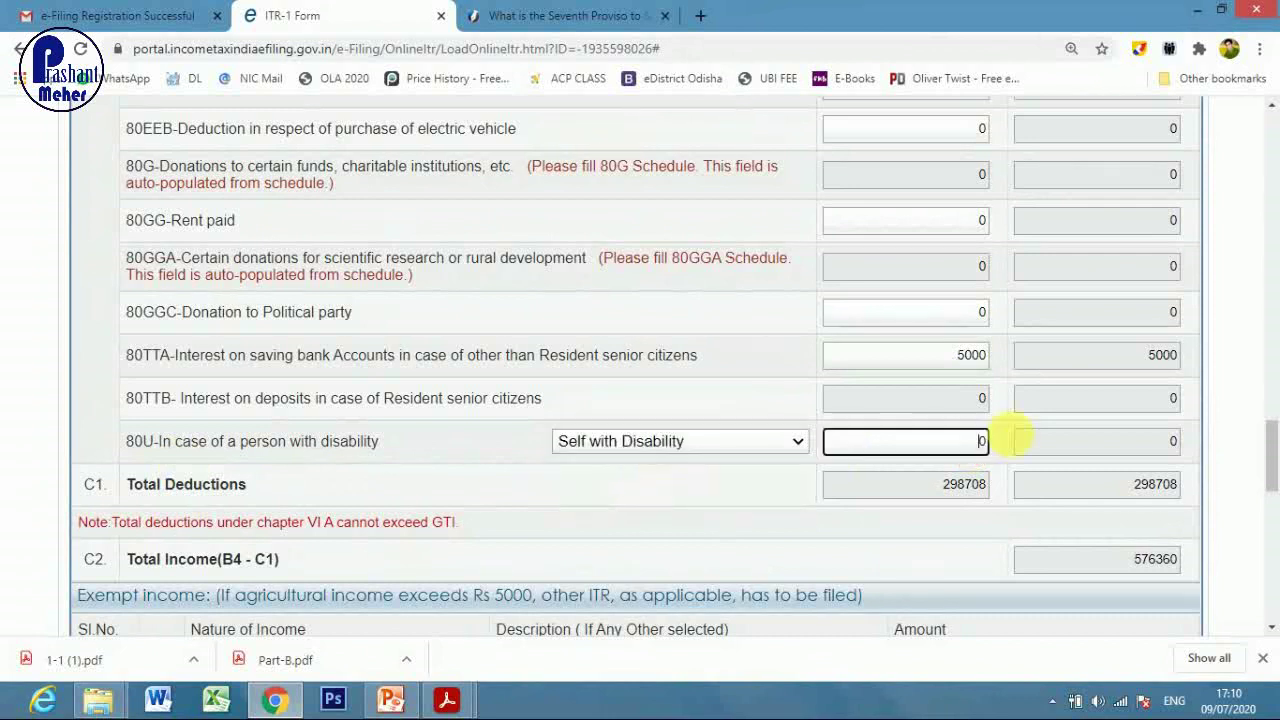
pyautogui.click(712, 444)
pyautogui.click(690, 506)
pyautogui.click(945, 448)
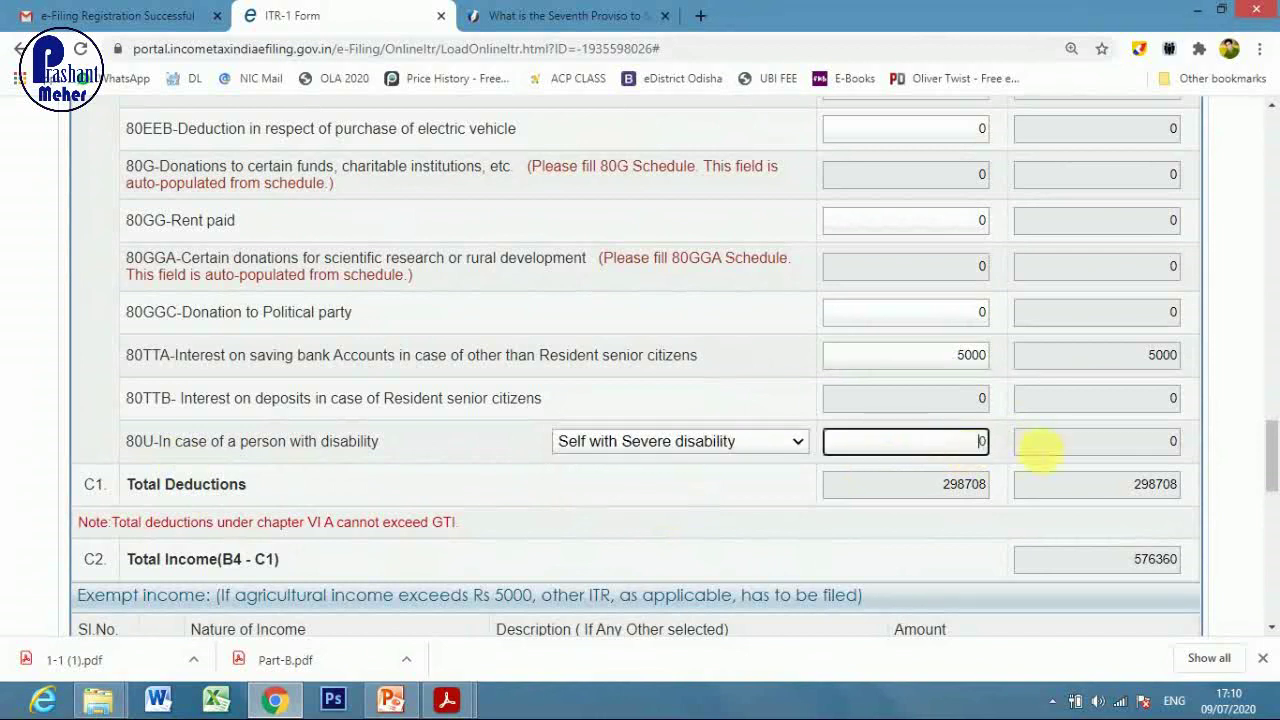
pyautogui.click(757, 445)
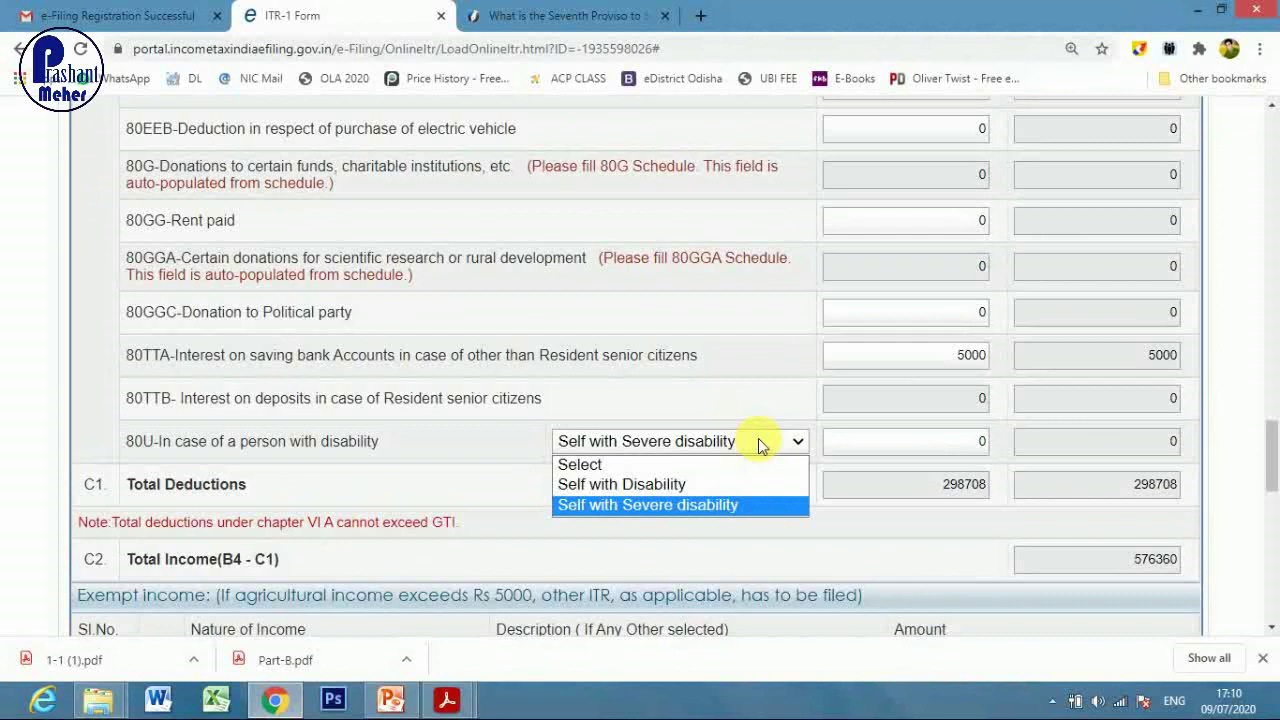
pyautogui.click(758, 441)
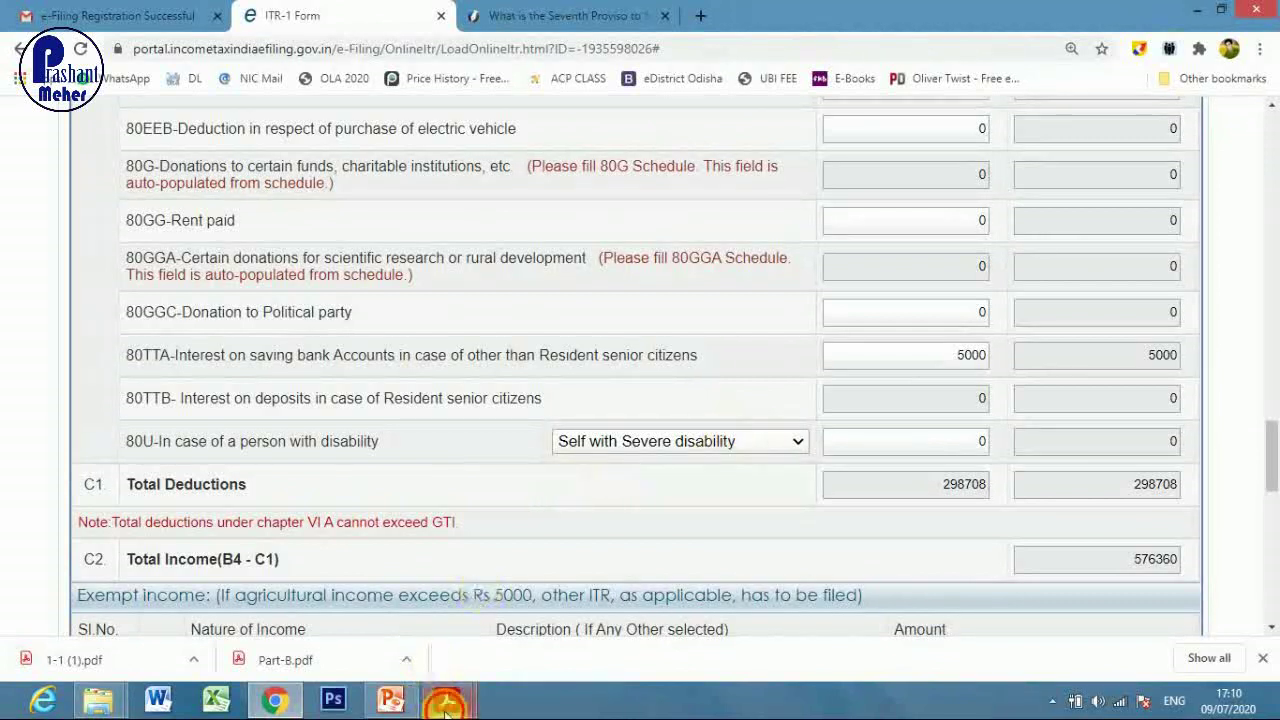
# - Switch to Part-B.pdf in Acrobat Reader and examine the remaining Chapter VI-A deductions and the taxable income rows
pyautogui.moveTo(446, 705)
pyautogui.click(529, 614)
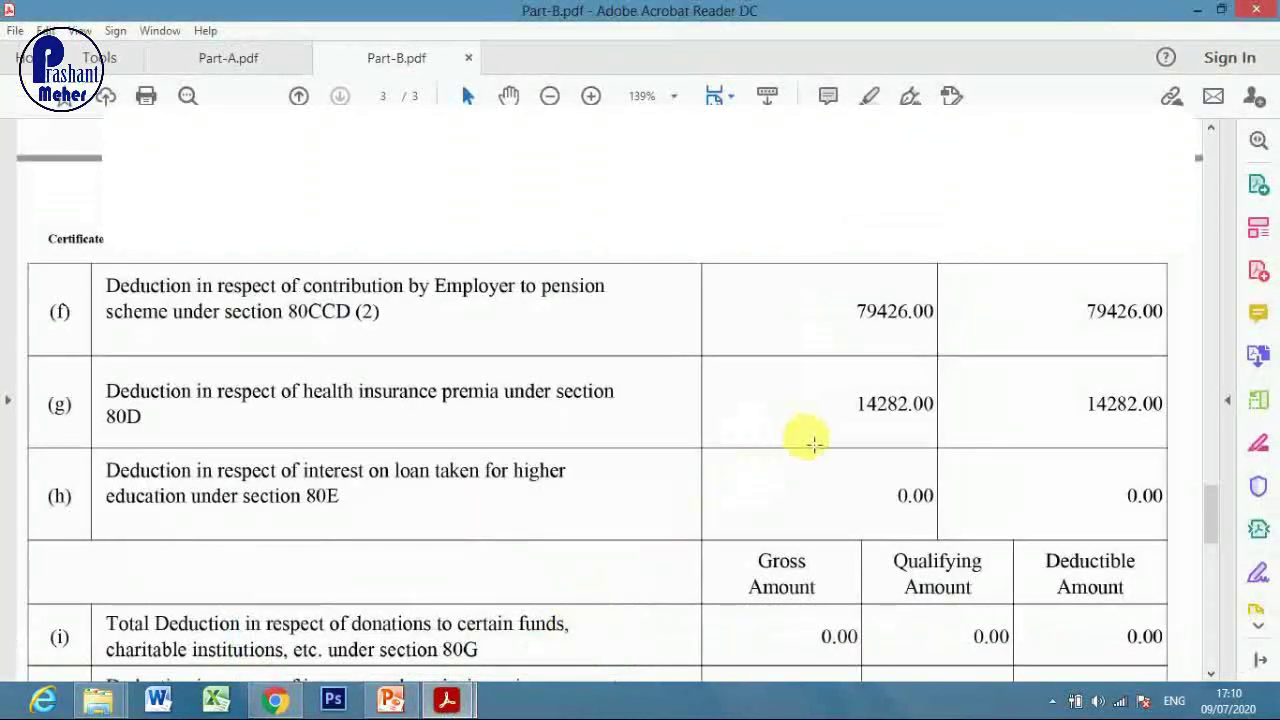
pyautogui.scroll(-3, 813, 444)
pyautogui.scroll(-5, 815, 445)
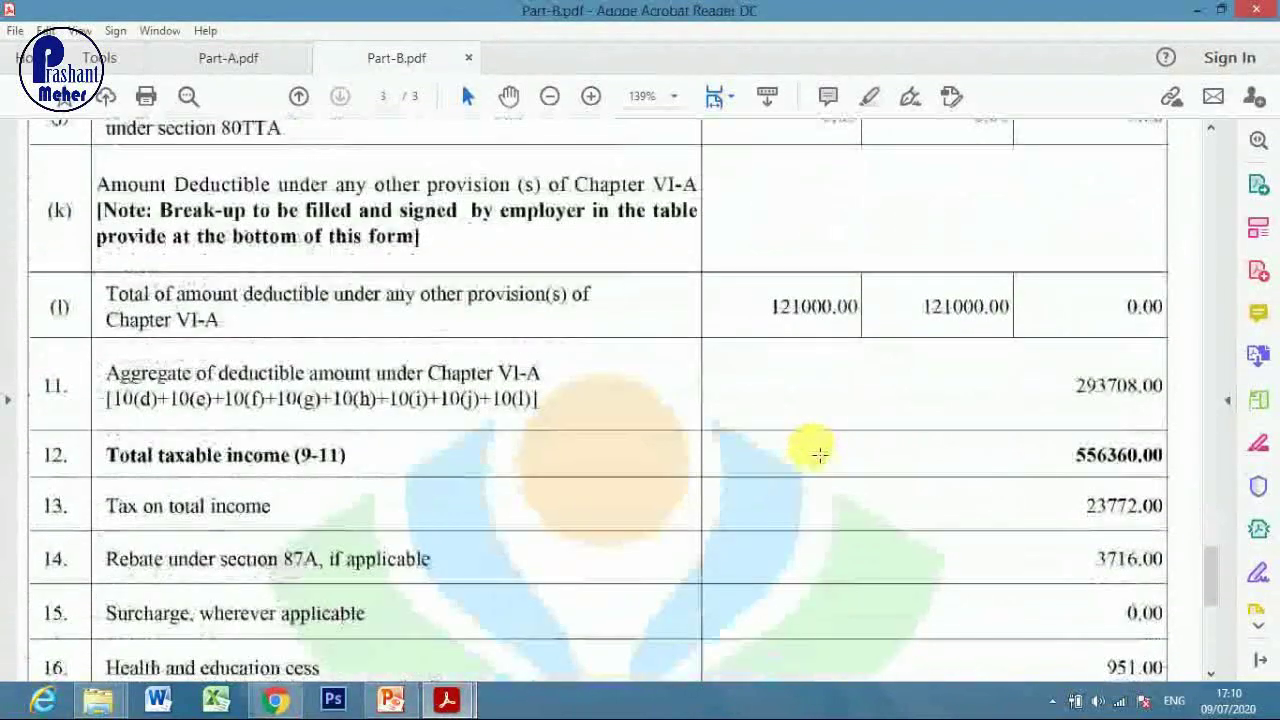
pyautogui.scroll(3, 818, 455)
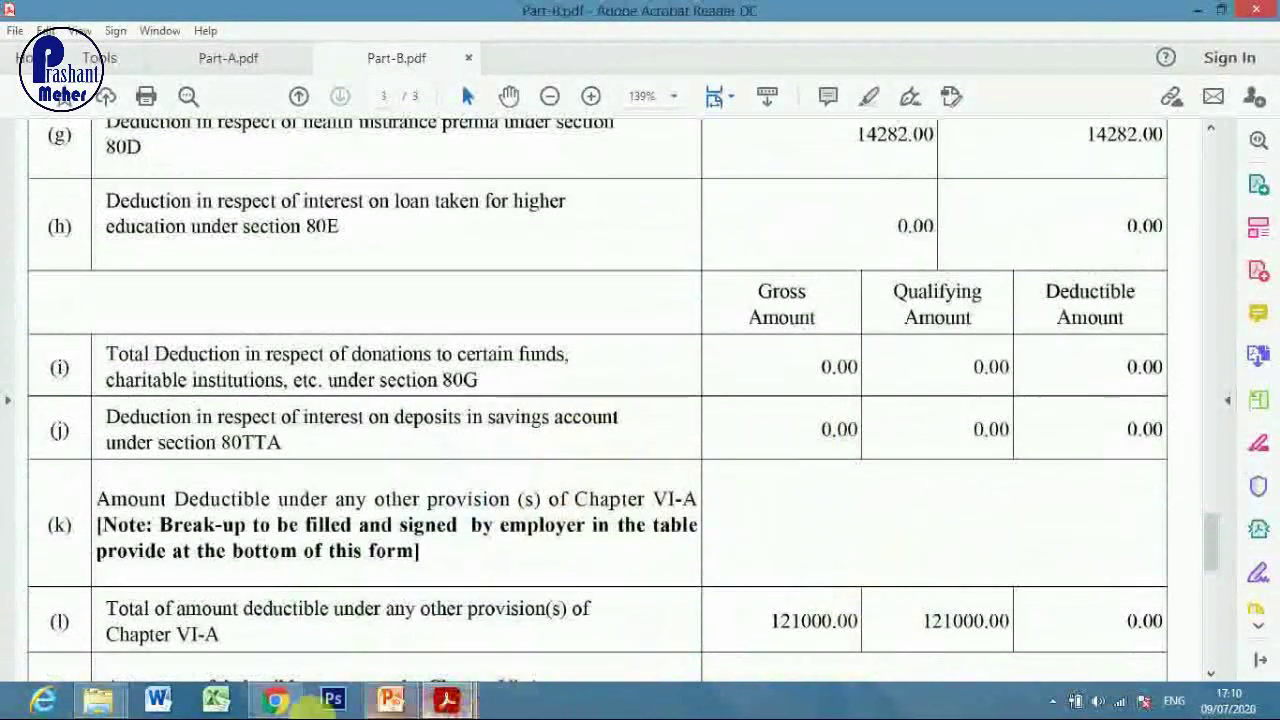
# - Back in Chrome, reset the 80U disability choice to Select
pyautogui.click(274, 699)
pyautogui.click(786, 442)
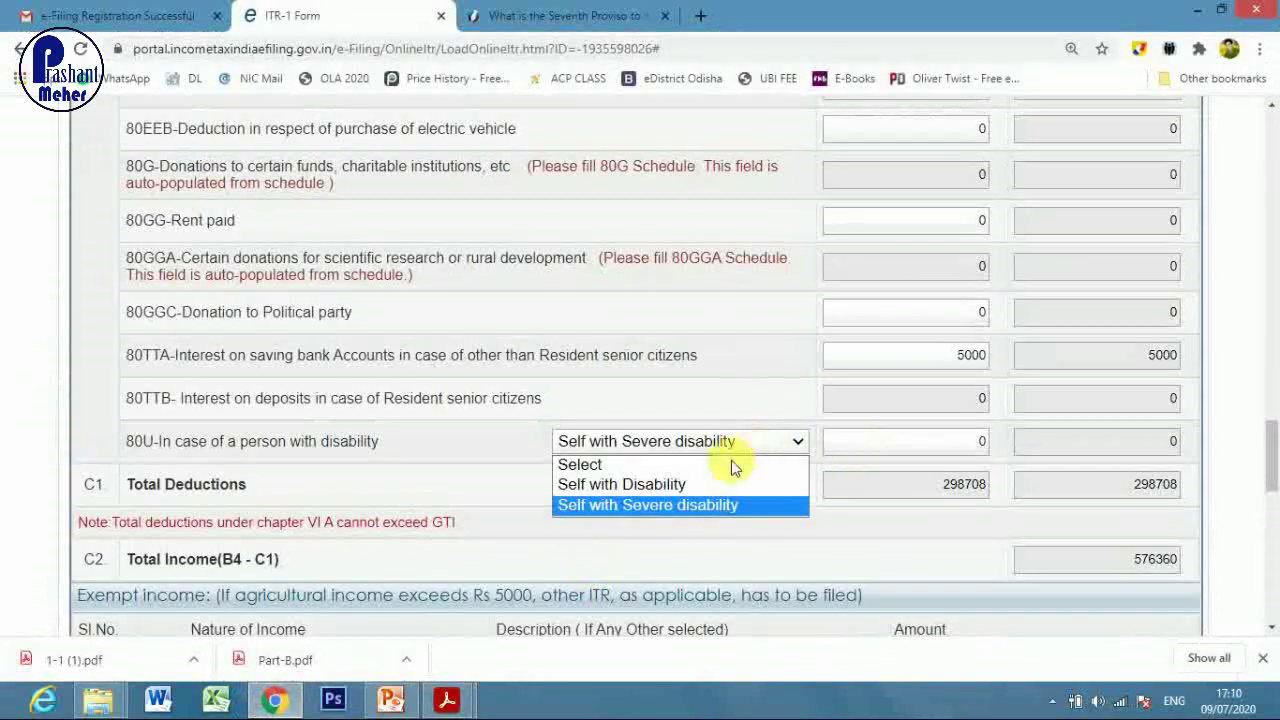
pyautogui.click(686, 461)
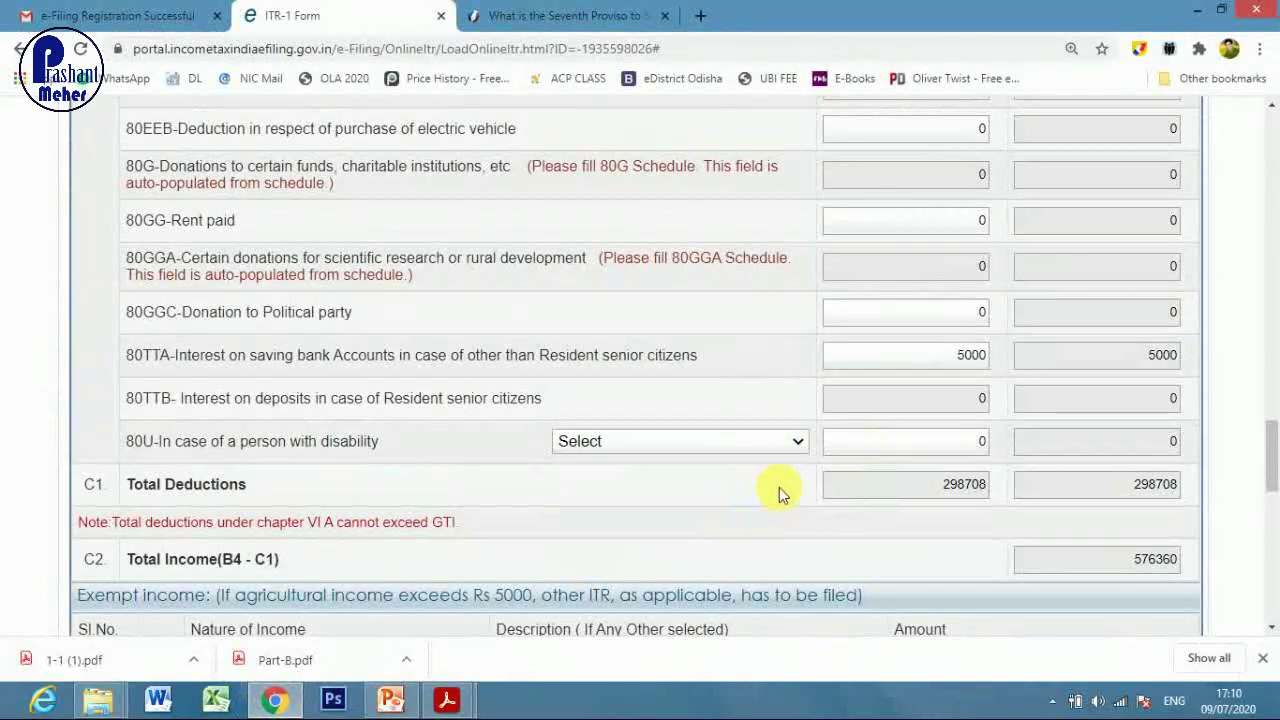
# - Check the C1 Total Deductions and C2 Total Income figures at the end of Part C
pyautogui.hotkey('alt', 'Tab')
pyautogui.click(274, 699)
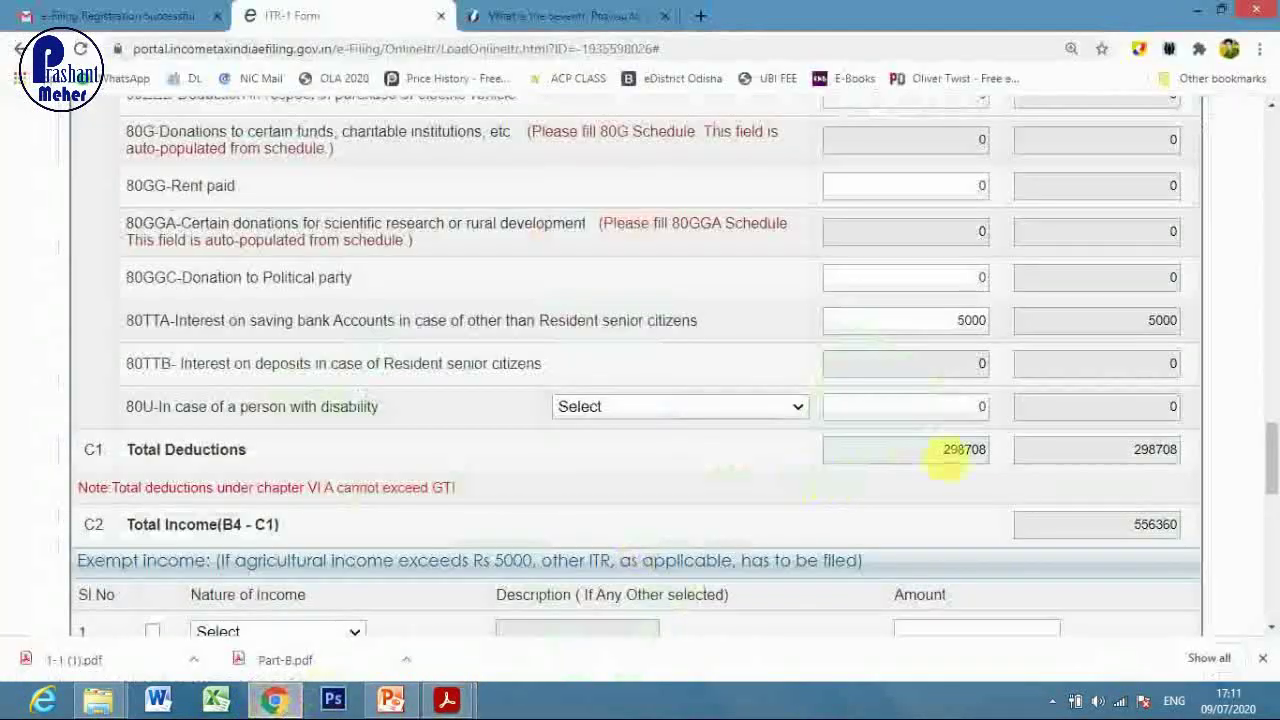
pyautogui.scroll(-2, 1200, 340)
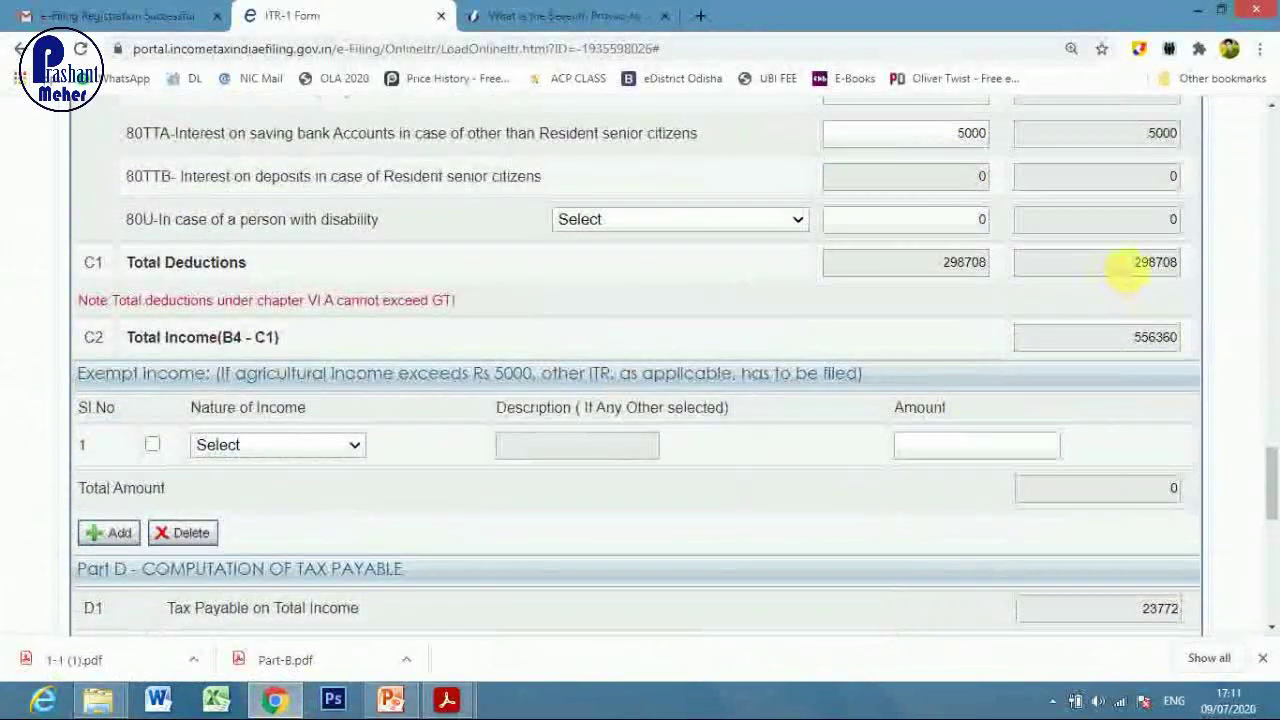
pyautogui.doubleClick(1160, 262)
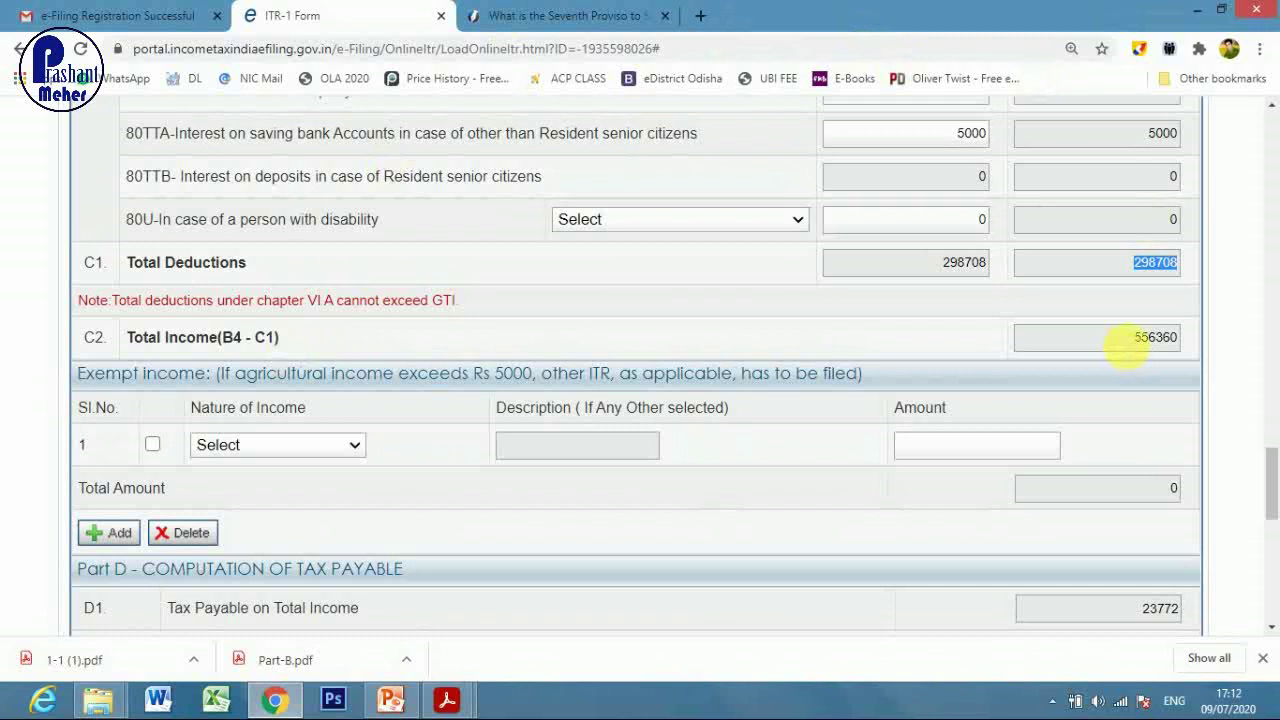
pyautogui.doubleClick(1150, 338)
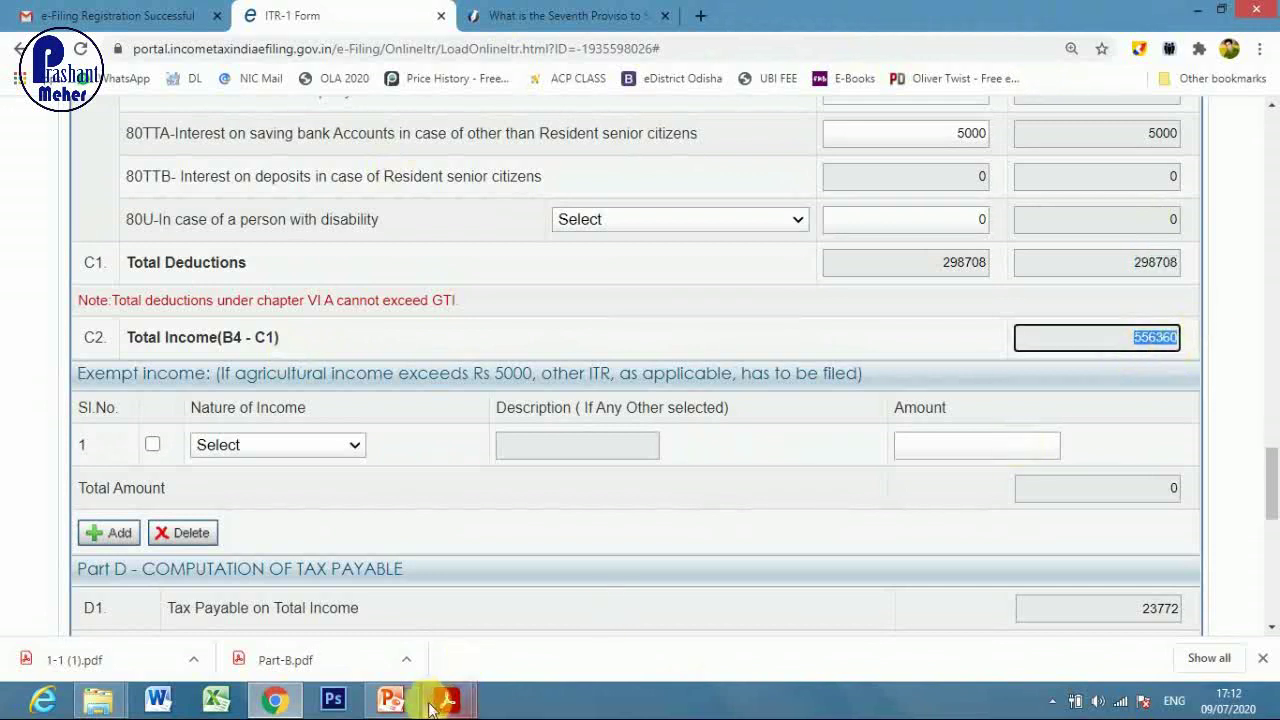
# - Switch to Part-B.pdf in Acrobat Reader and check the Total taxable income in row 12
pyautogui.moveTo(440, 704)
pyautogui.click(546, 606)
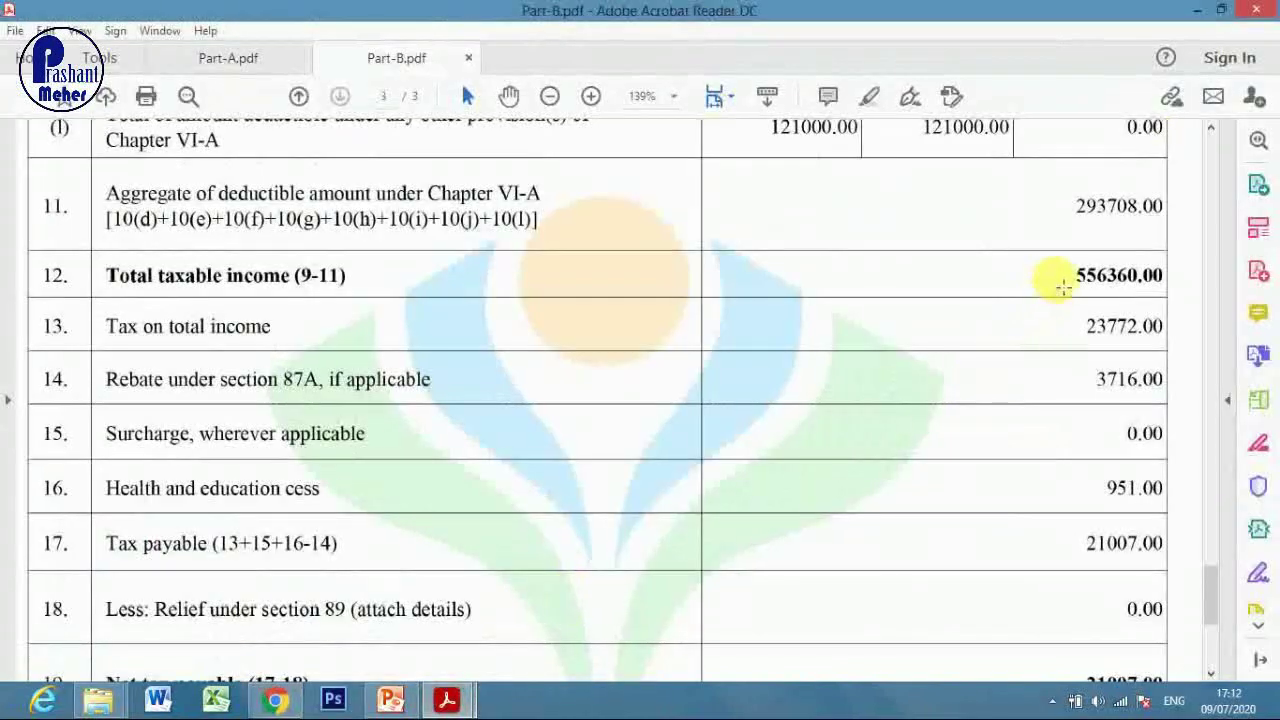
pyautogui.moveTo(96, 266); pyautogui.dragTo(1182, 299)
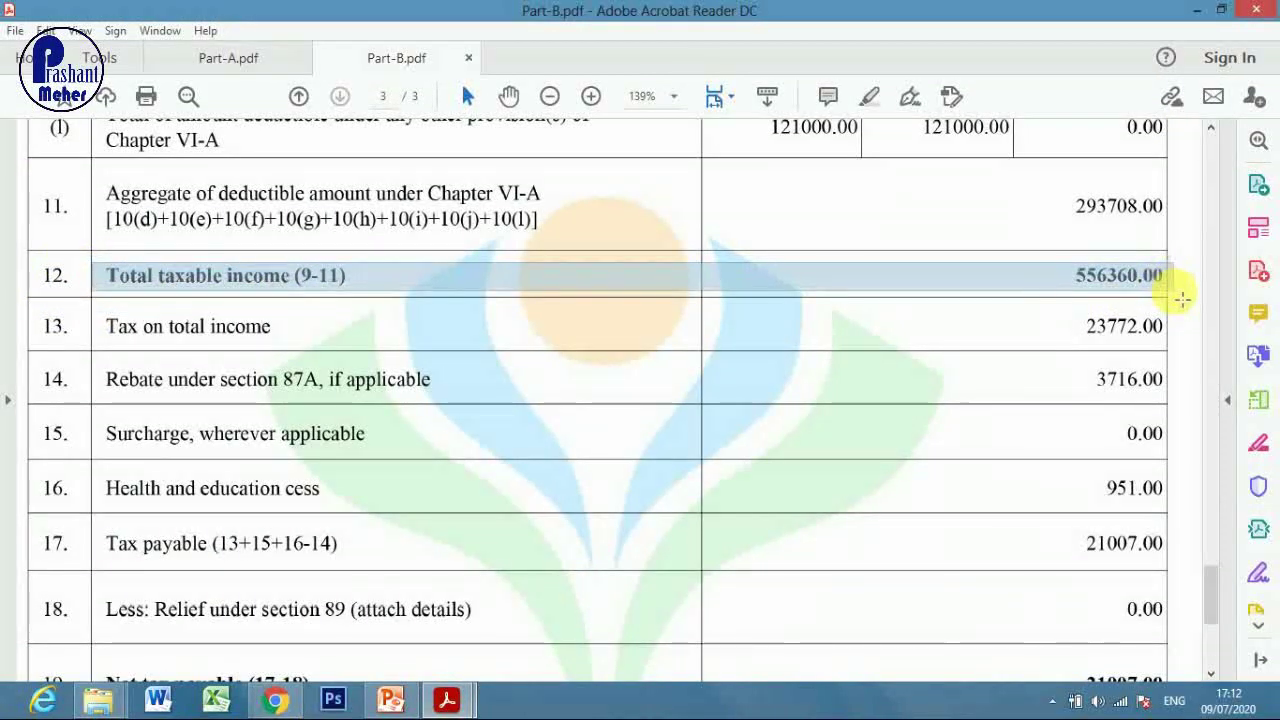
# - Return to the ITR-1 form in Chrome and review Part D, Computation of Tax Payable, down to Total Tax, Fee and Interest
pyautogui.hotkey('alt', 'Tab')
pyautogui.scroll(-6, 884, 314)
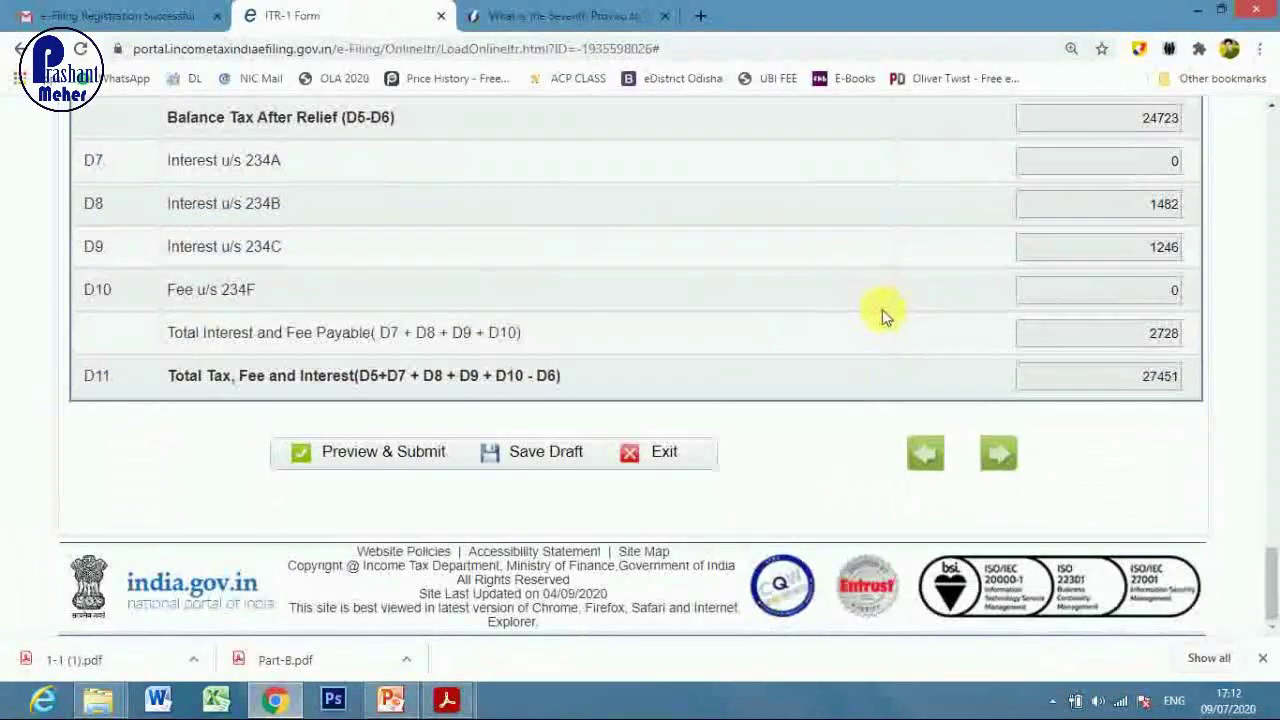
pyautogui.scroll(3, 882, 309)
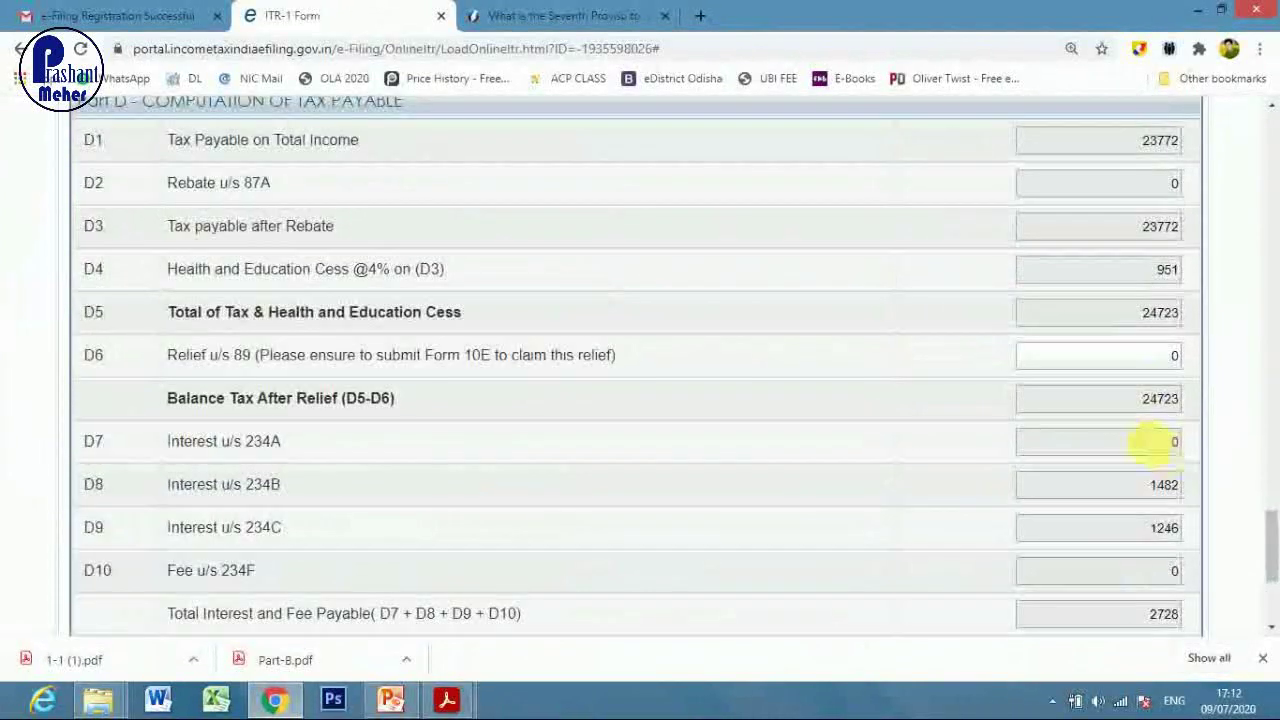
pyautogui.scroll(-3, 1150, 441)
pyautogui.moveTo(1140, 375); pyautogui.dragTo(1205, 395)
pyautogui.click(1203, 391)
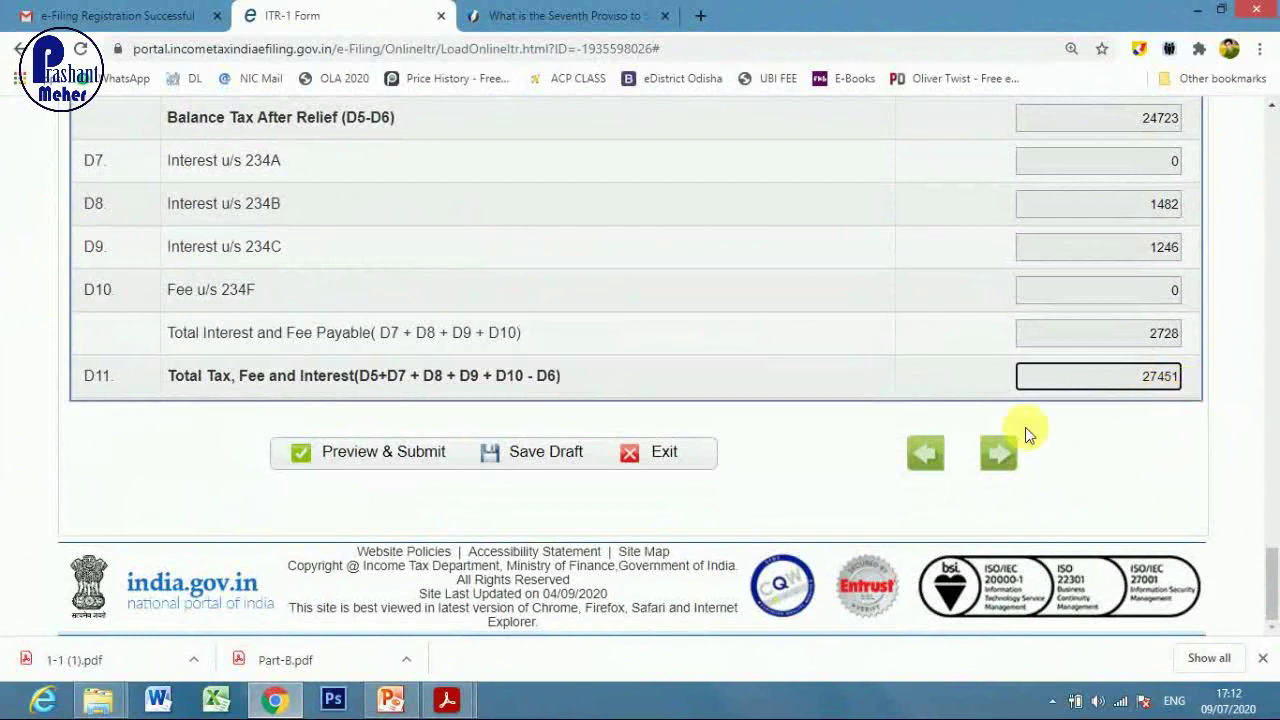
# - Advance to Tax Details and go on to the Total Taxes Paid section of Taxes Paid And Verification
pyautogui.click(1005, 460)
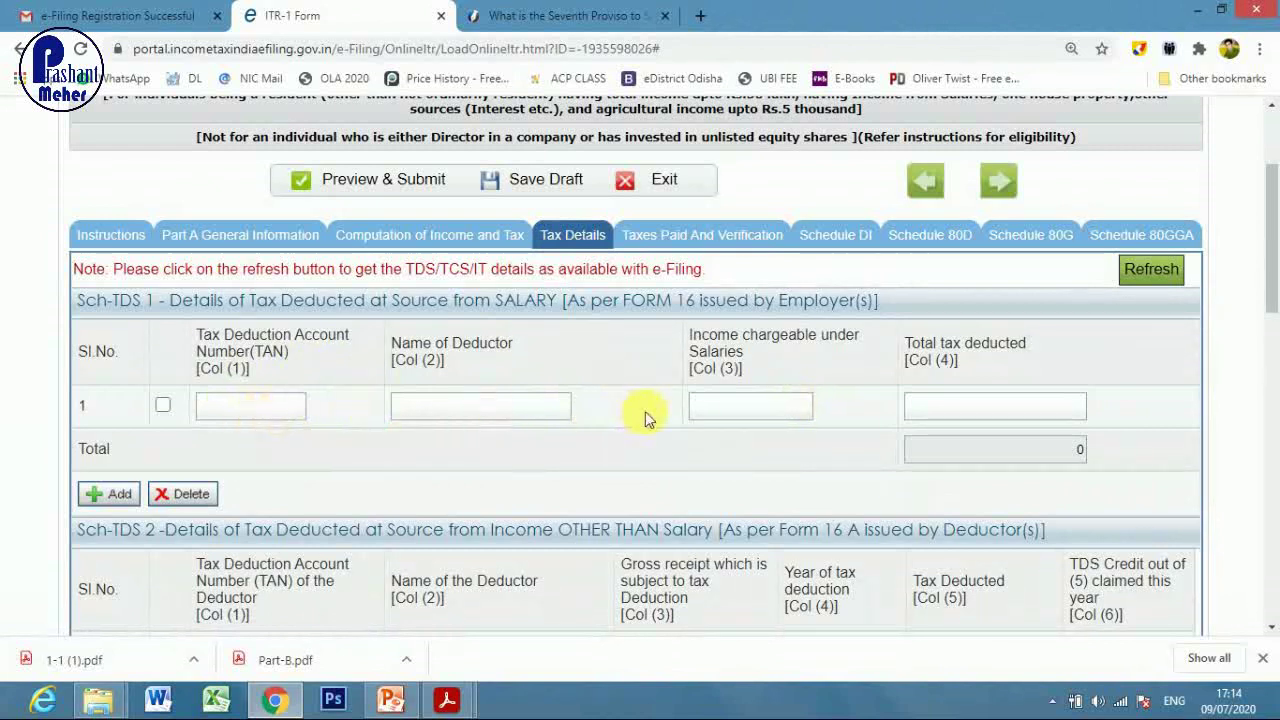
pyautogui.click(688, 240)
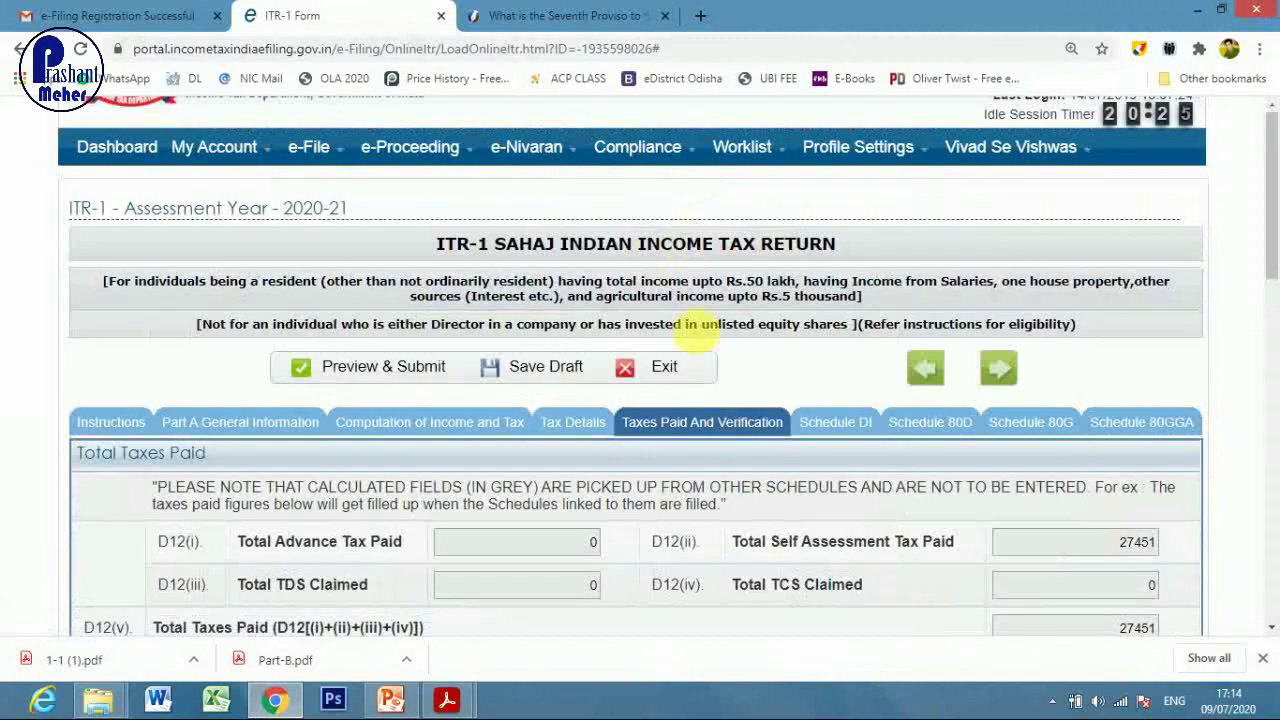
pyautogui.scroll(-10, 755, 420)
pyautogui.scroll(3, 805, 346)
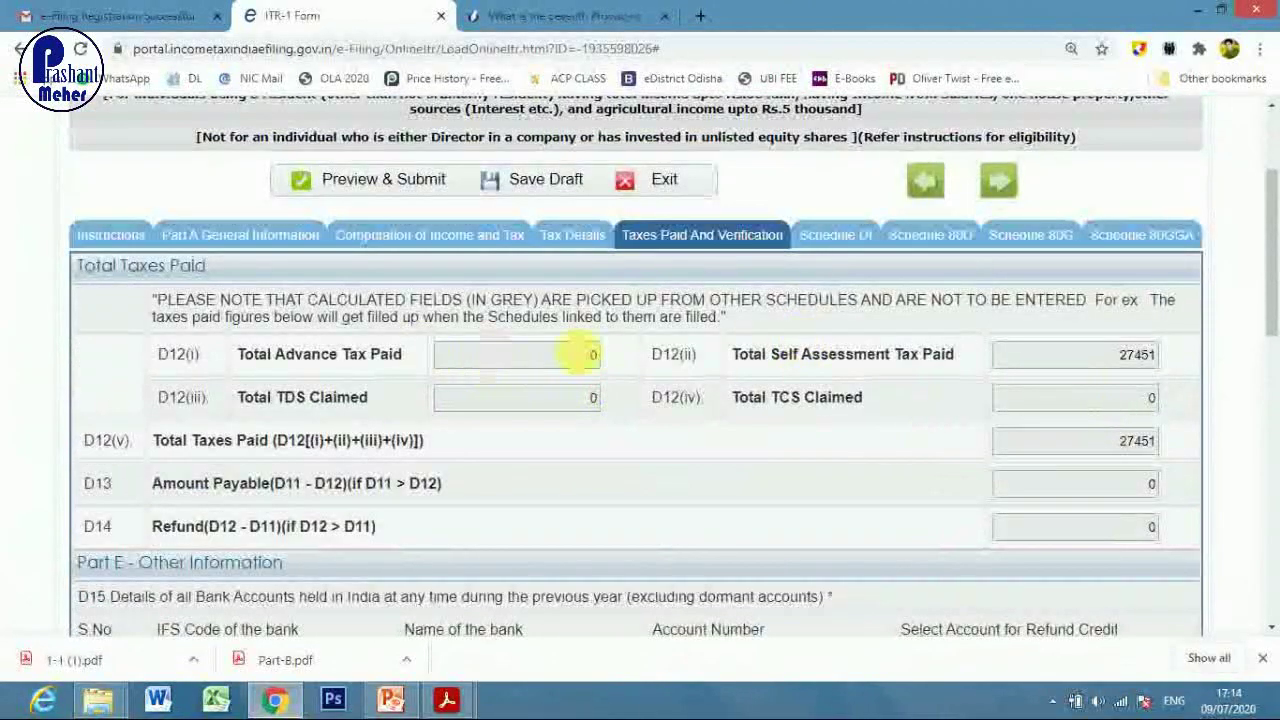
# - Check the Total Advance Tax Paid, Total Self Assessment Tax Paid, Amount Payable and Refund fields under Total Taxes Paid
pyautogui.click(590, 354)
pyautogui.click(614, 358)
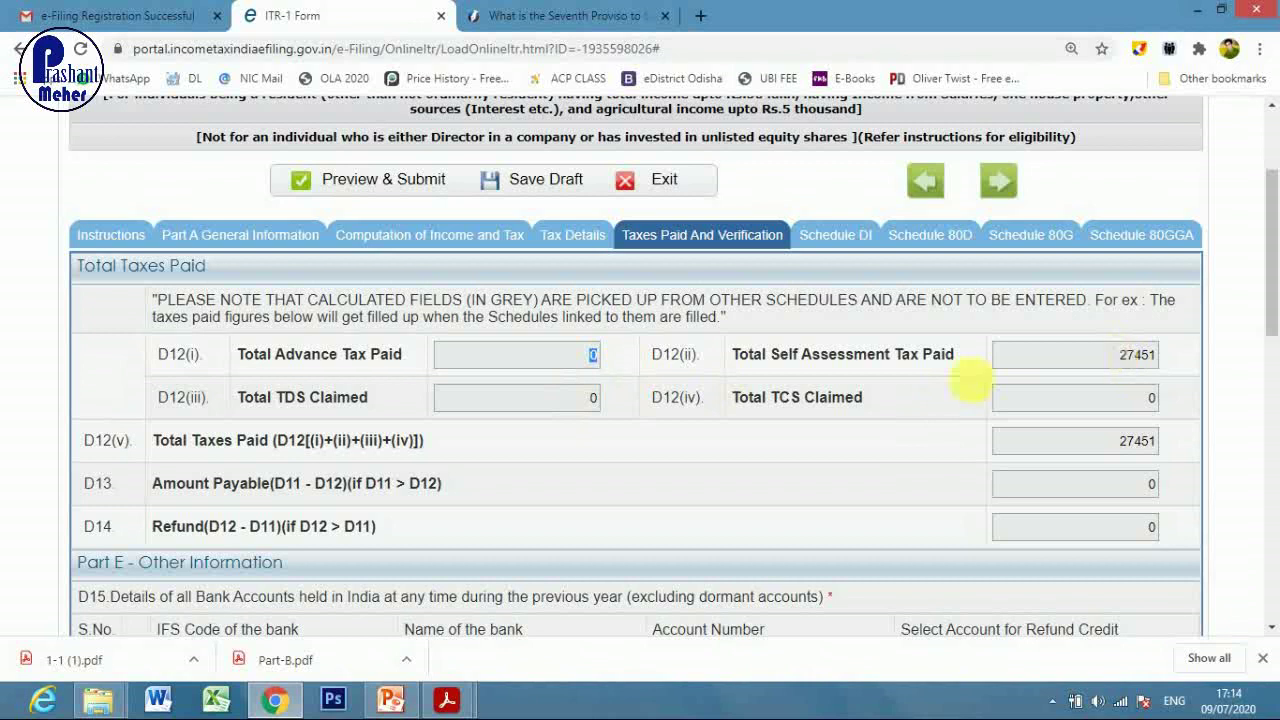
pyautogui.moveTo(1115, 355); pyautogui.dragTo(1180, 340)
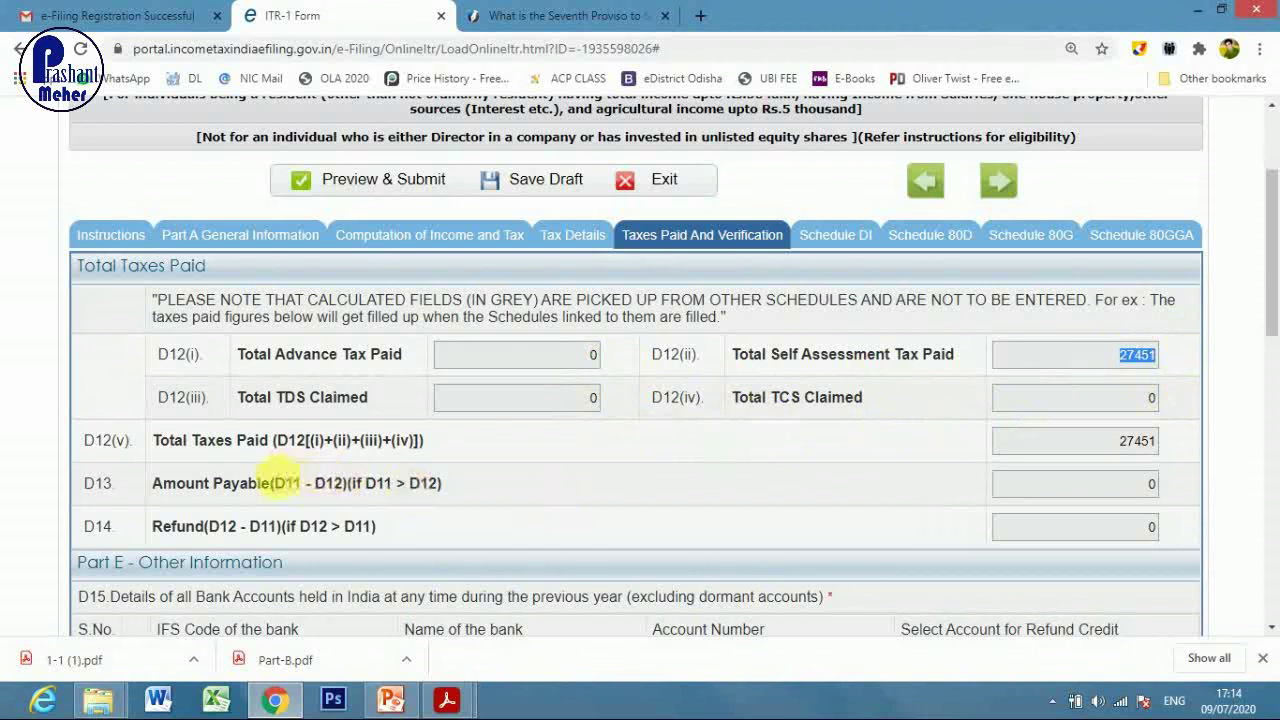
pyautogui.click(1118, 488)
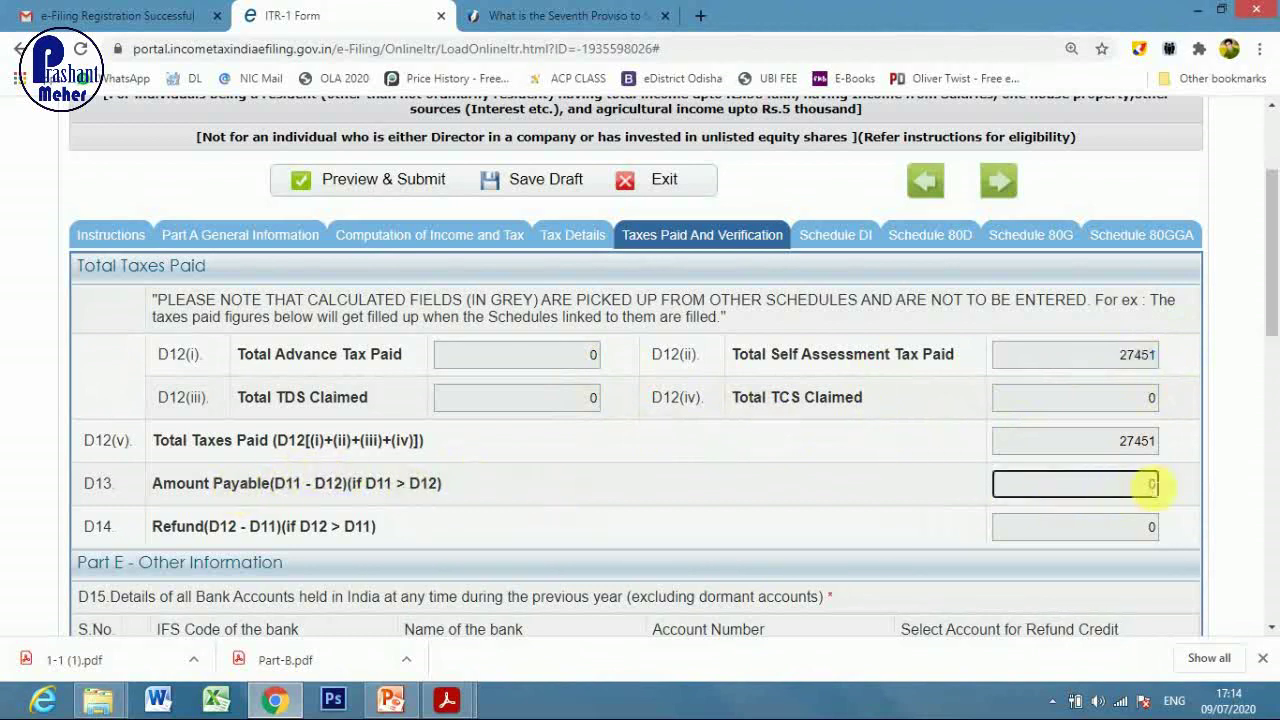
pyautogui.click(1118, 528)
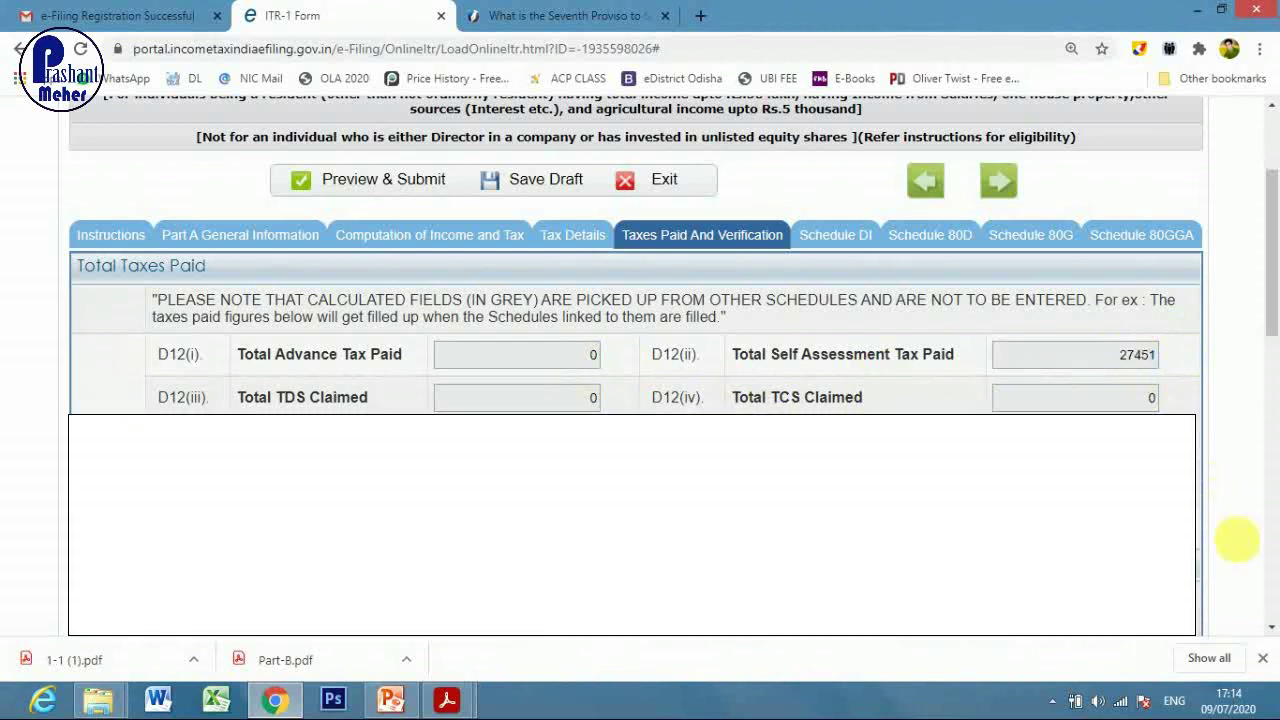
# - Review the IFS code, bank name and account number fields in Part E, and select account 1 for refund credit
pyautogui.scroll(-3, 1234, 543)
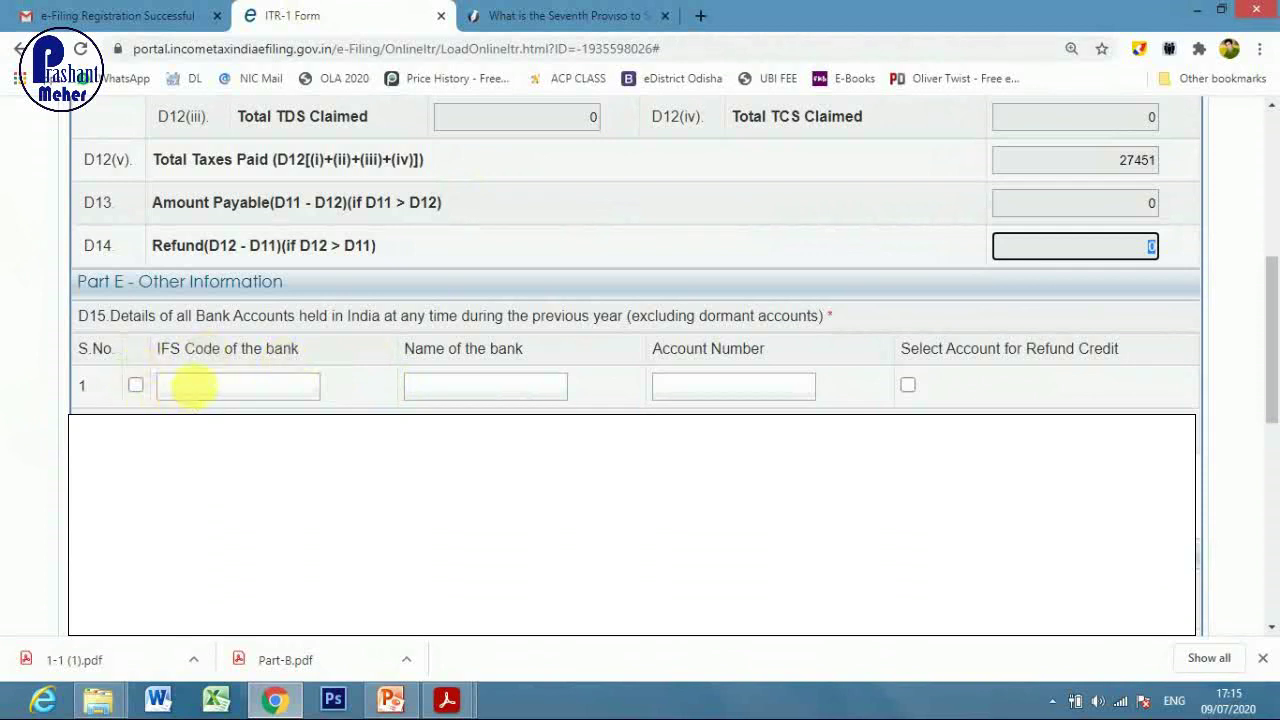
pyautogui.click(285, 386)
pyautogui.click(523, 392)
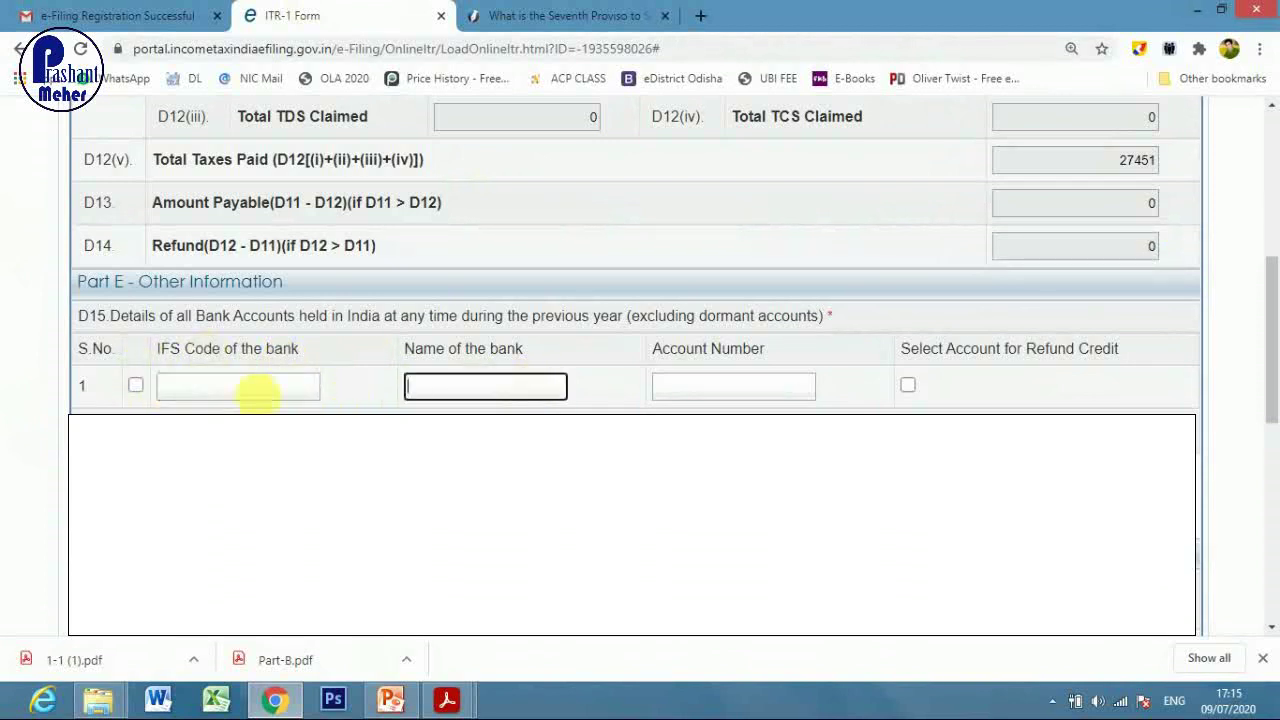
pyautogui.click(191, 391)
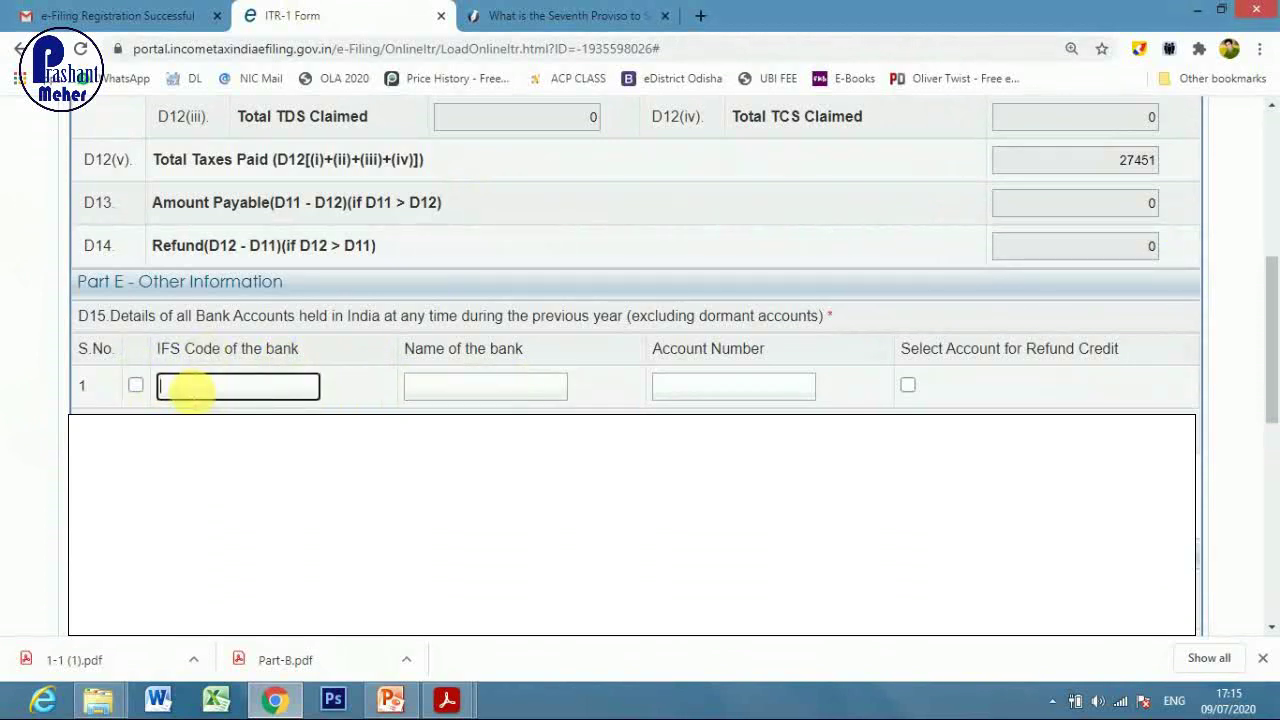
pyautogui.click(471, 389)
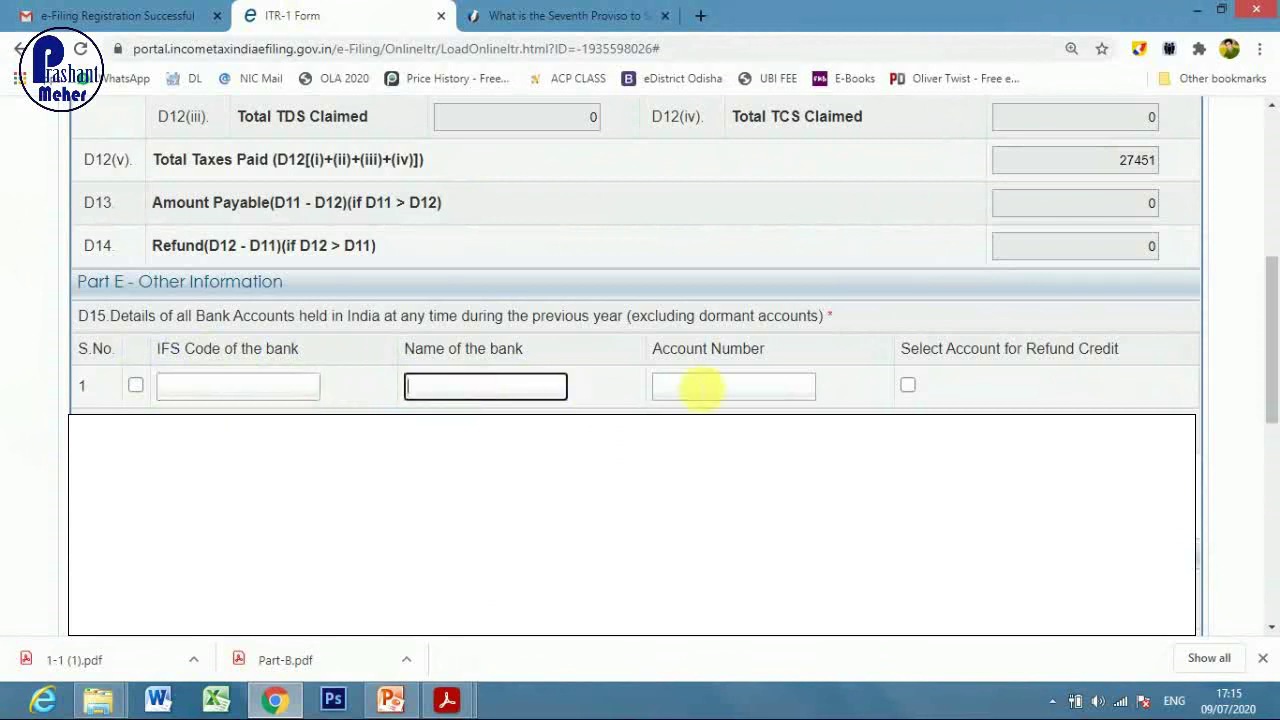
pyautogui.click(200, 391)
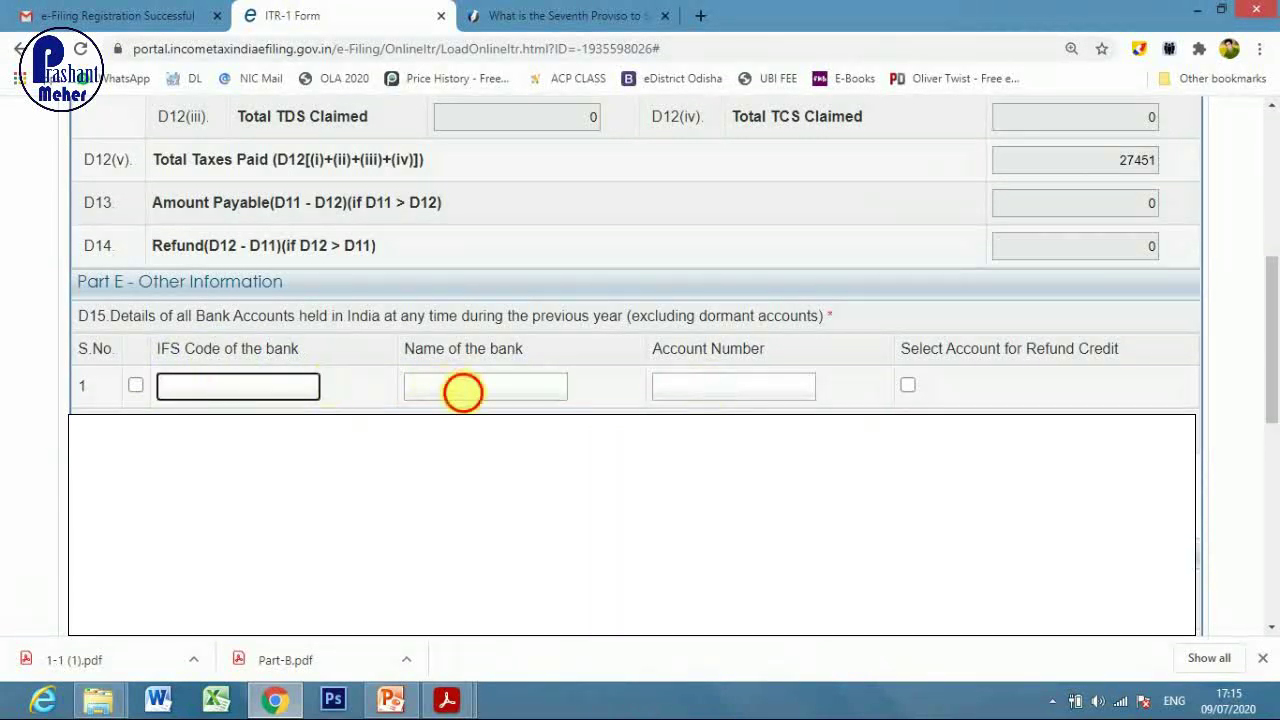
pyautogui.click(463, 392)
pyautogui.click(714, 392)
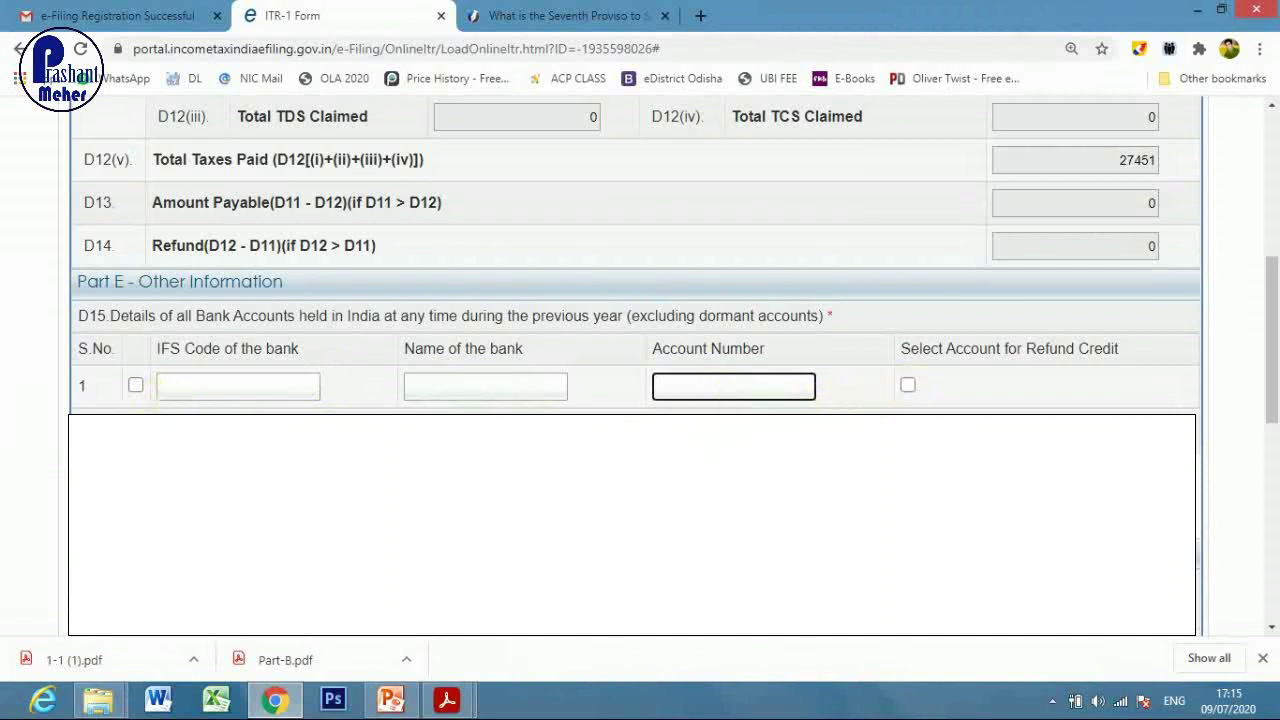
pyautogui.scroll(-3, 209, 400)
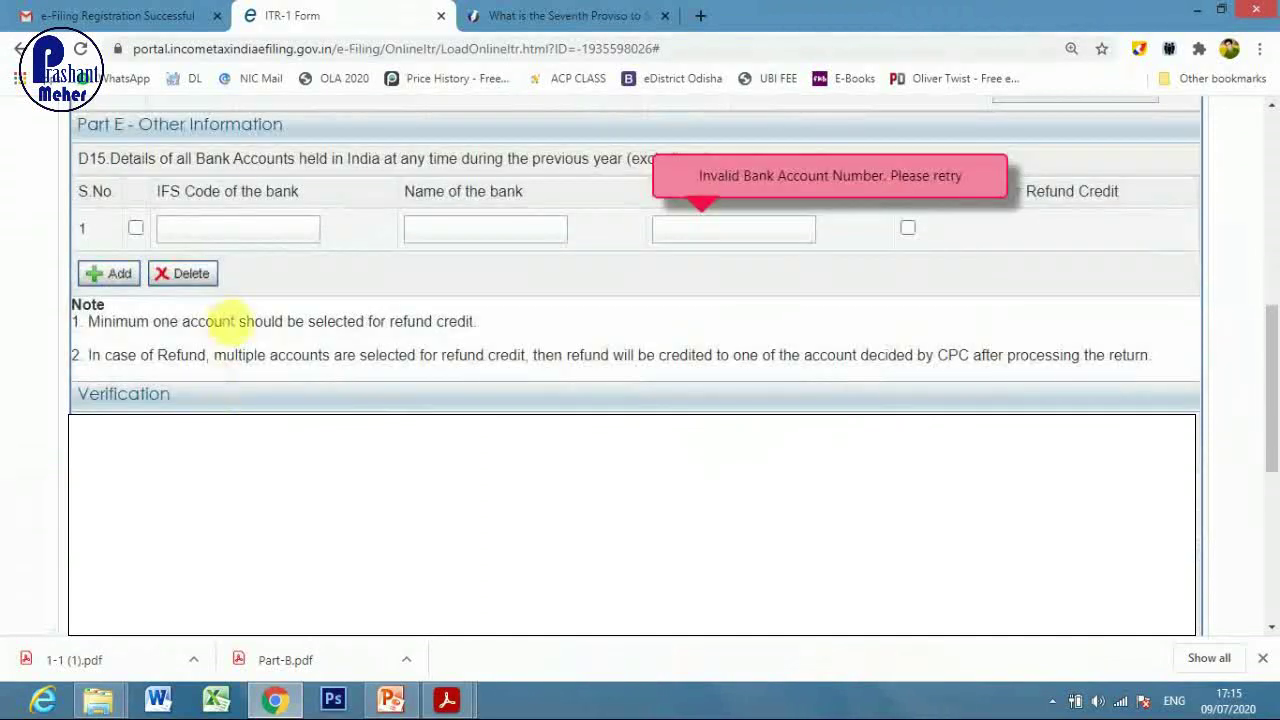
pyautogui.scroll(1, 520, 345)
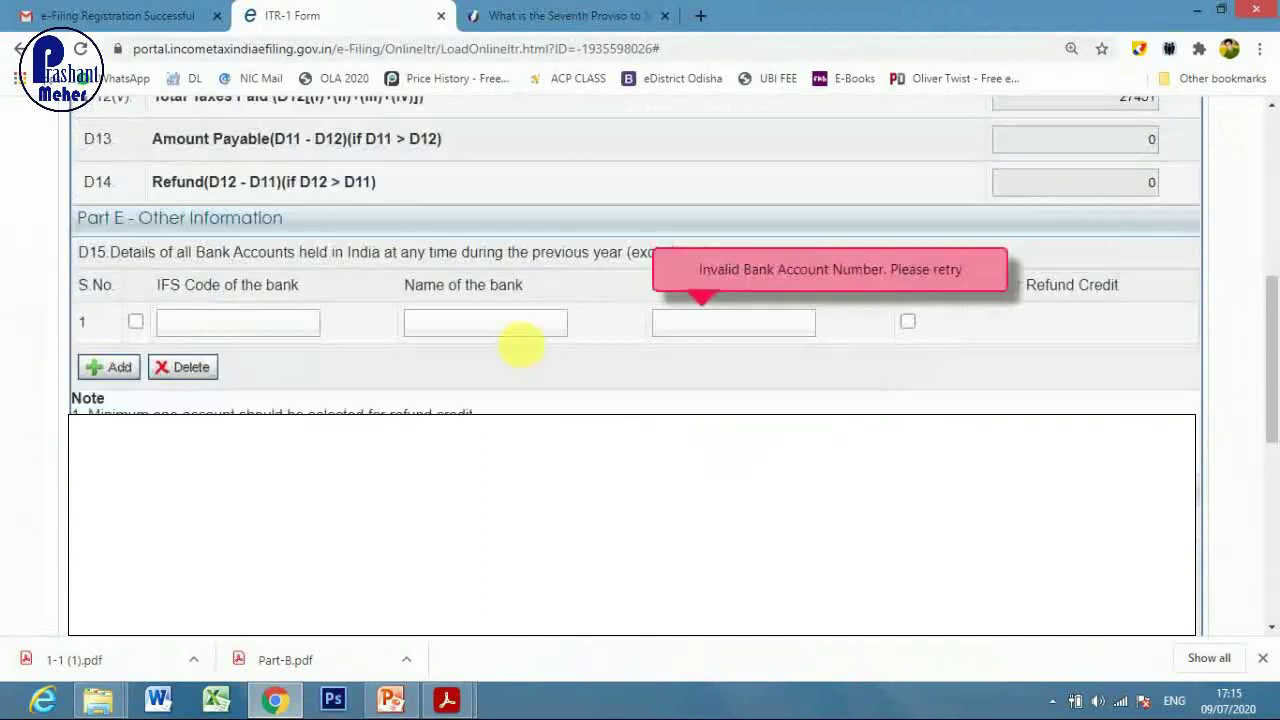
pyautogui.click(907, 321)
# - Check the declarant and parent name fields in the Verification declaration and set the capacity to Self
pyautogui.scroll(-10, 455, 385)
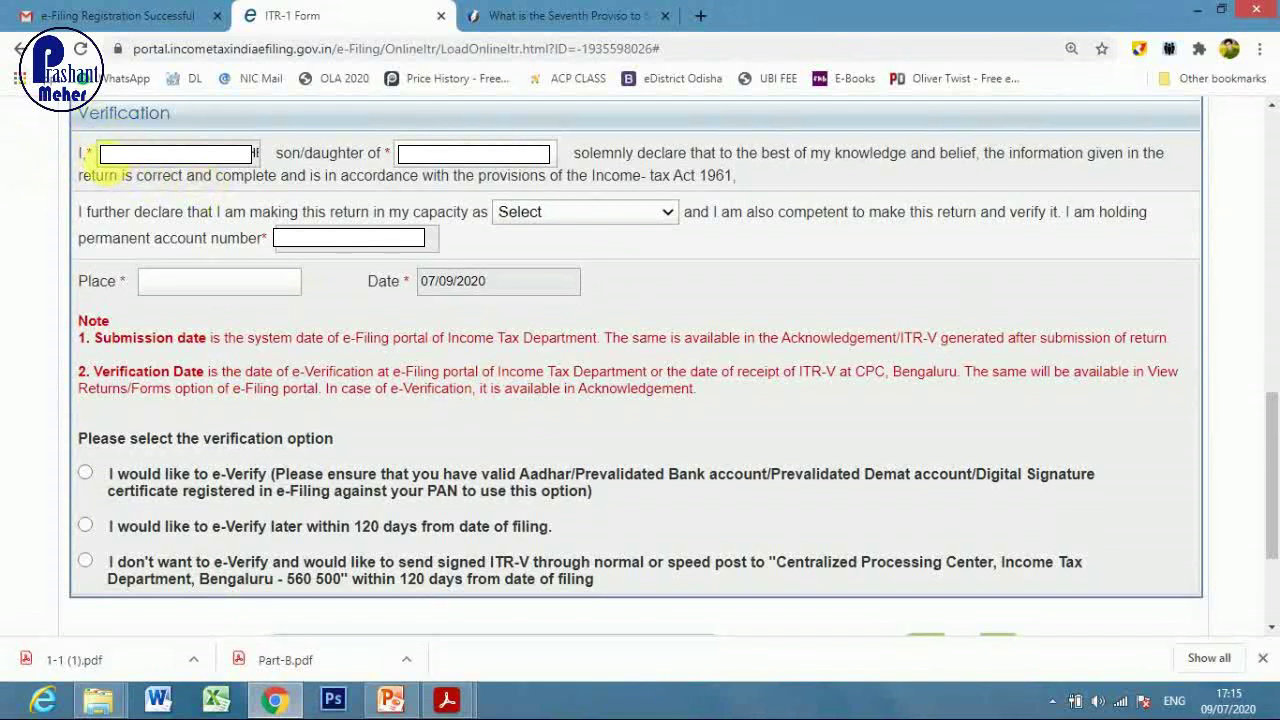
pyautogui.click(150, 154)
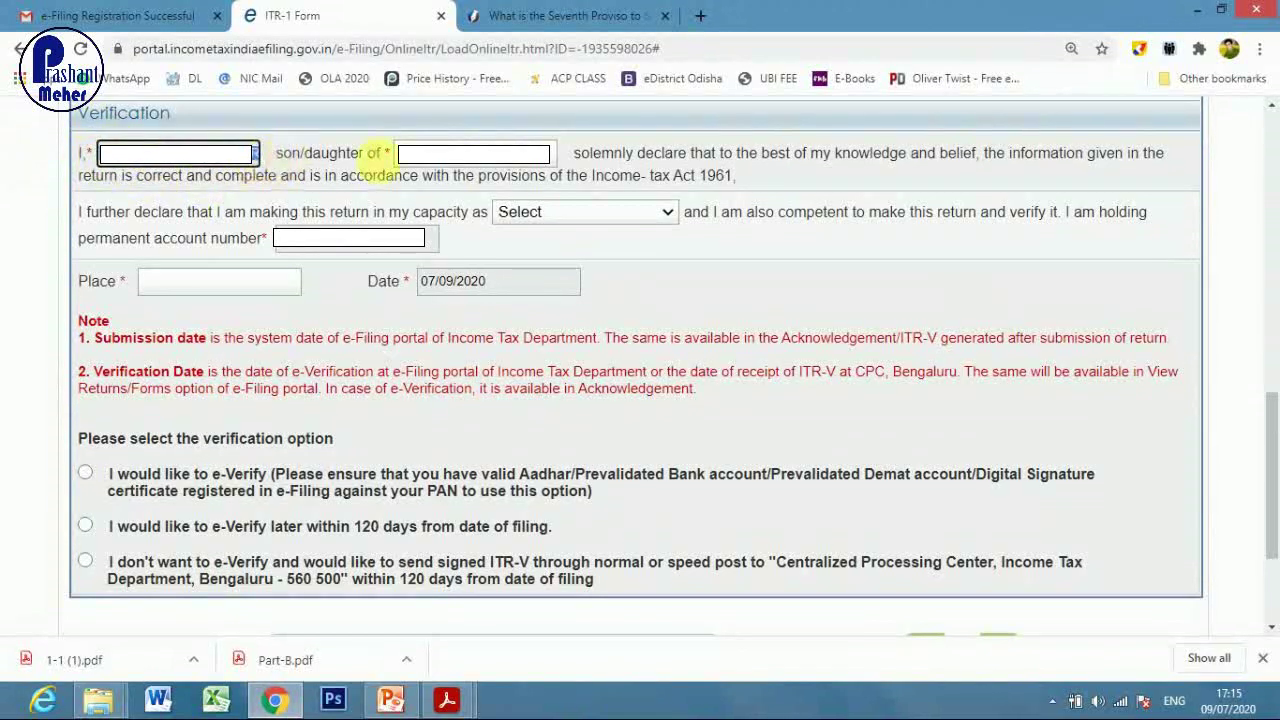
pyautogui.click(468, 155)
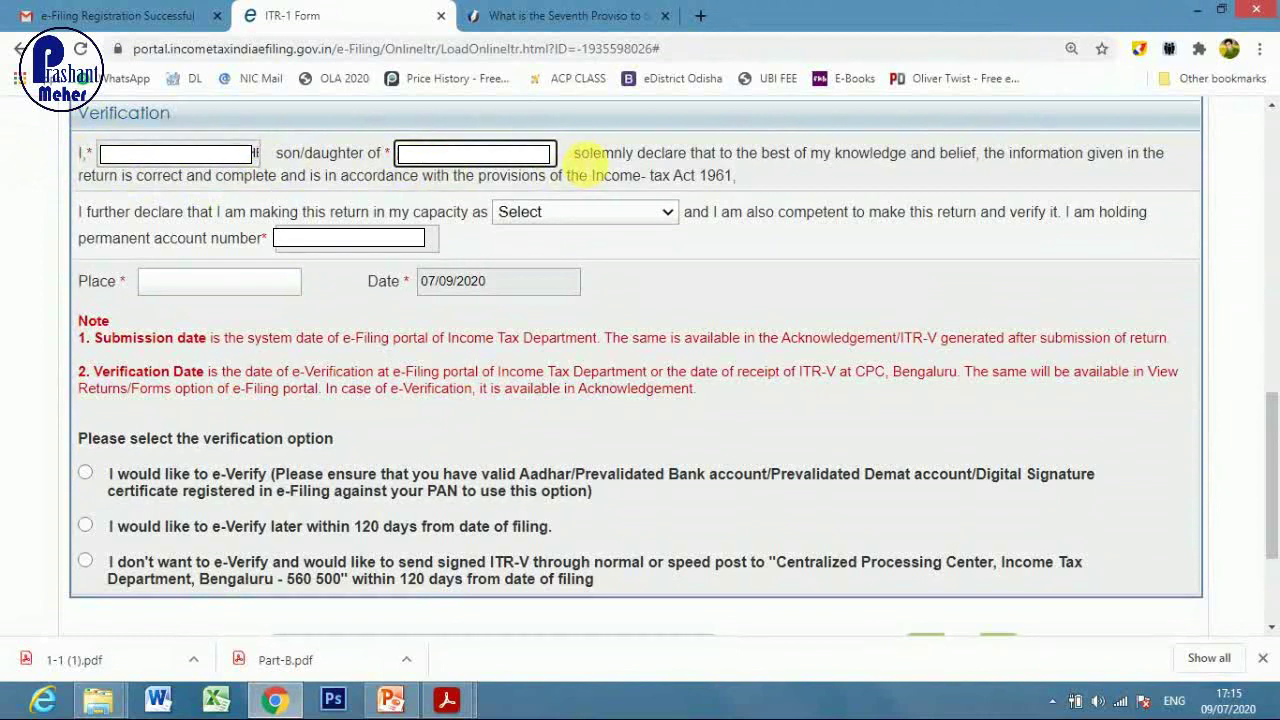
pyautogui.click(584, 212)
pyautogui.click(537, 250)
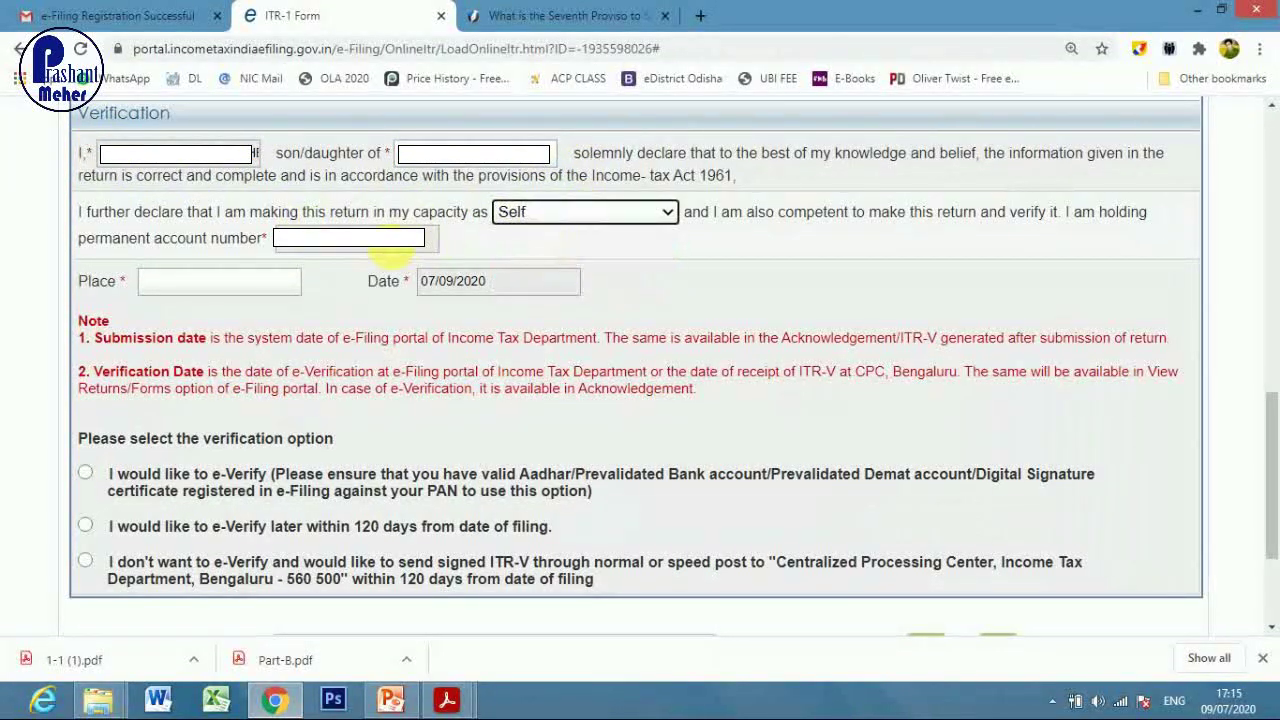
# - Enter Bhubaneswar as the place of verification and choose the "I would like to e-Verify" option
pyautogui.click(201, 283)
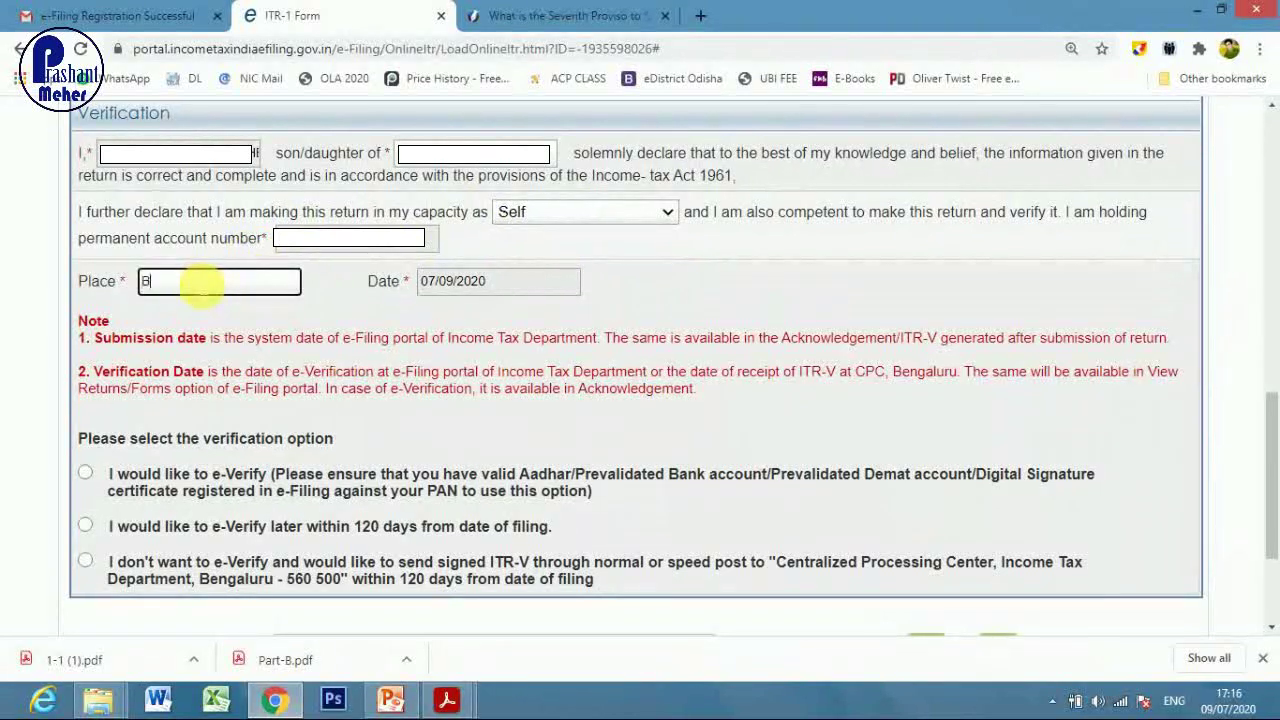
pyautogui.write('Bhubaneswar')
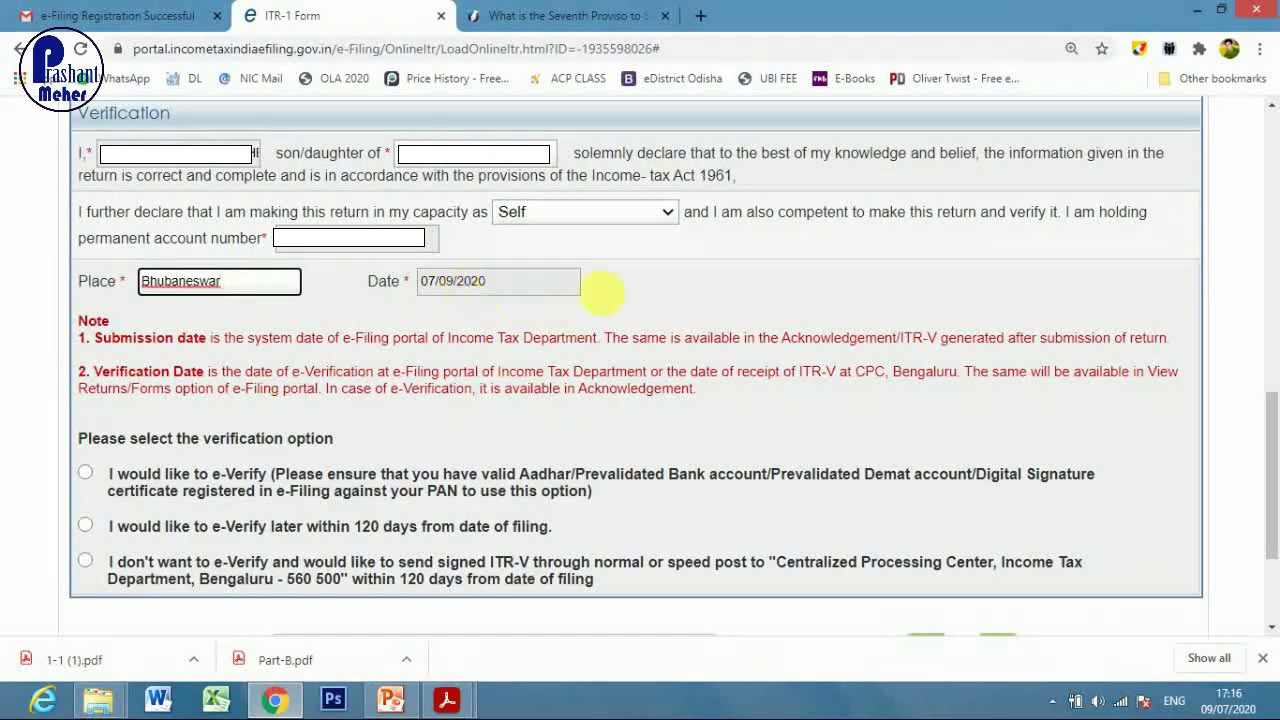
pyautogui.click(624, 286)
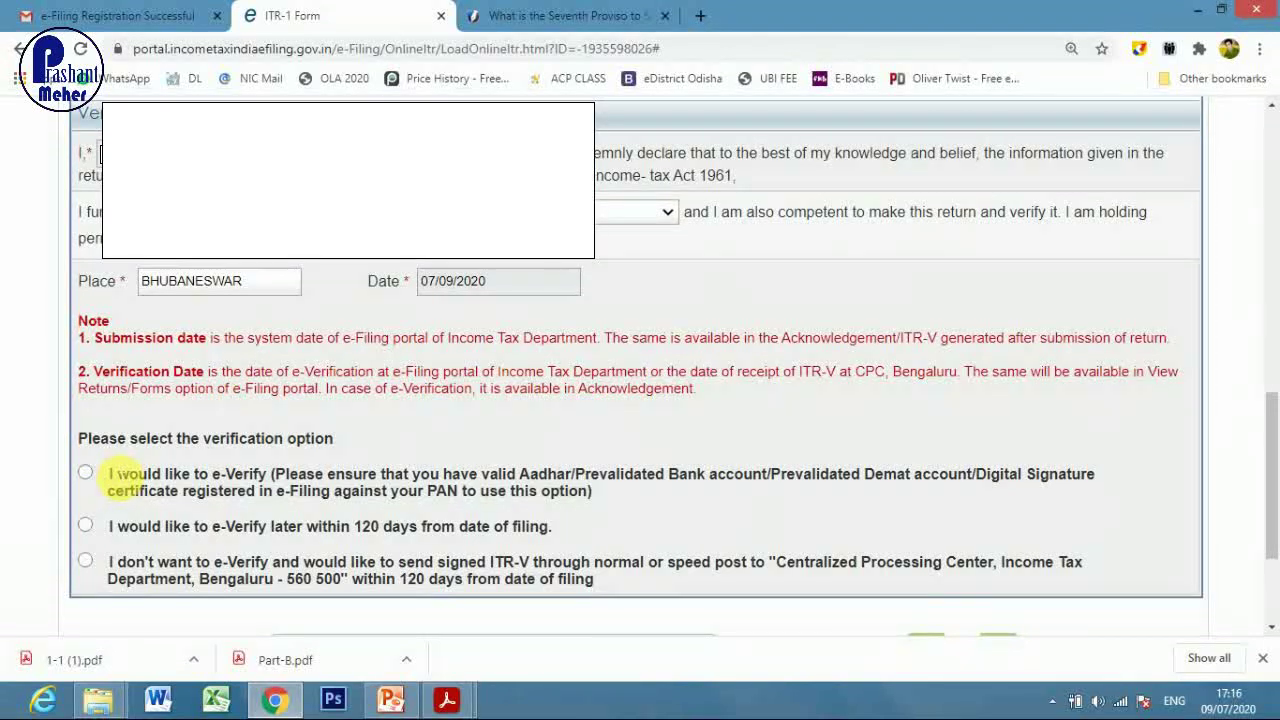
pyautogui.scroll(-2, 117, 475)
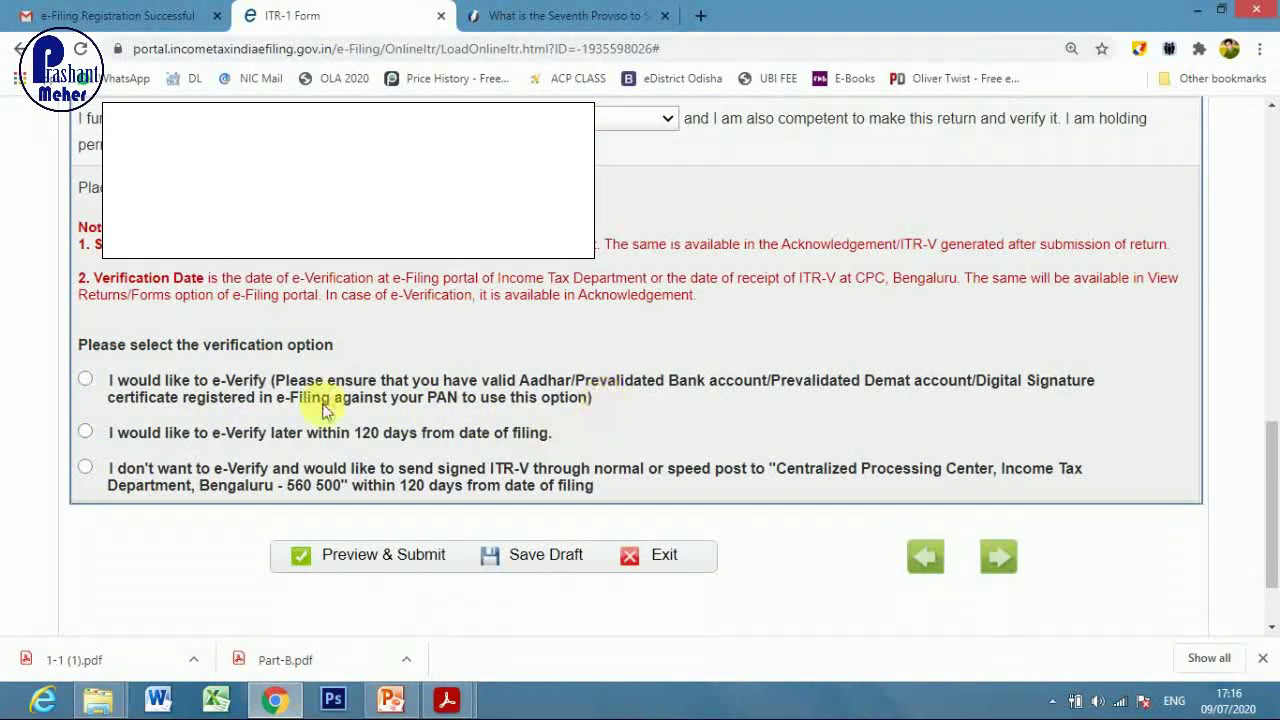
pyautogui.click(85, 380)
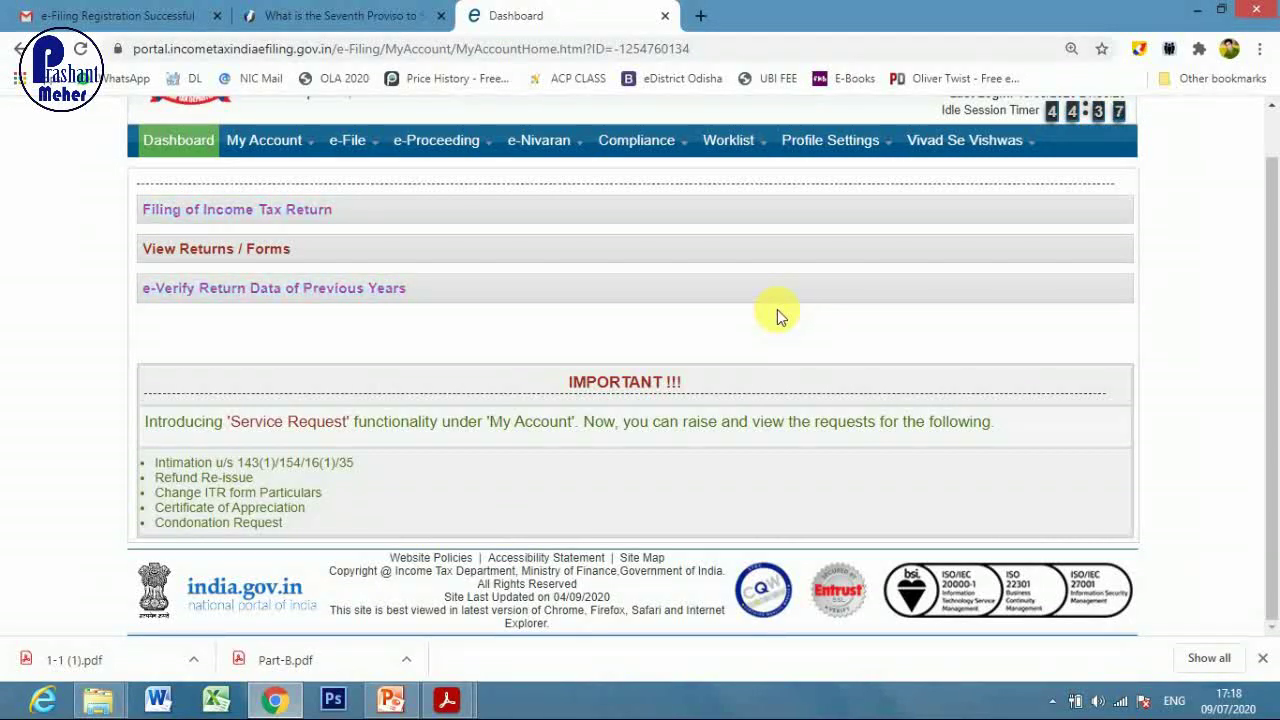
# - Open View e-Filed Returns/Forms for the account and list the filed Income Tax Returns
pyautogui.moveTo(280, 148)
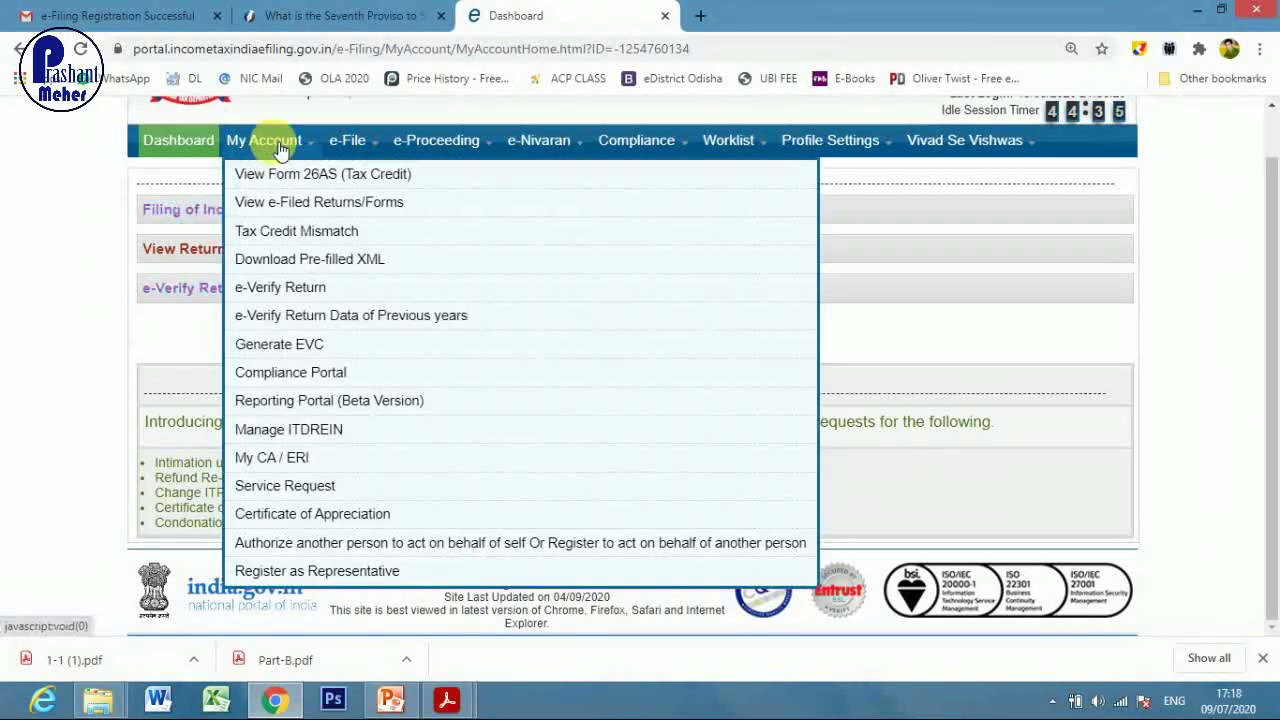
pyautogui.click(301, 210)
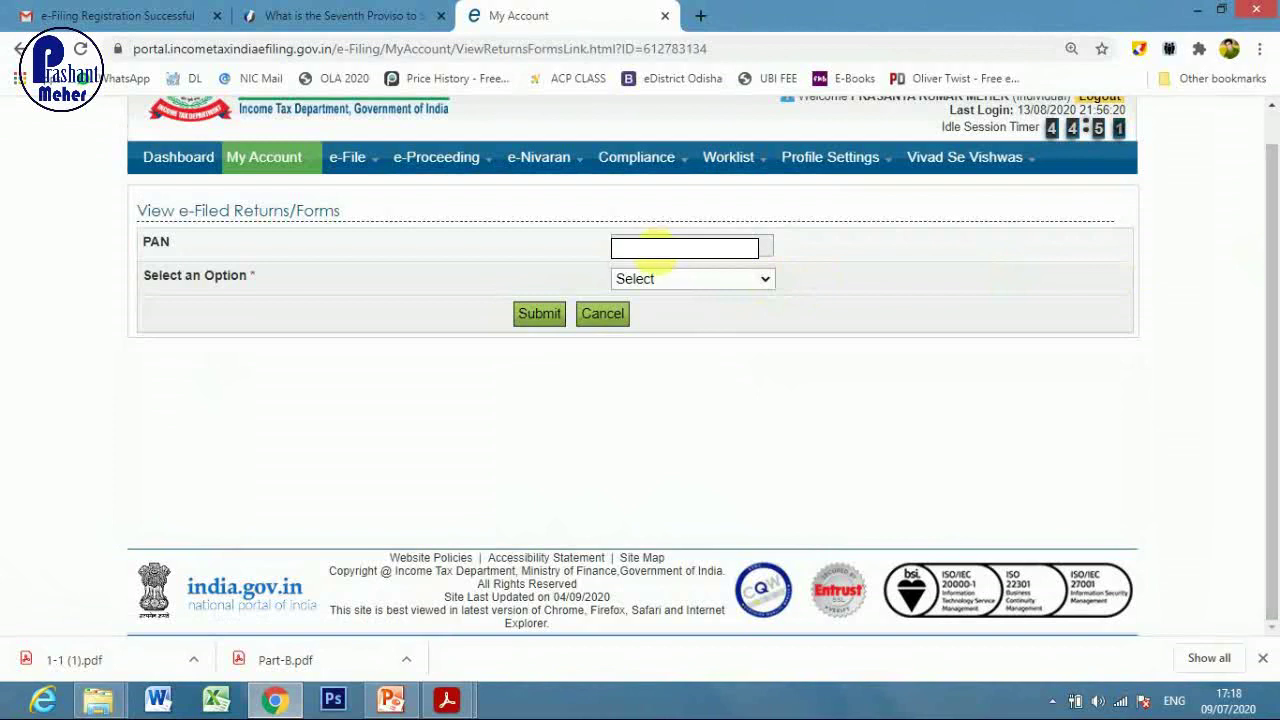
pyautogui.click(718, 280)
pyautogui.click(711, 318)
pyautogui.click(535, 315)
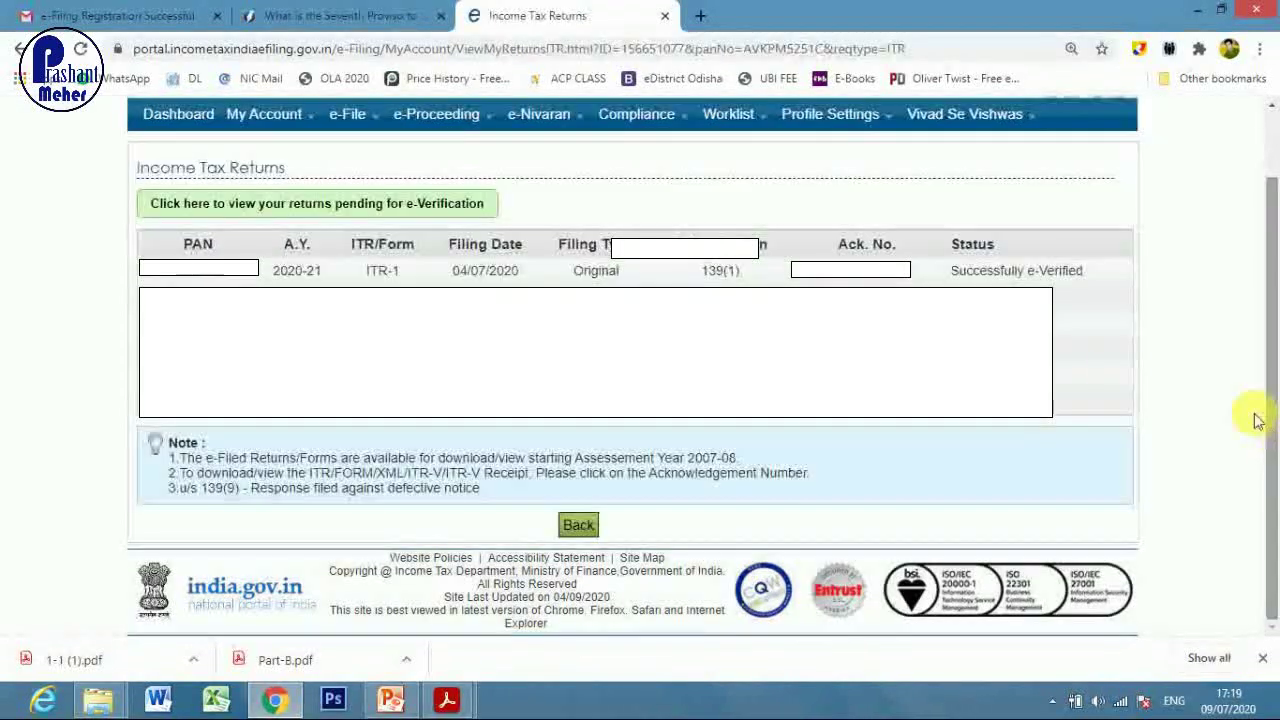